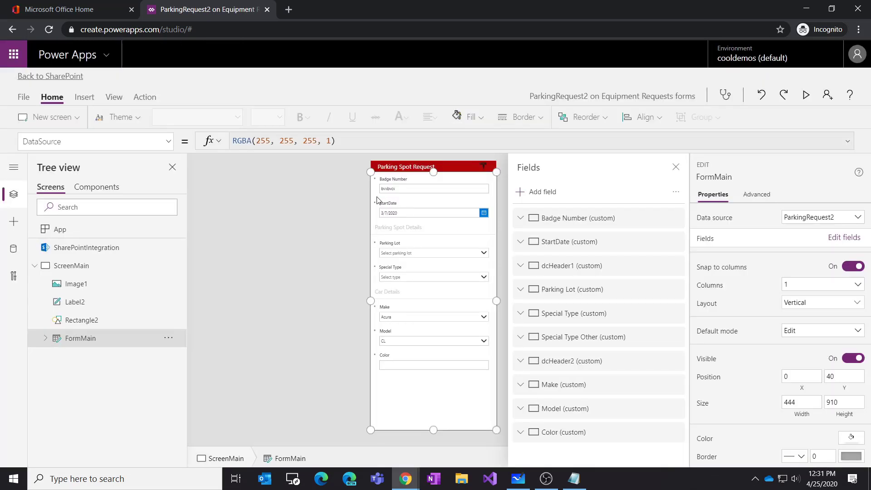
Step: Close the form's field list and create two duplicates of the ScreenMain screen
click(677, 169)
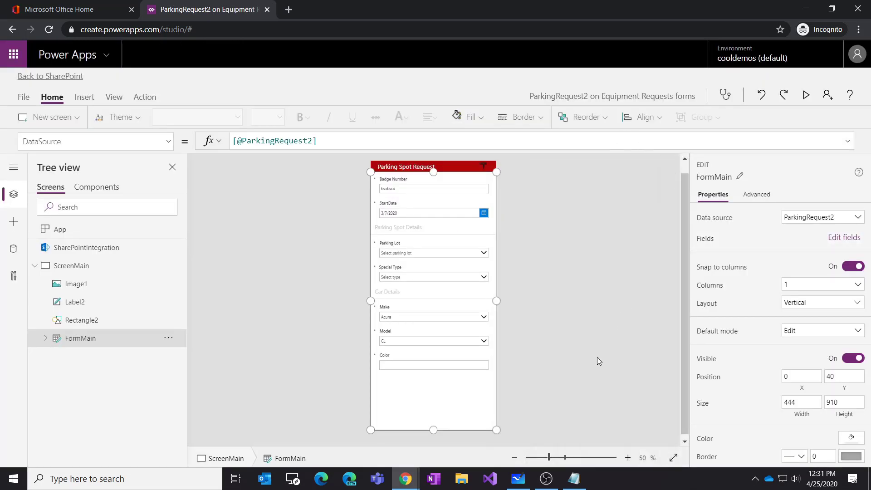
click(628, 458)
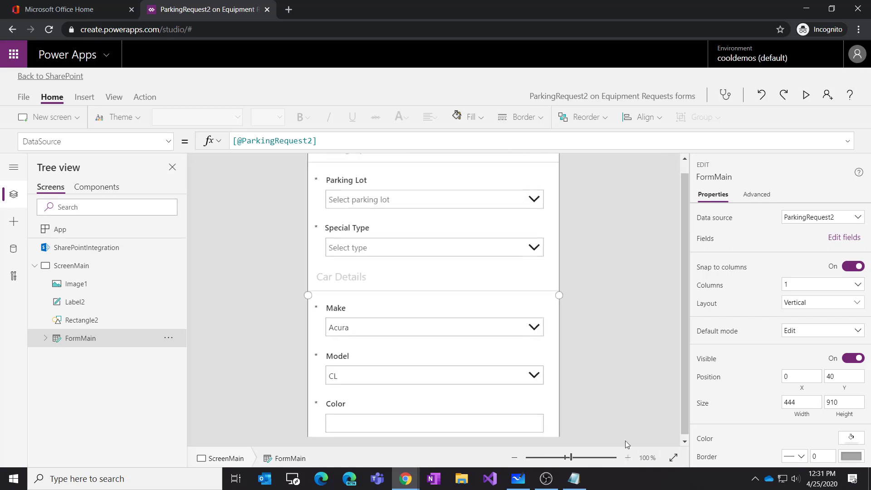
scroll(629, 336, down, 3)
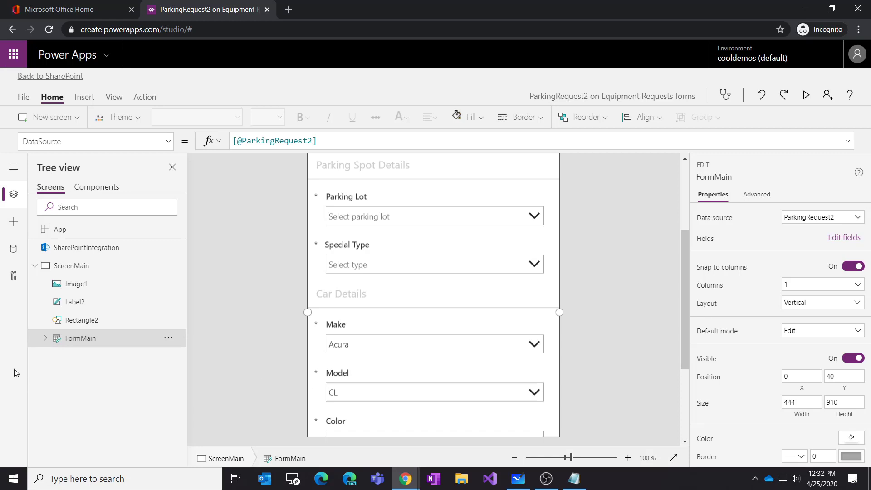
click(94, 266)
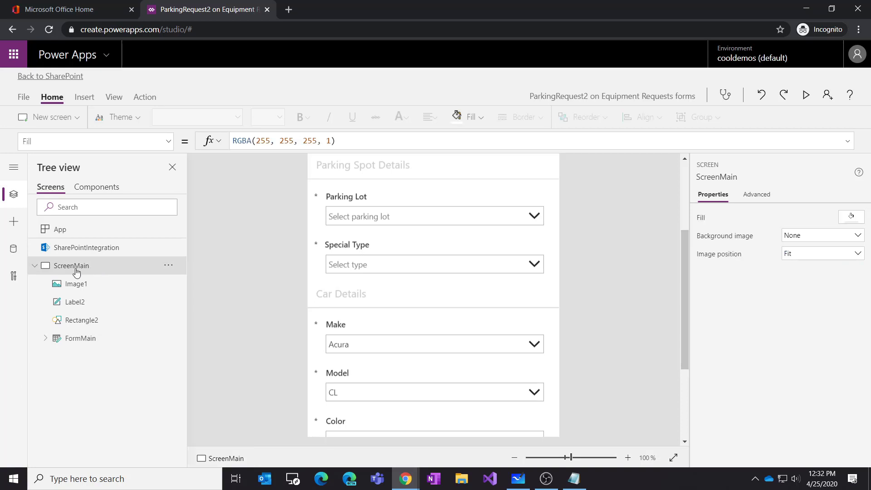
click(169, 266)
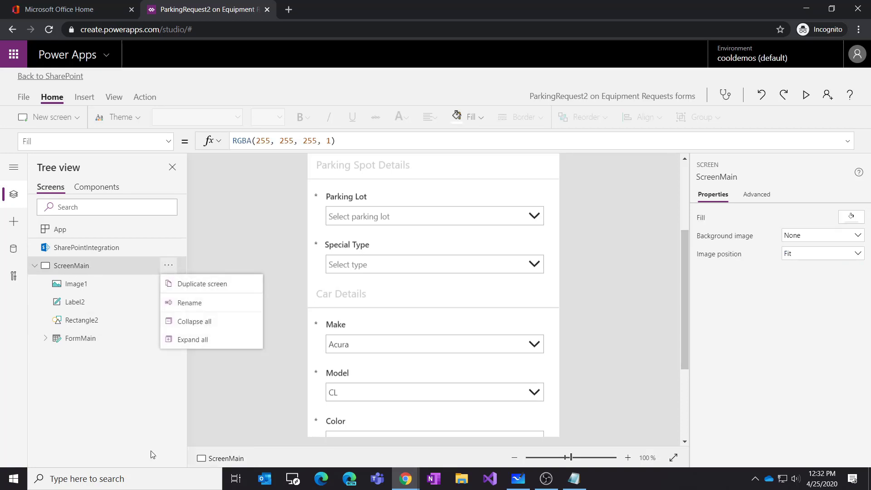
click(209, 286)
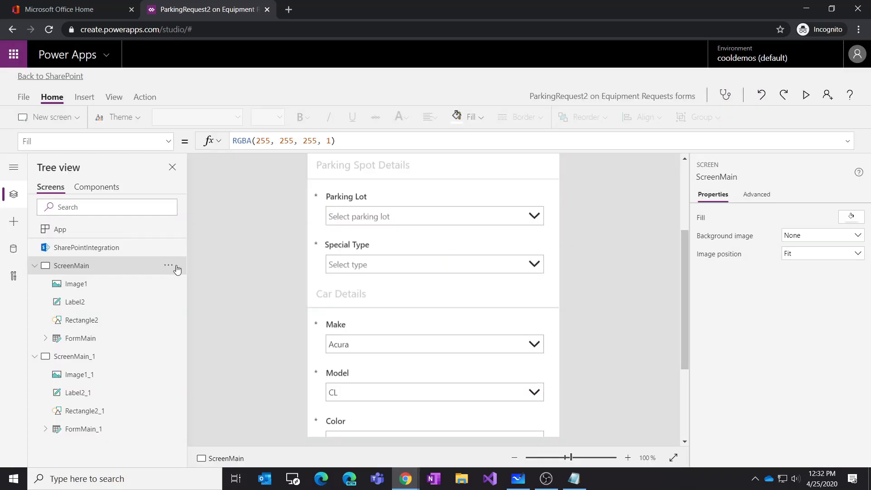
click(170, 267)
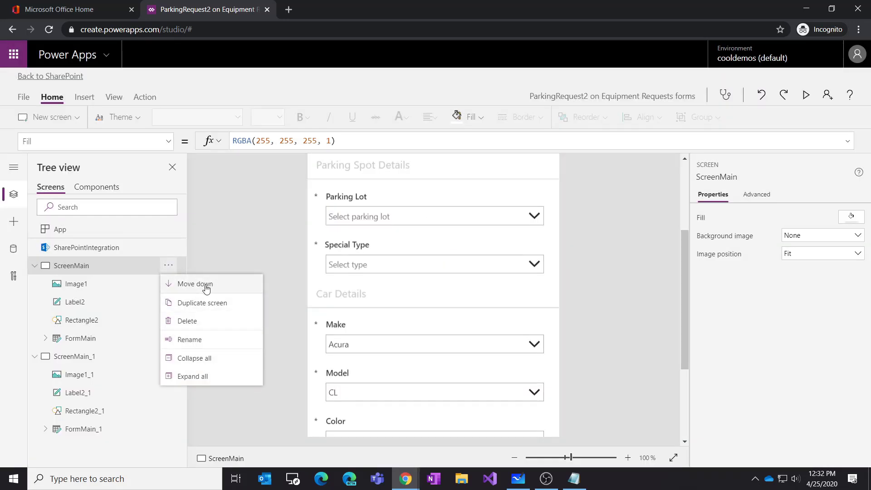
click(132, 314)
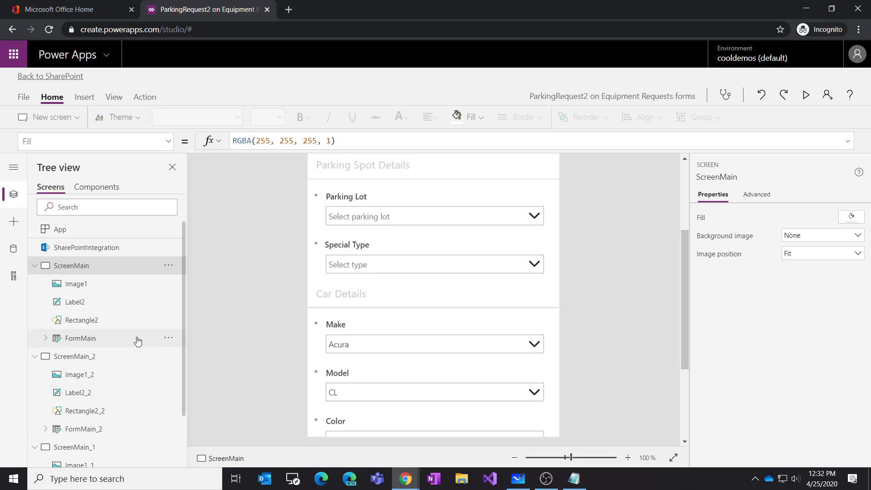
Step: Rename the duplicated screen ScreenMain_2 as ScreenParkingSpot
click(168, 356)
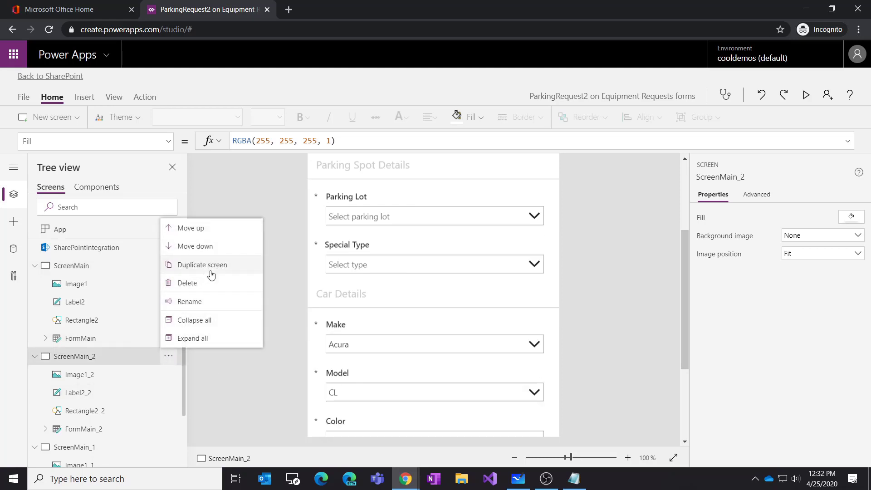
click(190, 301)
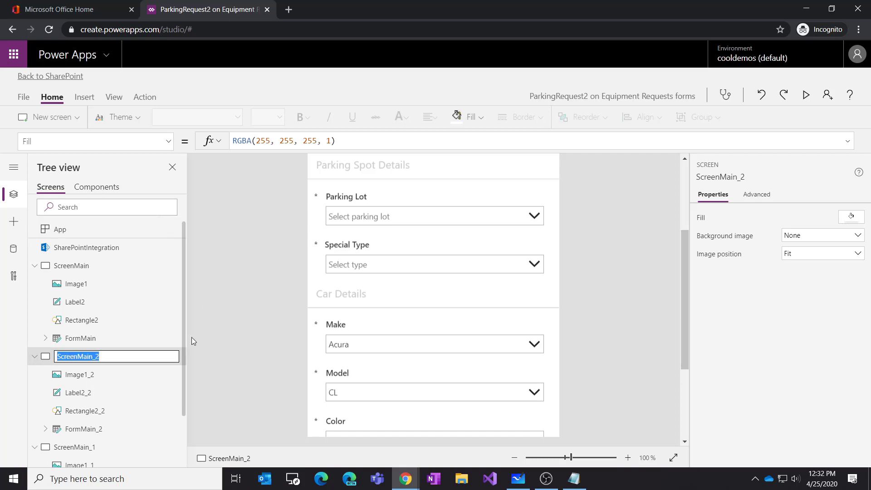
key(End)
key(BackSpace)
key(BackSpace)
key(BackSpace)
key(BackSpace)
key(BackSpace)
key(BackSpace)
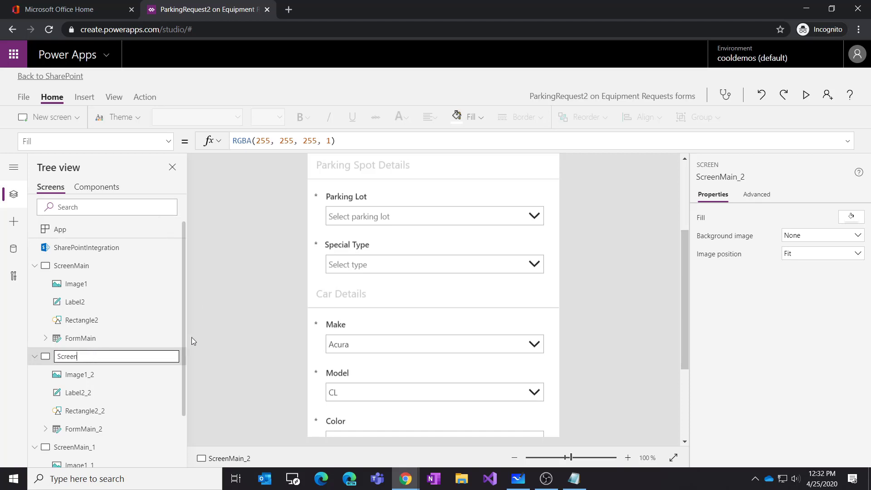
text(ParkingSpot)
key(Return)
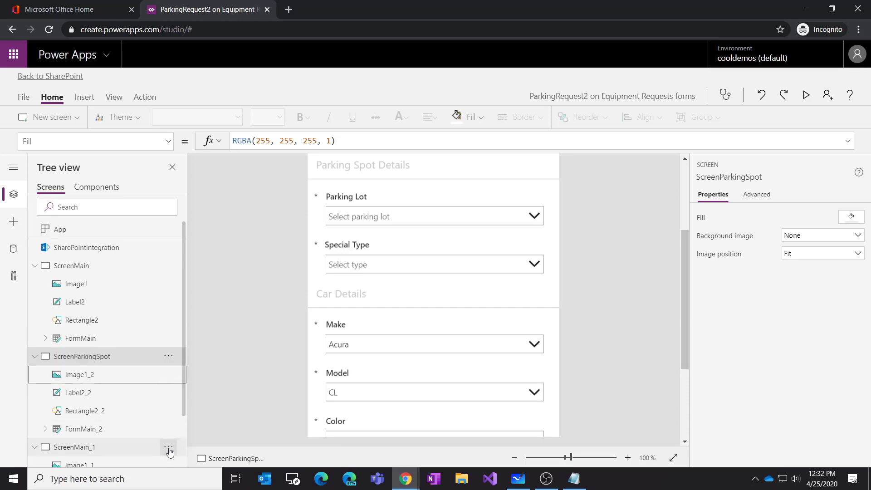
Step: Rename the other duplicated screen, ScreenMain_1, as ScreenCar
click(165, 448)
click(175, 449)
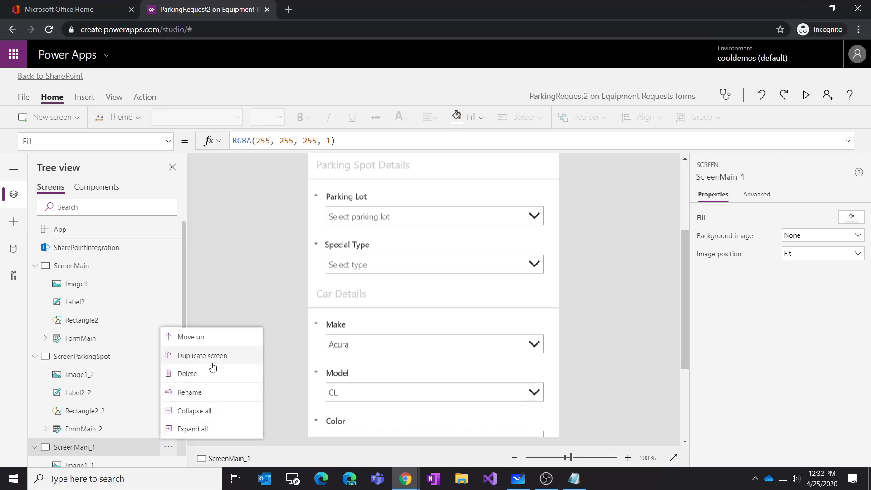
click(202, 392)
text(Screen)
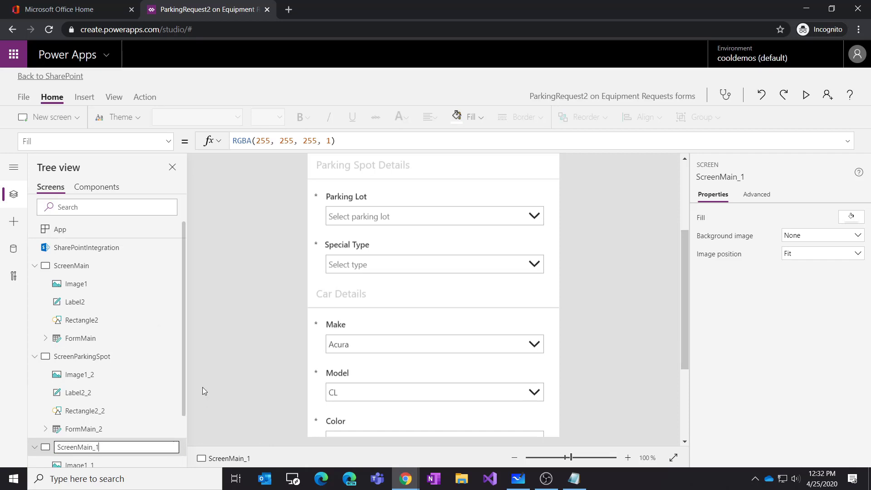
text(Car)
key(Return)
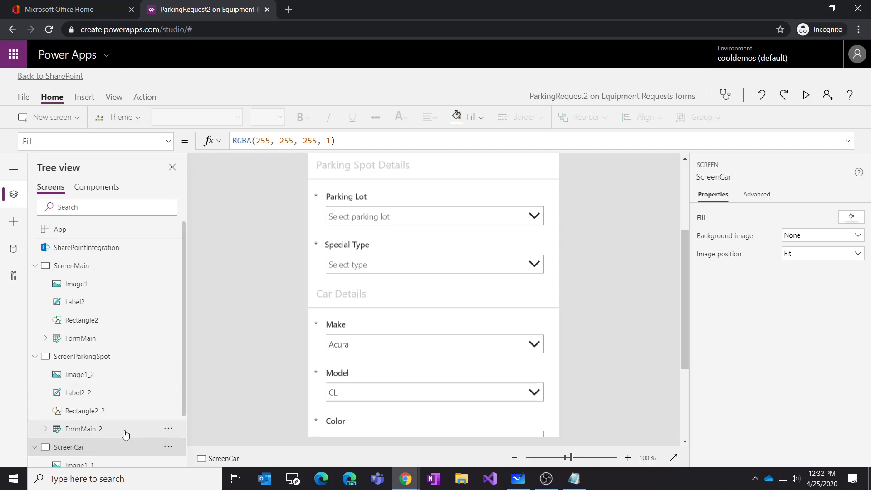
Step: Rename the form FormMain_2 on ScreenParkingSpot as FormParkingSpot
click(168, 429)
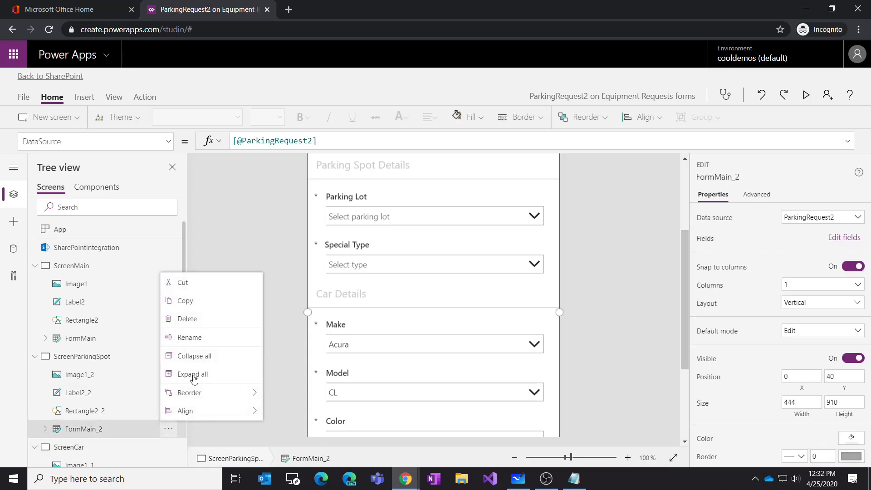
click(203, 339)
key(End)
key(BackSpace)
key(BackSpace)
key(BackSpace)
key(BackSpace)
key(BackSpace)
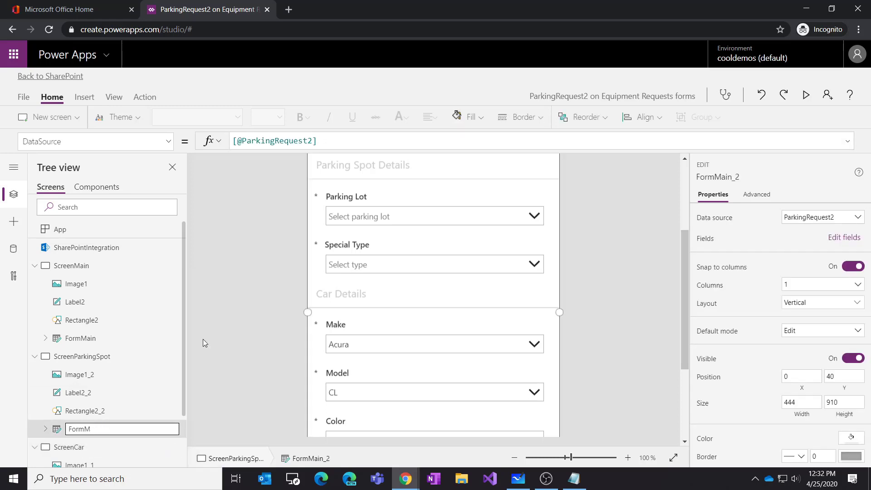
text(ParkingSpot)
key(Tab)
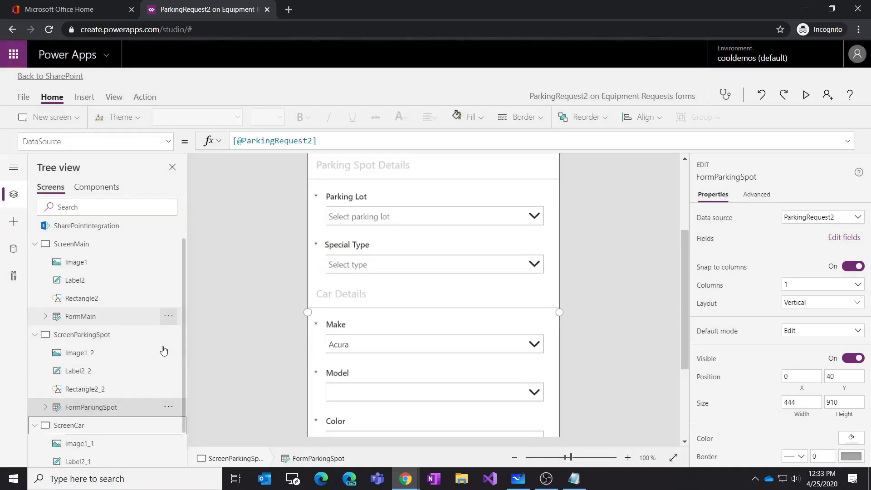
Step: Rename the form FormMain_1 on ScreenCar as FormCar
scroll(164, 350, down, 2)
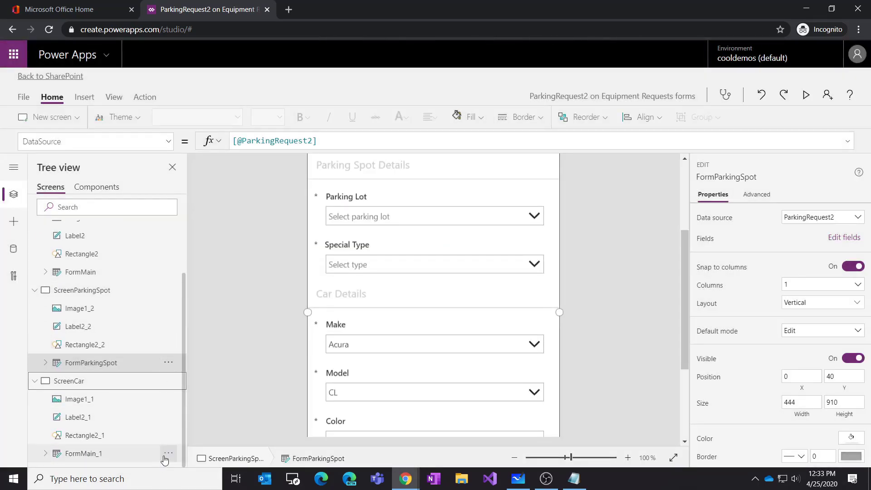
click(169, 454)
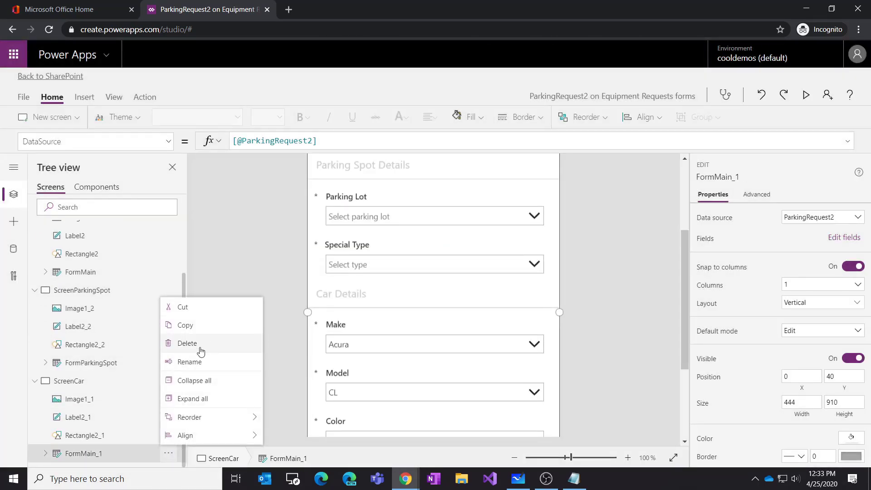
click(202, 364)
key(End)
key(BackSpace)
key(BackSpace)
key(BackSpace)
key(BackSpace)
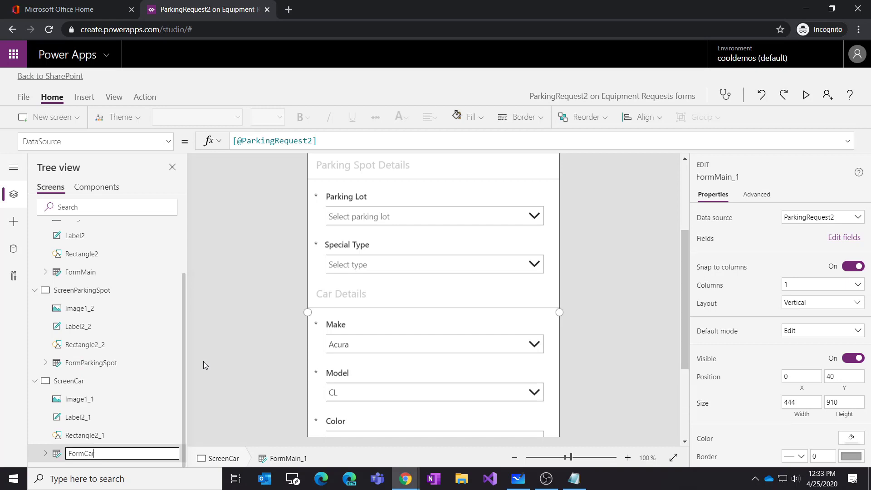
click(135, 465)
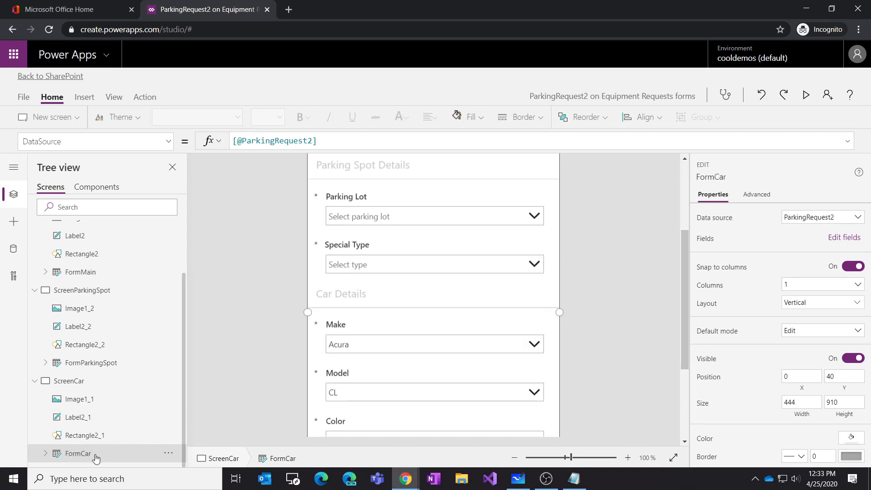
Step: Examine the title label and background rectangle that make up the header on ScreenCar
scroll(474, 277, up, 3)
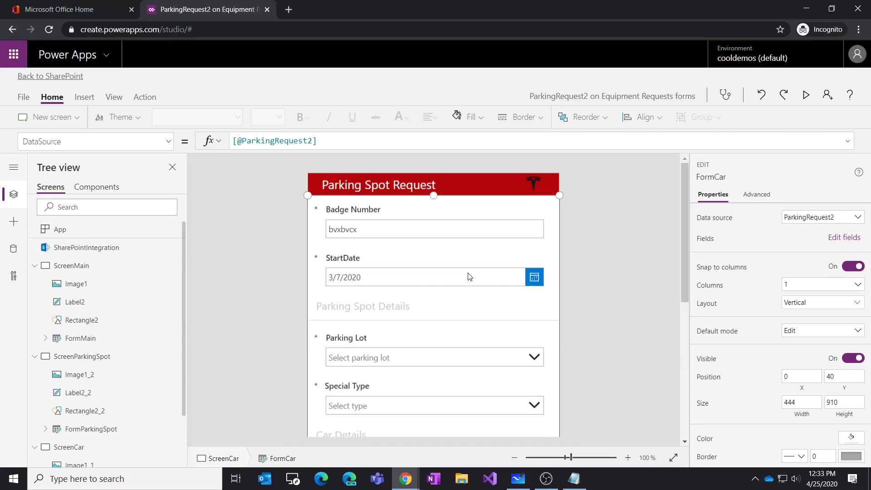
click(423, 185)
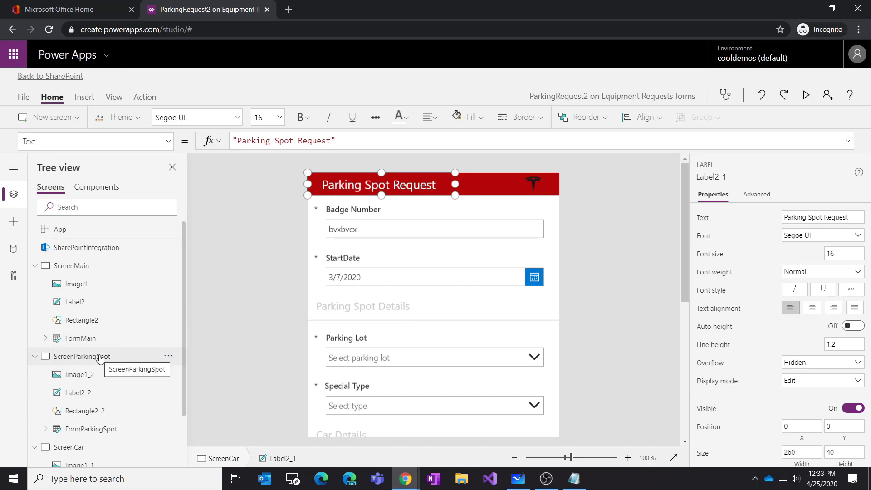
click(502, 185)
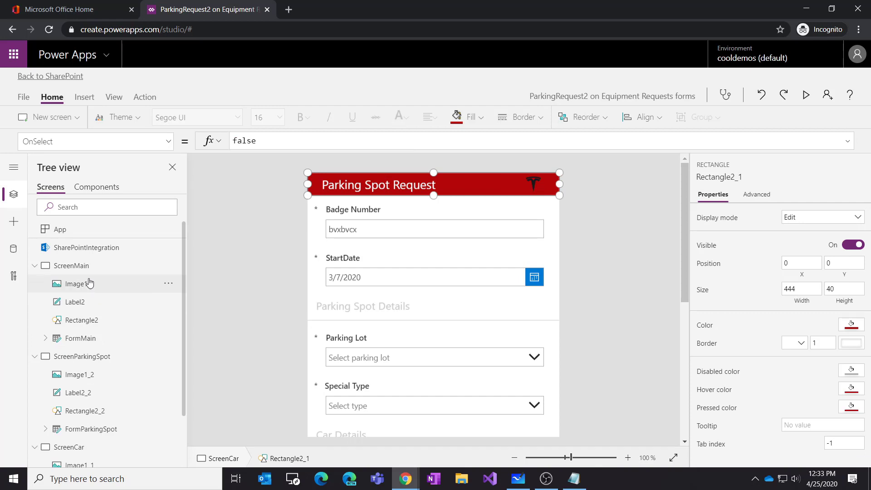
scroll(96, 444, down, 2)
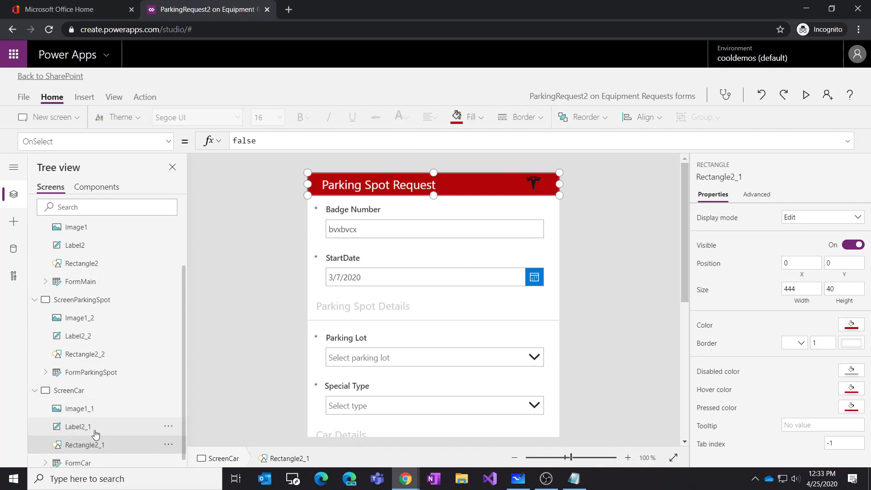
scroll(123, 318, up, 2)
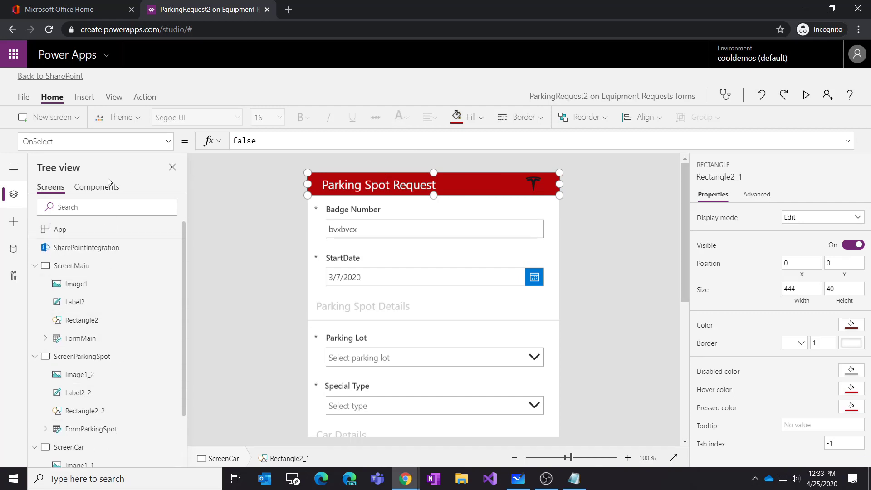
right_click(399, 190)
click(417, 212)
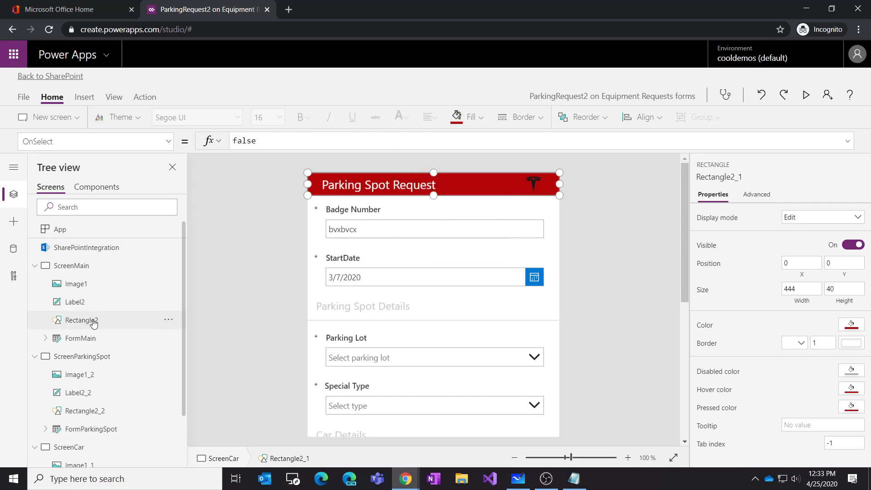
scroll(93, 318, down, 2)
click(91, 417)
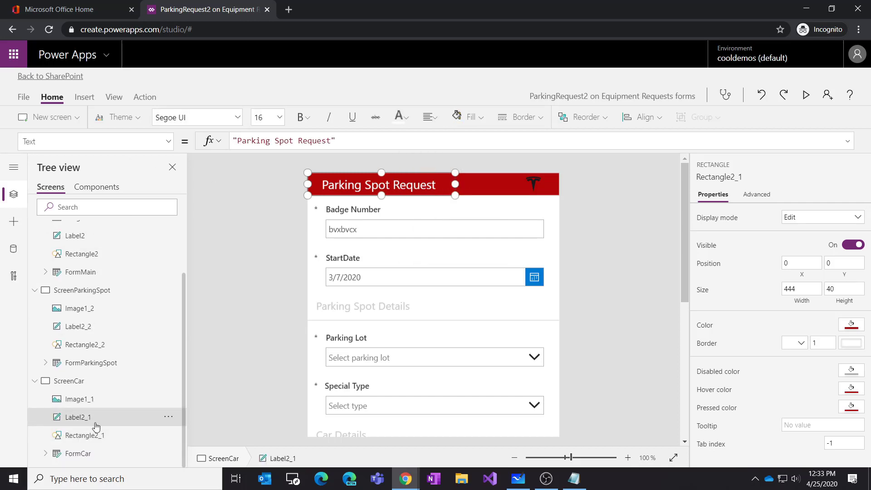
right_click(406, 192)
click(429, 231)
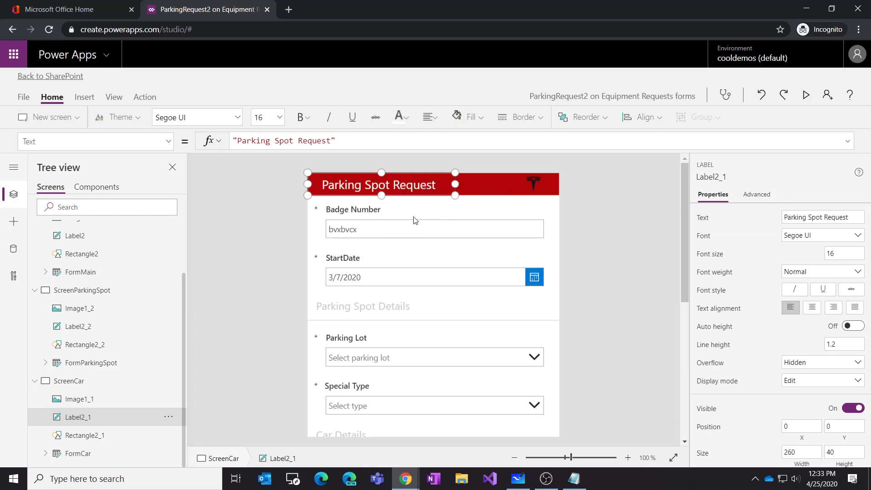
Step: Create a new component for the app and delete the surplus Component2
click(91, 187)
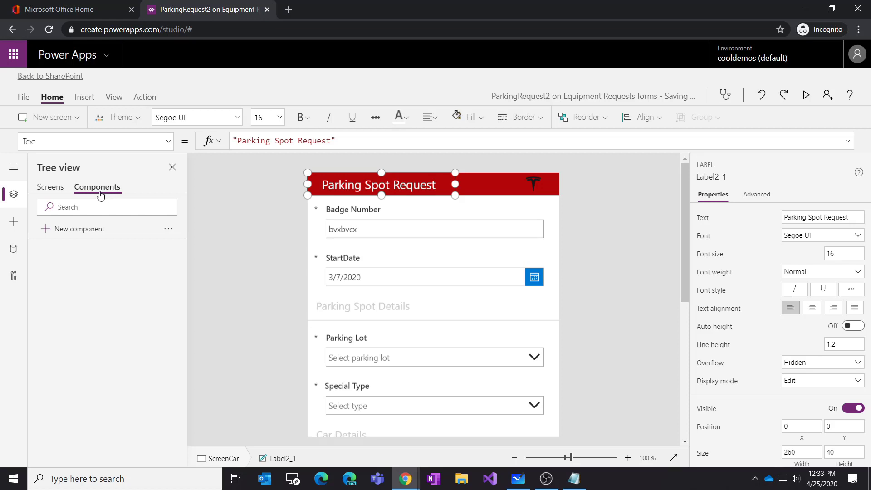
double_click(85, 230)
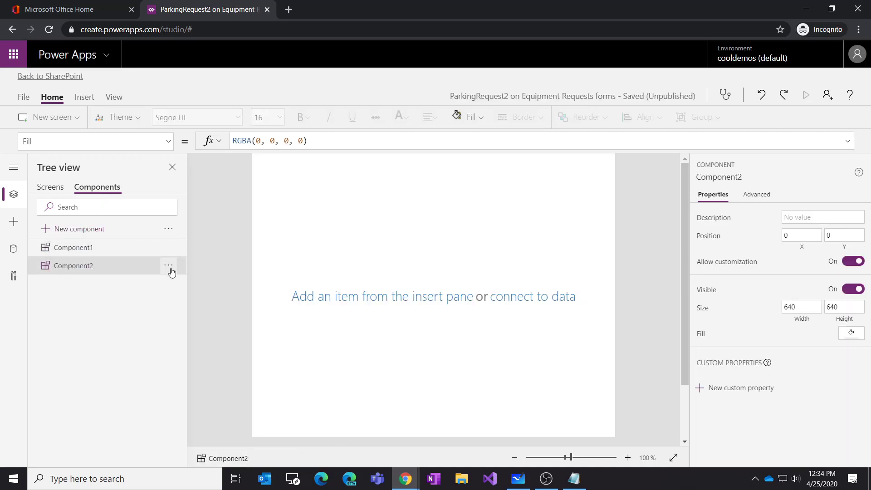
click(168, 265)
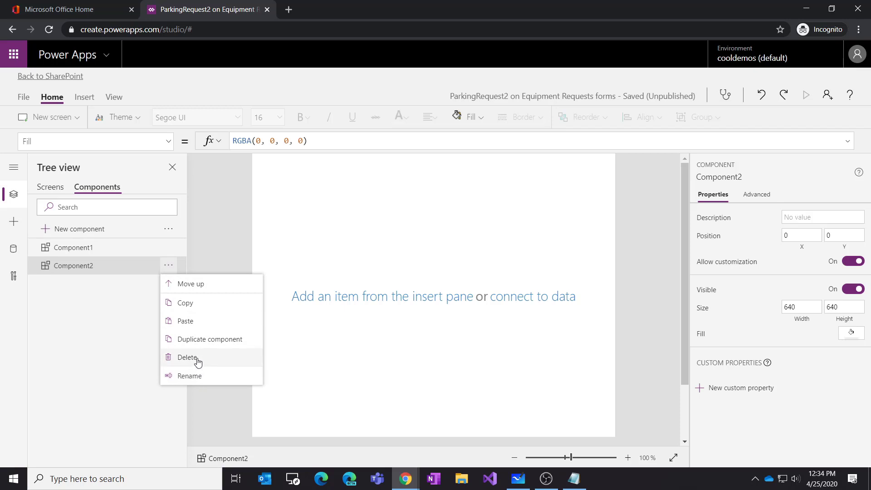
click(193, 358)
Step: Rename the component Component1 as compHeader
click(169, 248)
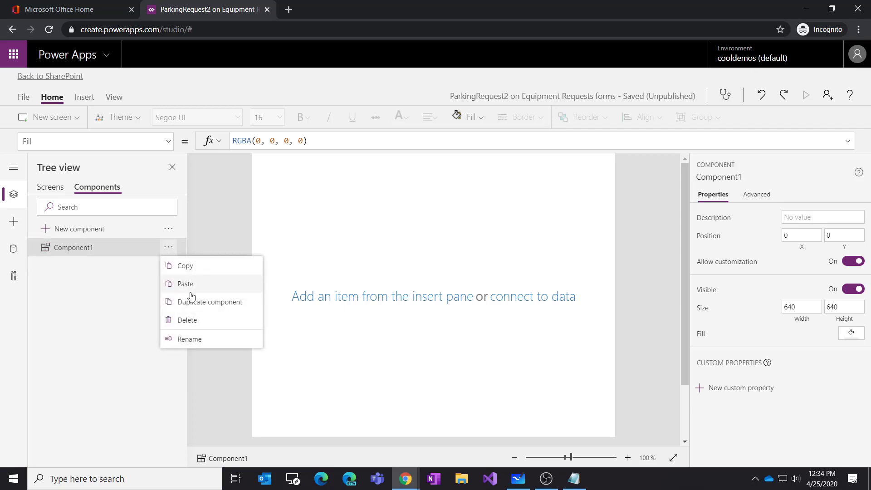
click(196, 338)
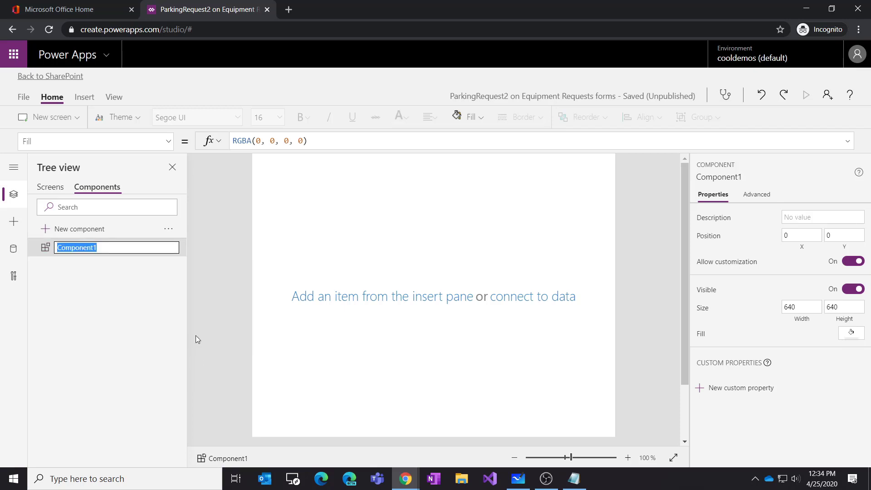
text(comp)
text(ader)
click(431, 310)
Step: Match compHeader's size to the header rectangle on ScreenMain by setting its width to 444 and height to 40
click(58, 190)
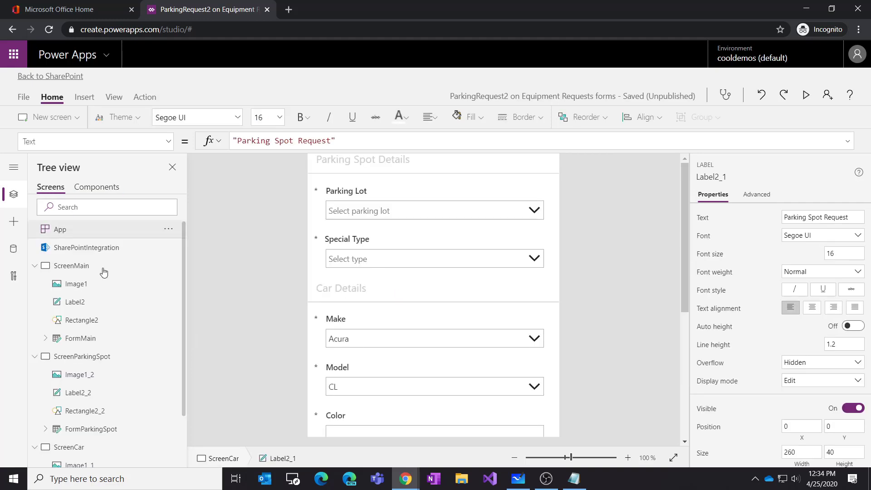
click(103, 271)
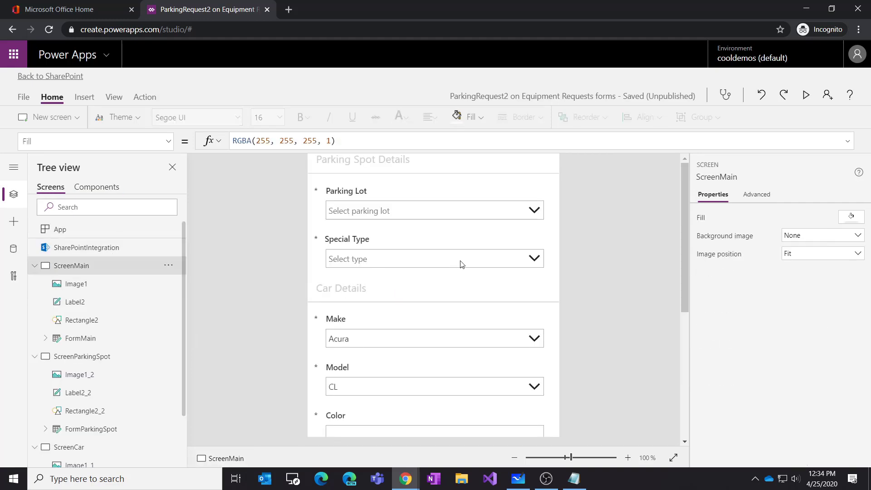
scroll(559, 257, down, 2)
scroll(559, 258, up, 5)
click(505, 180)
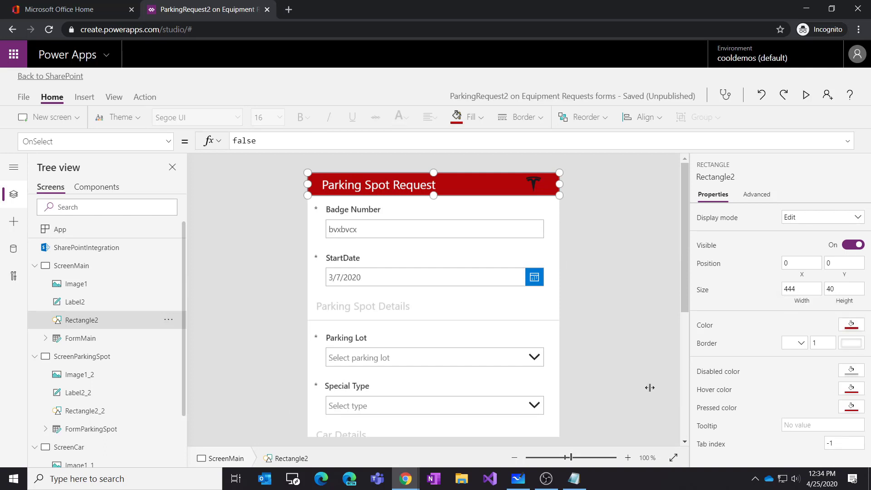
click(101, 187)
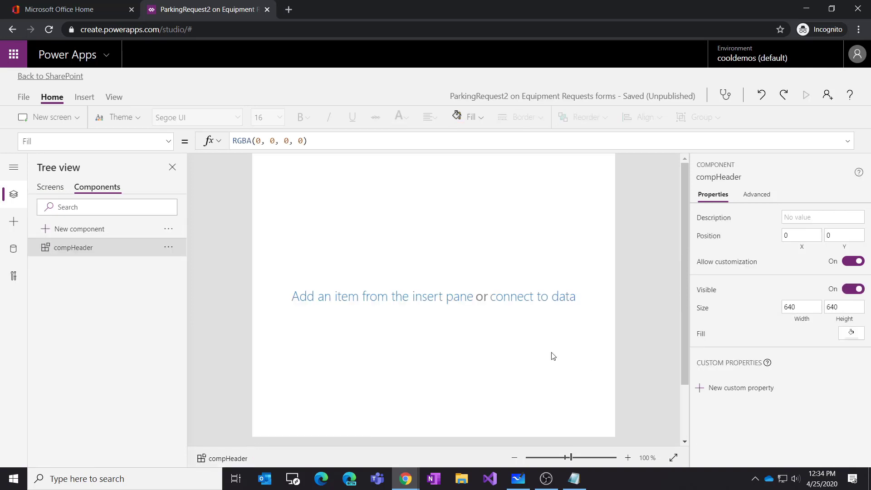
click(785, 307)
text(444)
click(837, 309)
double_click(837, 309)
text(40)
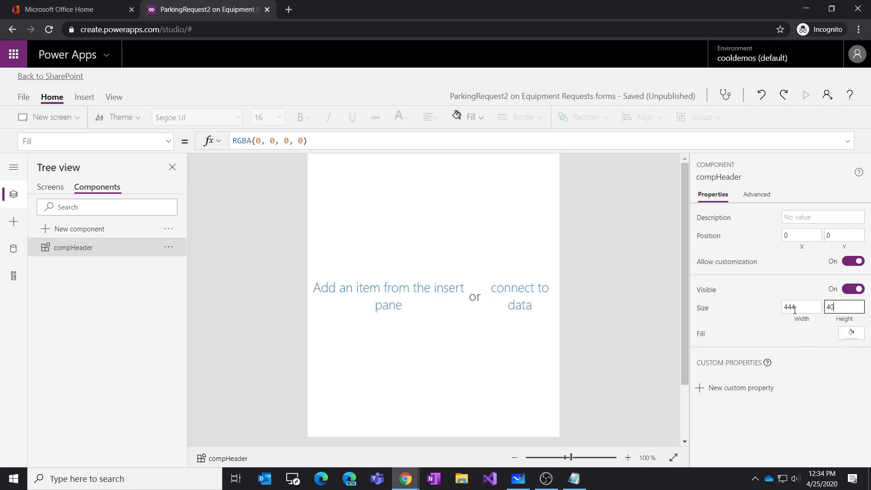
click(747, 328)
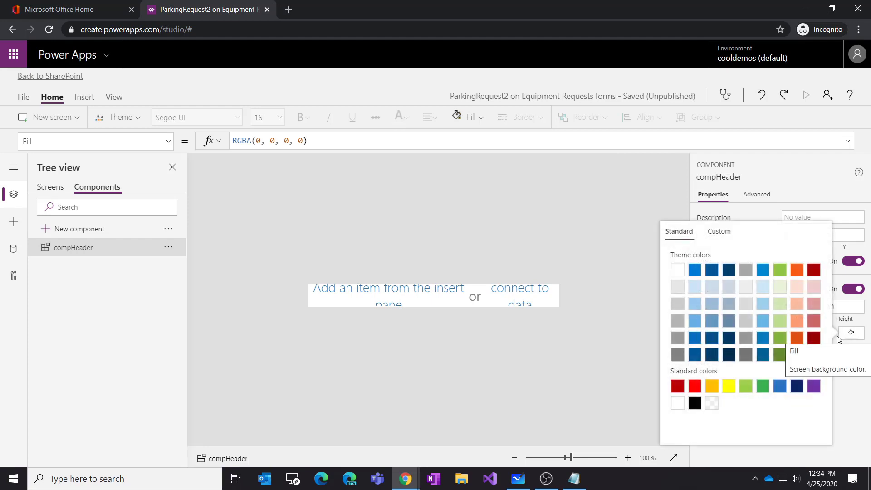
Step: Set compHeader's fill to the standard dark red, RGBA(184, 0, 0, 1)
click(852, 333)
click(677, 387)
click(583, 360)
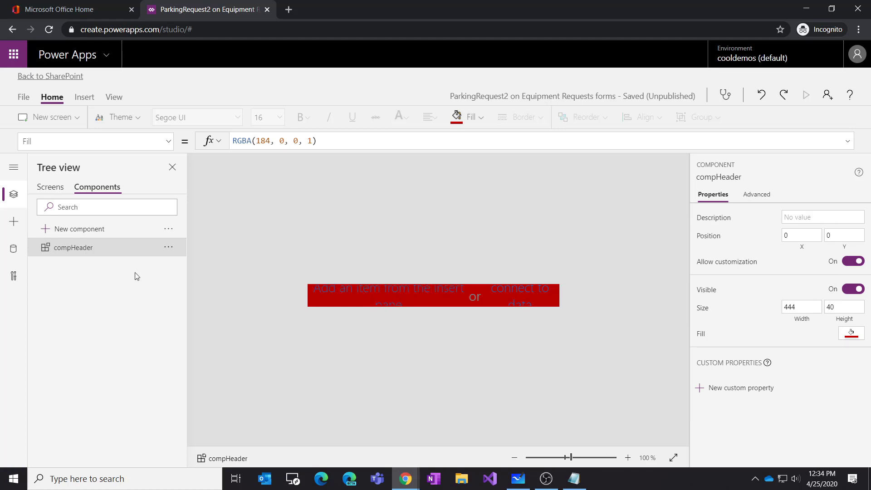
Step: Paste the copied Parking Spot Request title label into compHeader and move it to the component's left edge, at X 0
click(169, 247)
click(183, 284)
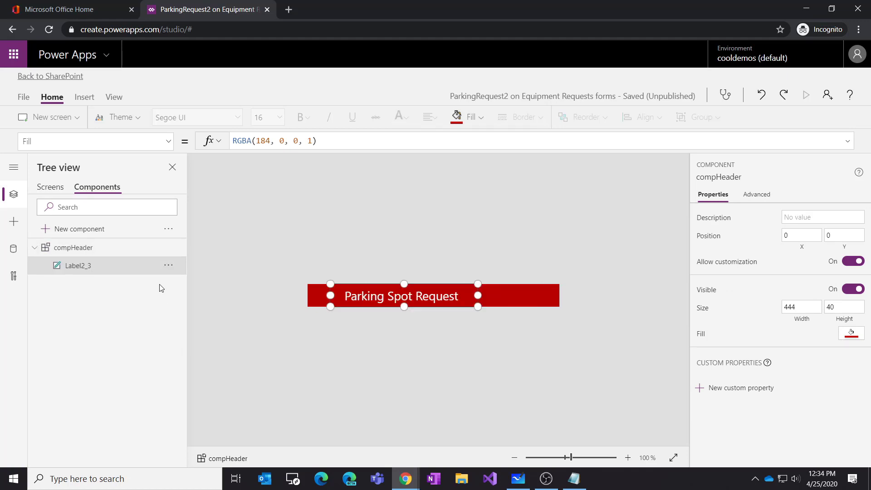
drag(391, 296, 369, 302)
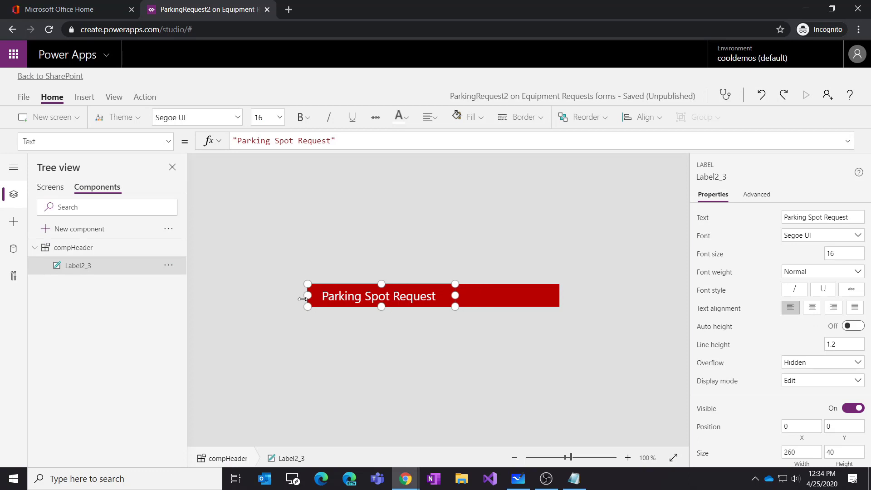
Step: Copy the tesla-log image from ScreenMain's header into compHeader and move it near the component's right end, at X 400
click(51, 187)
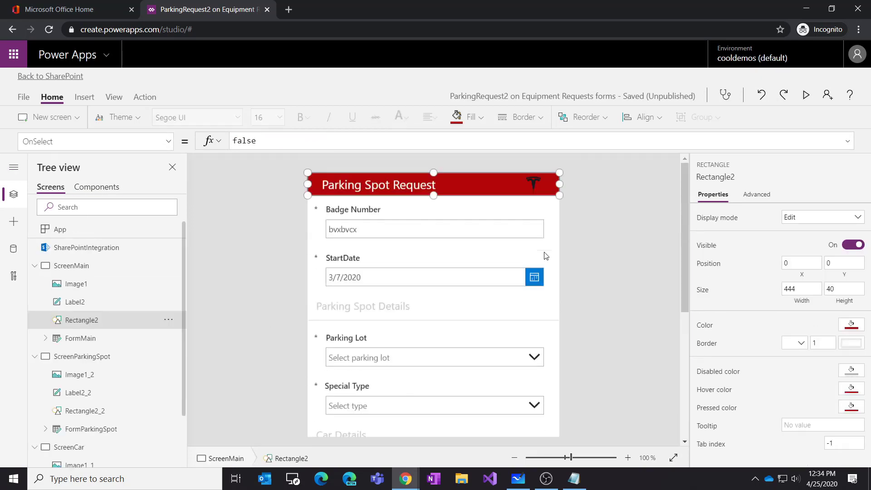
click(533, 184)
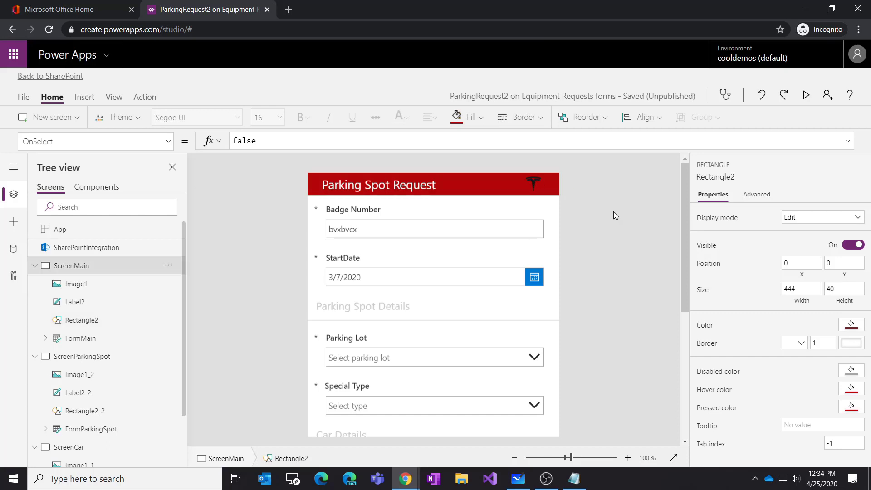
click(533, 183)
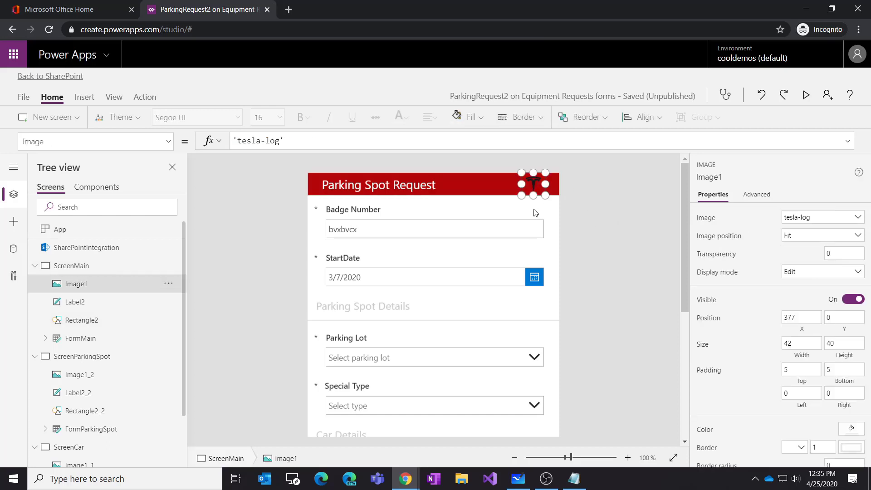
click(97, 187)
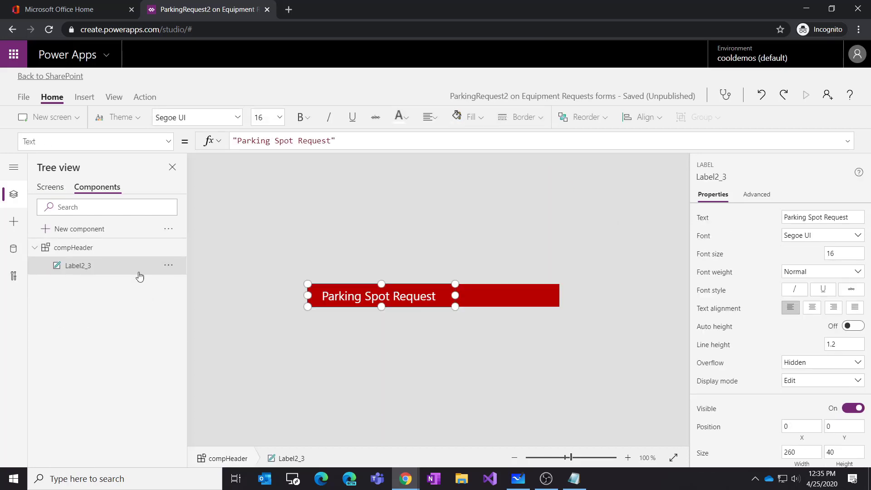
click(169, 247)
click(189, 284)
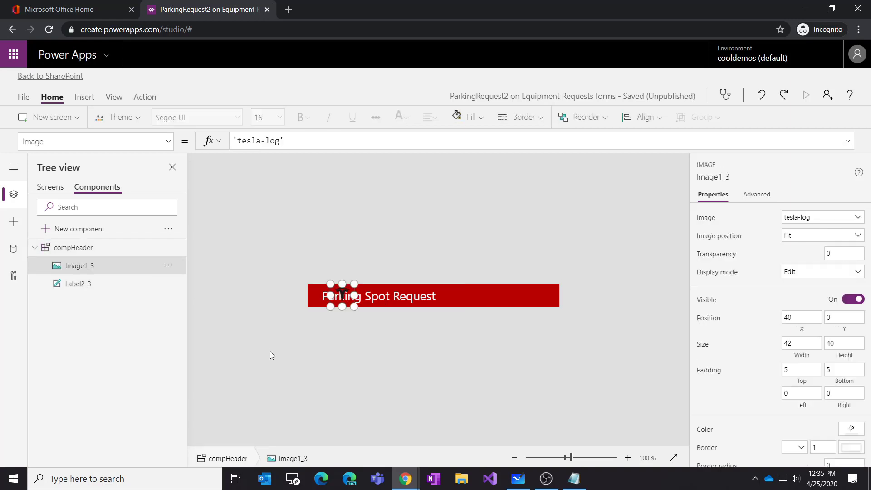
drag(343, 296, 549, 296)
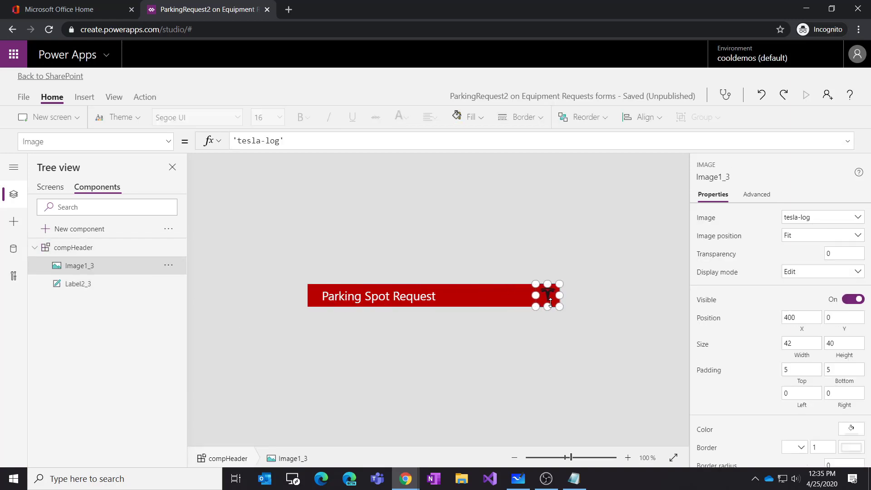
Step: Compare the logo and title placement in compHeader with the original header on ScreenMain
click(50, 187)
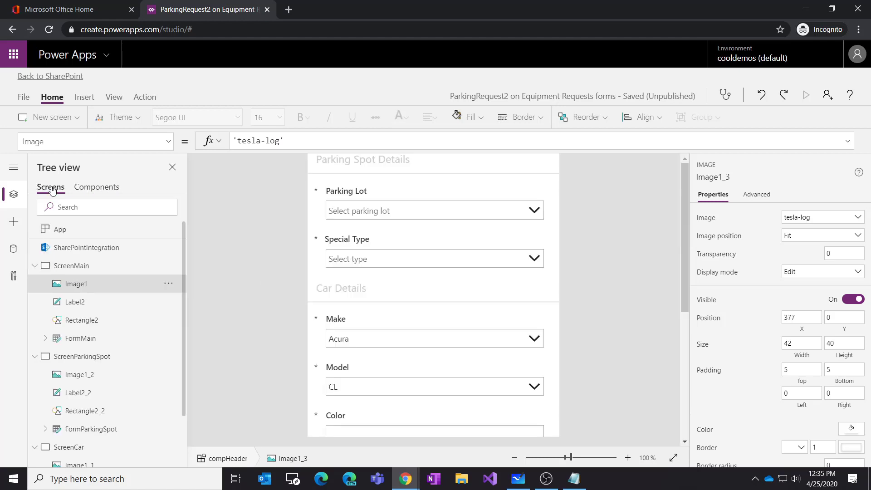
scroll(593, 254, up, 3)
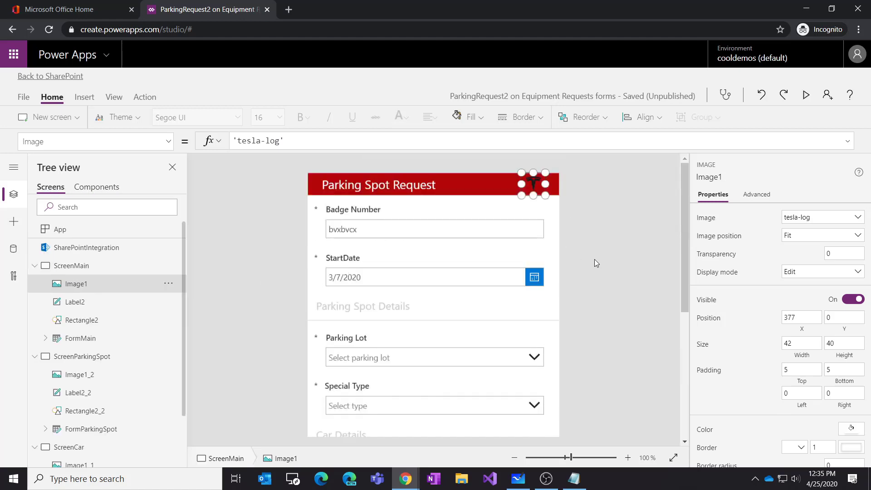
click(98, 187)
click(557, 362)
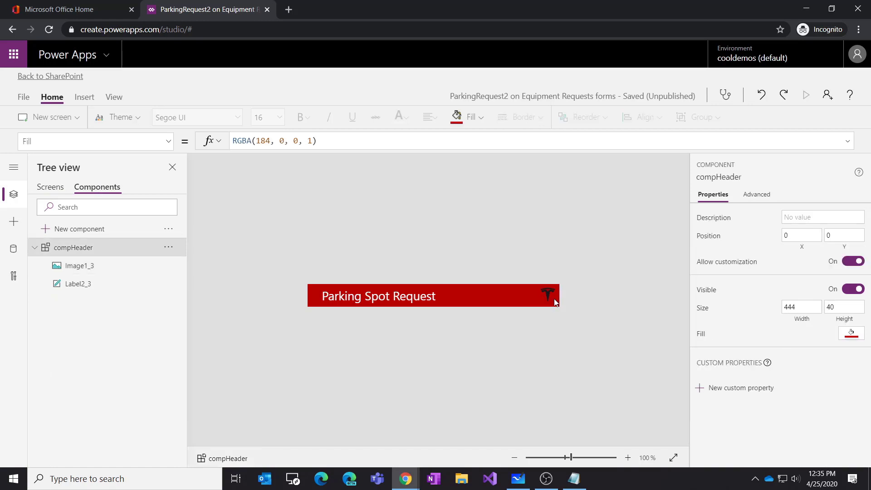
click(321, 302)
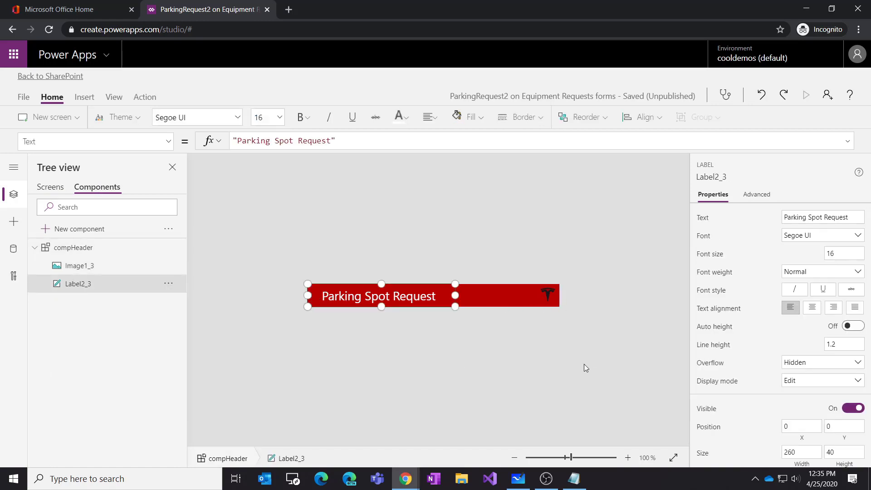
click(520, 338)
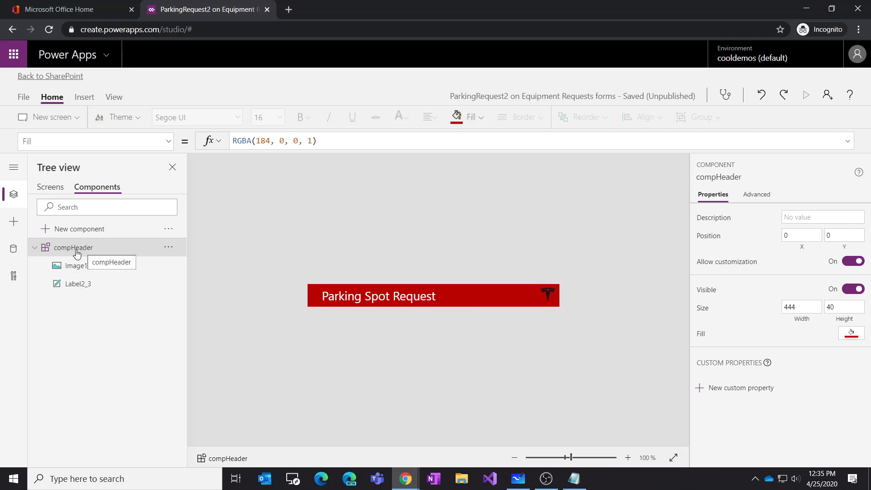
Step: Delete the original header's title label, red rectangle and logo image from ScreenMain
click(50, 187)
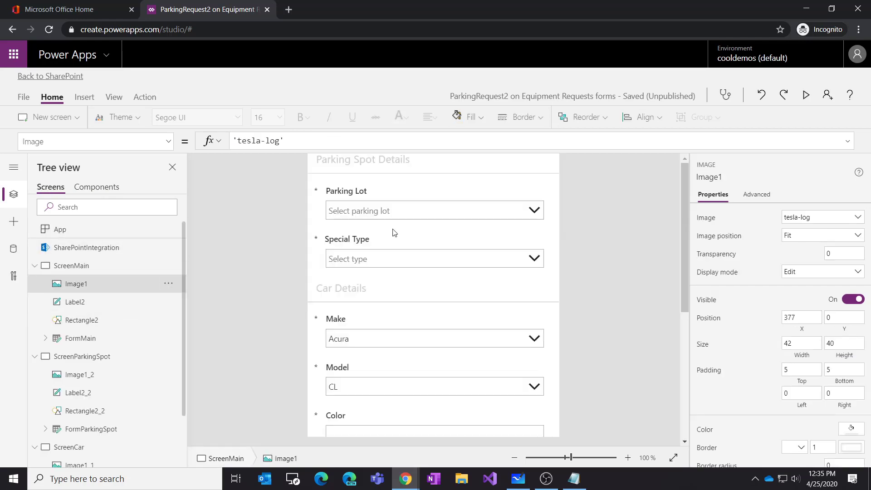
scroll(459, 269, up, 3)
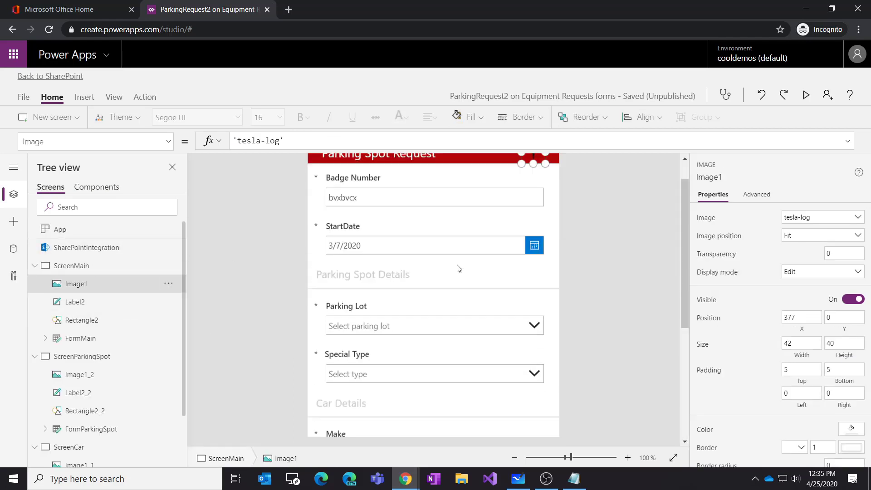
click(300, 167)
click(394, 190)
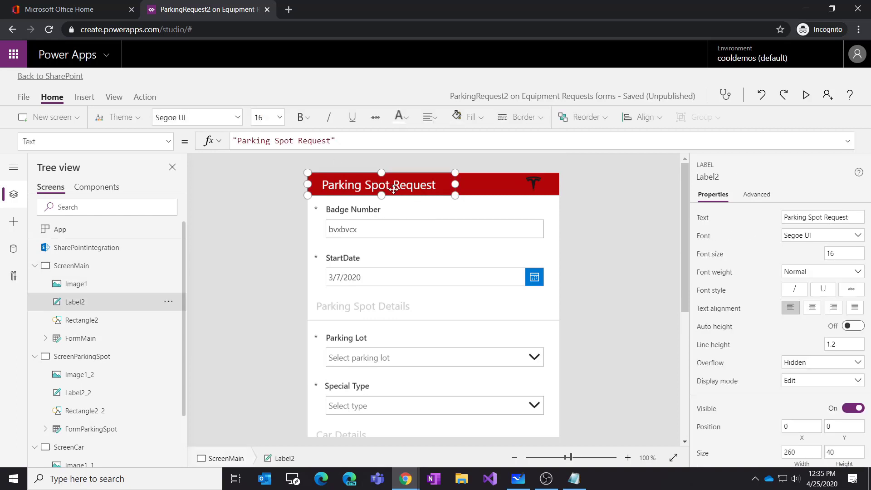
key(Delete)
click(396, 184)
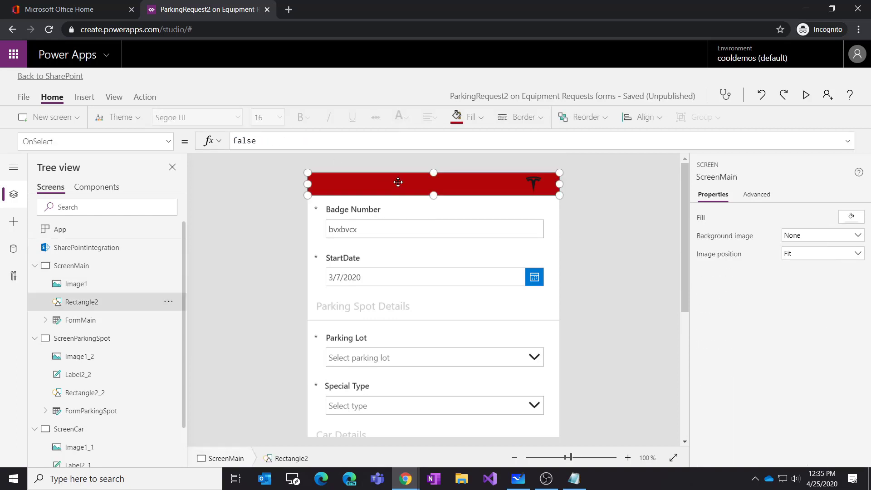
key(Delete)
click(529, 185)
key(Delete)
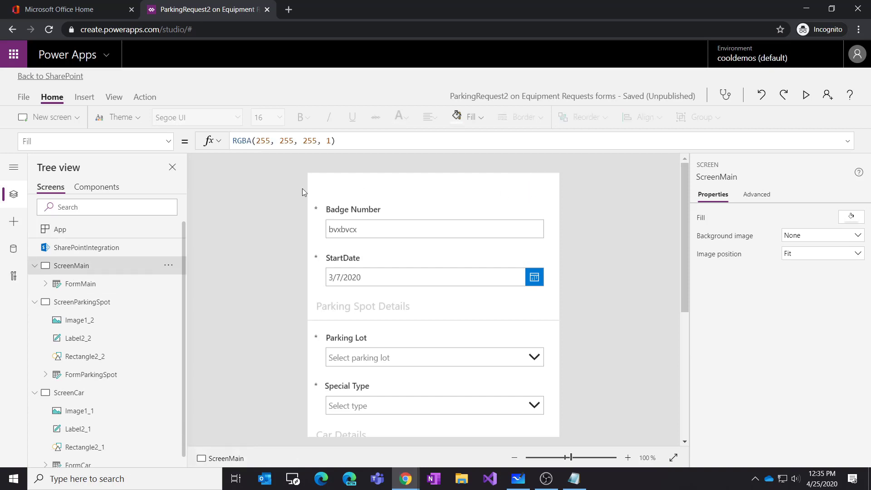
Step: Insert the custom compHeader component as the header of ScreenMain
click(84, 97)
click(677, 117)
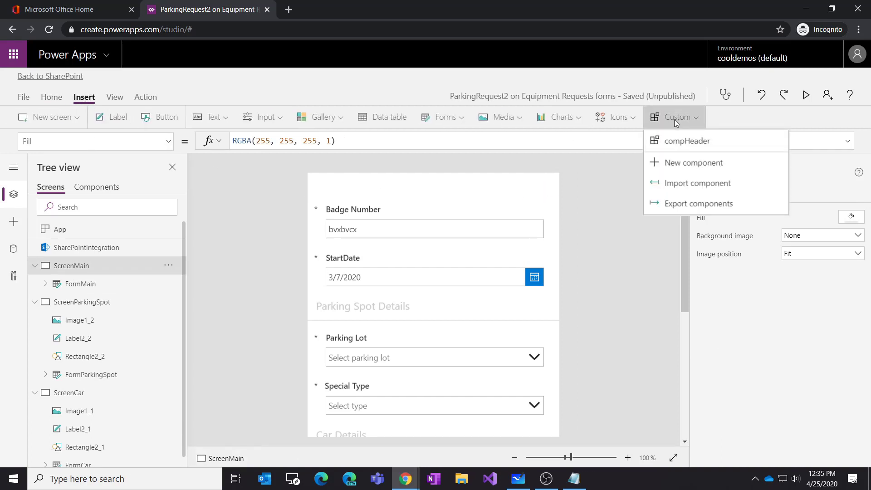
click(688, 141)
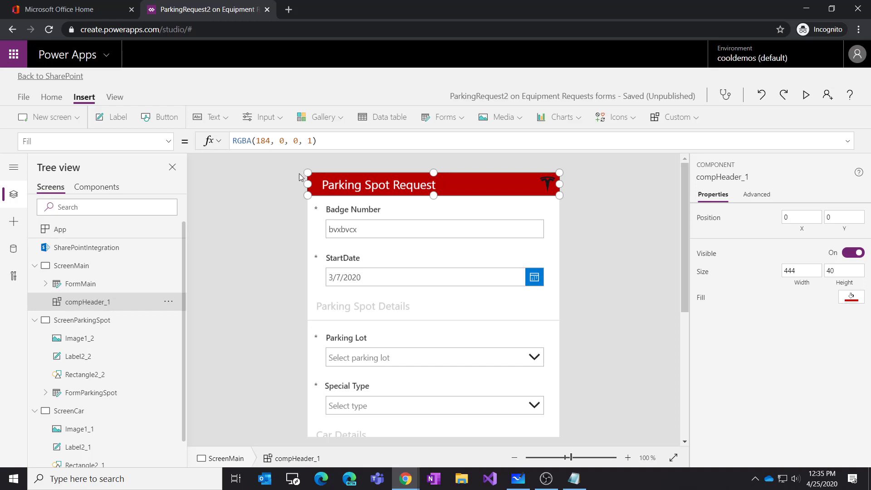
click(587, 219)
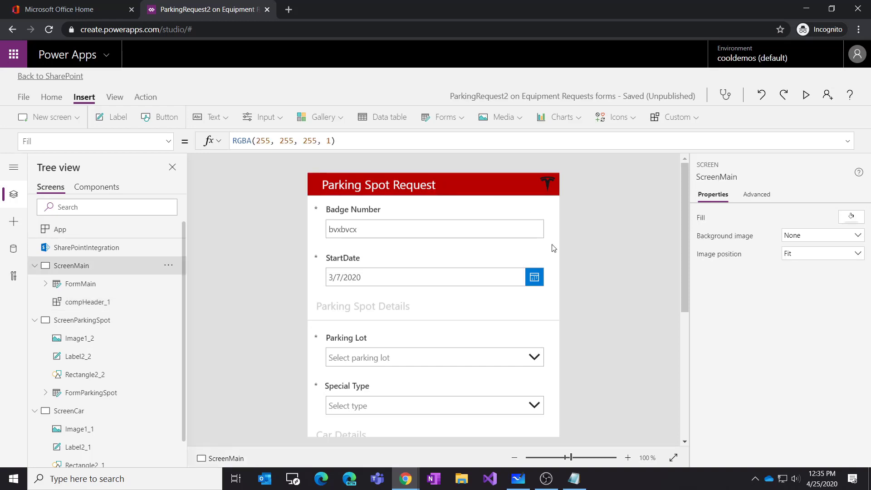
Step: Replace the title label, red rectangle and logo image on ScreenParkingSpot with the compHeader component
click(72, 324)
click(326, 188)
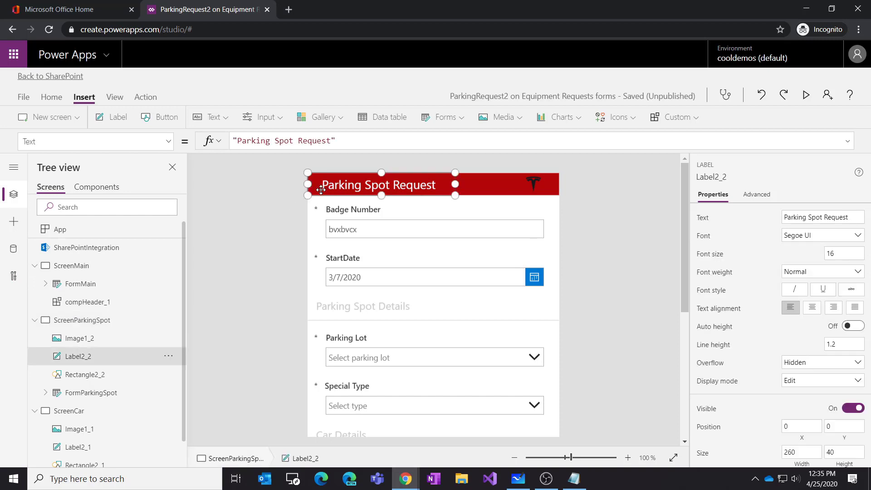
key(Delete)
click(436, 188)
key(Delete)
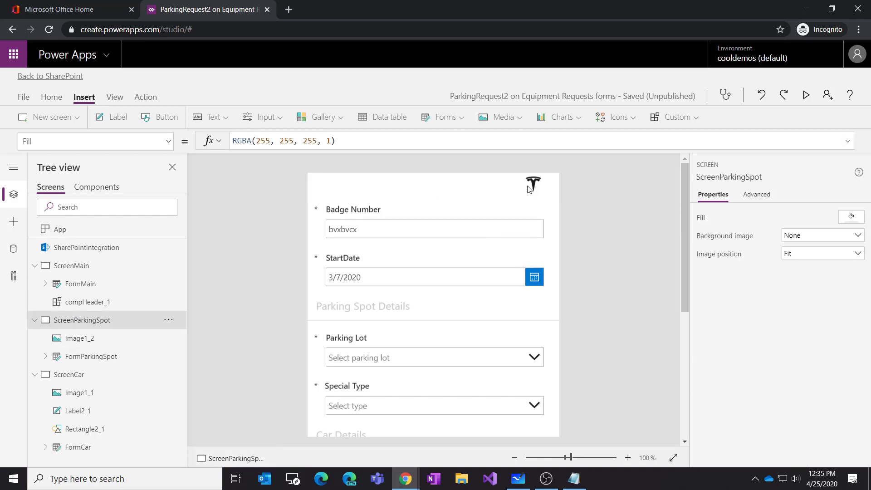
click(531, 186)
key(Delete)
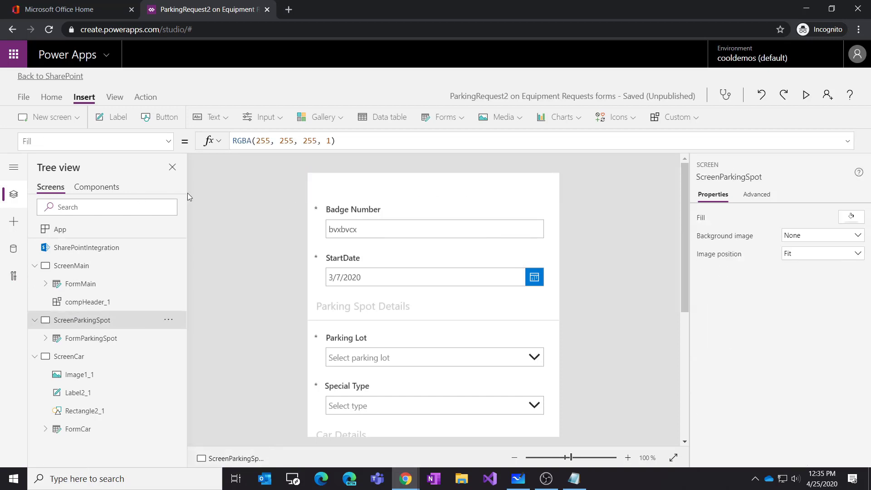
click(675, 117)
click(671, 135)
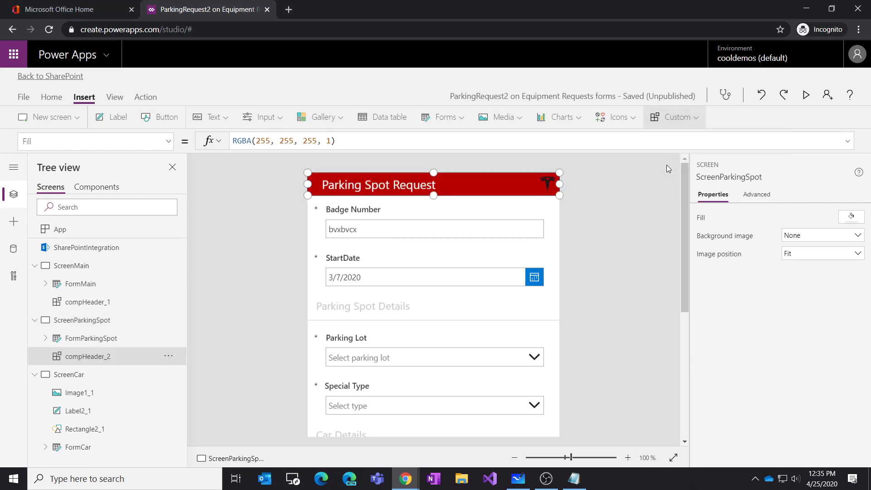
Step: Delete the original header's title label, red rectangle and logo image from ScreenCar
click(77, 376)
click(362, 196)
key(Delete)
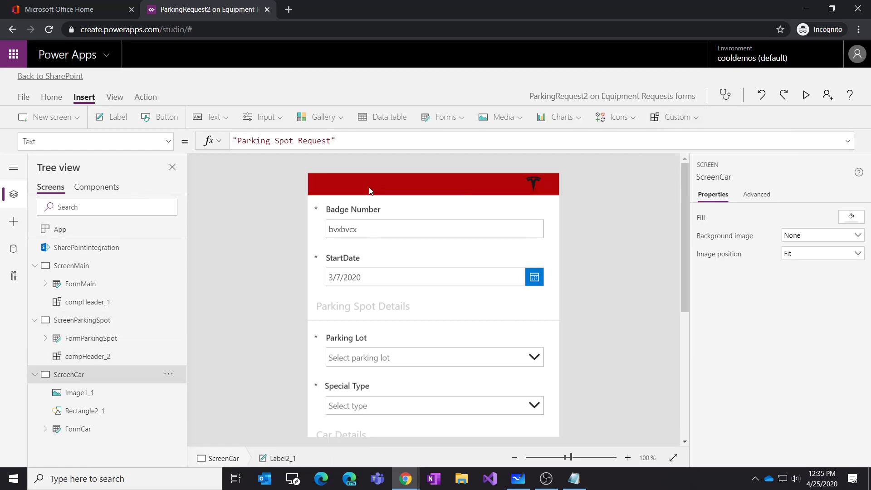
click(391, 186)
key(Delete)
click(535, 184)
key(Delete)
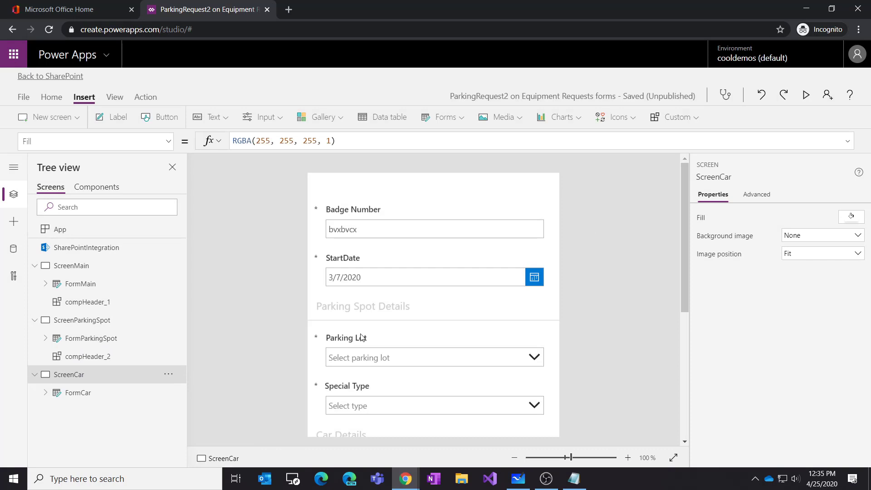
Step: Insert the custom compHeader component as the header of ScreenCar
click(669, 119)
click(671, 136)
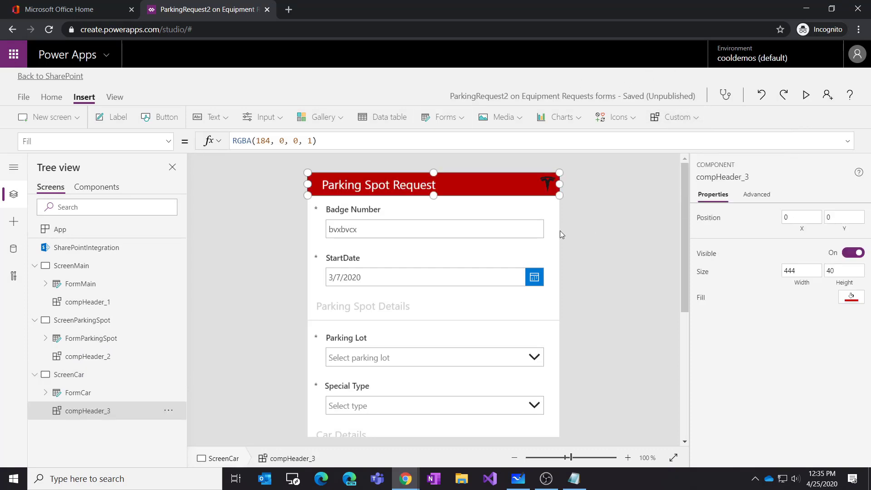
click(579, 244)
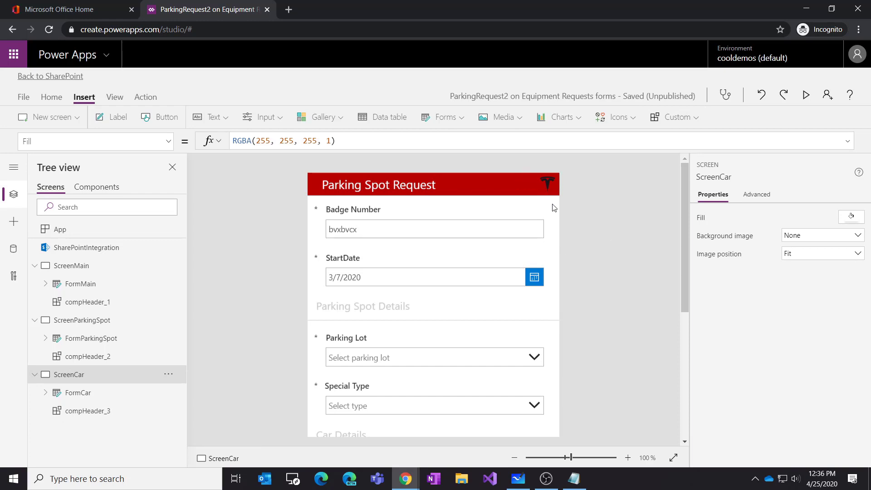
Step: Move the logo image in the compHeader component slightly to the left, away from the header's right edge
click(97, 188)
click(548, 301)
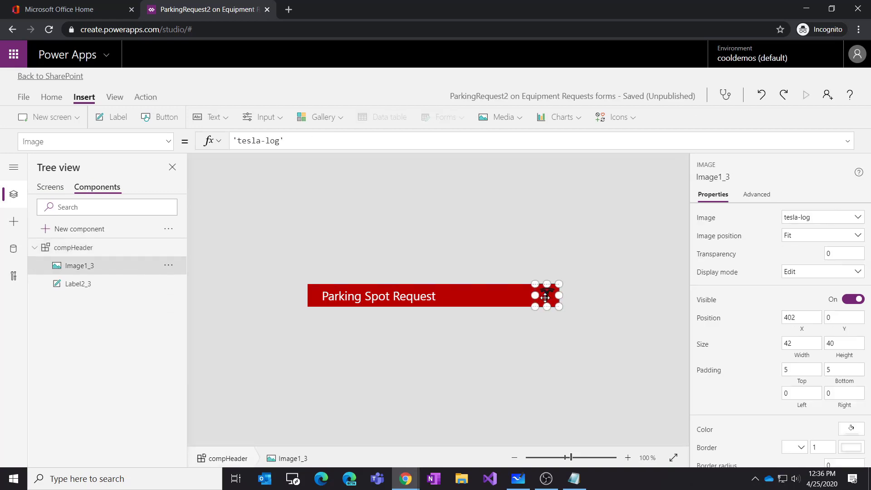
drag(548, 297, 543, 298)
click(612, 336)
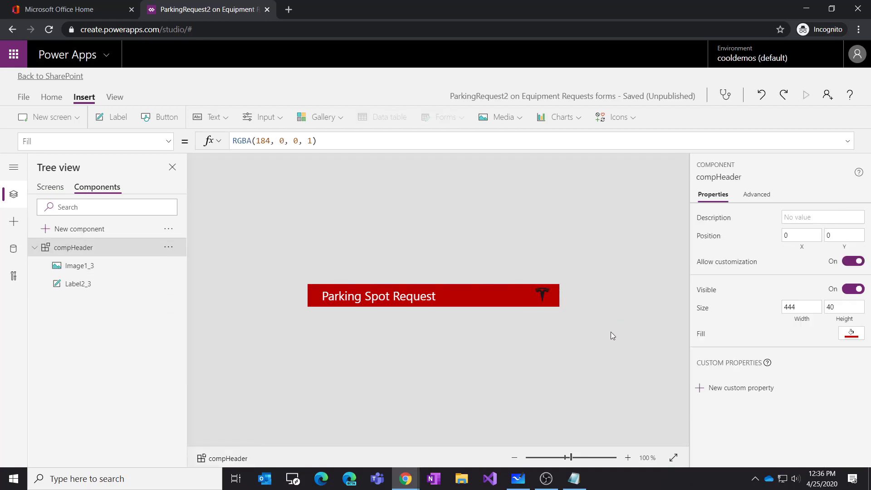
Step: Check the adjusted logo placement in the header on ScreenCar, ScreenParkingSpot and ScreenMain
click(62, 191)
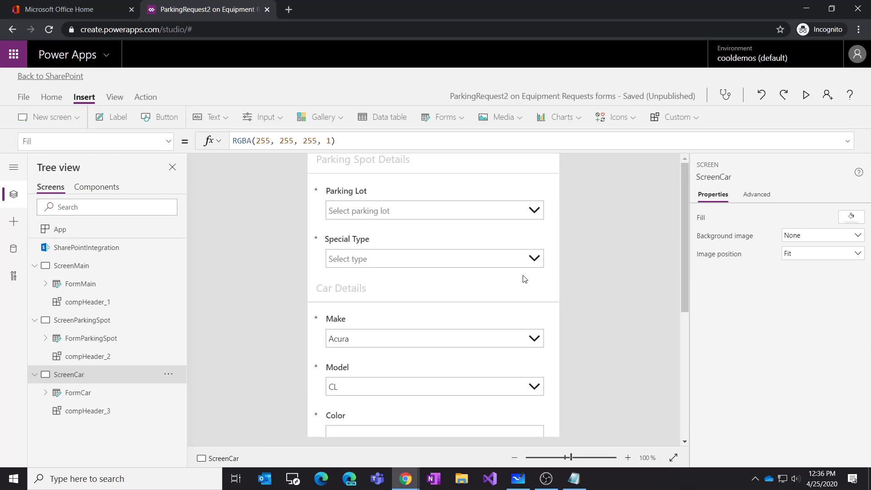
scroll(540, 282, down, 2)
scroll(541, 277, up, 5)
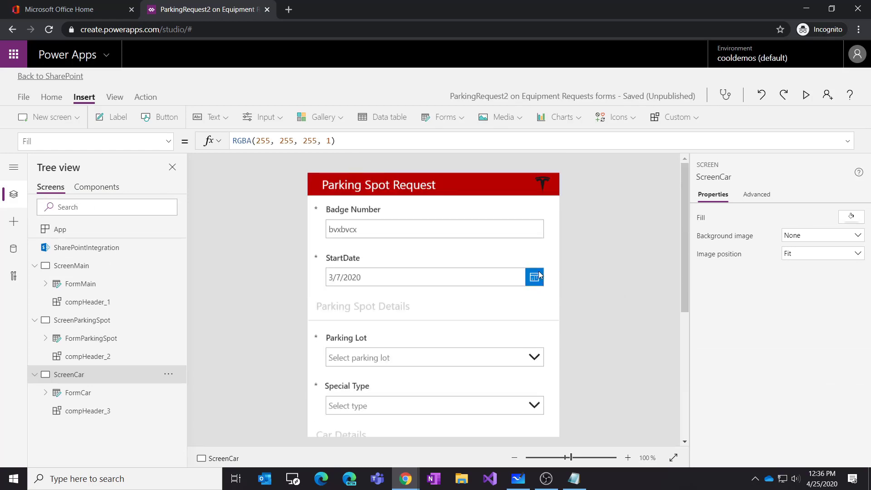
click(93, 324)
click(85, 272)
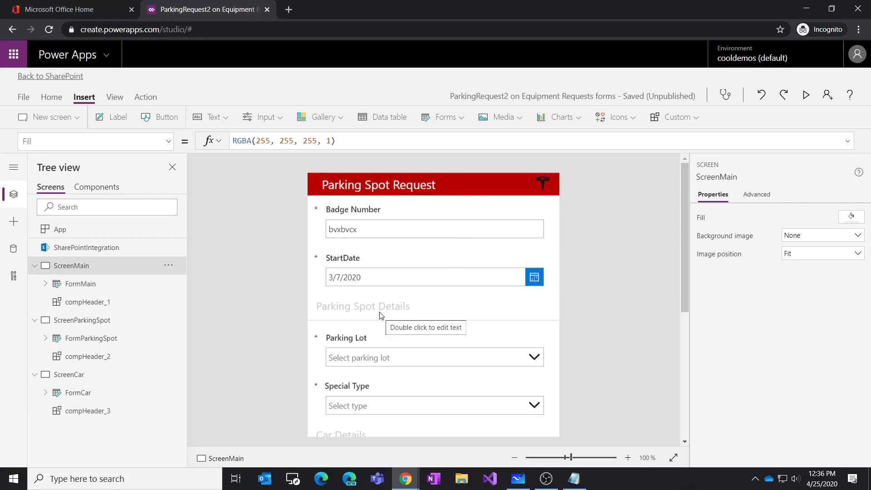
Step: Delete the Parking Spot Details header, Parking Lot and Special Type cards from FormMain
click(70, 292)
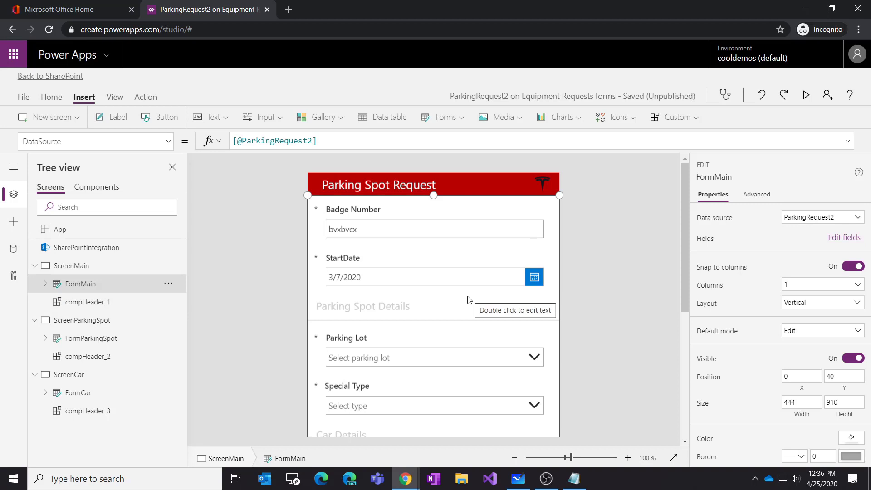
scroll(469, 303, down, 5)
scroll(470, 305, up, 5)
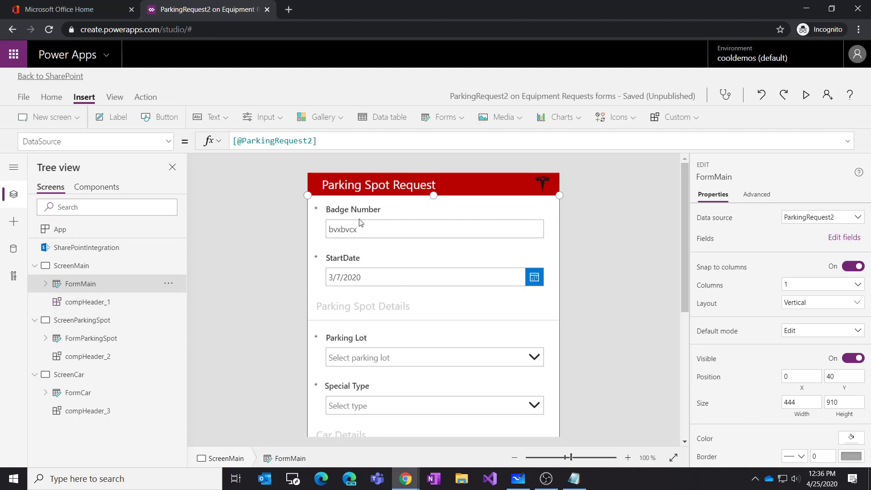
click(368, 310)
key(Delete)
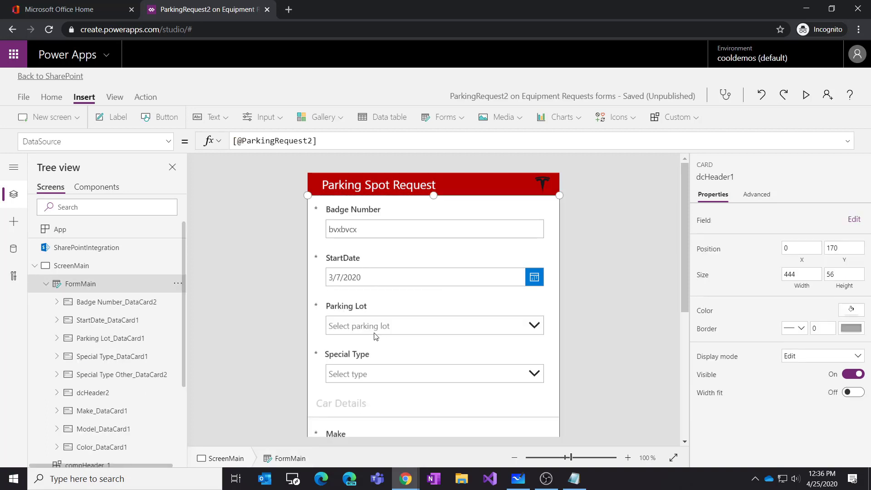
click(375, 335)
key(Delete)
click(378, 326)
key(Delete)
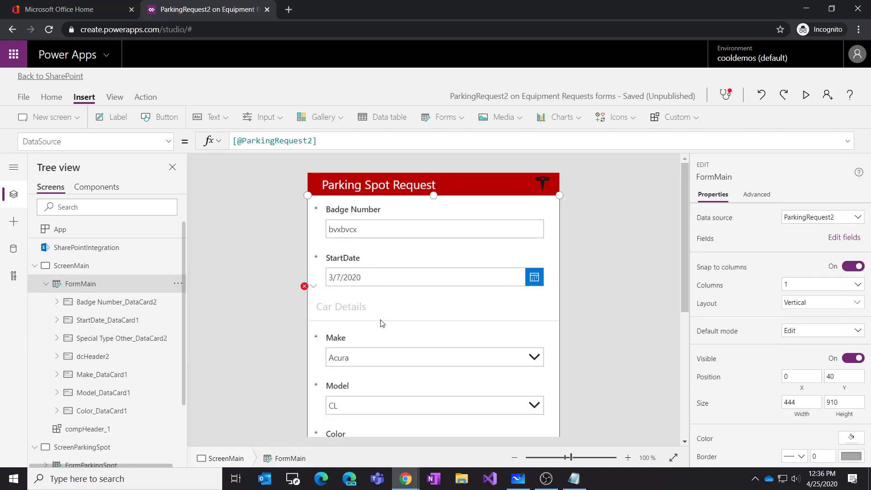
Step: Delete the Car Details header, Make, Model and Color cards from FormMain
click(381, 303)
key(Delete)
click(382, 321)
key(Delete)
click(383, 321)
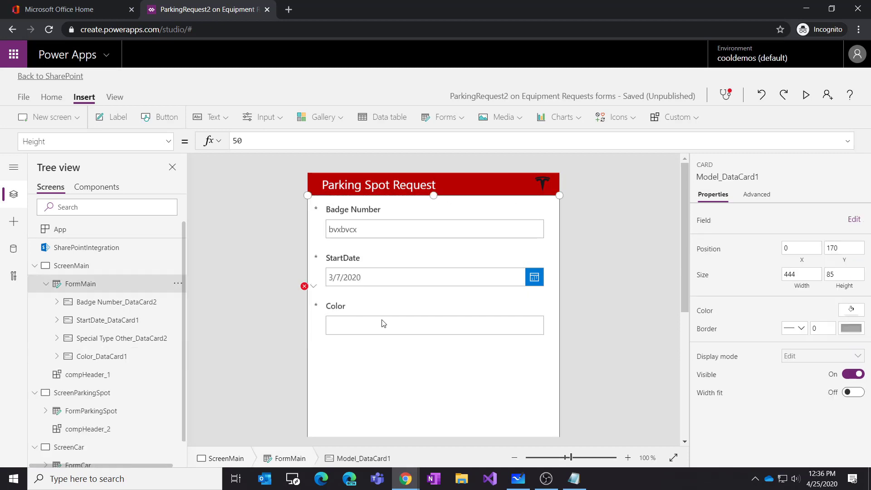
key(Delete)
click(382, 323)
key(Delete)
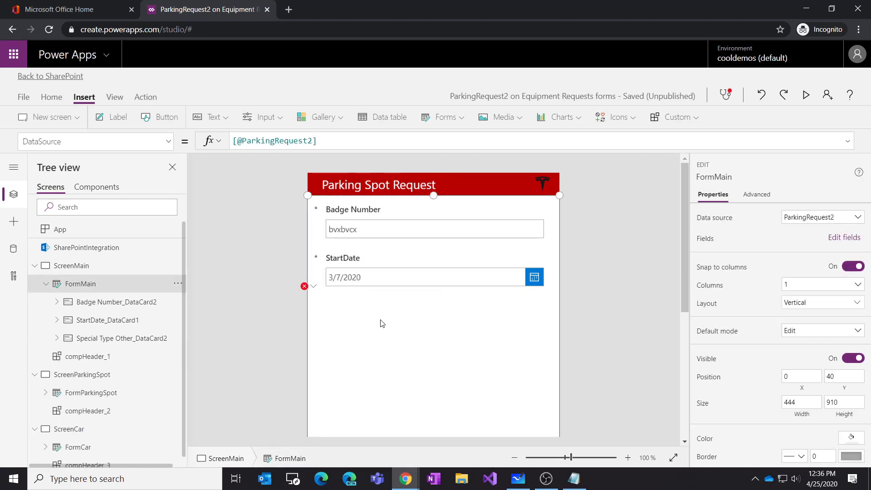
Step: Delete the hidden Special Type Other card from FormMain
click(313, 286)
click(325, 301)
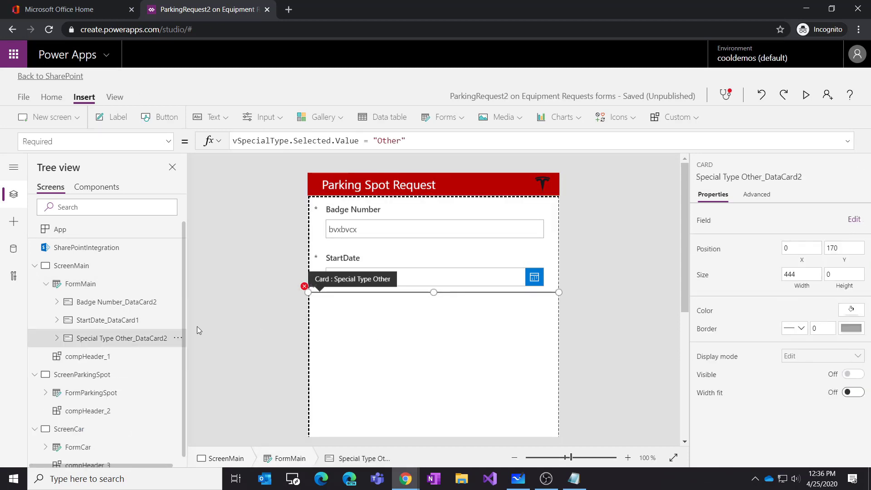
click(178, 338)
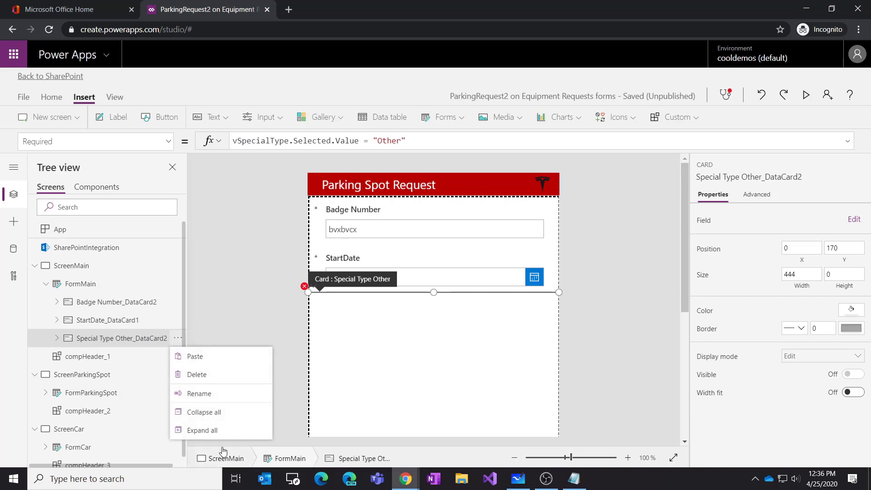
click(205, 376)
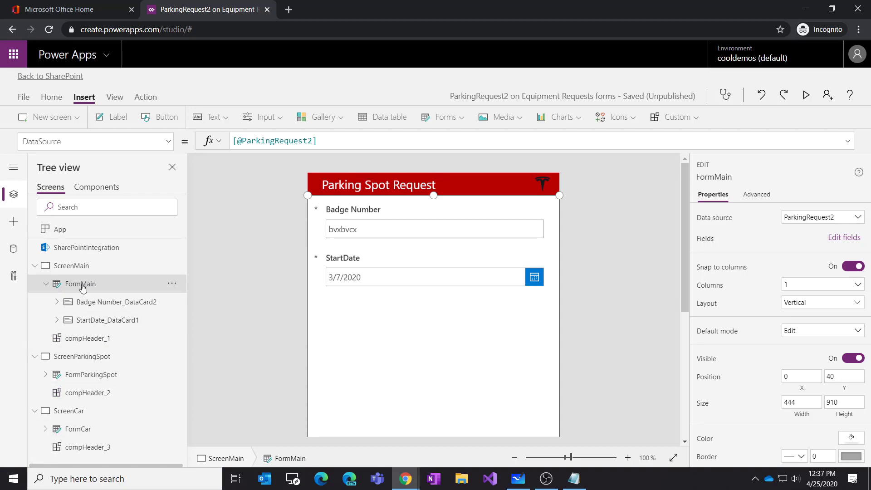
Step: Shorten FormMain on ScreenMain to a height of about 298, keeping its badge number and start date fields in view
click(75, 302)
click(82, 284)
scroll(396, 342, down, 3)
scroll(397, 342, down, 3)
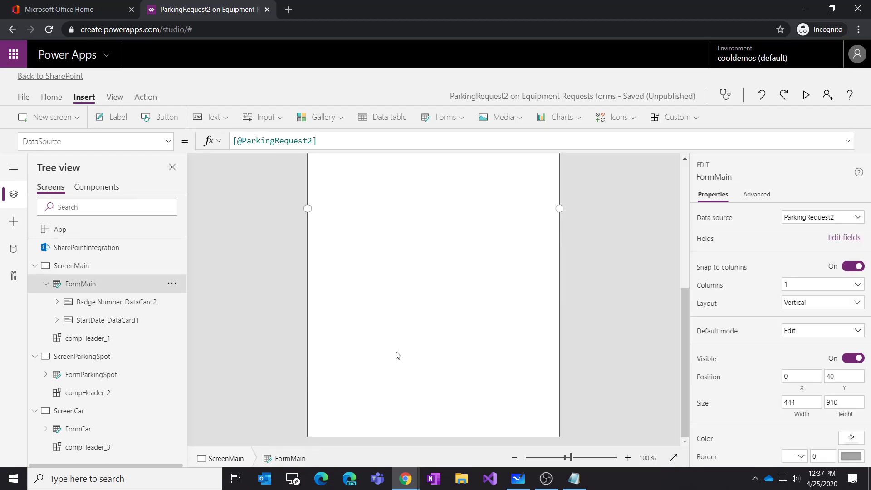
scroll(633, 374, up, 3)
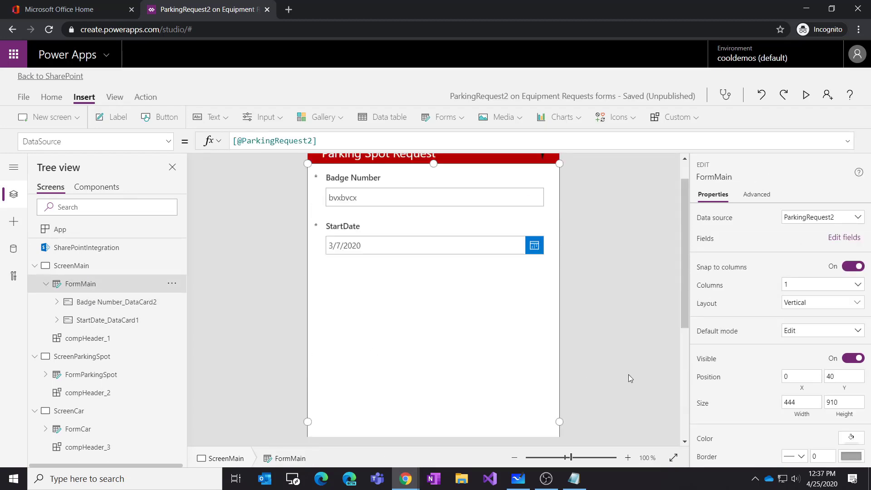
scroll(630, 377, up, 1)
mouse_move(434, 197)
mouse_down()
mouse_move(424, 245)
mouse_move(432, 198)
mouse_up()
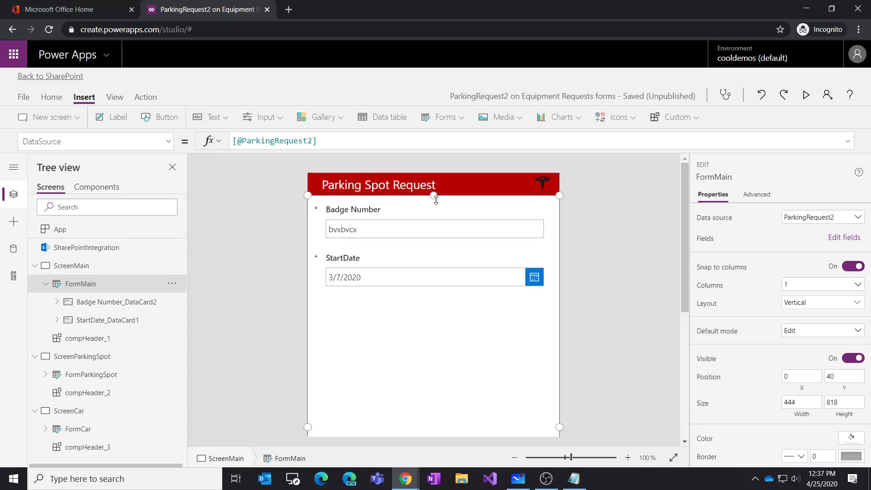
scroll(481, 331, down, 5)
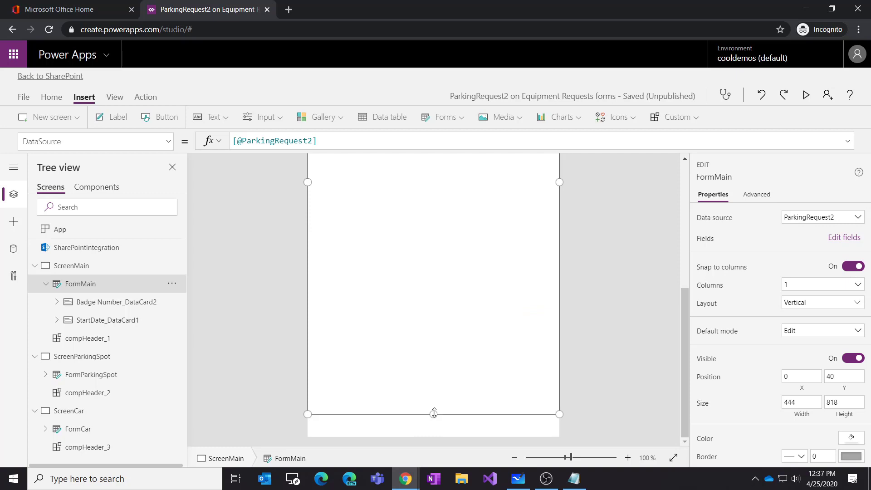
drag(434, 414, 435, 191)
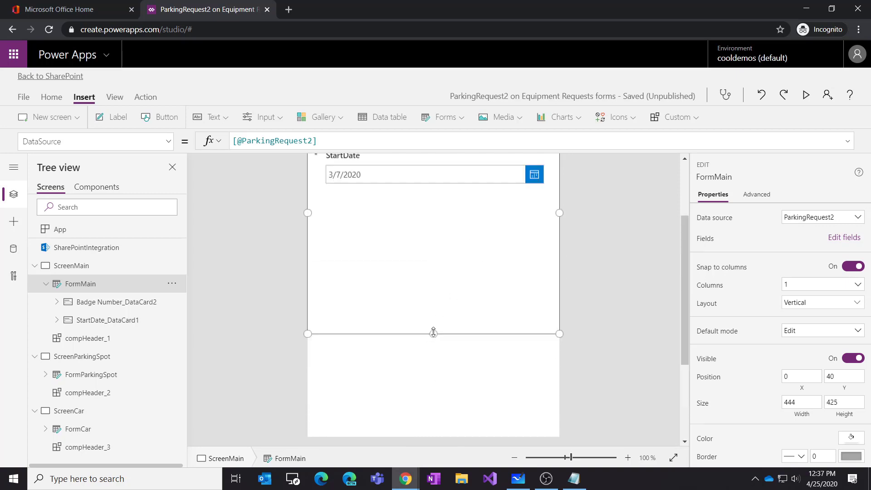
drag(434, 332, 431, 236)
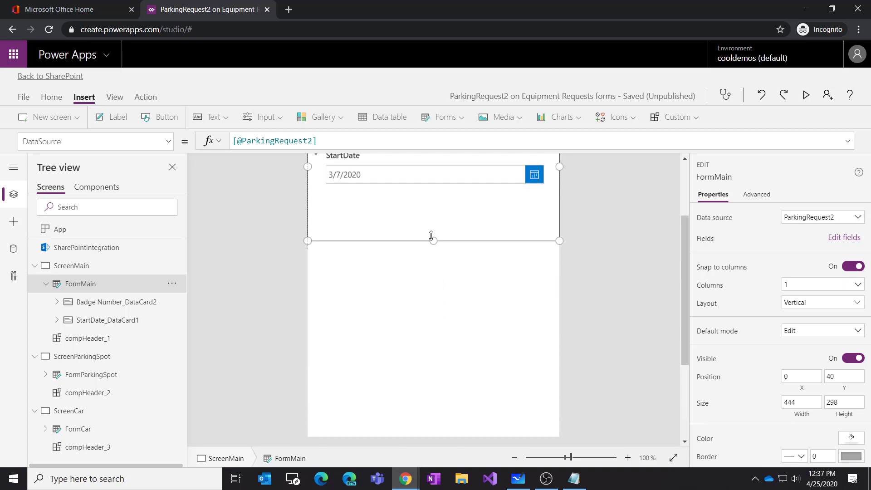
click(586, 323)
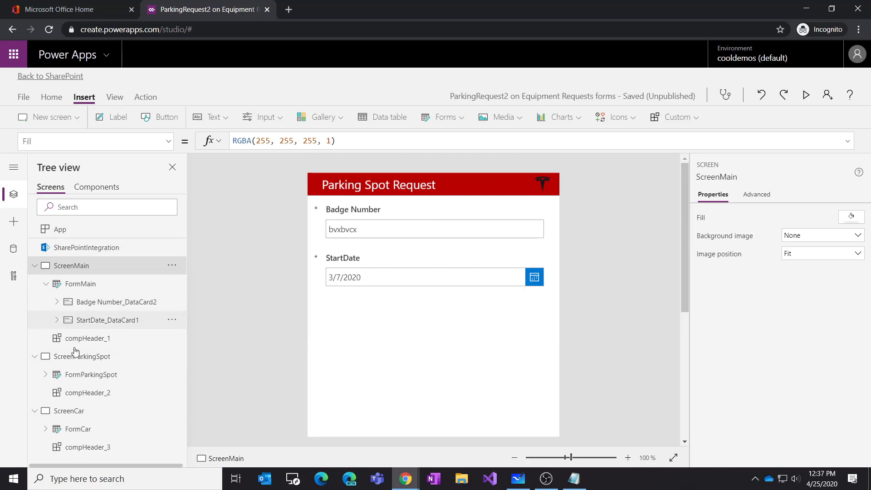
Step: Delete the Badge Number and StartDate cards from FormParkingSpot
click(85, 360)
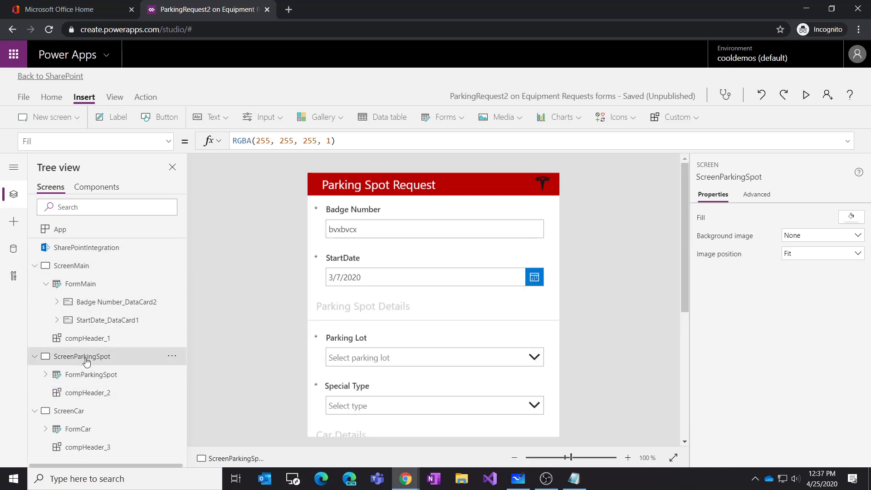
click(375, 225)
key(Delete)
click(379, 233)
key(Delete)
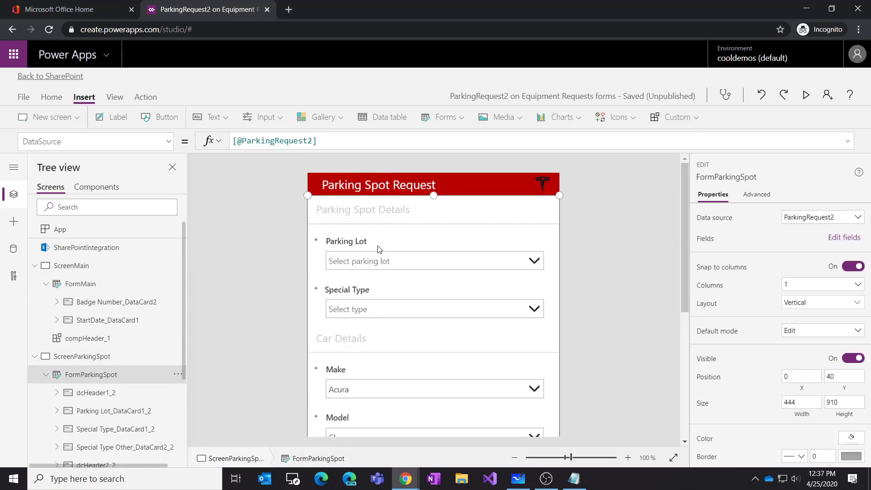
Step: Delete the Car Details header, Make, Model and Color cards from FormParkingSpot
click(369, 340)
key(Delete)
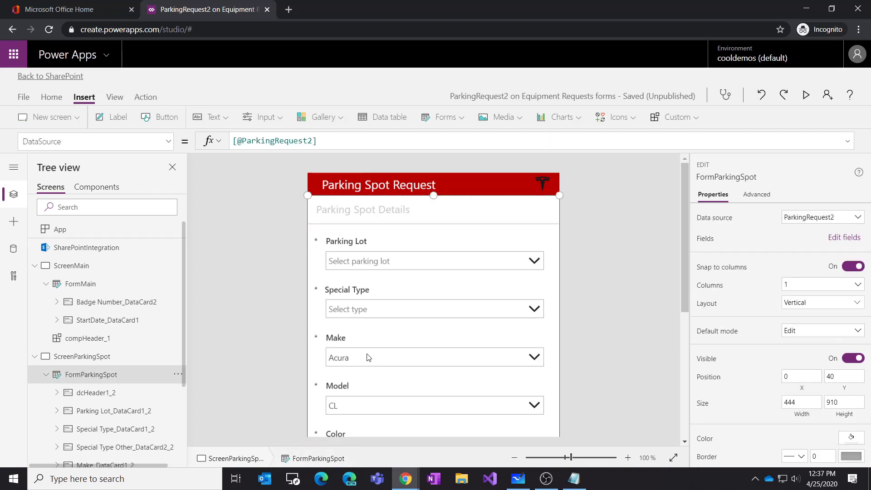
click(371, 352)
key(Delete)
click(374, 360)
key(Delete)
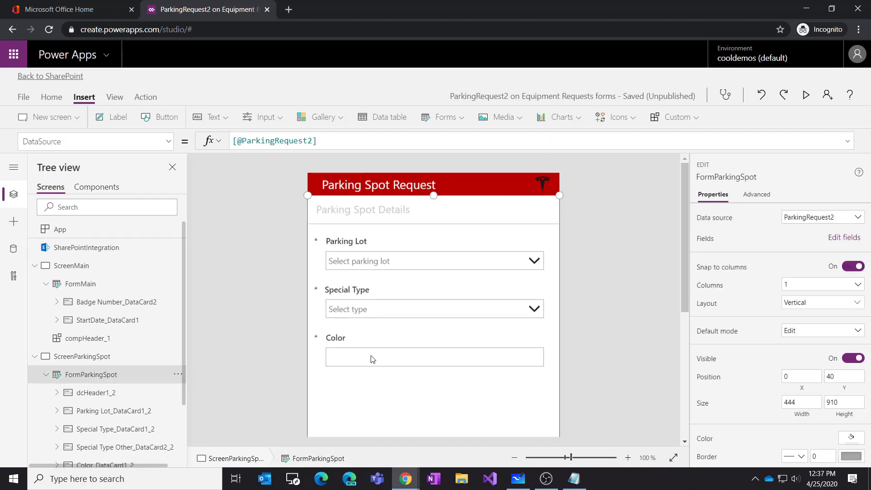
click(372, 357)
key(Delete)
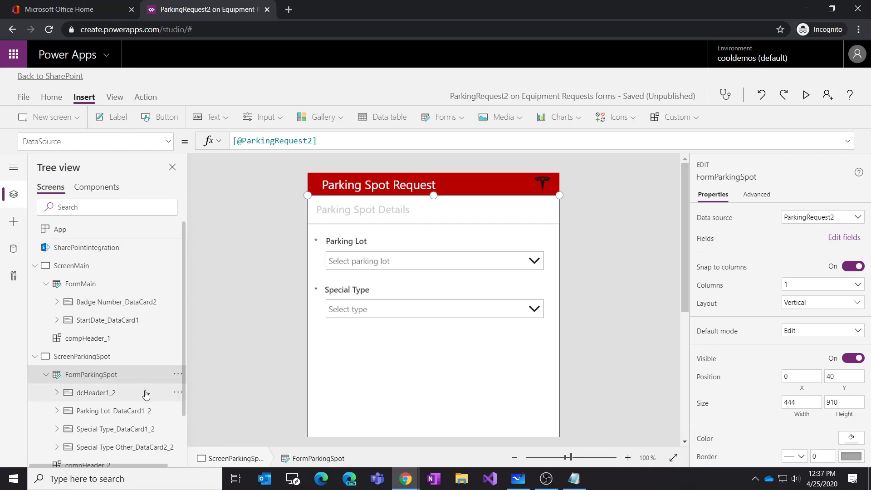
Step: Test the FormParkingSpot dropdowns with North Red as the parking lot and Handicap, followed by Other, as the special type
scroll(145, 393, down, 1)
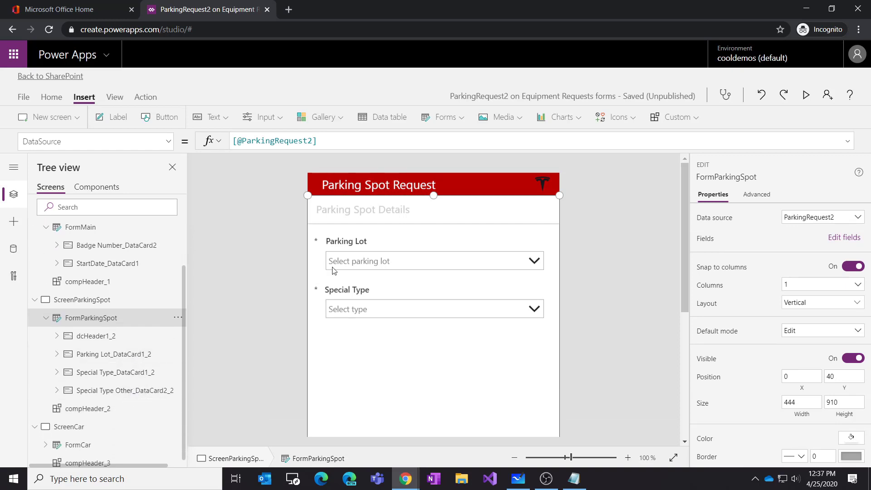
click(380, 264)
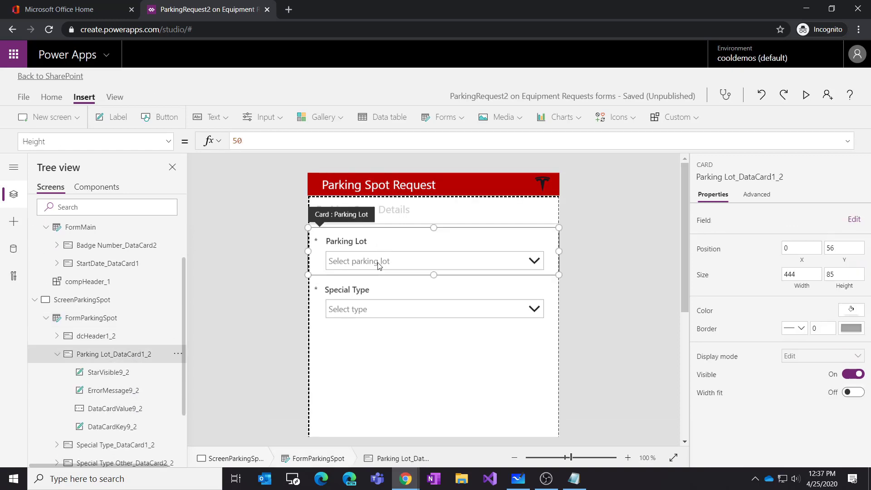
click(381, 261)
click(384, 317)
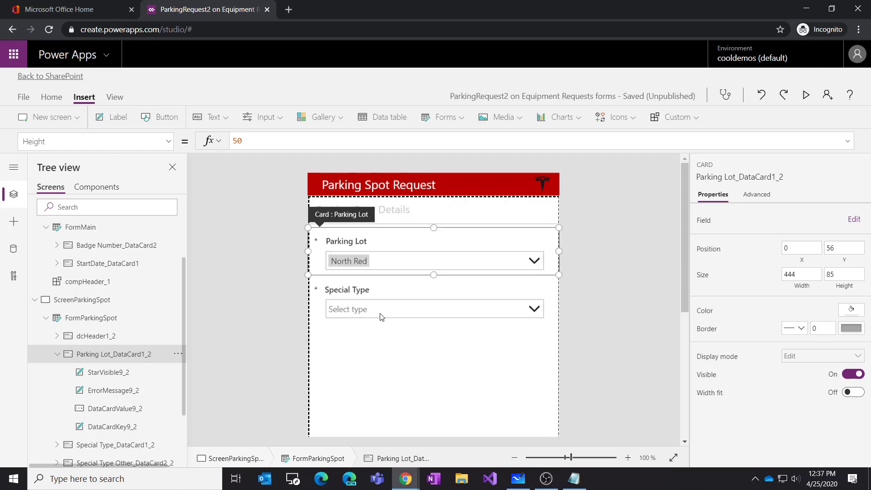
click(382, 316)
click(382, 340)
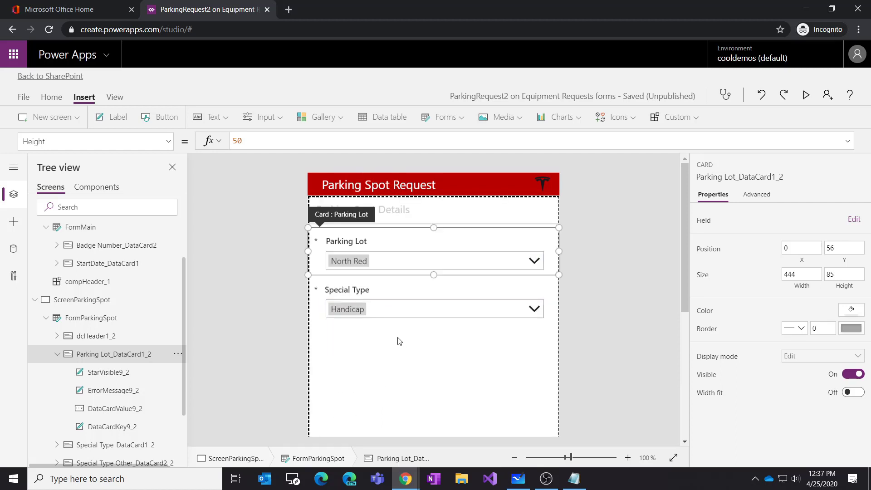
click(400, 309)
click(380, 430)
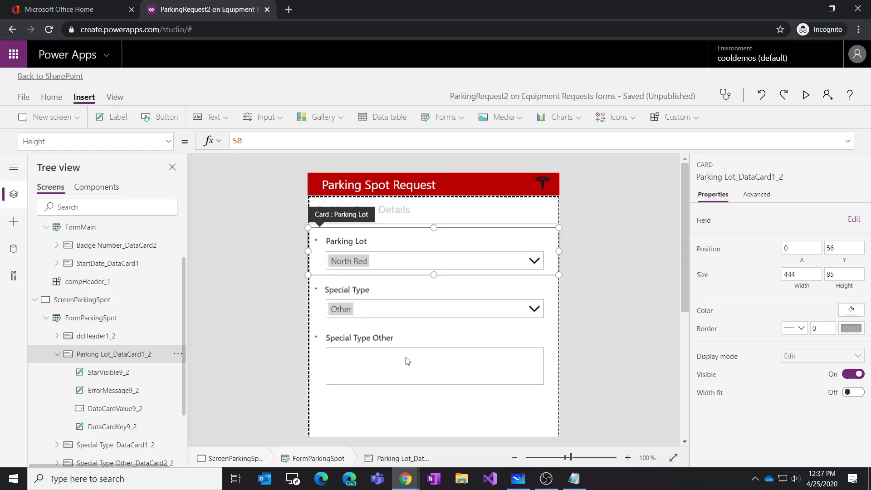
Step: Delete the Badge Number and StartDate cards from FormCar on ScreenCar
click(611, 343)
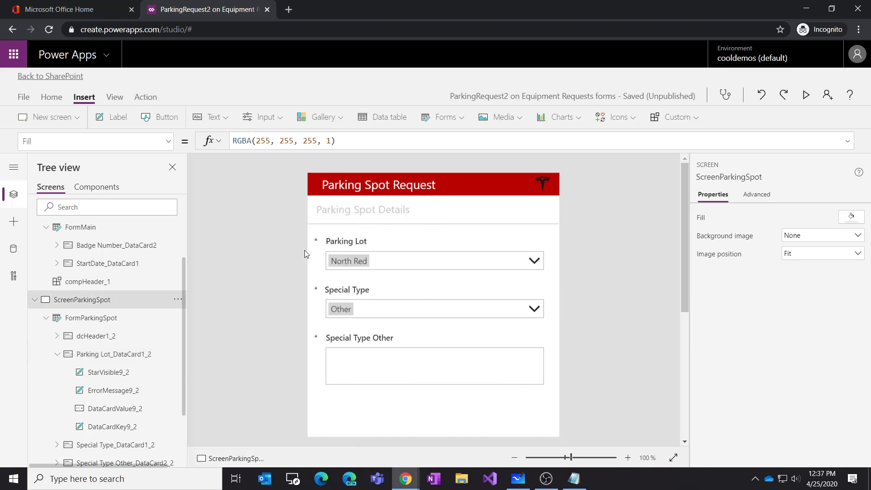
click(35, 300)
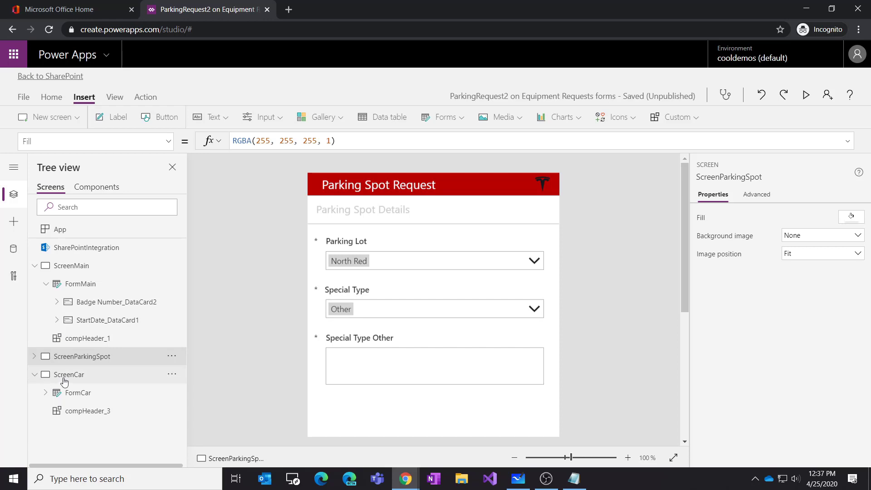
click(65, 376)
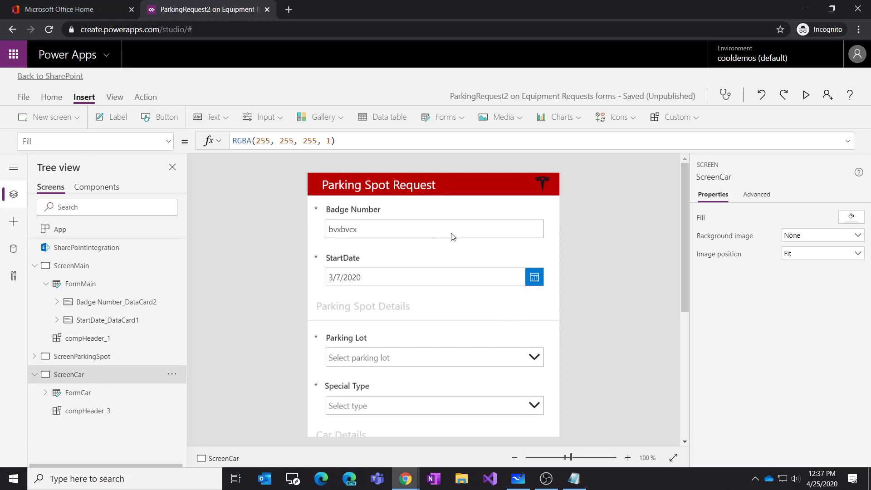
scroll(408, 402, down, 5)
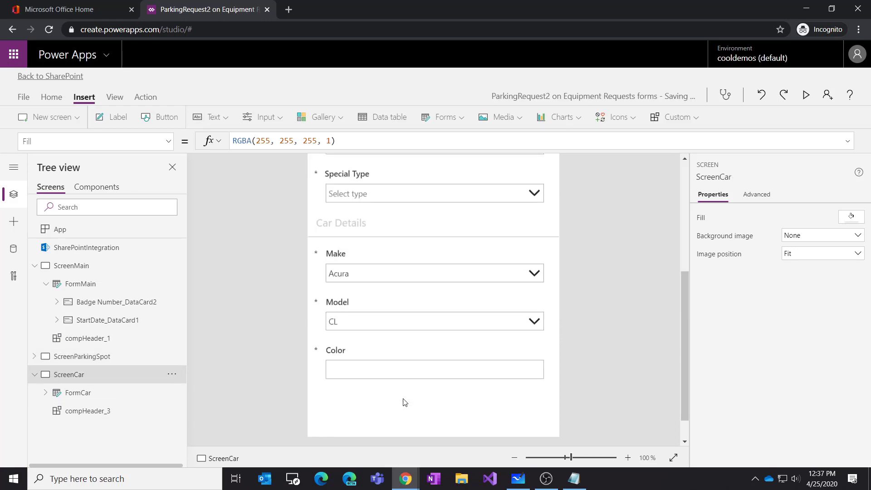
scroll(405, 402, up, 5)
click(398, 210)
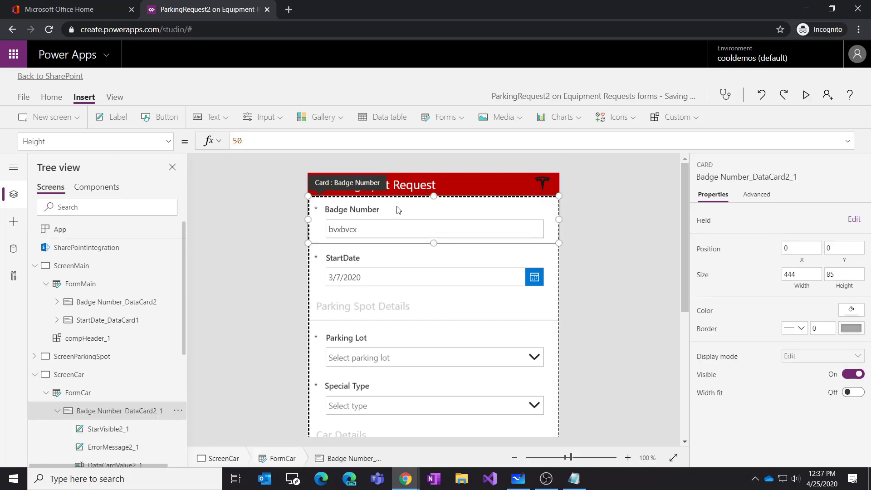
key(Delete)
click(388, 218)
key(Delete)
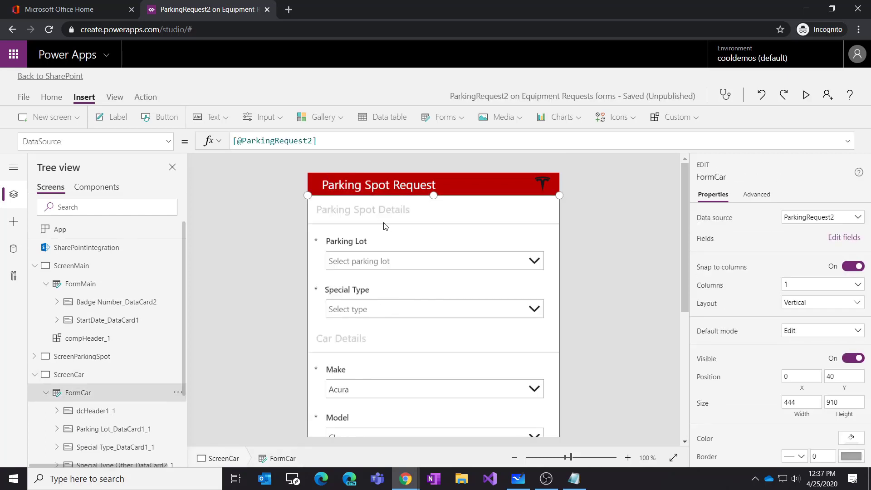
Step: Delete the Parking Spot Details header, Parking Lot and Special Type cards from FormCar
click(388, 219)
key(Delete)
click(390, 217)
key(Delete)
click(392, 216)
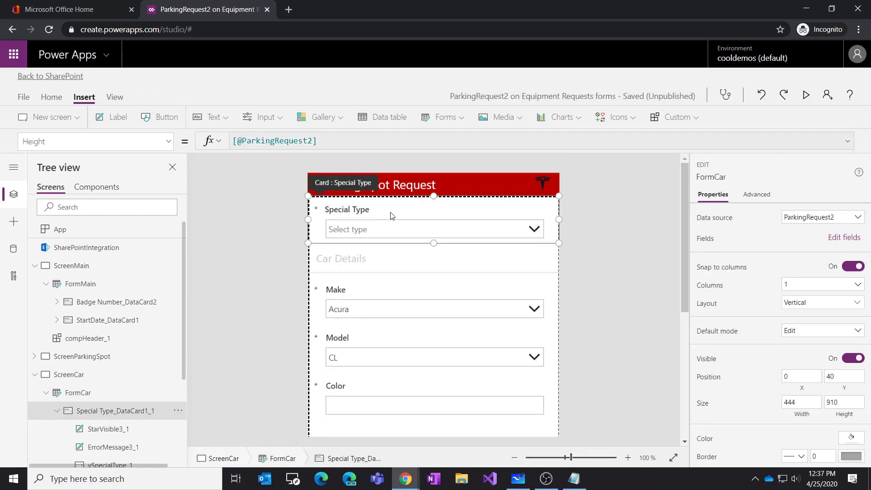
key(Delete)
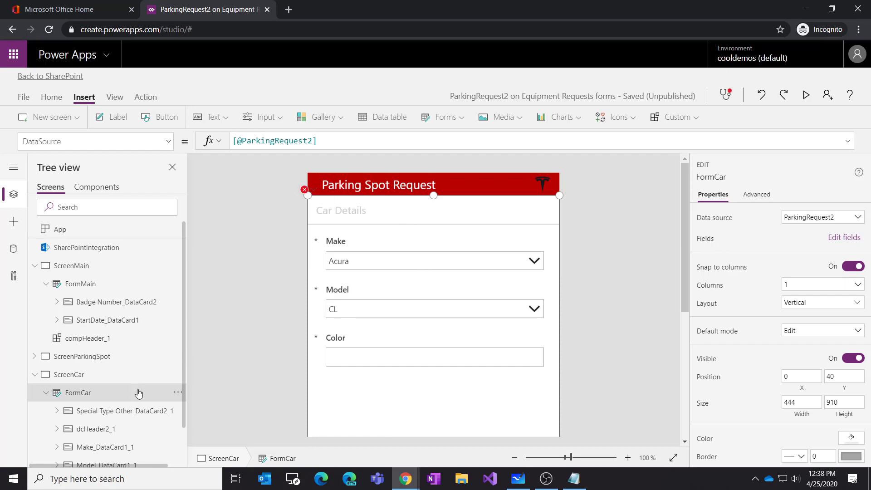
Step: Delete the hidden Special Type Other card from FormCar
scroll(145, 368, down, 1)
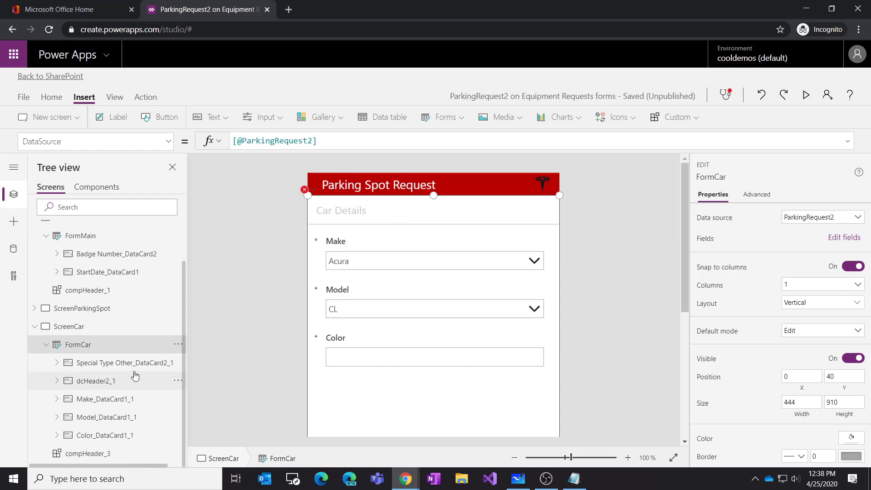
click(138, 370)
click(177, 363)
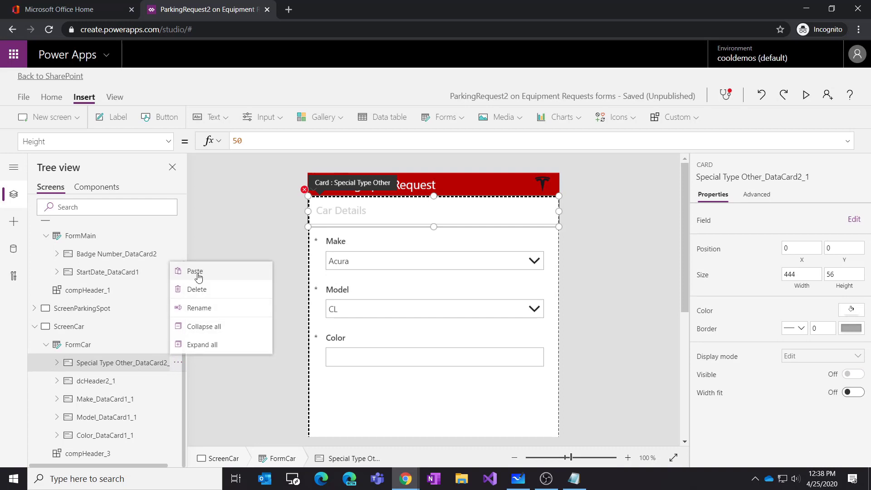
click(201, 294)
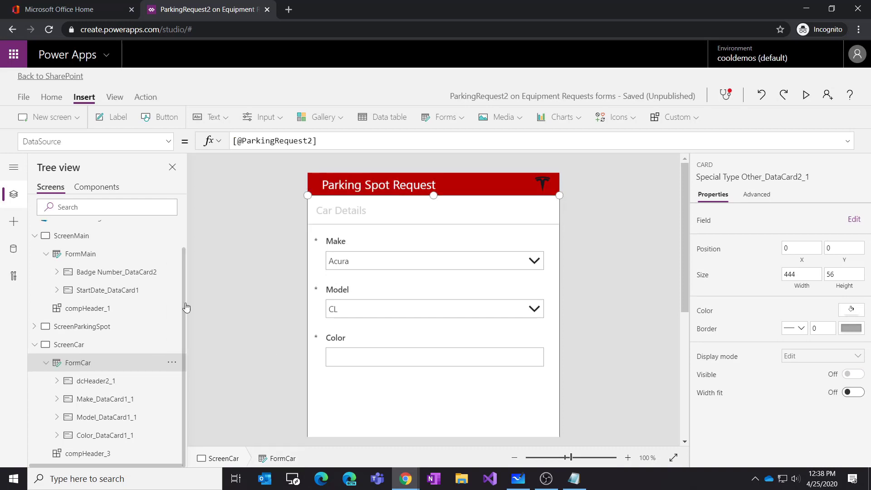
Step: Test the FormCar dropdowns with Cadillac as the make and Eldorado as the model
click(421, 262)
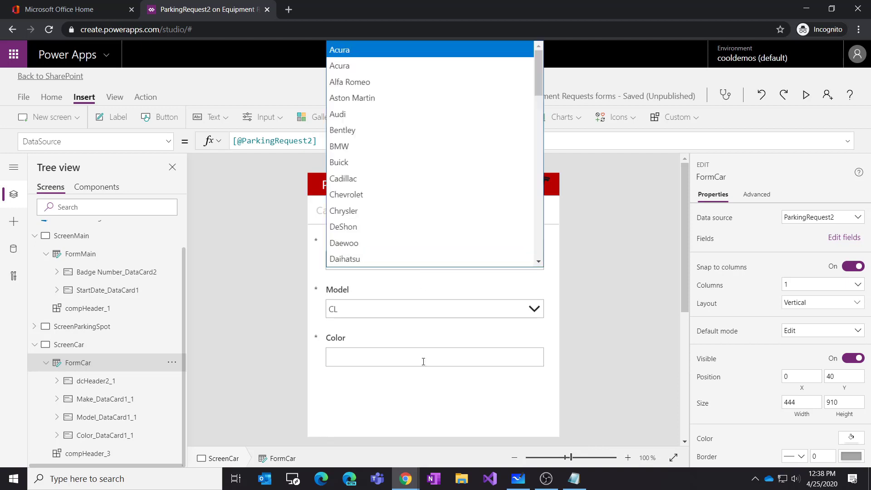
click(420, 177)
click(394, 309)
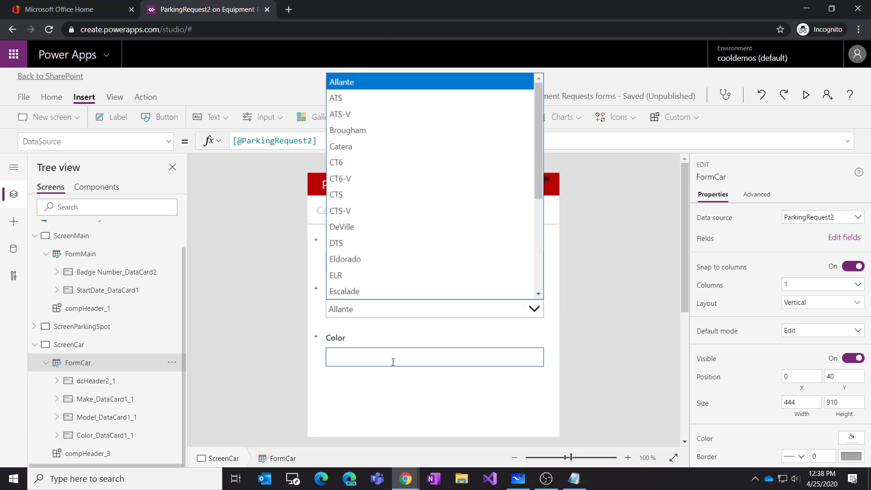
click(409, 258)
Step: Test how the Model dropdown follows the Make by choosing DeShon, followed by Jaguar
click(410, 260)
click(401, 233)
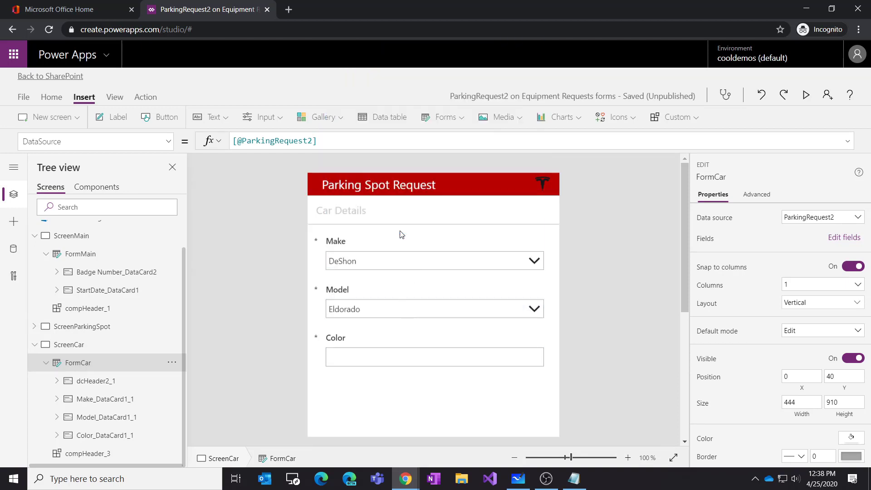
click(395, 260)
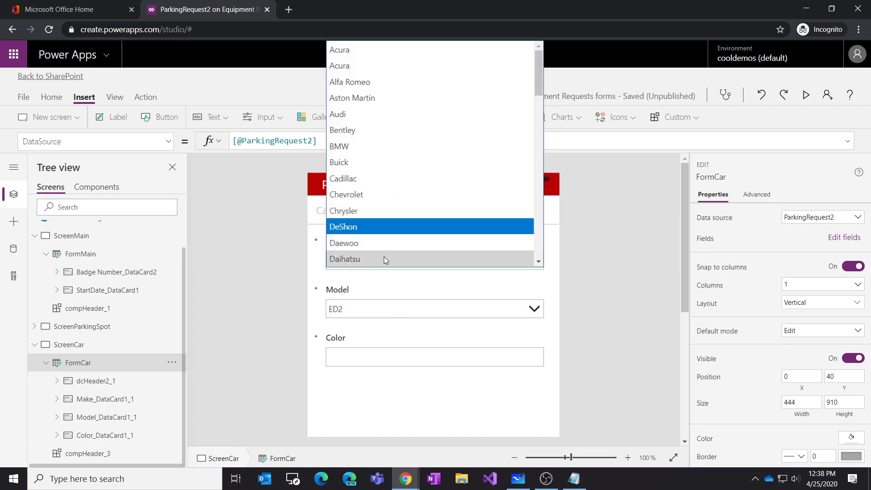
scroll(401, 191, down, 3)
scroll(401, 192, down, 3)
click(376, 240)
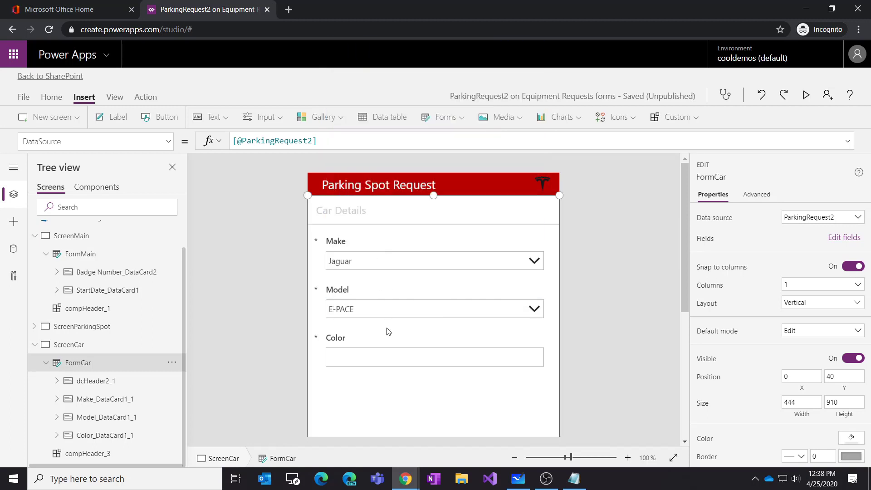
click(609, 355)
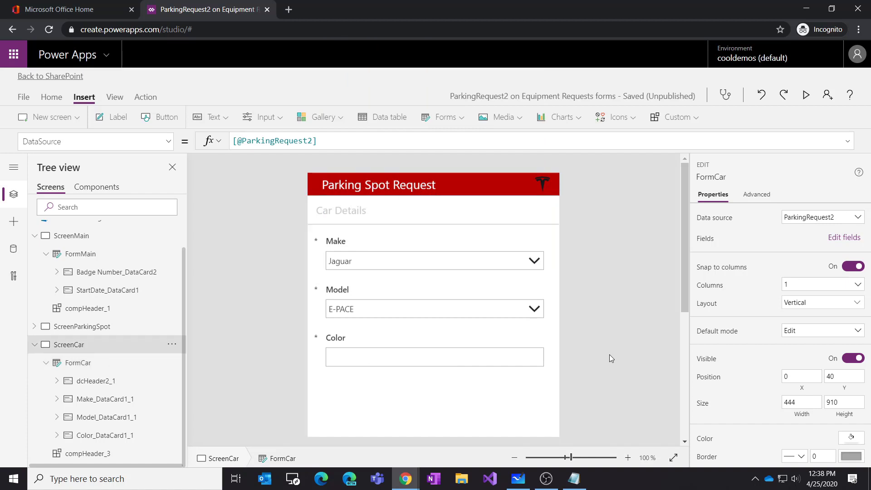
Step: Shorten FormCar to a height of about 412, keeping its make, model and color fields in view
click(84, 363)
scroll(468, 368, down, 5)
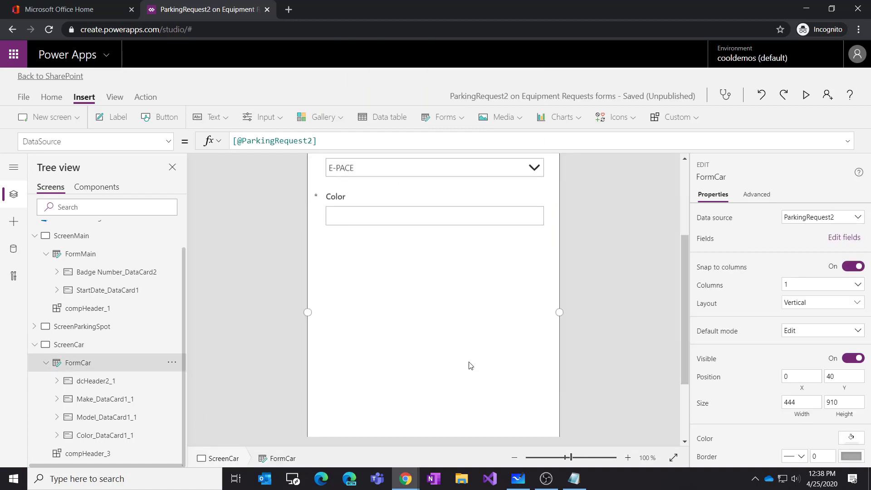
scroll(464, 359, up, 5)
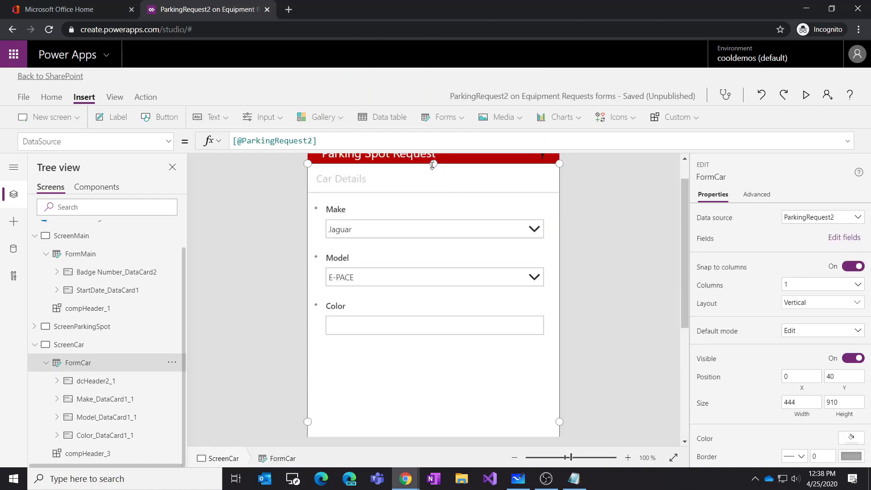
drag(434, 165, 461, 163)
scroll(463, 334, down, 5)
drag(436, 435, 457, 185)
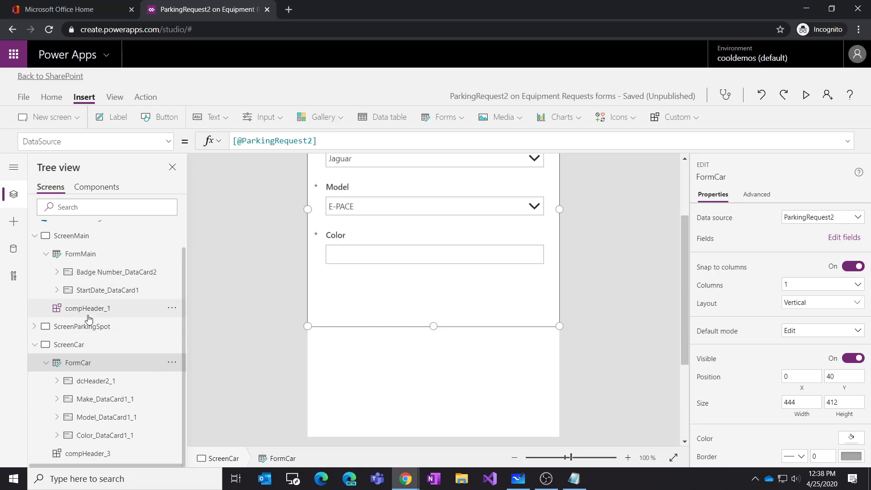
Step: Shorten FormParkingSpot on ScreenParkingSpot to a height of about 376, keeping the Special Type Other field in view
click(72, 331)
click(35, 327)
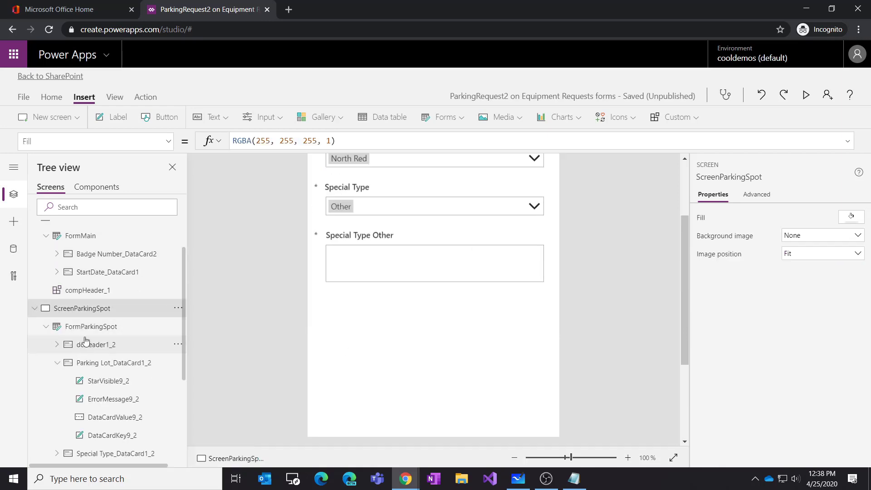
click(86, 326)
scroll(496, 315, up, 3)
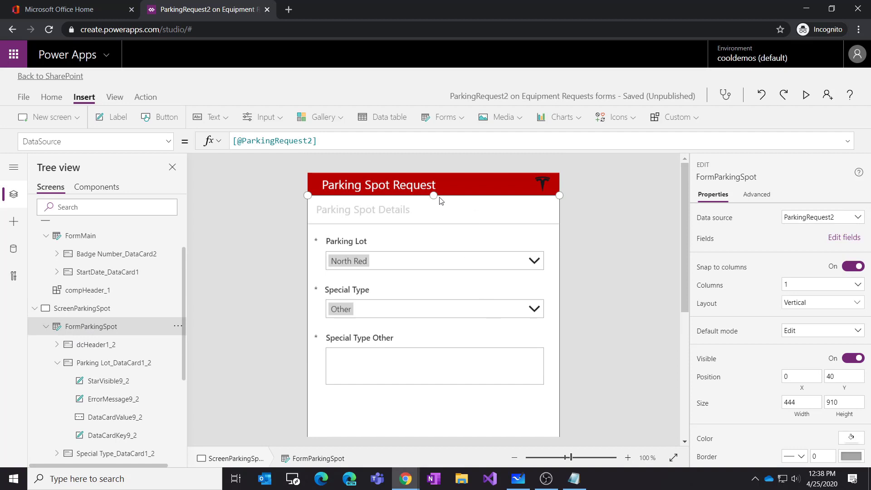
mouse_move(439, 198)
mouse_down()
mouse_move(432, 218)
mouse_move(449, 260)
mouse_move(450, 194)
mouse_up()
scroll(453, 288, down, 5)
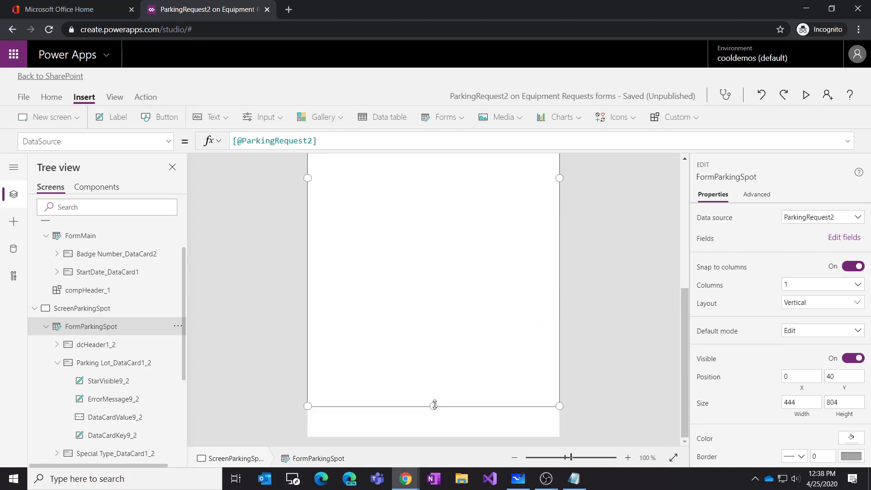
drag(435, 405, 484, 165)
scroll(483, 222, up, 4)
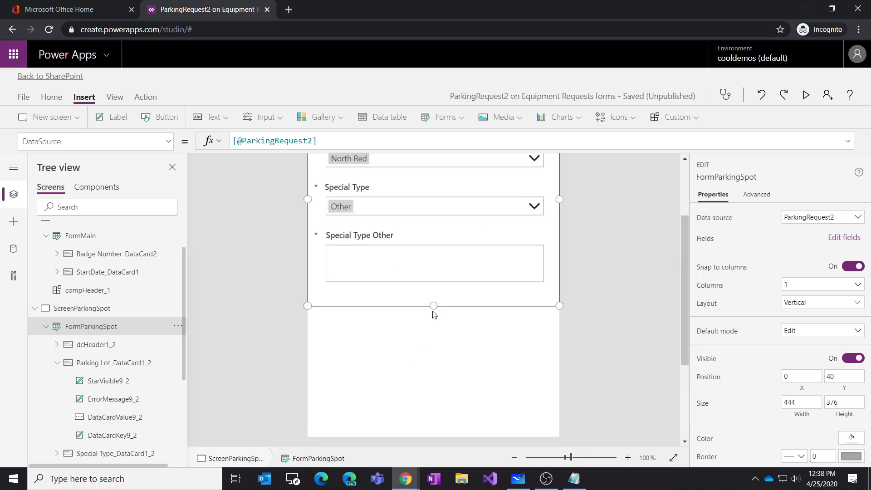
click(455, 330)
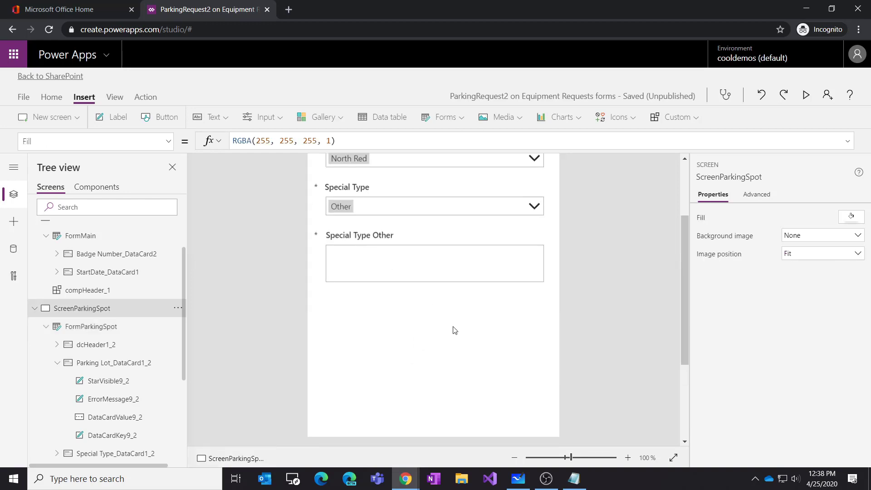
Step: Return to ScreenMain at 60% zoom and collapse all three screens in the screen hierarchy
click(514, 458)
click(514, 458)
click(515, 458)
click(514, 458)
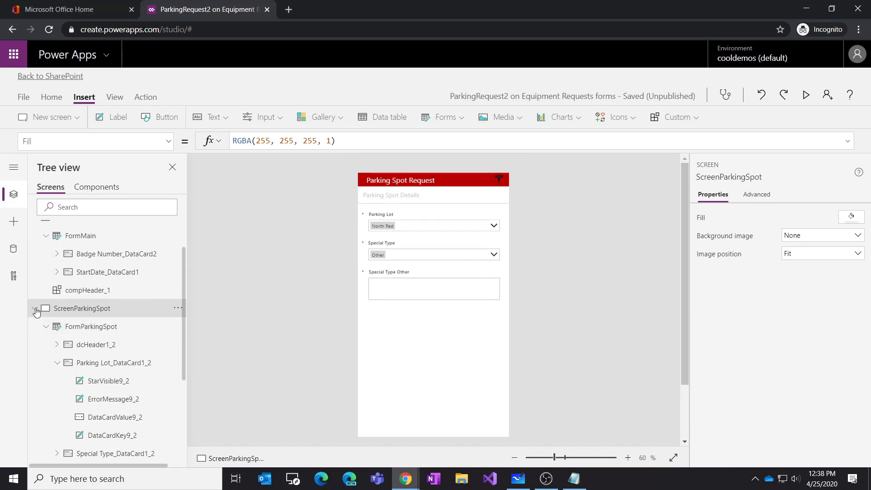
click(34, 309)
click(64, 236)
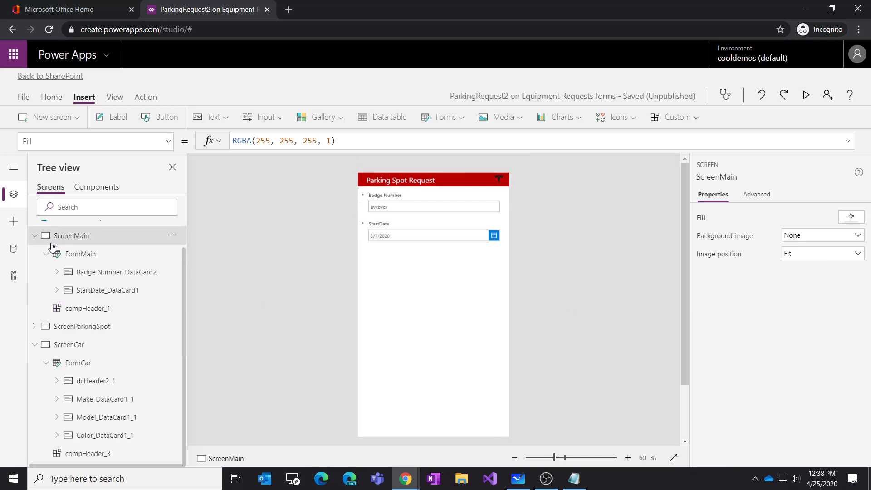
click(35, 236)
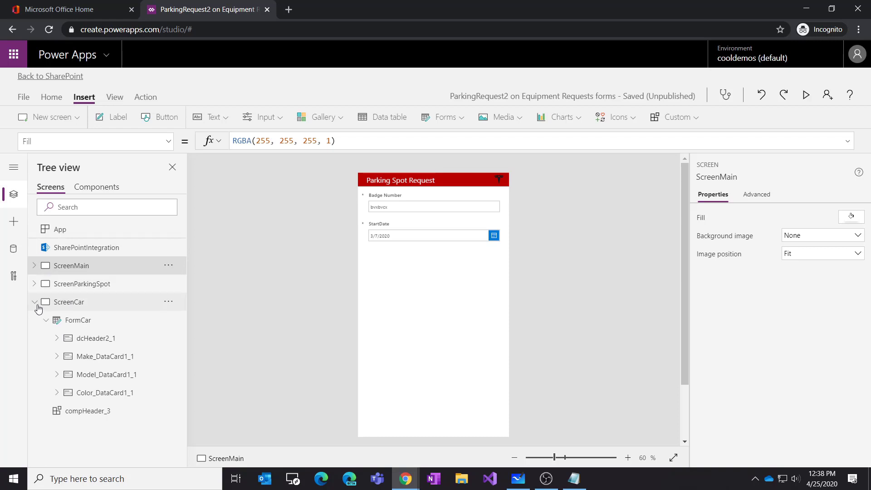
click(34, 302)
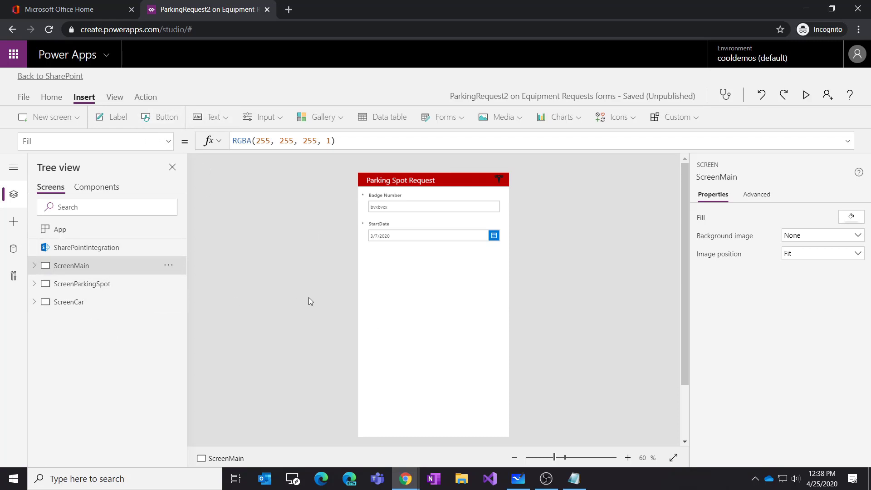
Step: Insert a button on ScreenMain, about 102 by 38, below the StartDate field at about X 315, Y 309
click(157, 119)
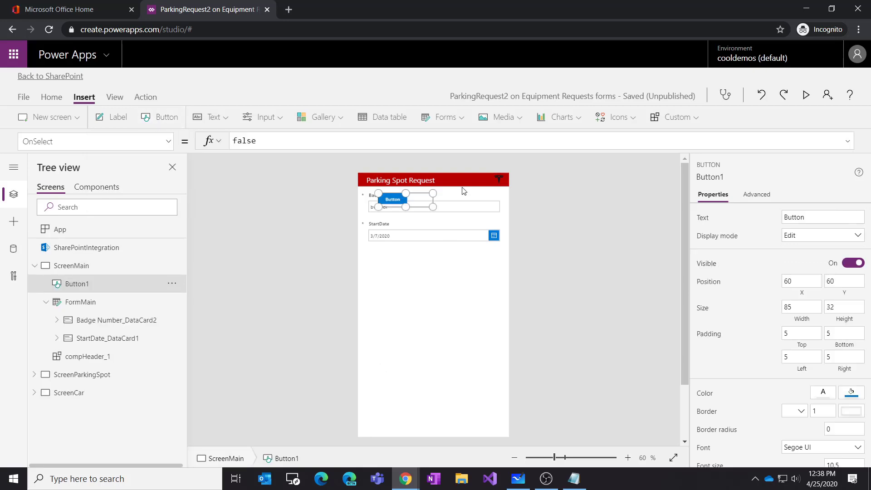
drag(390, 203, 465, 278)
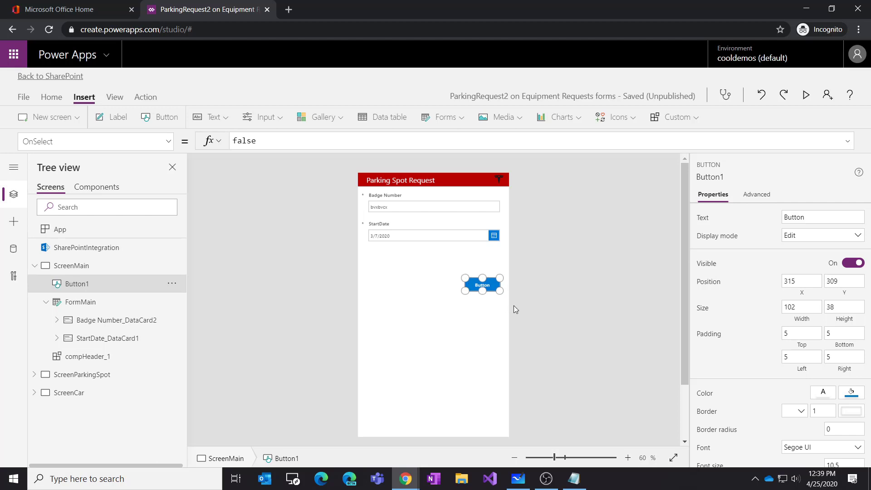
click(540, 304)
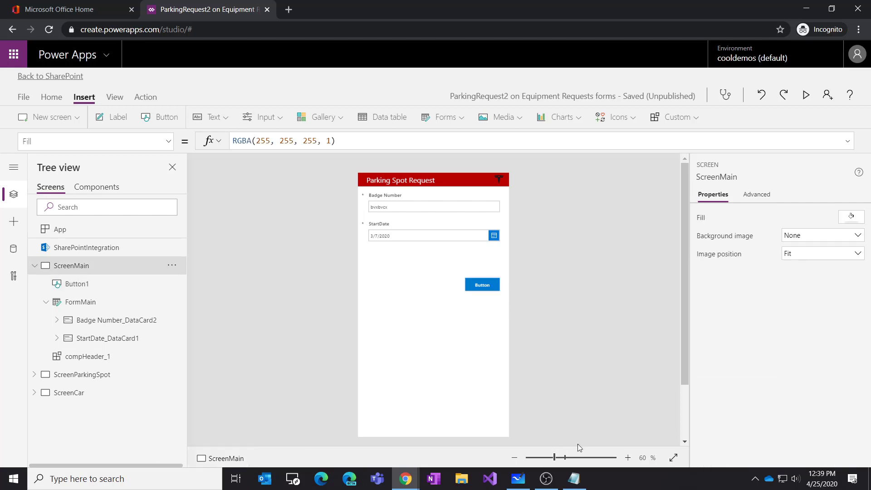
Step: Move the ScreenMain button slightly to about X 312, Y 304, working at 120% zoom
click(631, 463)
click(630, 463)
click(630, 462)
click(630, 462)
click(630, 463)
click(630, 463)
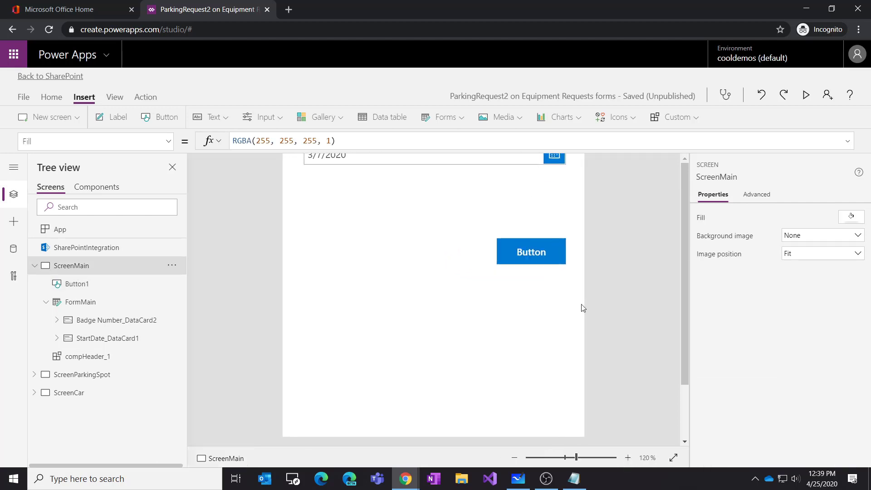
scroll(590, 289, up, 3)
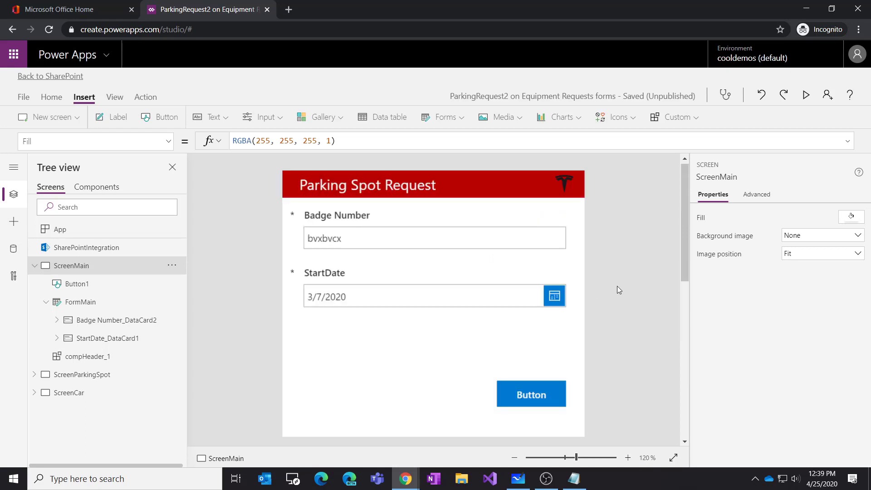
drag(540, 396, 538, 391)
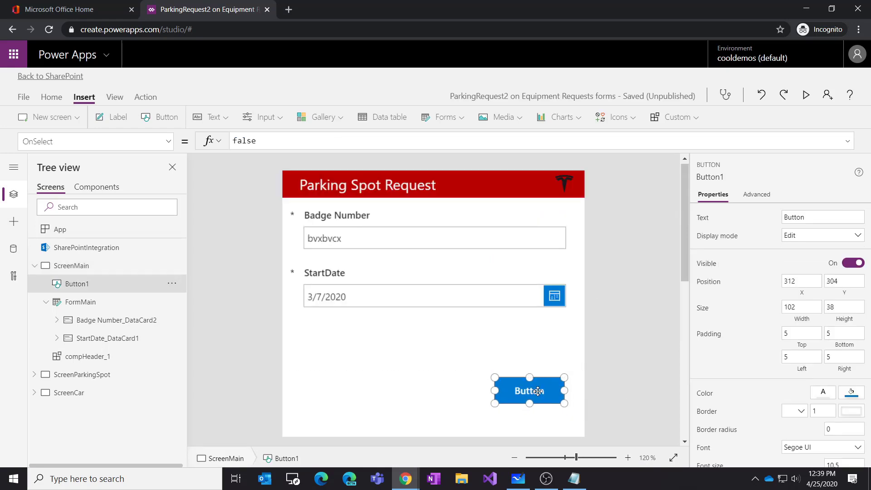
Step: Set the ScreenMain button's border radius to 3
click(635, 384)
click(551, 394)
scroll(758, 381, down, 5)
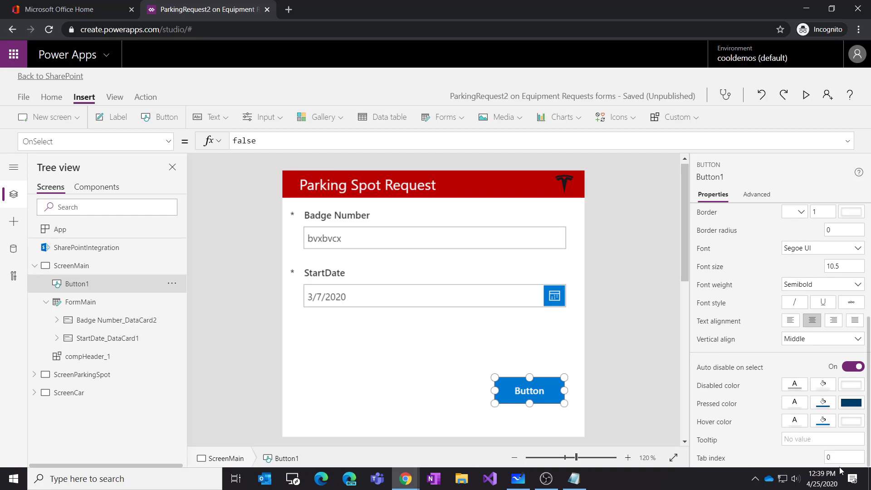
scroll(811, 388, up, 3)
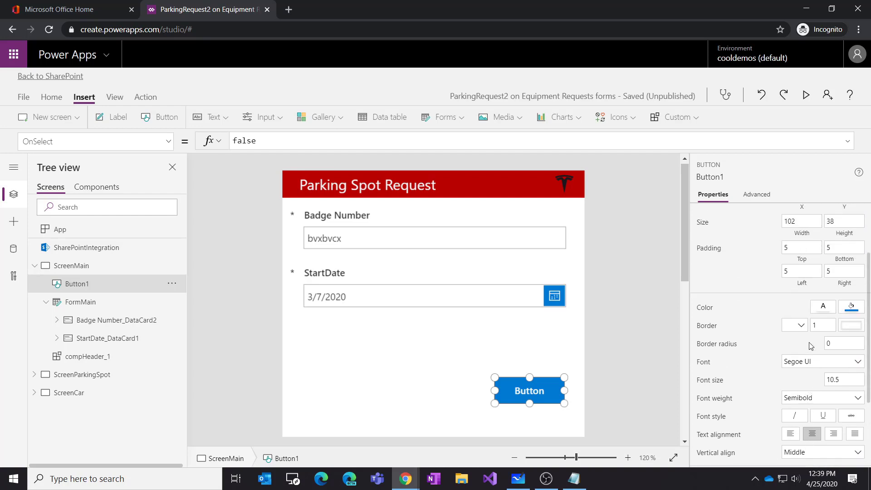
click(829, 343)
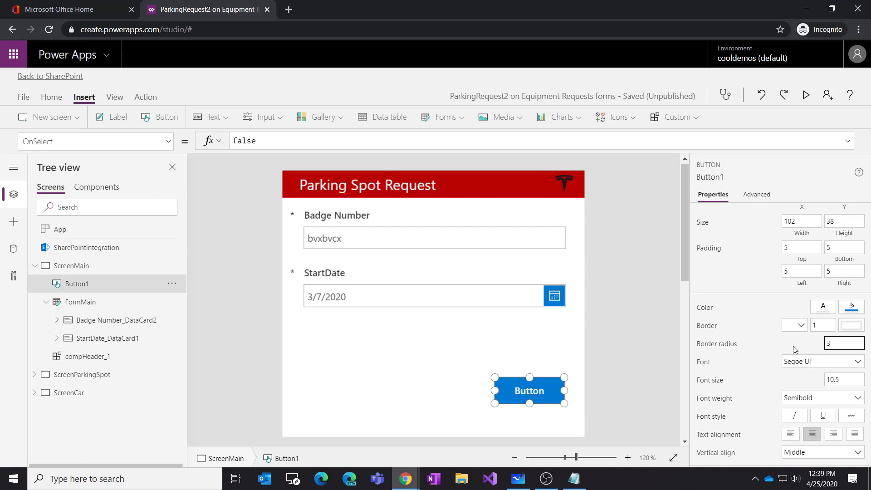
click(655, 382)
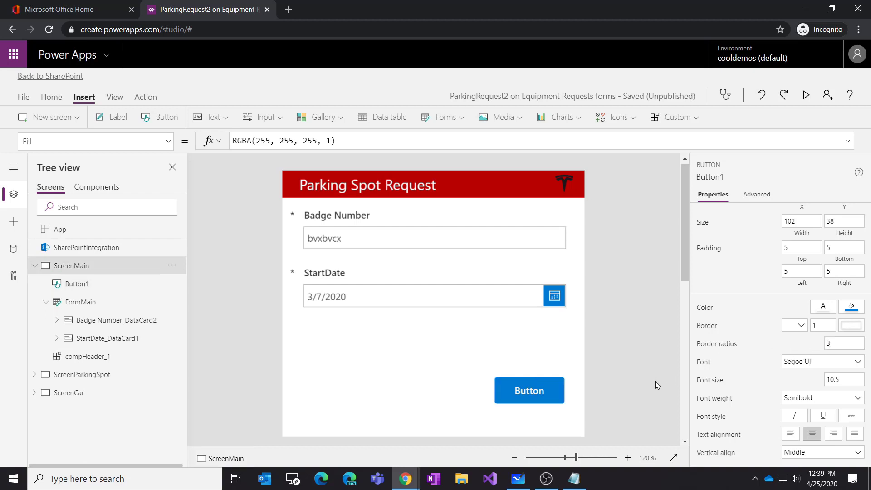
Step: Change the ScreenMain button's fill to the standard dark red that matches the header
click(544, 399)
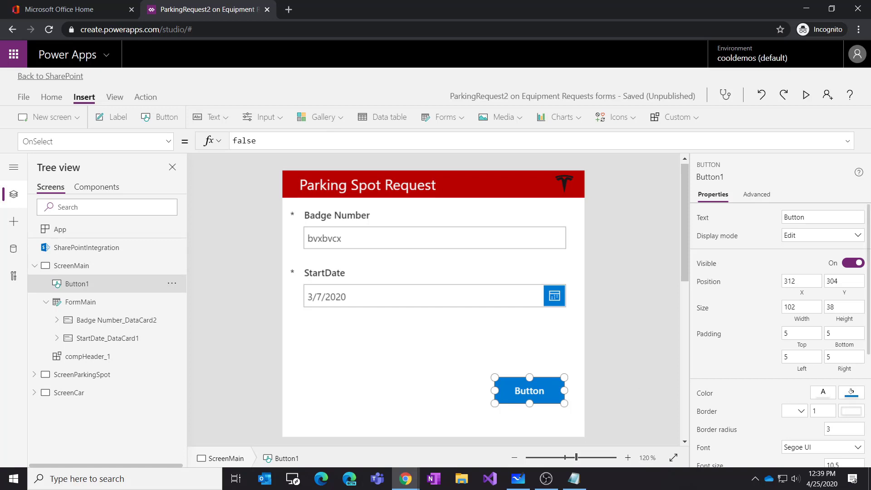
click(851, 394)
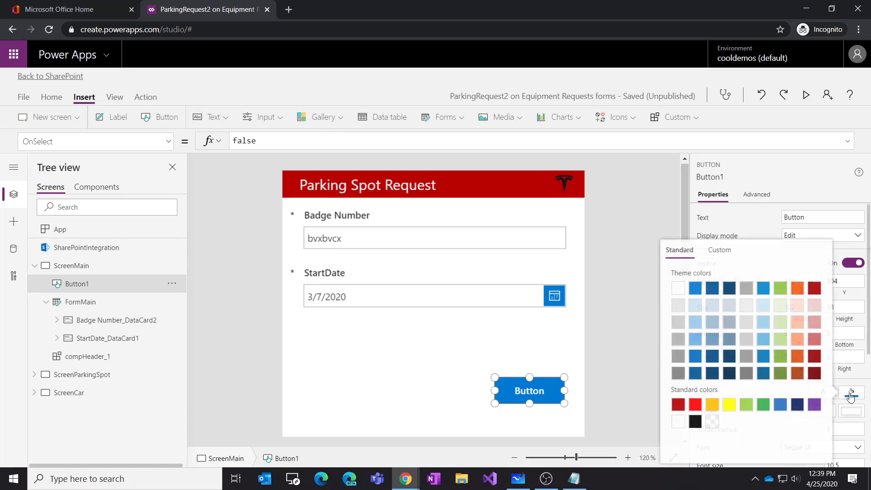
click(678, 405)
click(628, 398)
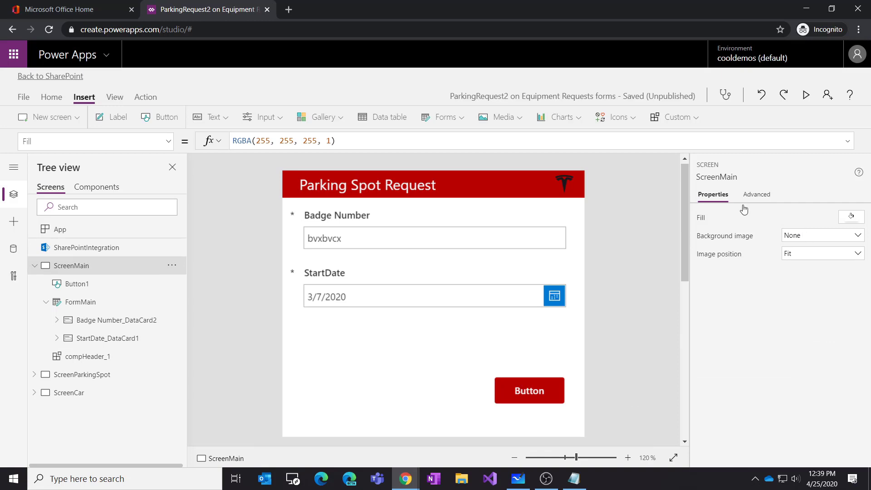
Step: Change the red ScreenMain button's text to Next
click(542, 398)
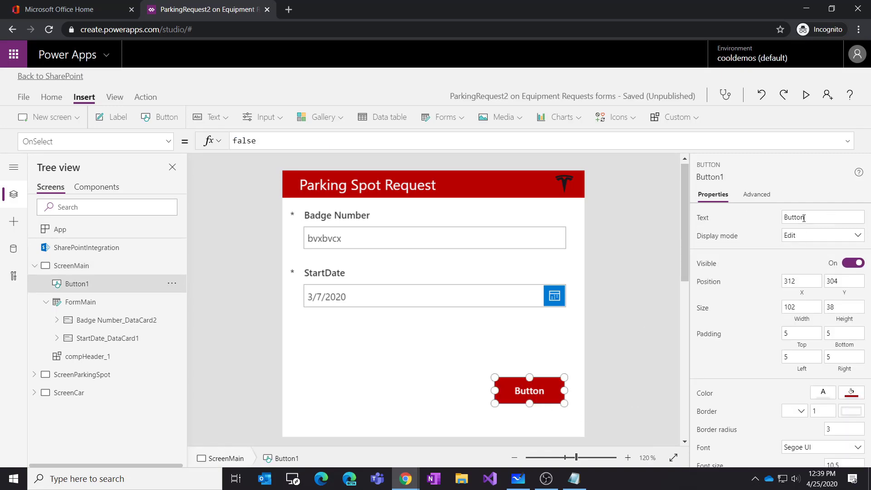
drag(805, 218, 691, 221)
text(Next)
click(535, 410)
Step: Shrink the Next button slightly to about 97 by 37, starting at about X 316, Y 304
click(534, 399)
drag(494, 379, 498, 380)
click(628, 398)
Step: Replace the Next button's hover fill formula with the darkest theme red, RGBA(118, 0, 0, 1)
click(562, 394)
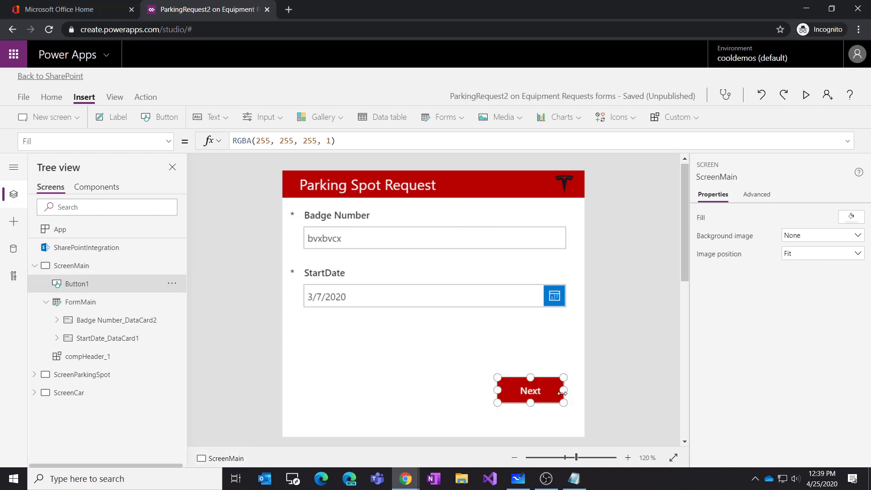
scroll(776, 358, down, 2)
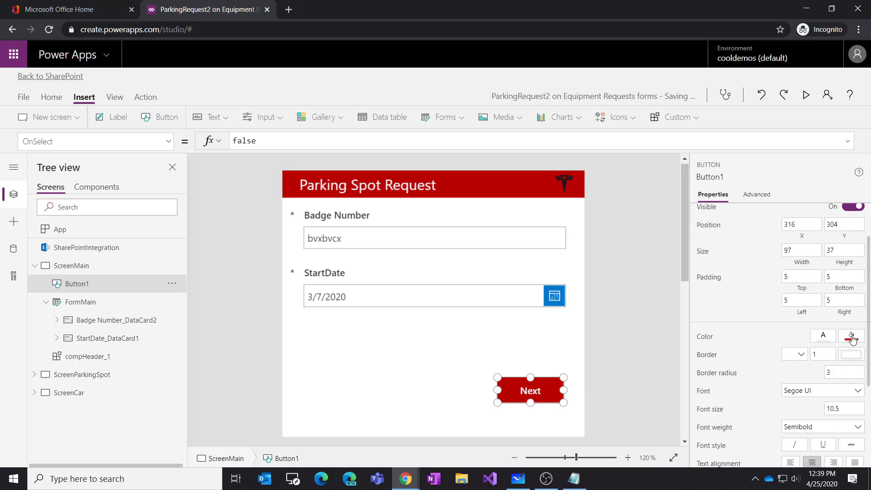
scroll(852, 340, down, 5)
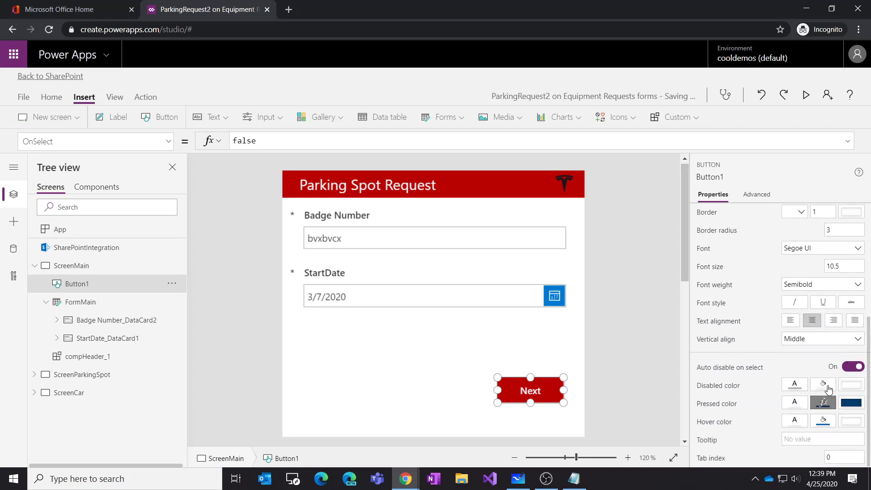
click(822, 424)
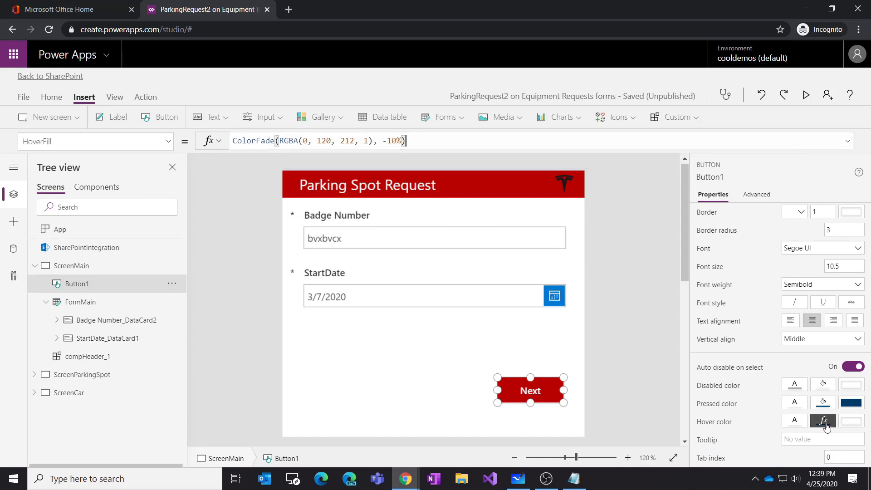
drag(424, 142, 178, 145)
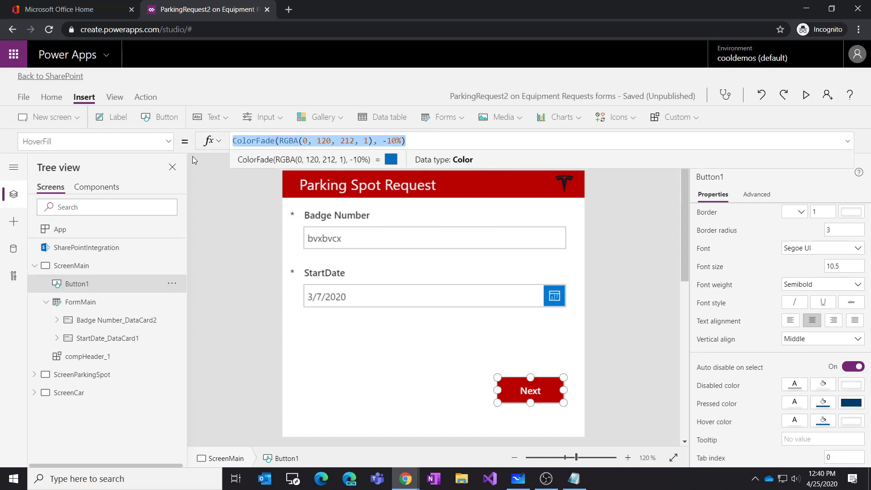
key(Delete)
click(824, 423)
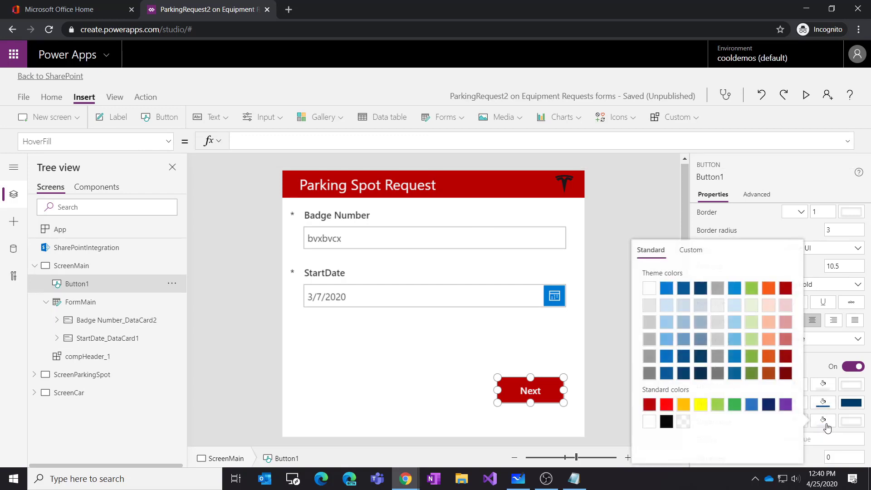
click(786, 373)
click(600, 371)
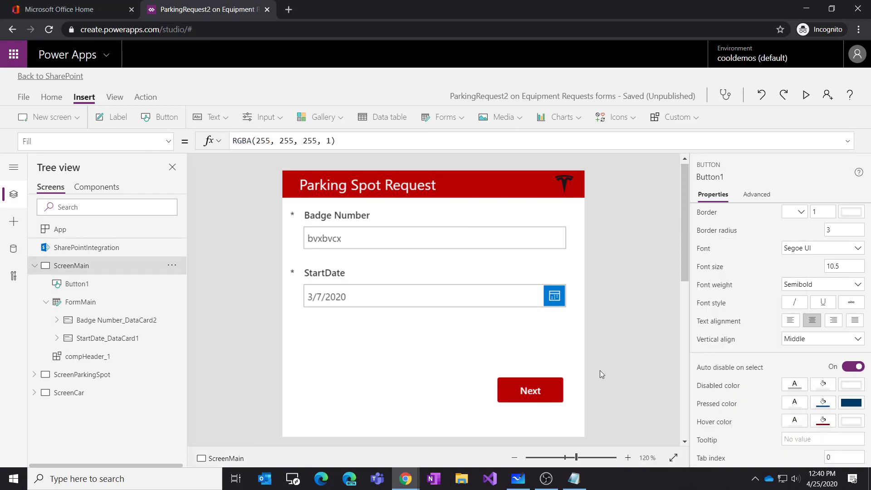
Step: Try out the Next button on the canvas to check its hover and pressed colors
click(553, 396)
scroll(843, 380, down, 5)
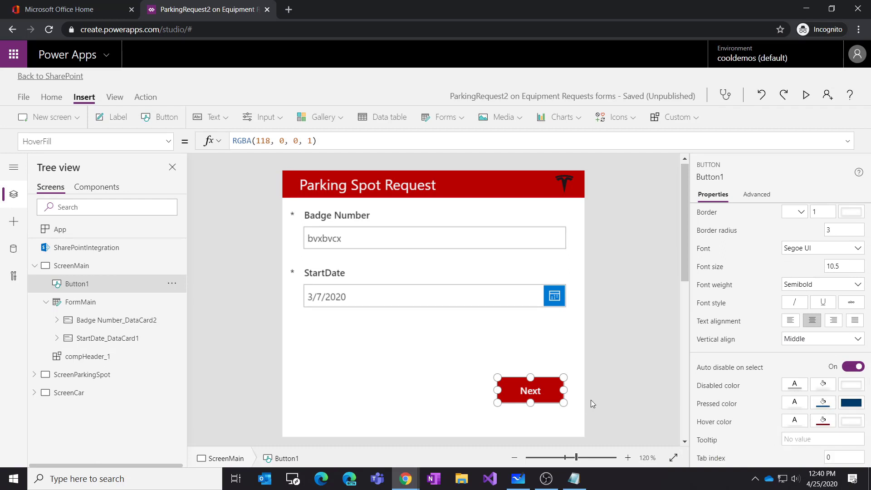
key(alt)
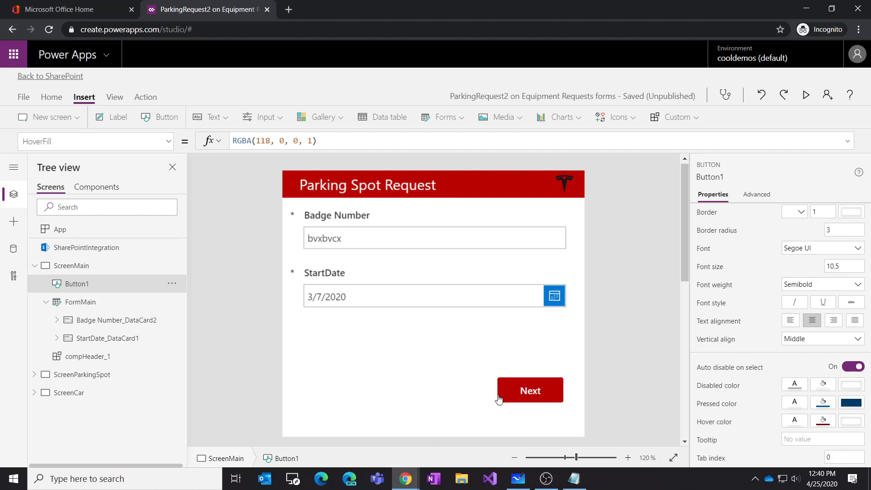
click(530, 400)
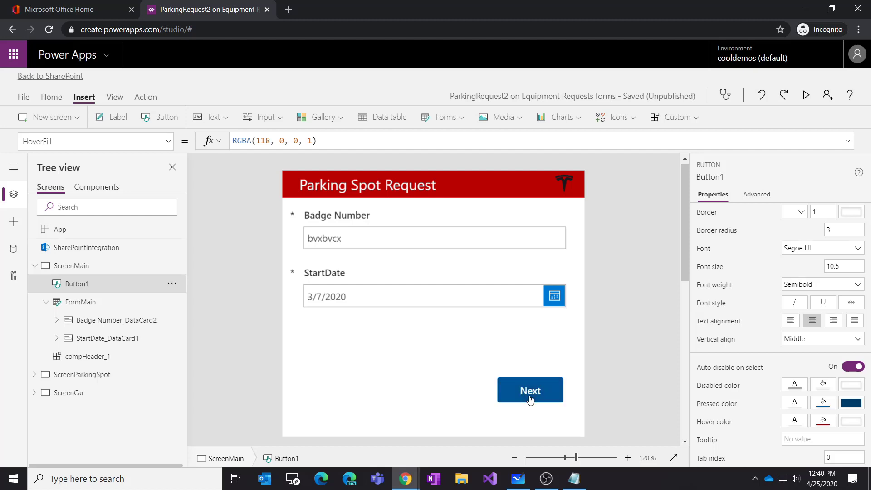
Step: Replace the Next button's pressed fill formula with black, RGBA(0, 0, 0, 1)
click(823, 402)
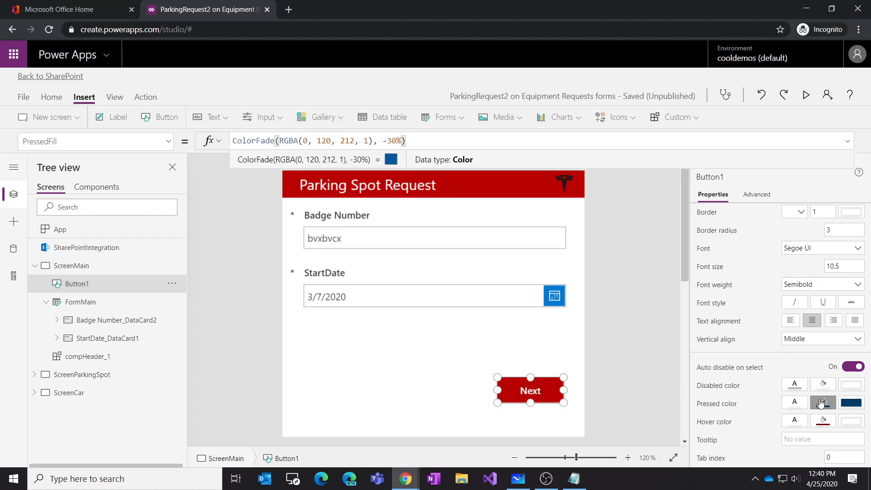
drag(419, 138, 149, 157)
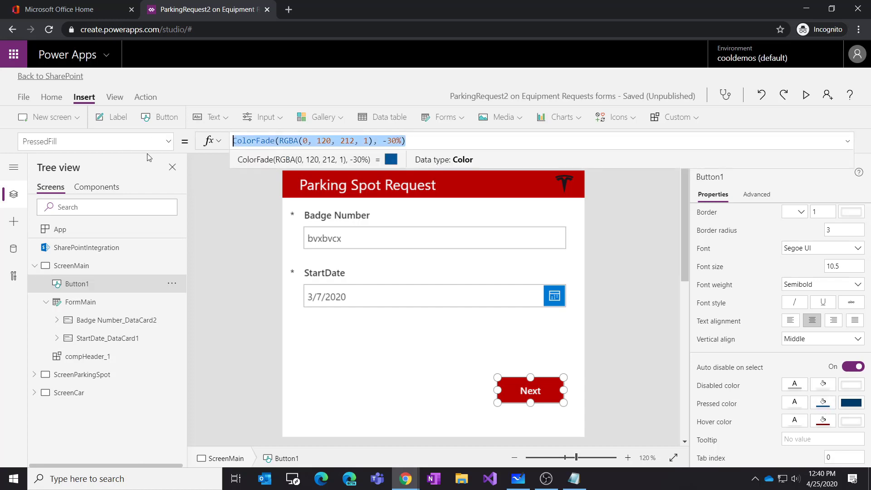
key(Delete)
click(824, 403)
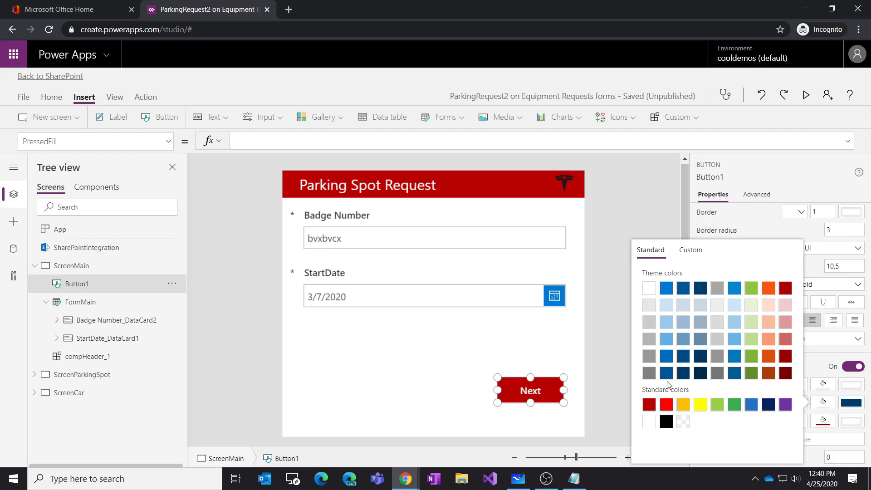
click(667, 422)
click(609, 372)
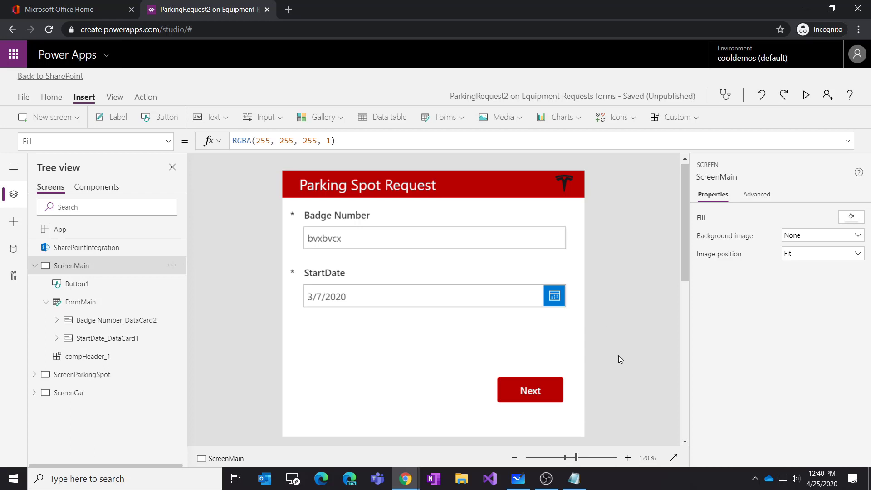
Step: Move the Next button on ScreenMain to X 320, Y 304, in line with the edge of the StartDate field
click(562, 399)
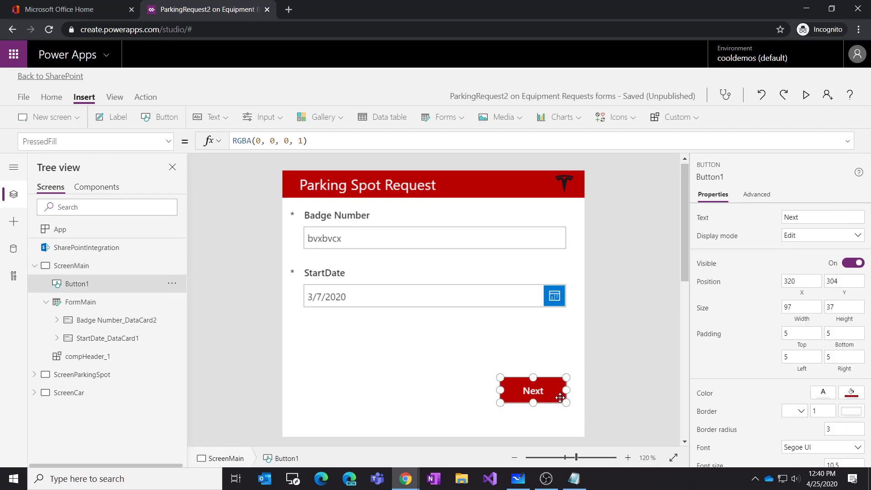
click(622, 403)
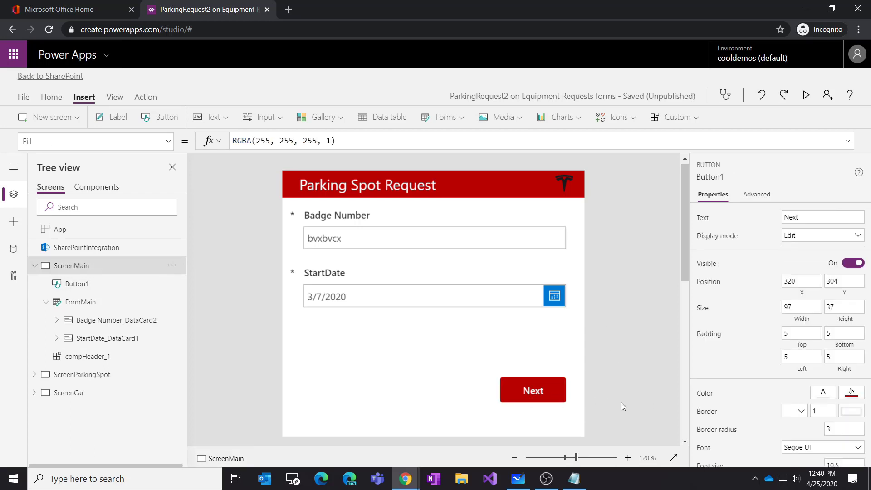
click(548, 394)
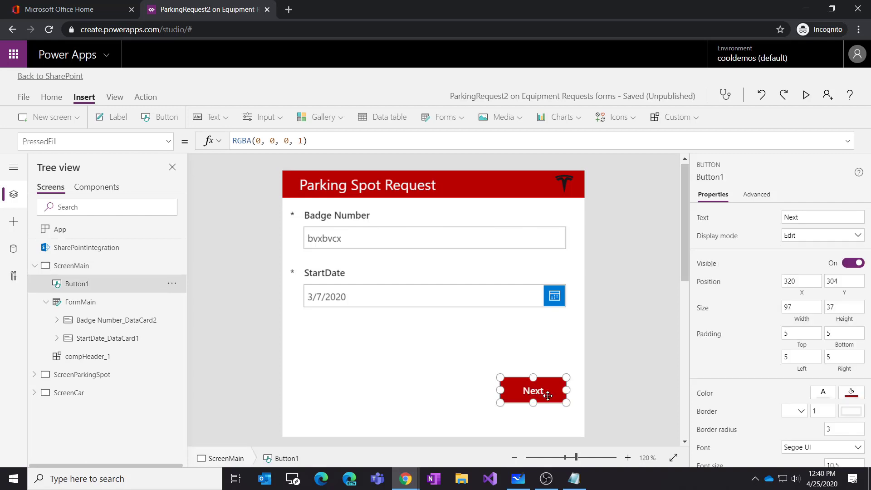
Step: Copy the Next button from ScreenMain and paste it onto ScreenParkingSpot
click(95, 379)
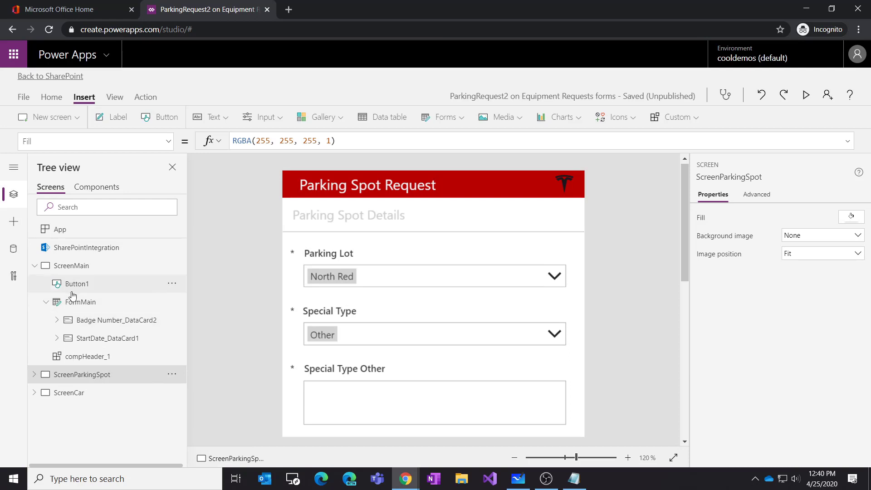
click(93, 285)
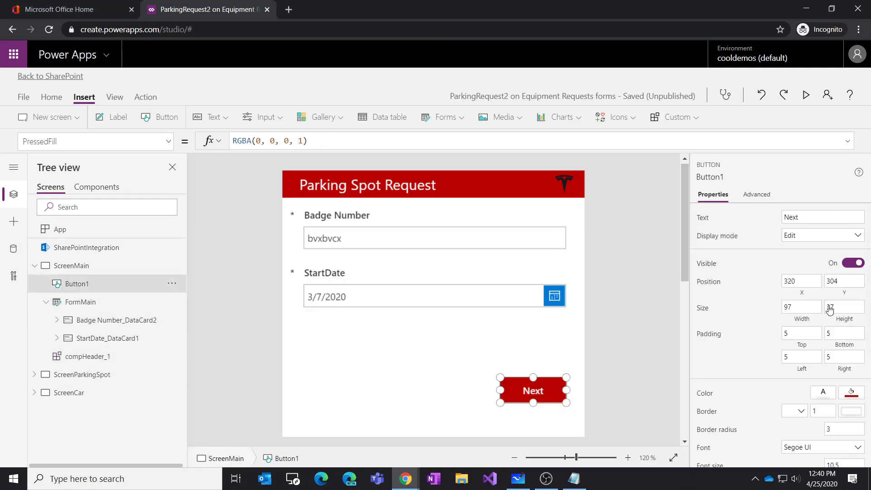
click(84, 380)
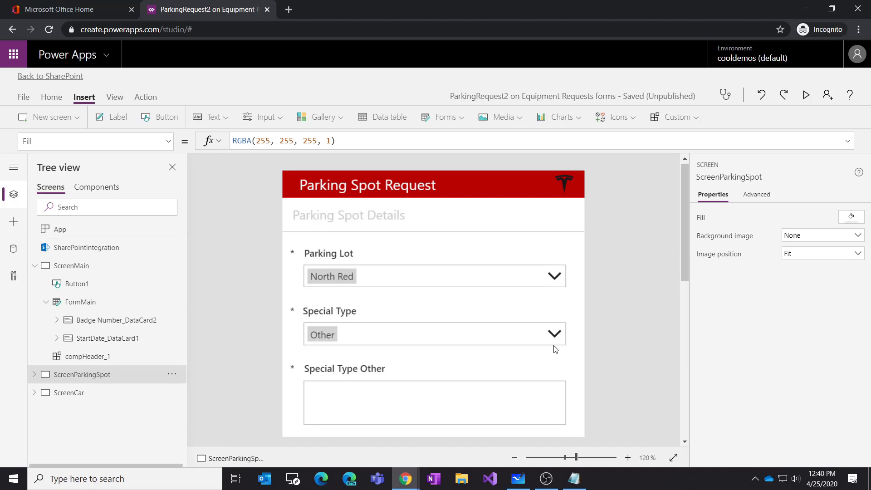
key(ctrl+v)
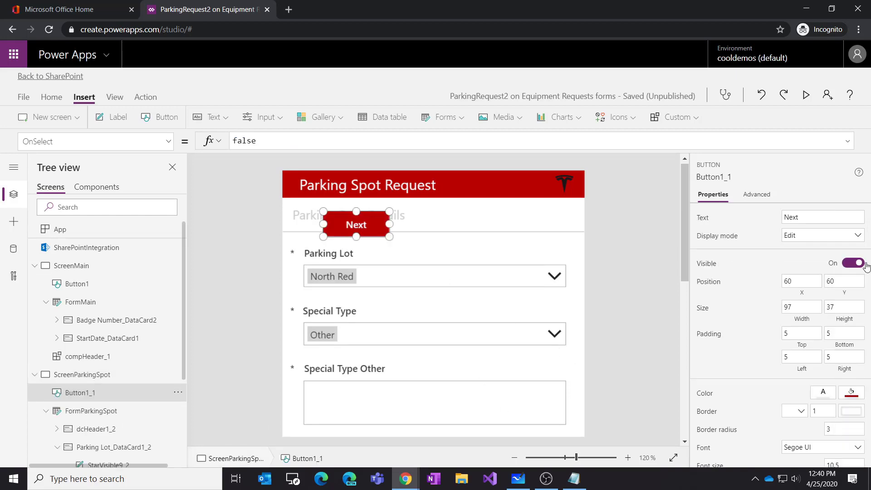
Step: Set the pasted Next button's Y position to 304
click(844, 284)
double_click(844, 284)
text(304)
click(766, 292)
Step: Place the pasted Next button below the Special Type Other field at X 320, Y 425
scroll(647, 321, down, 3)
scroll(645, 320, up, 1)
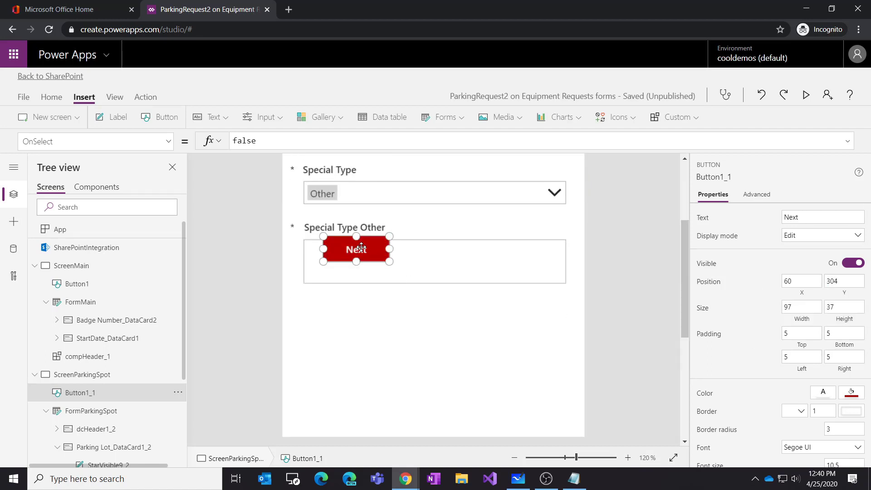
drag(361, 247, 549, 329)
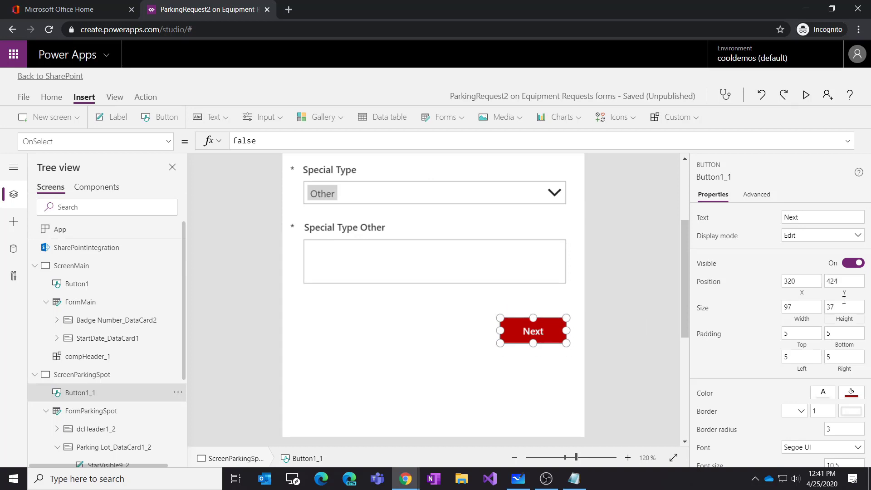
click(833, 282)
text(425)
click(760, 313)
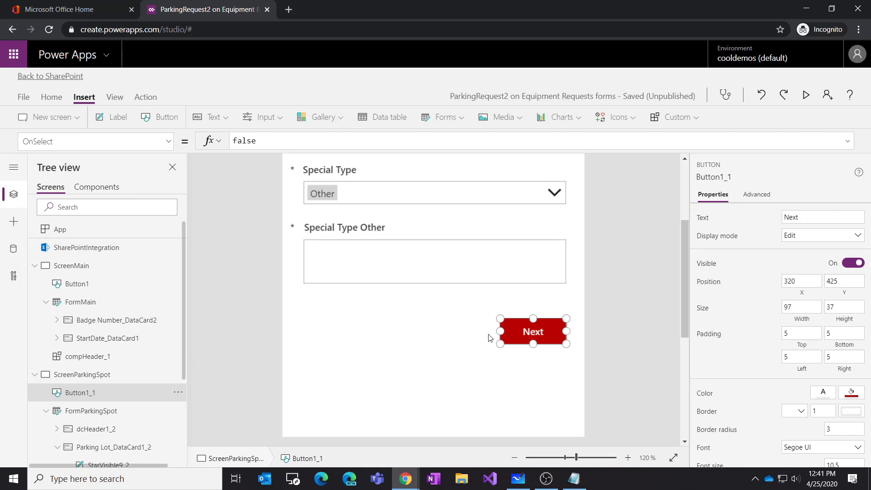
Step: Duplicate the Next button on ScreenParkingSpot and place the copy to the left of it at about X 210, Y 425
click(583, 350)
click(552, 332)
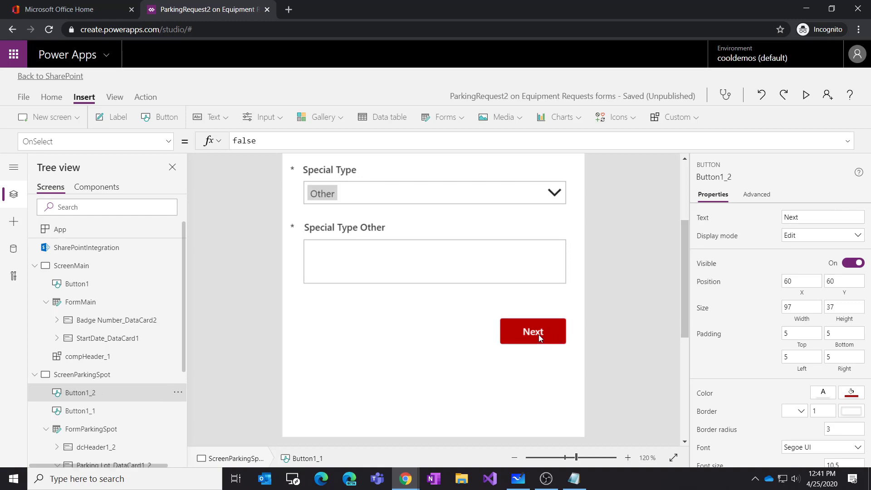
key(ctrl+v)
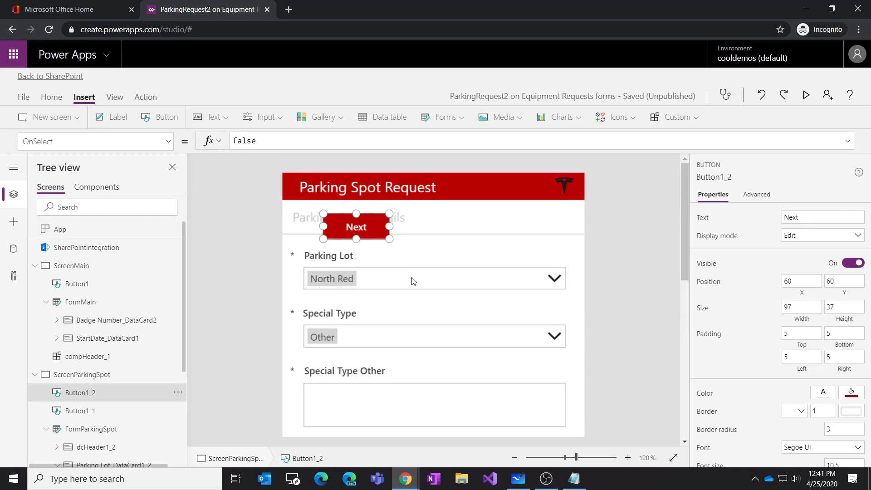
drag(379, 220, 482, 468)
scroll(521, 372, down, 3)
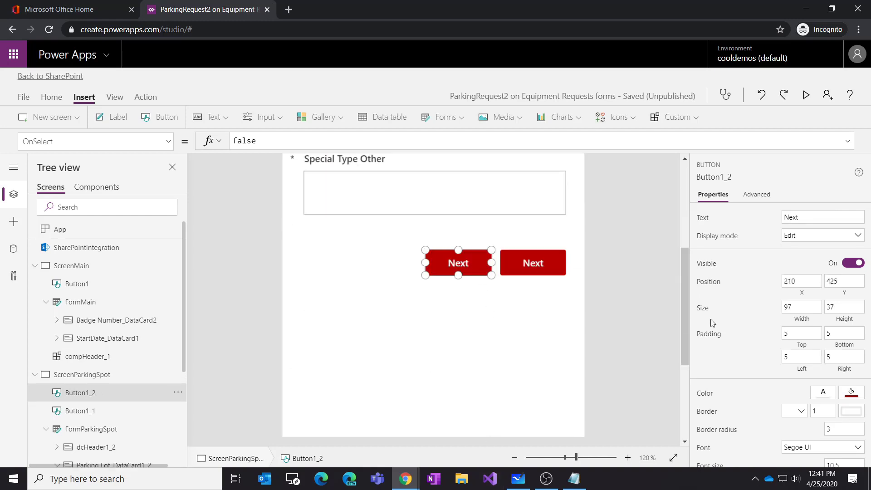
Step: Fill the left copy of the Next button on ScreenParkingSpot with the darkest grey theme color
click(852, 393)
click(677, 373)
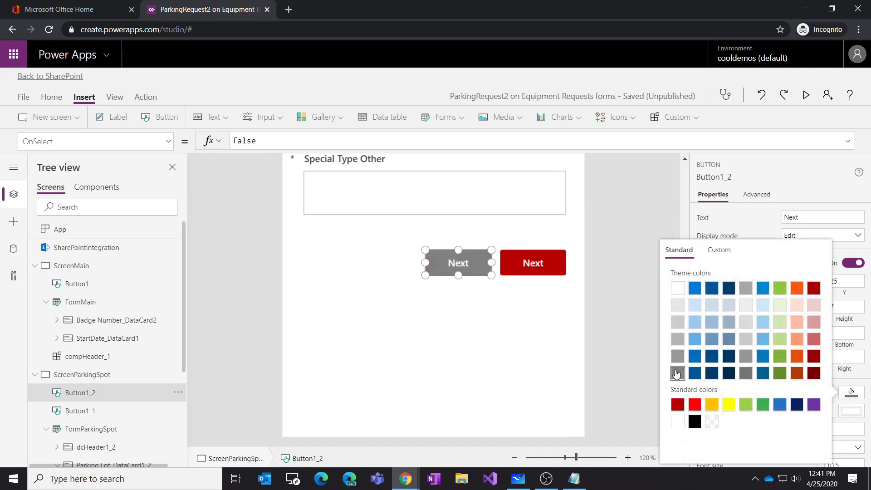
click(623, 324)
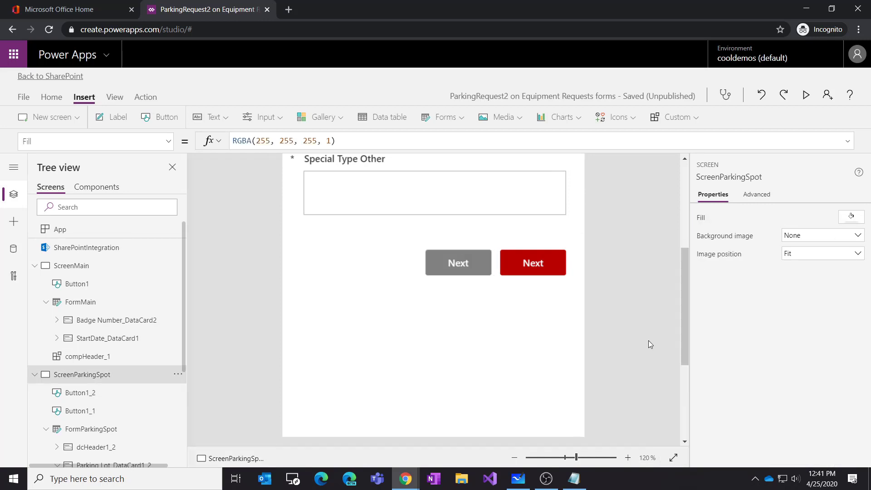
Step: Change the grey button's text to Previous
click(465, 265)
click(793, 218)
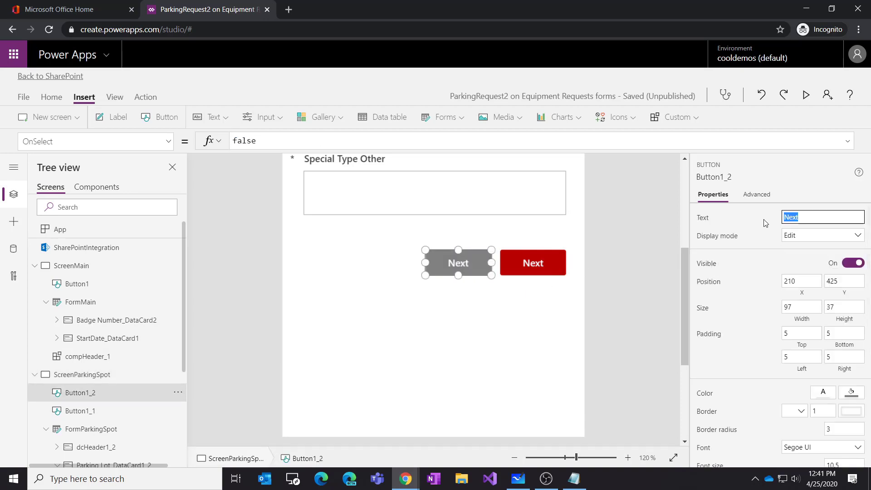
text(Previous)
click(666, 320)
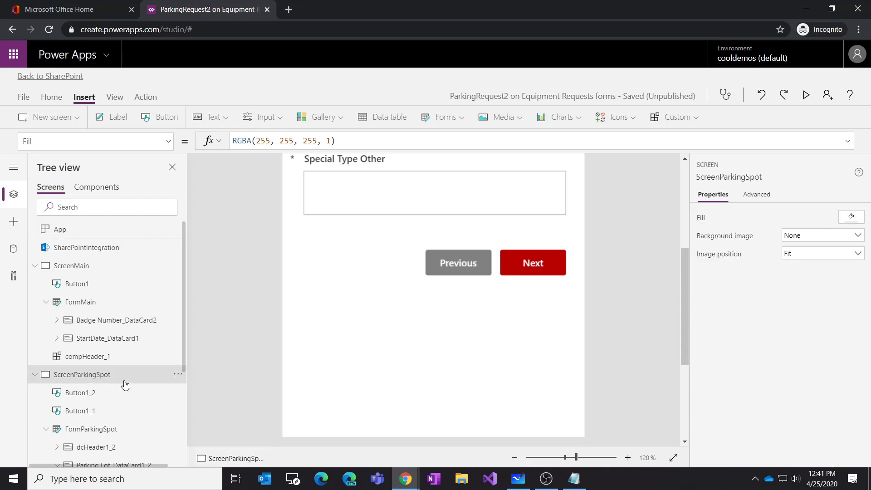
Step: Copy the Previous and Next buttons together from ScreenParkingSpot and paste them onto ScreenCar
click(566, 286)
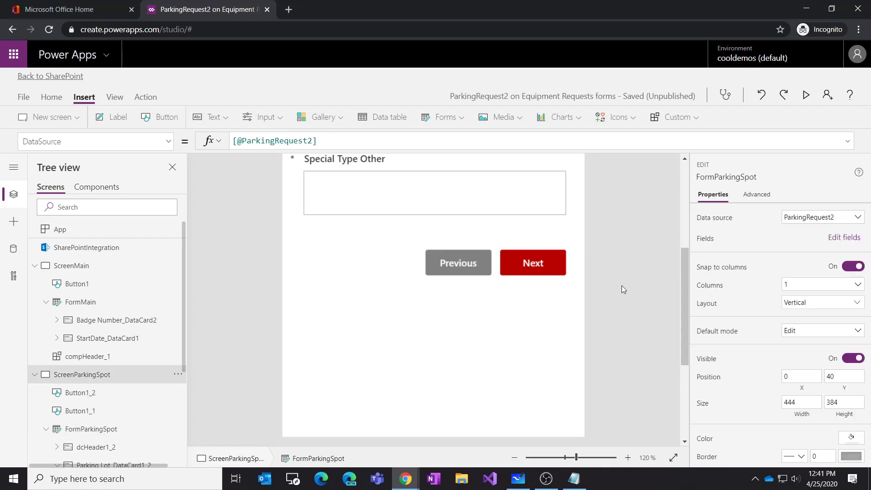
drag(570, 299, 386, 243)
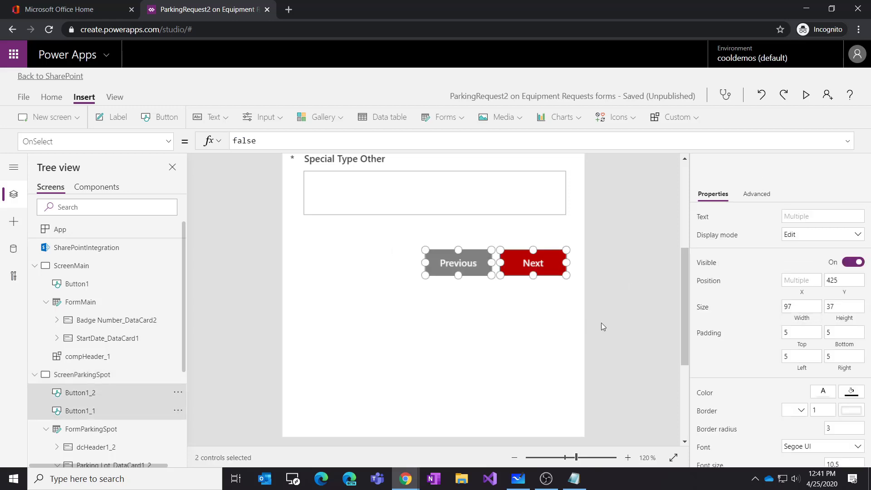
click(35, 375)
click(80, 395)
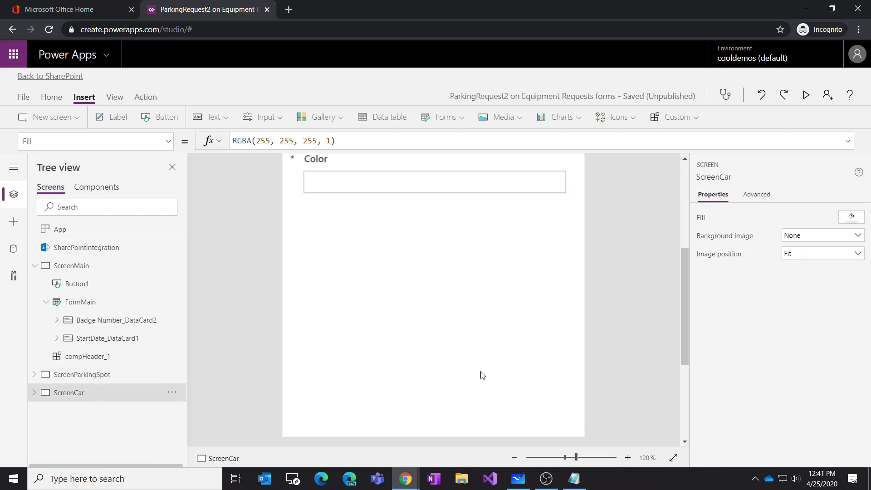
key(ctrl+v)
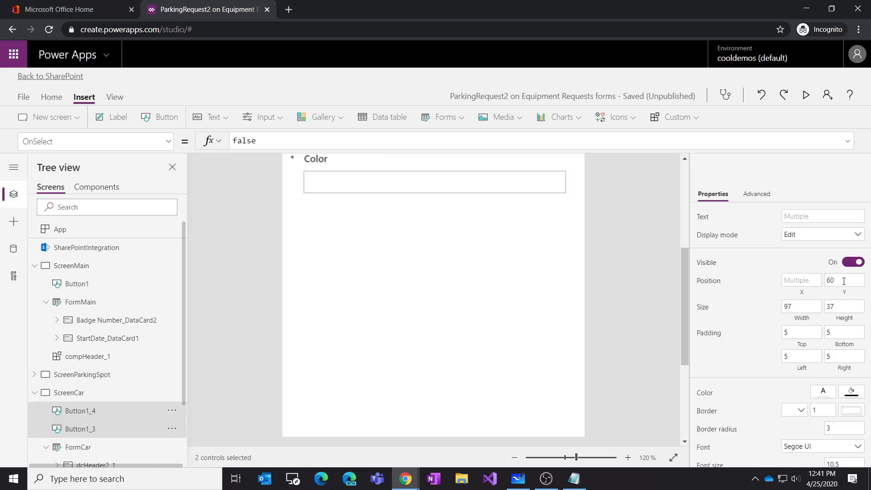
Step: Set the Y position of both pasted buttons on ScreenCar to 425
click(844, 281)
text(425)
key(Return)
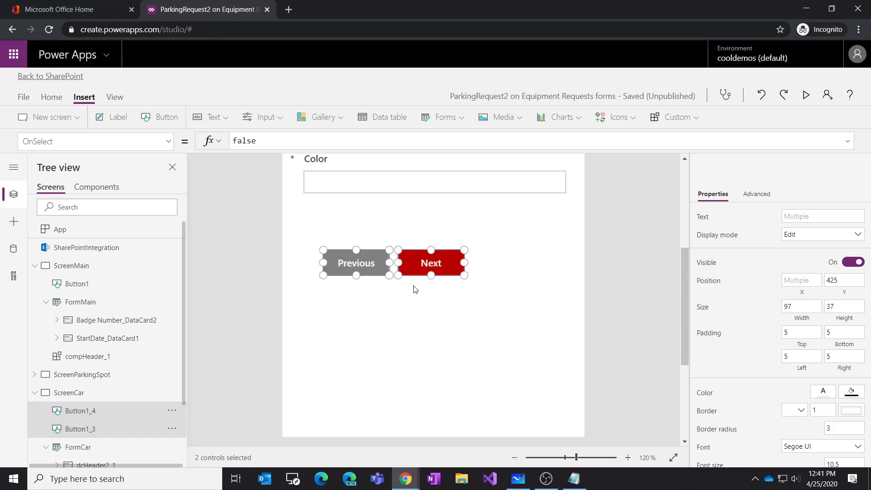
Step: Shift both ScreenCar buttons right to X 210 and X 320, aligning the red button with the Color field's right edge
key(Right)
key(Right)
key(Right)
key(Right)
key(Right)
key(Right)
key(Right)
key(Right)
key(Right)
key(Right)
key(Right)
key(Right)
key(Right)
key(Right)
key(Right)
key(Right)
key(Right)
key(Right)
key(Right)
key(Right)
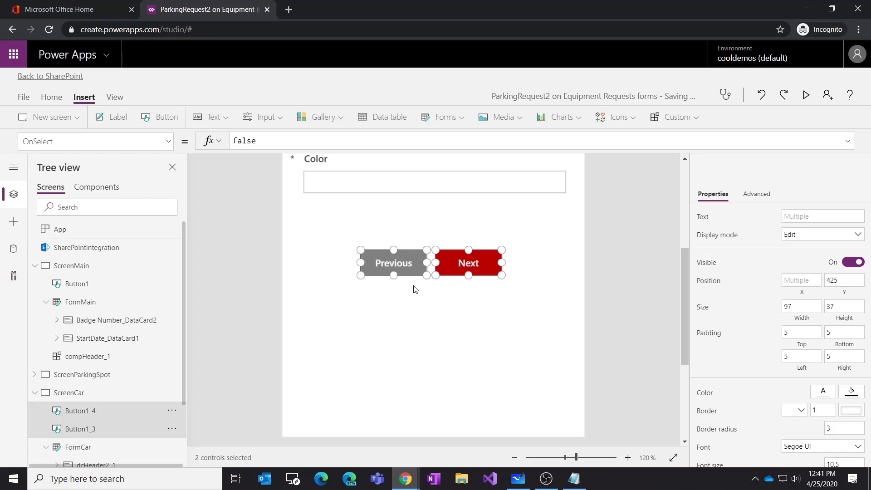
key(Right)
key(Right)
key(Right)
key(Right)
key(Right)
key(Right)
key(Right)
key(Right)
key(Right)
key(Right)
key(Right)
key(Right)
key(Right)
key(Right)
key(Right)
key(Right)
key(Right)
key(Right)
key(Right)
key(Right)
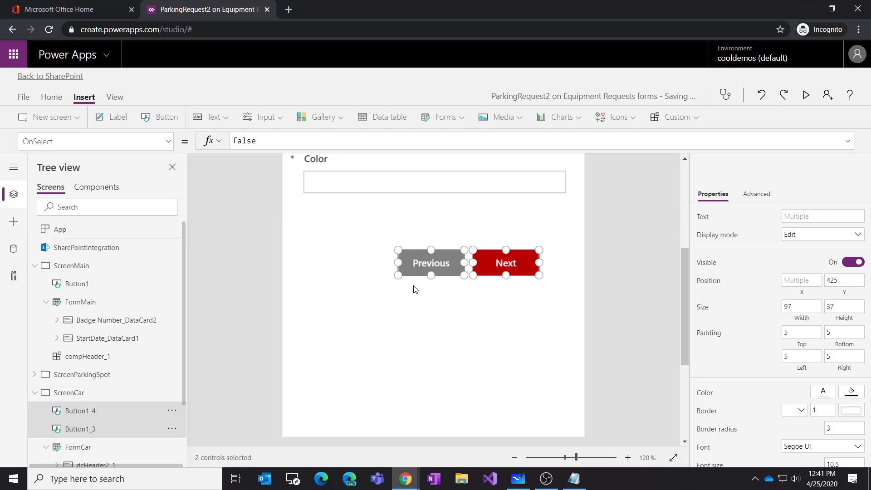
key(Right)
key(Right)
key(Right)
key(Right)
key(Right)
key(Right)
key(Right)
key(Right)
key(Right)
key(Right)
key(Right)
key(Right)
key(Right)
key(Right)
key(Right)
key(Right)
key(Right)
key(Right)
key(Right)
key(Right)
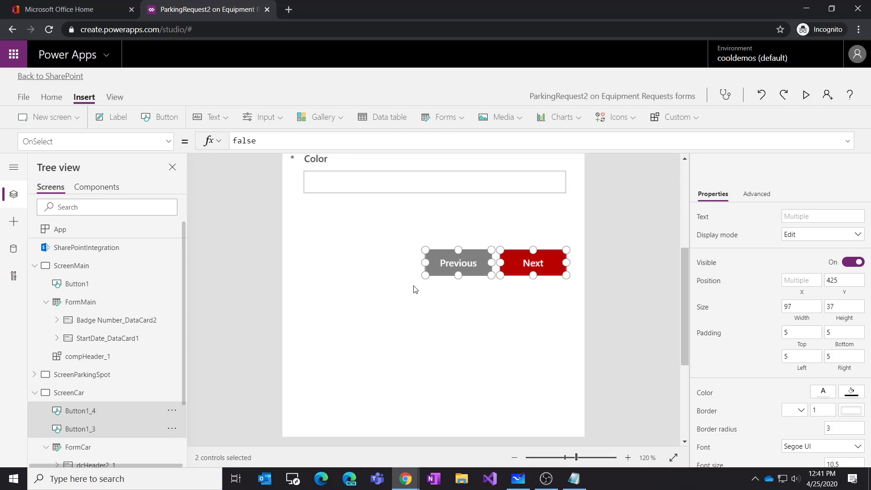
click(630, 323)
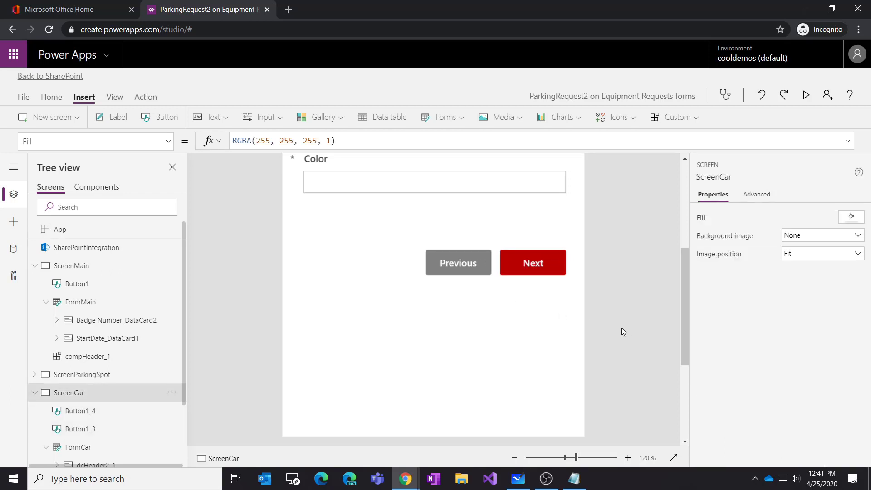
Step: Change the text of the red button on ScreenCar to Save
click(548, 266)
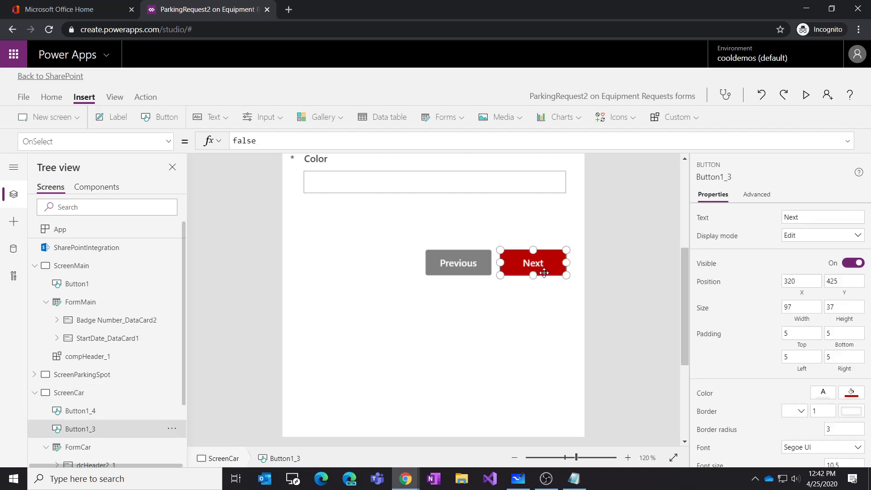
click(801, 214)
key(ctrl+a)
text(Save)
click(767, 269)
click(632, 304)
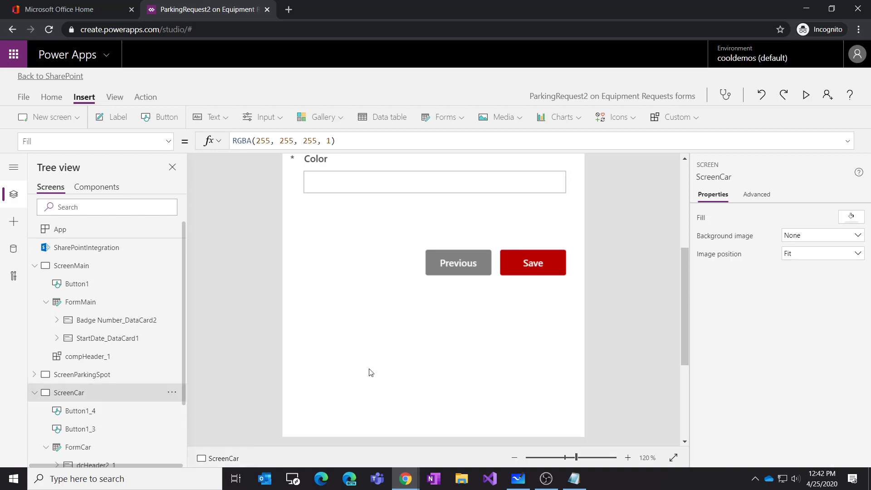
Step: Set the OnSelect formula of ScreenCar's Previous button to Navigate(ScreenParkingSpot, ScreenTransition.Fade)
click(462, 267)
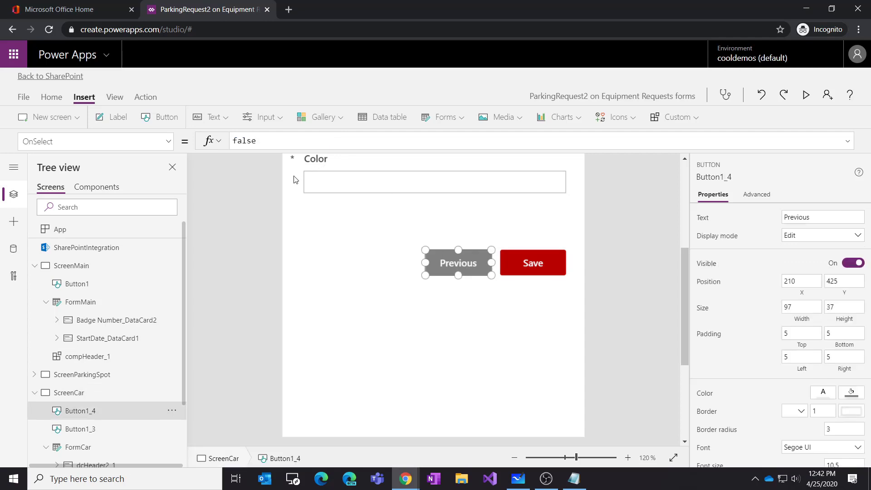
double_click(253, 137)
text(n)
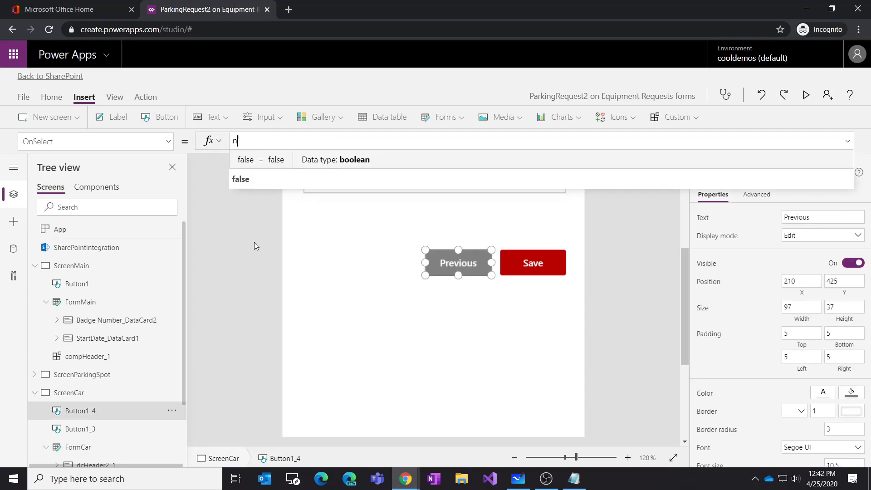
text(avig)
key(Tab)
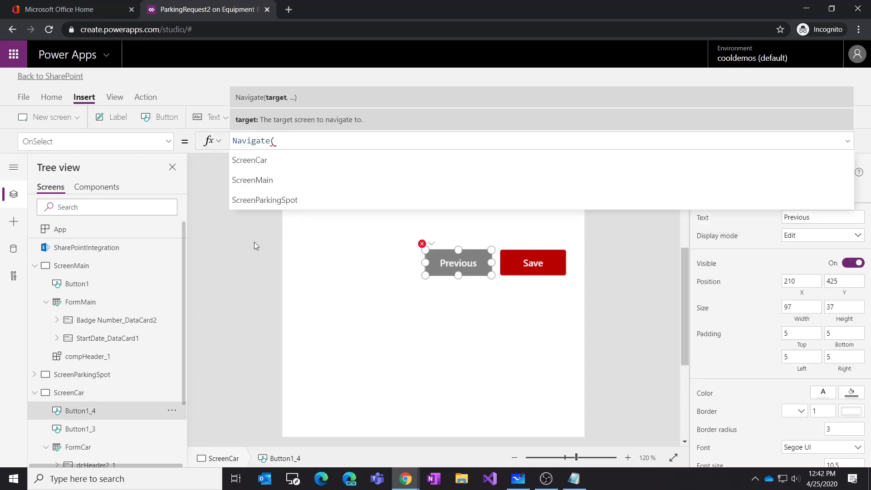
text(scre)
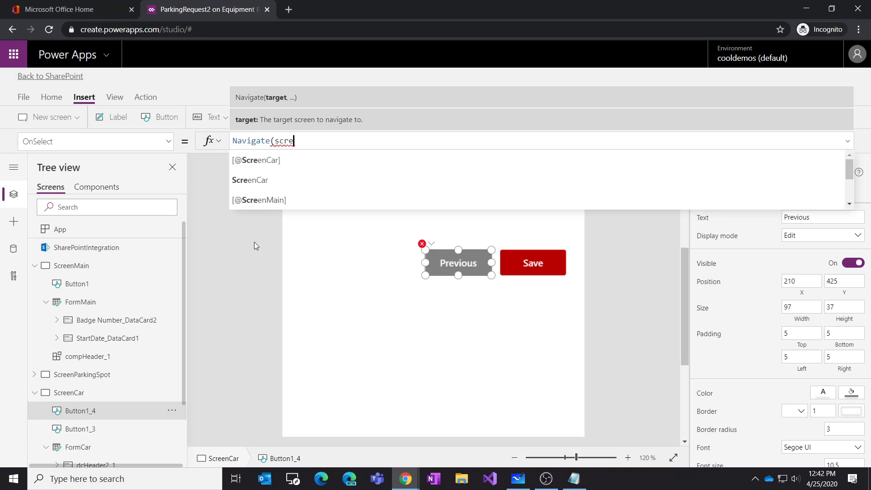
text(enp)
click(286, 185)
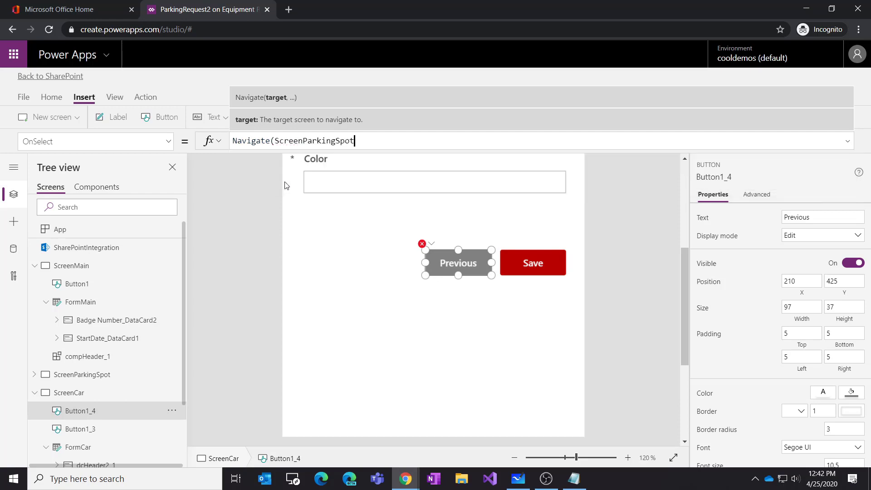
text(,)
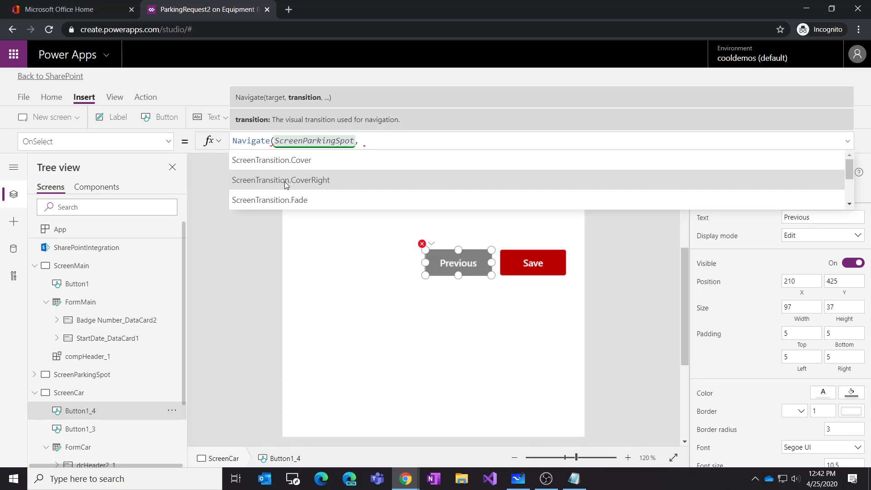
text(fad)
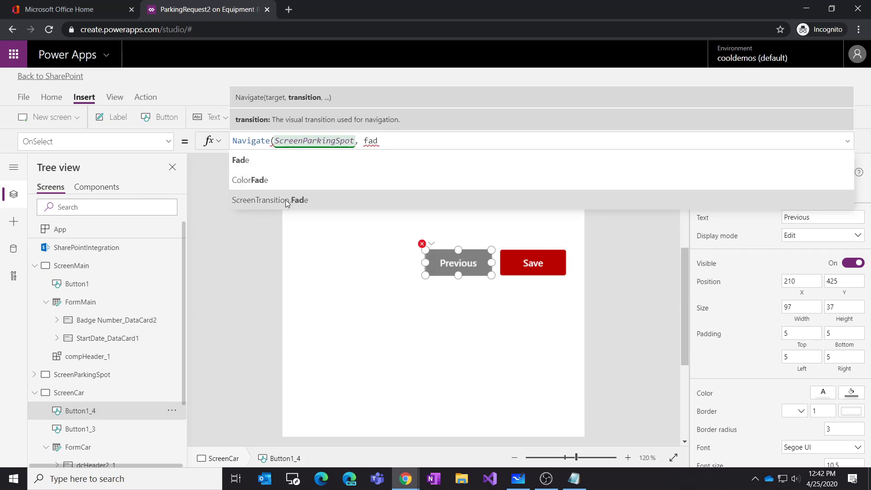
click(285, 200)
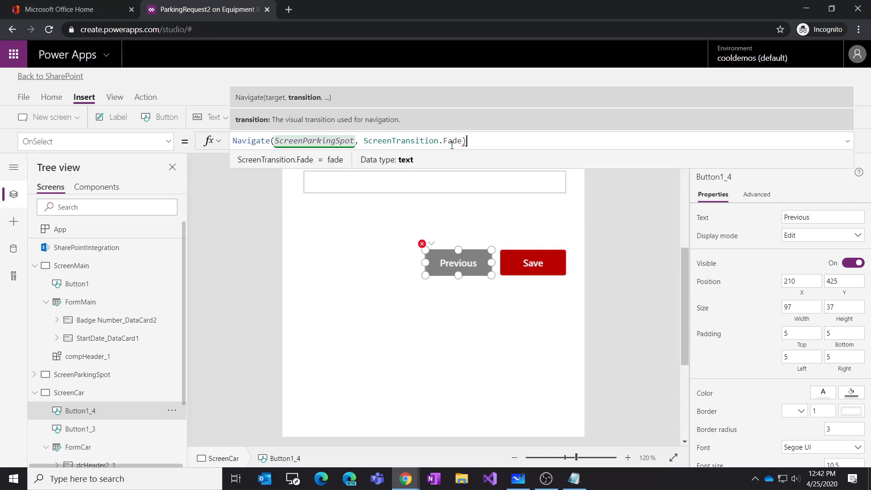
Step: Copy the Navigate formula, test the Previous button to reach ScreenParkingSpot, and paste the formula into that screen's Previous button OnSelect
drag(481, 141, 189, 165)
key(ctrl+c)
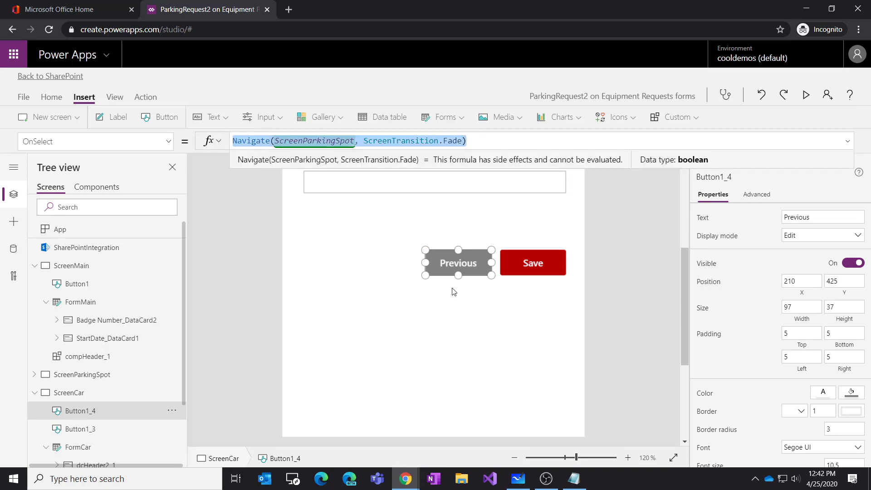
alt+click(462, 272)
click(462, 266)
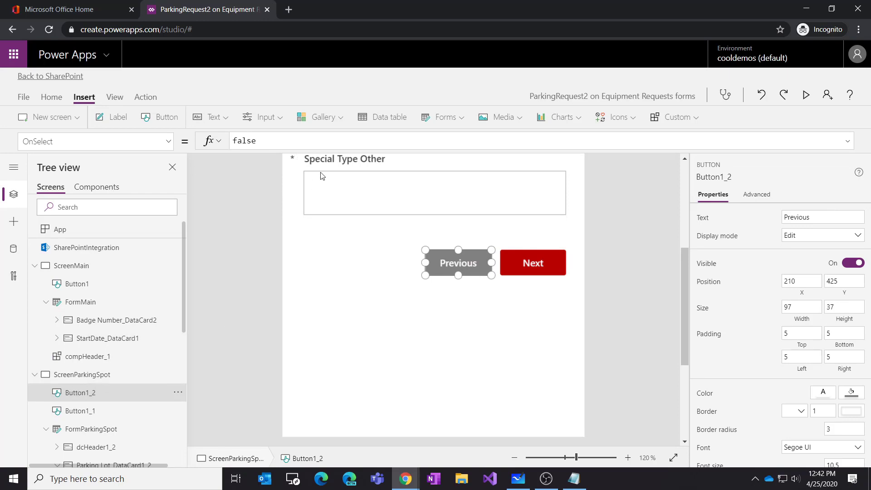
double_click(245, 141)
key(ctrl+v)
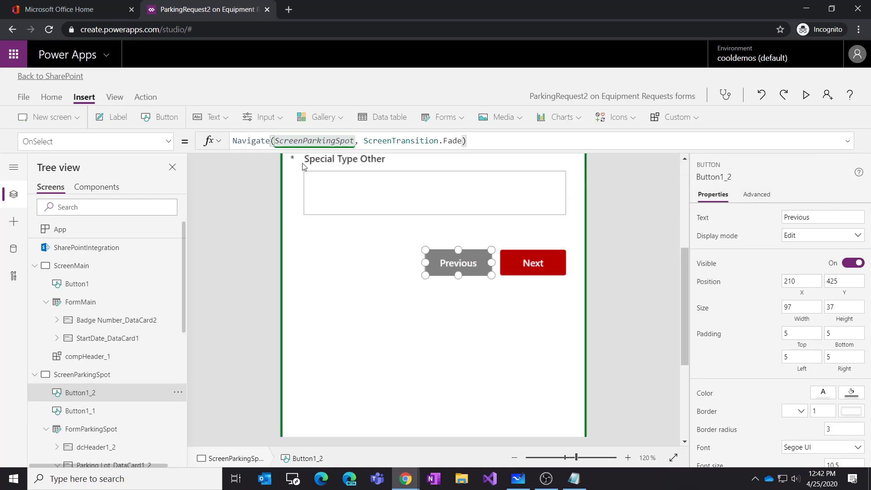
Step: Change the pasted formula's target to ScreenMain and test the Previous button on ScreenParkingSpot
double_click(338, 141)
text(screen)
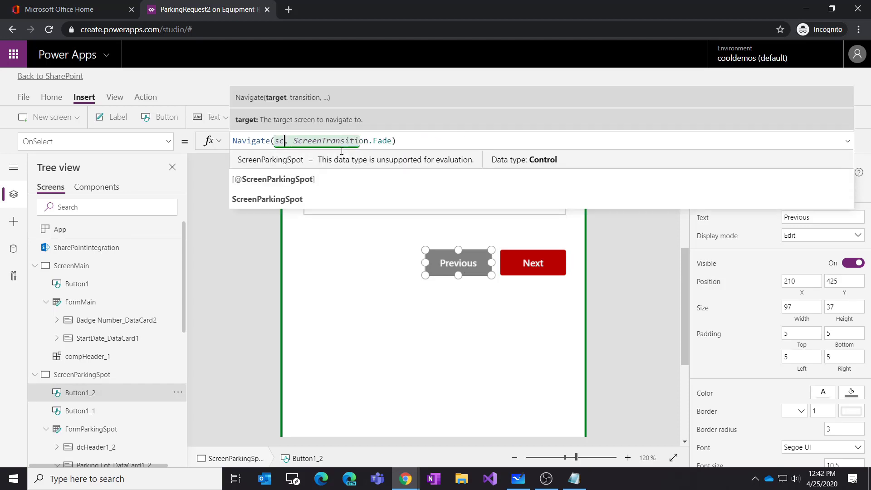
text(ma)
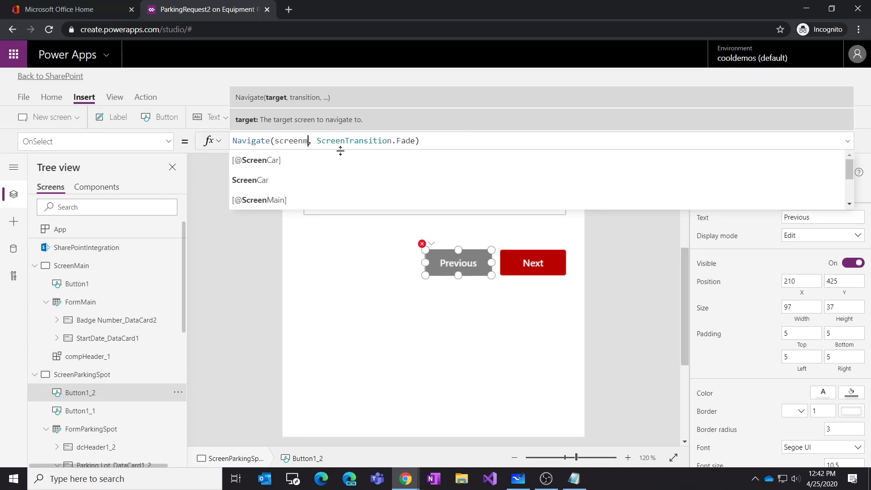
click(271, 178)
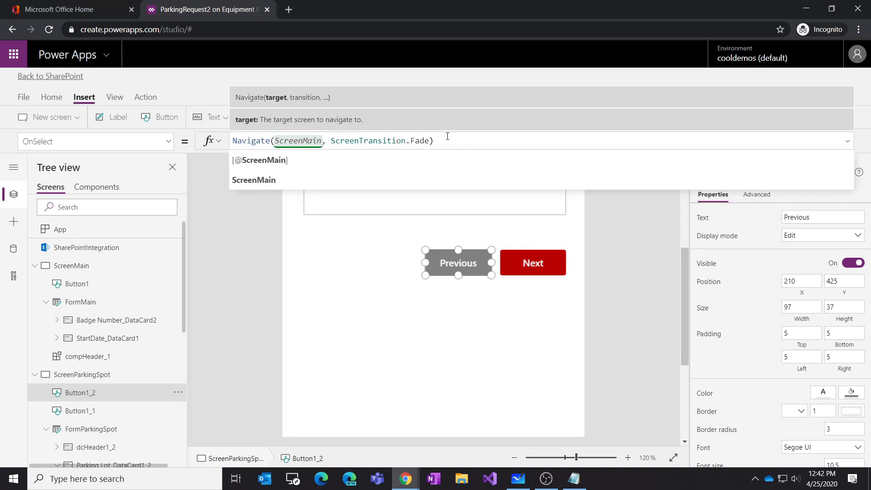
alt+click(459, 271)
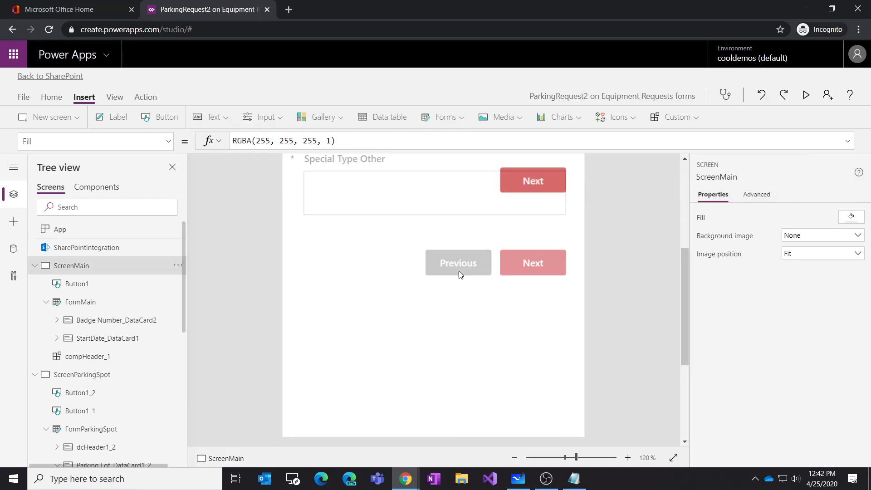
Step: Set the Y position of the Next button on ScreenMain to 425
click(539, 185)
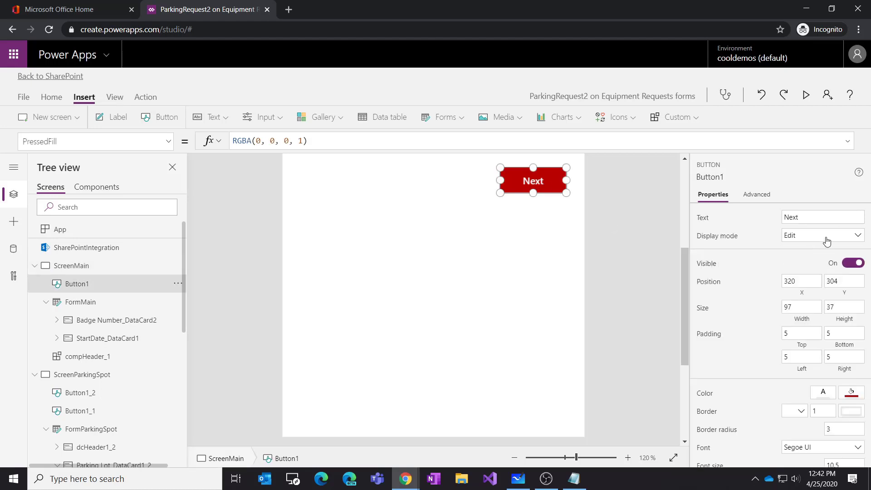
drag(844, 282, 804, 281)
text(425)
click(768, 300)
key(alt)
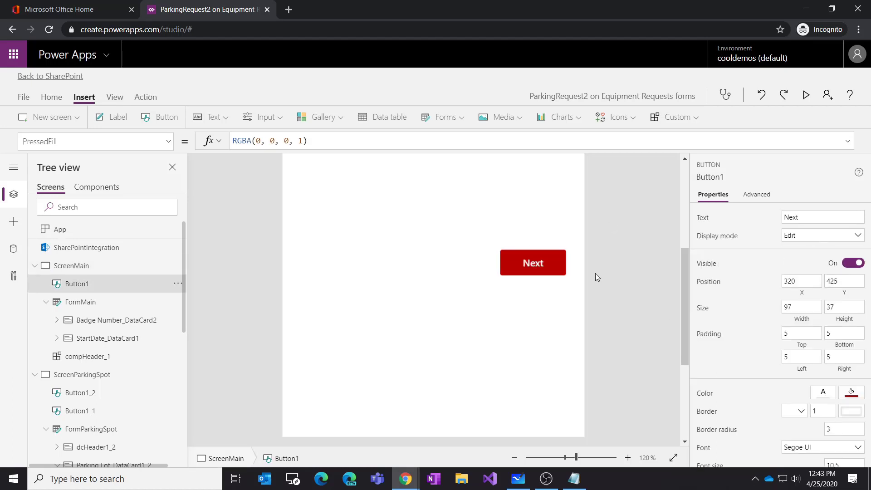
Step: Set the OnSelect formula of ScreenMain's Next button to Navigate(ScreenParkingSpot, ScreenTransition.Fade)
scroll(572, 285, up, 3)
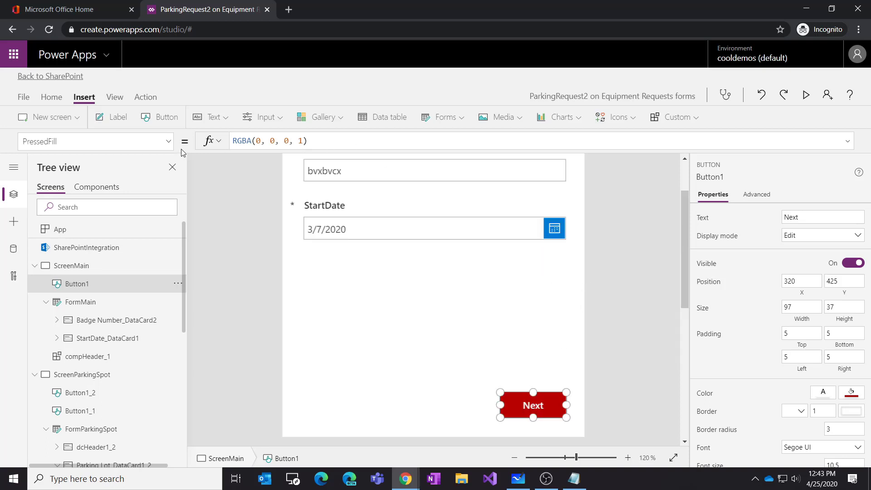
click(167, 142)
scroll(113, 226, up, 2)
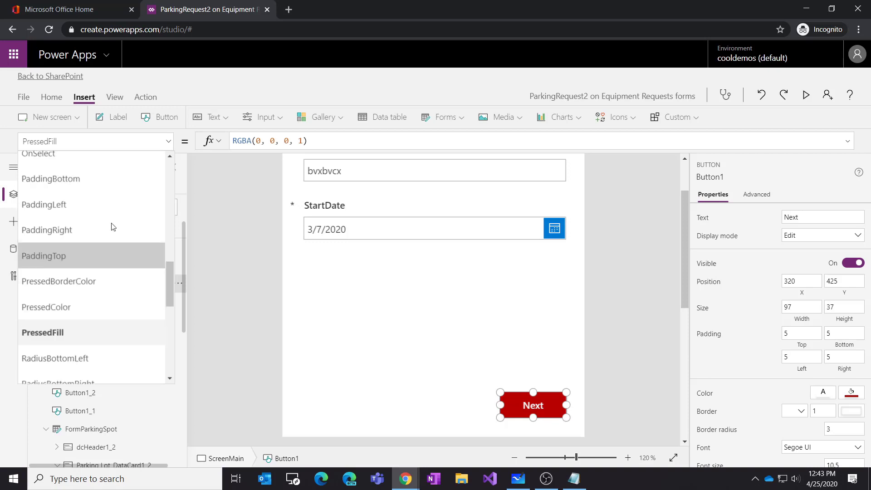
scroll(113, 222, up, 2)
scroll(112, 221, down, 3)
click(114, 206)
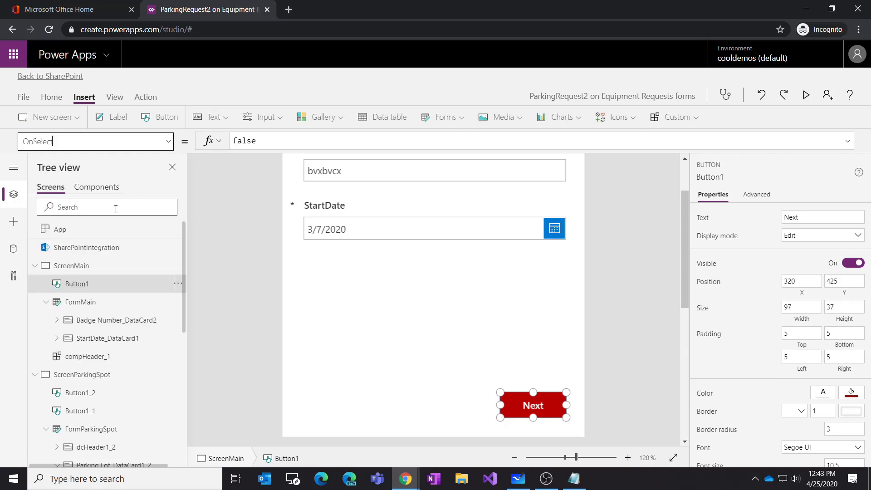
double_click(244, 141)
text(Navigate(ScreenParkingSpot, ScreenTransition.Fade))
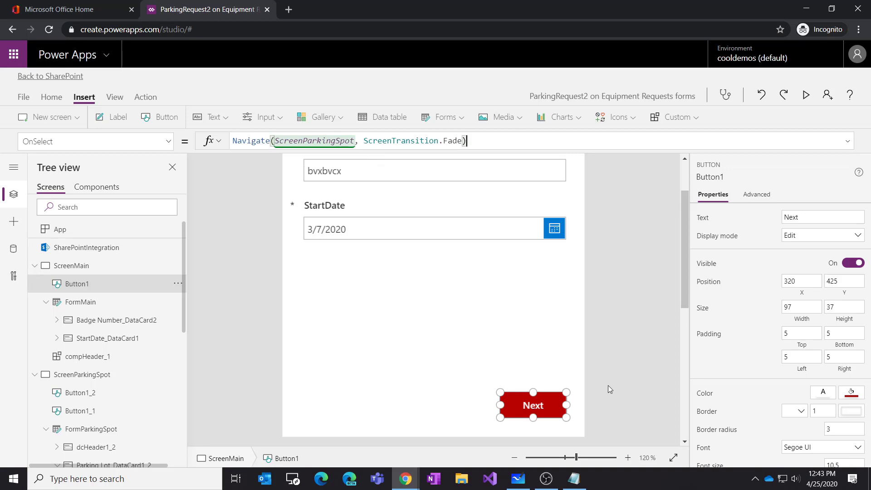
Step: Test the Next button on ScreenMain and the Previous button on ScreenParkingSpot, ending on ScreenParkingSpot
alt+click(540, 405)
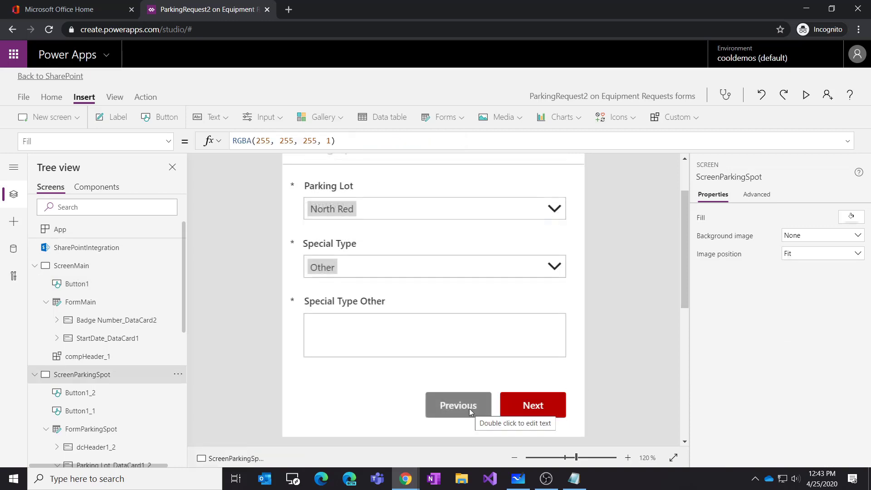
alt+click(470, 410)
alt+click(534, 409)
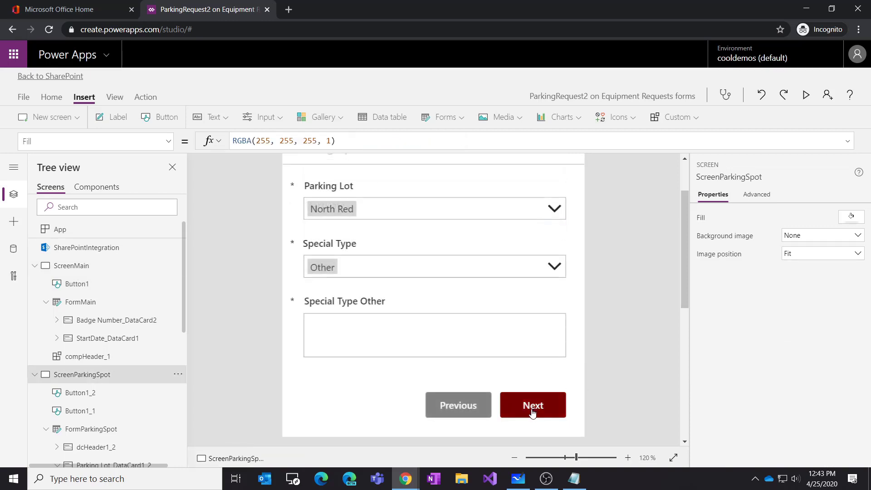
Step: Set the OnSelect formula of ScreenParkingSpot's Next button to Navigate(ScreenCar, ScreenTransition.Fade)
click(533, 411)
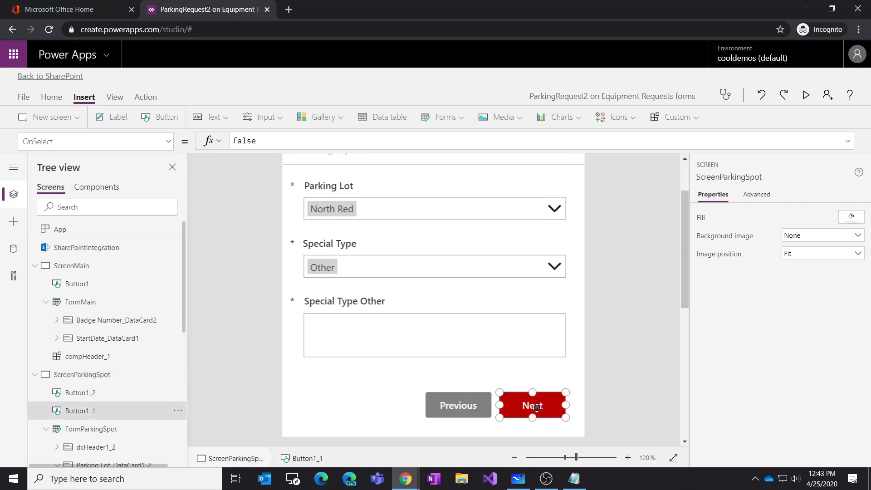
double_click(249, 141)
text(Navigate(ScreenParkingSpot, ScreenTransition.Fade))
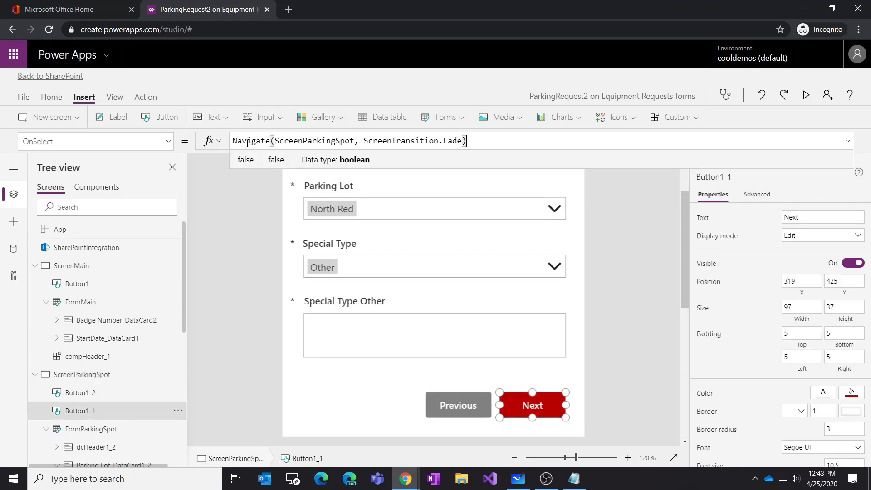
double_click(353, 141)
drag(357, 142, 319, 140)
key(BackSpace)
key(BackSpace)
key(BackSpace)
key(BackSpace)
text(ca)
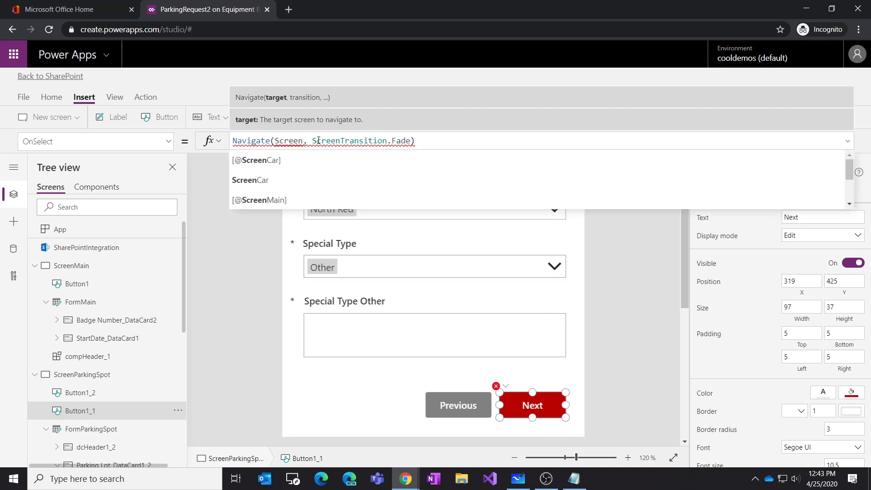
click(295, 180)
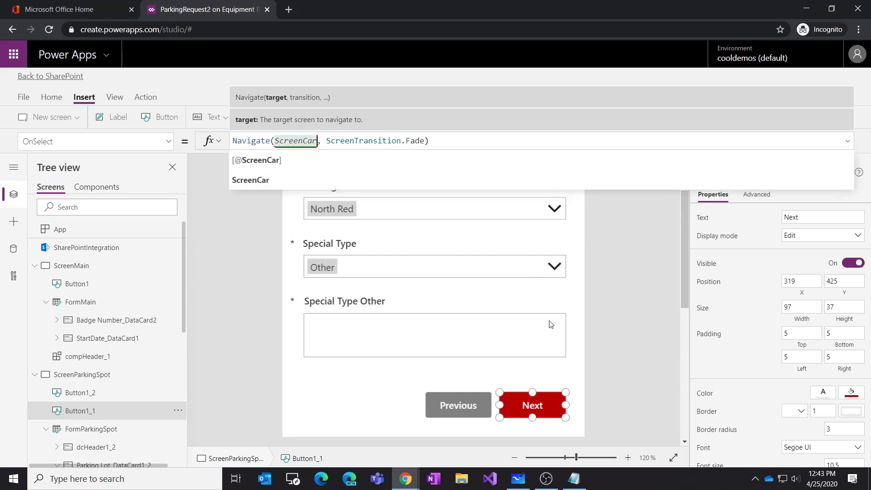
Step: Test the Next and Previous buttons by going forward and back through ScreenMain, ScreenParkingSpot and ScreenCar
alt+click(534, 420)
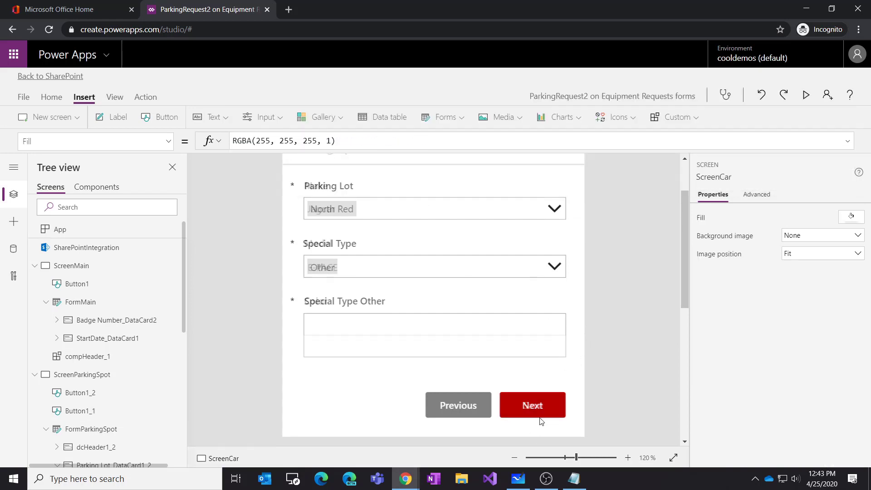
click(538, 411)
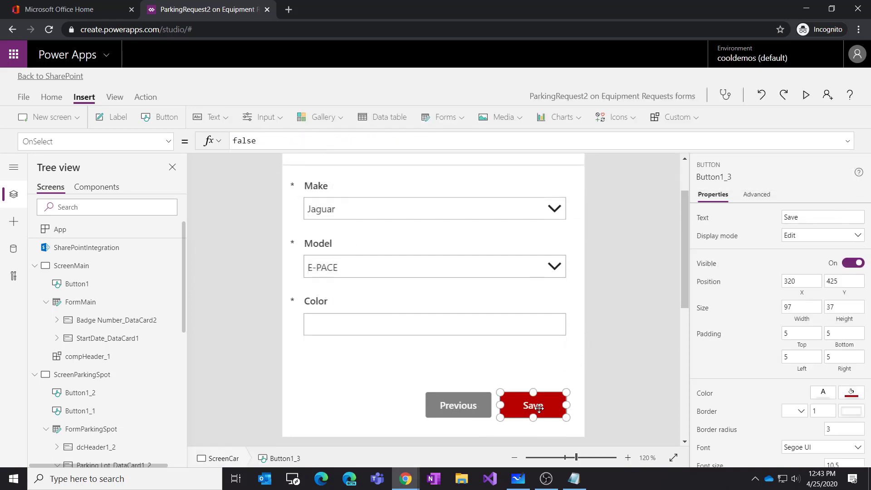
alt+click(461, 412)
alt+click(461, 412)
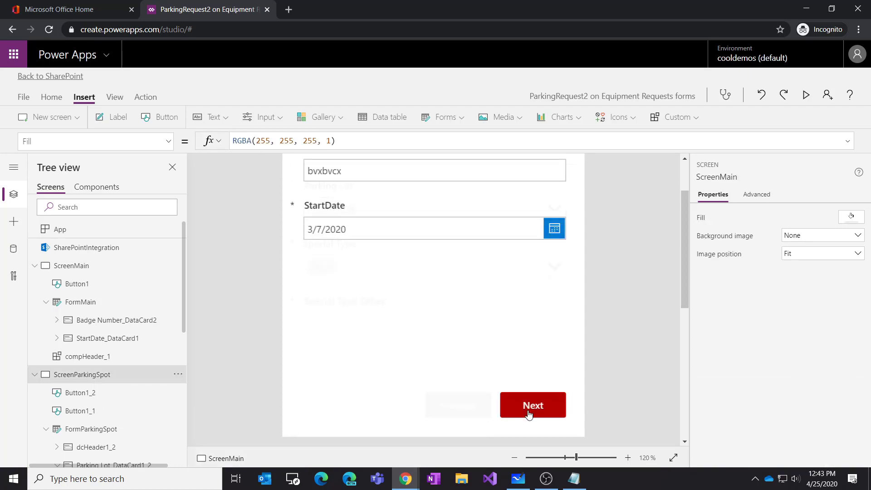
alt+click(530, 414)
alt+click(534, 414)
alt+click(472, 413)
alt+click(459, 413)
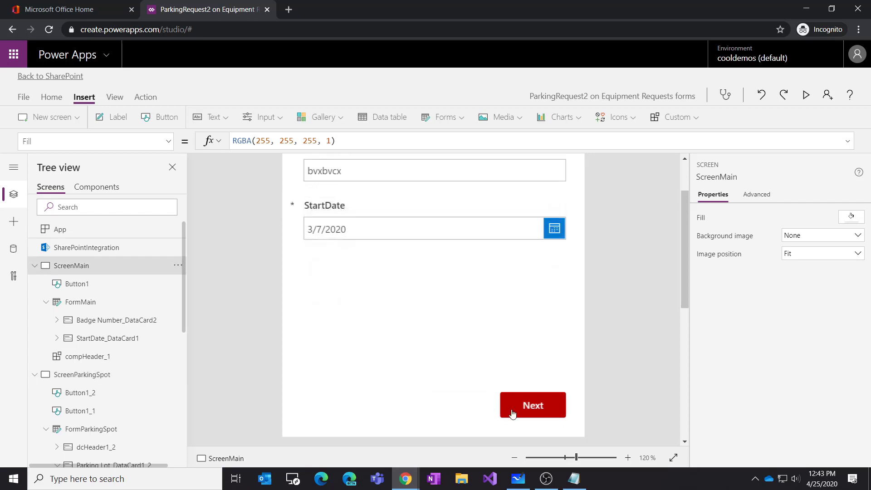
alt+click(531, 415)
alt+click(534, 415)
alt+click(458, 413)
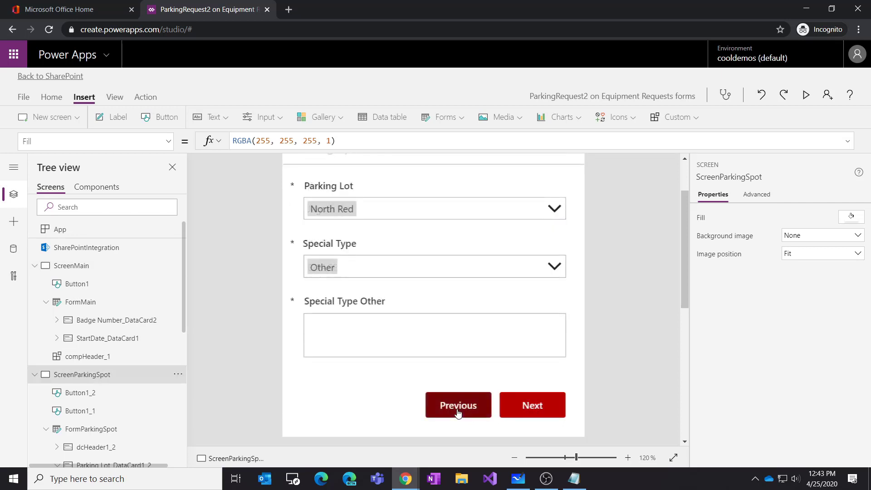
alt+click(459, 413)
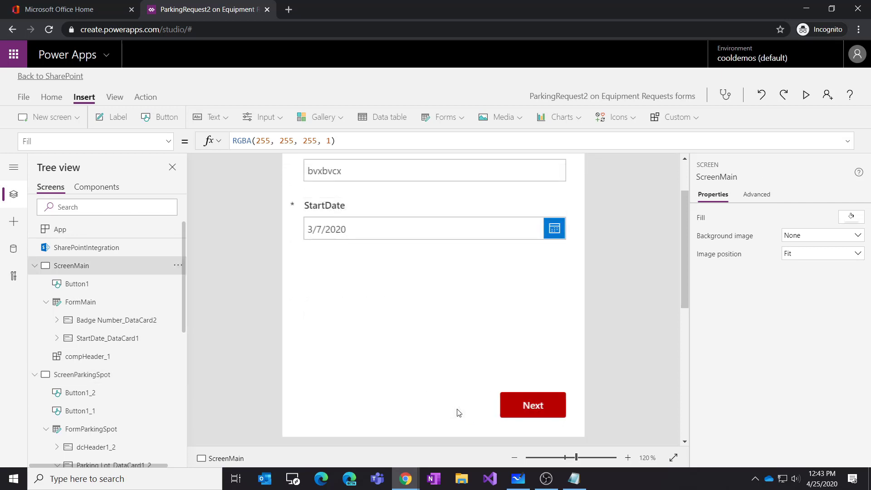
alt+click(534, 411)
scroll(525, 359, up, 1)
scroll(526, 354, down, 2)
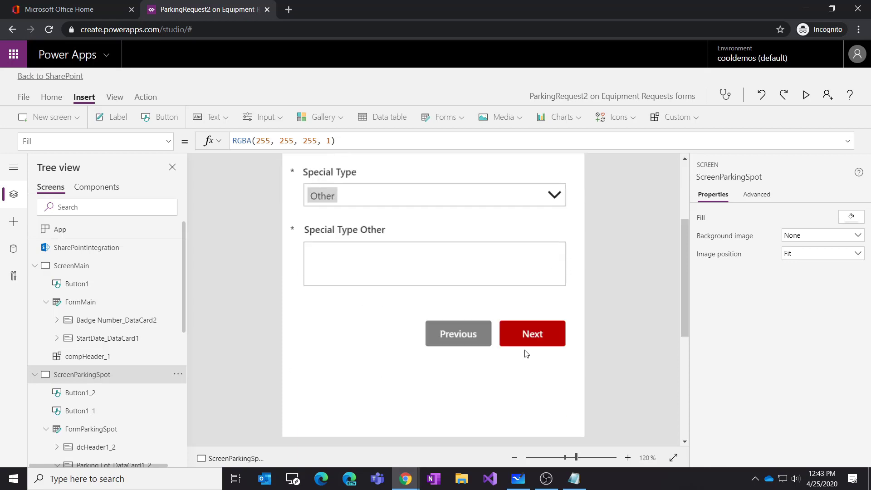
Step: Check the OnSelect formula of ScreenParkingSpot's Previous button and retest navigation between that screen and ScreenMain
click(478, 337)
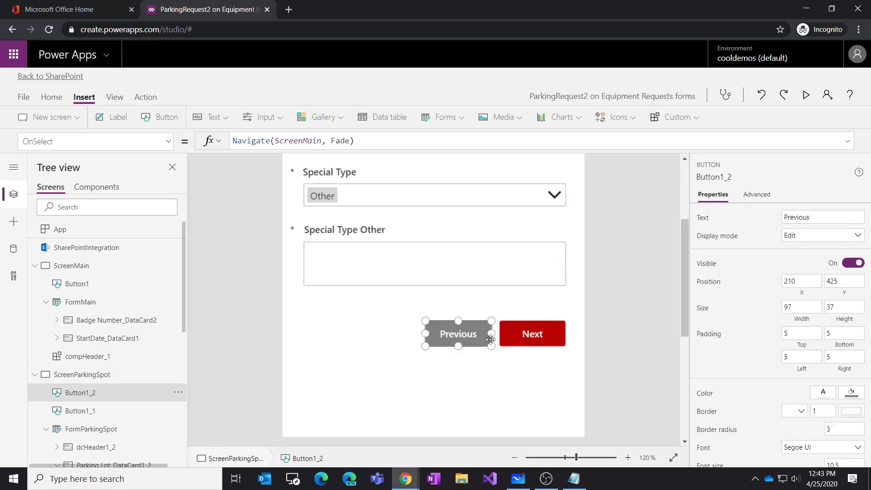
scroll(494, 340, up, 1)
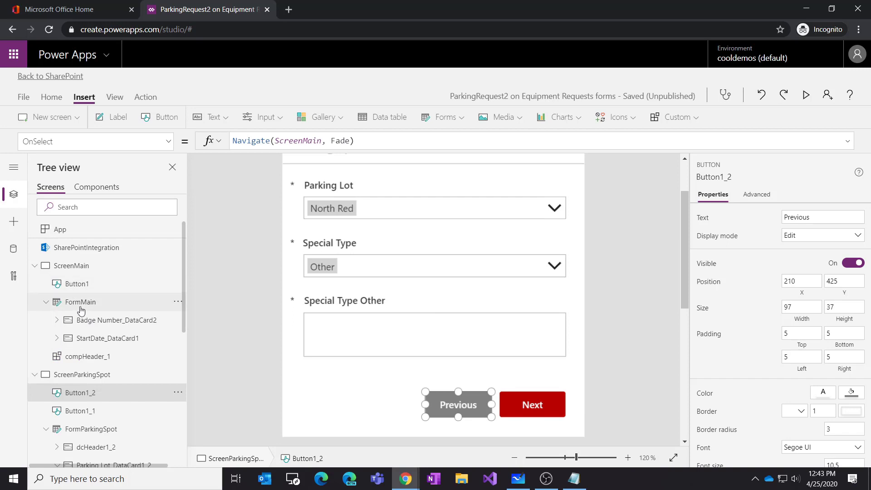
alt+click(460, 405)
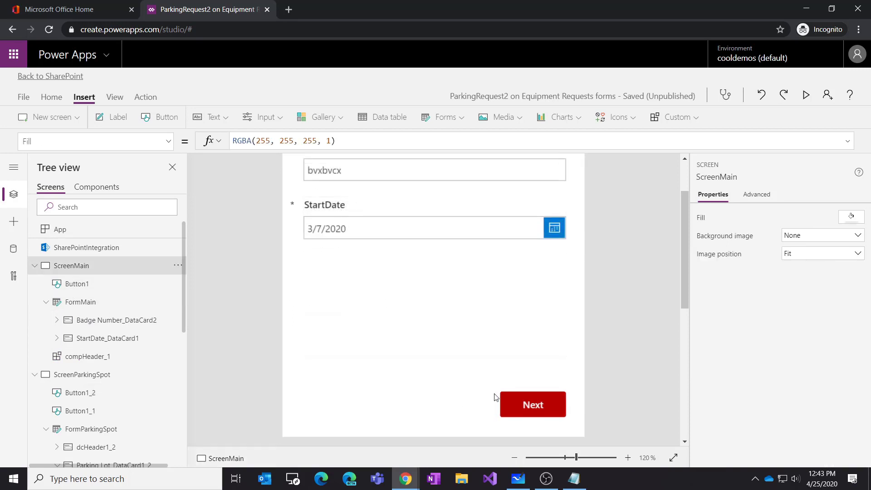
scroll(517, 331, up, 2)
scroll(531, 350, down, 2)
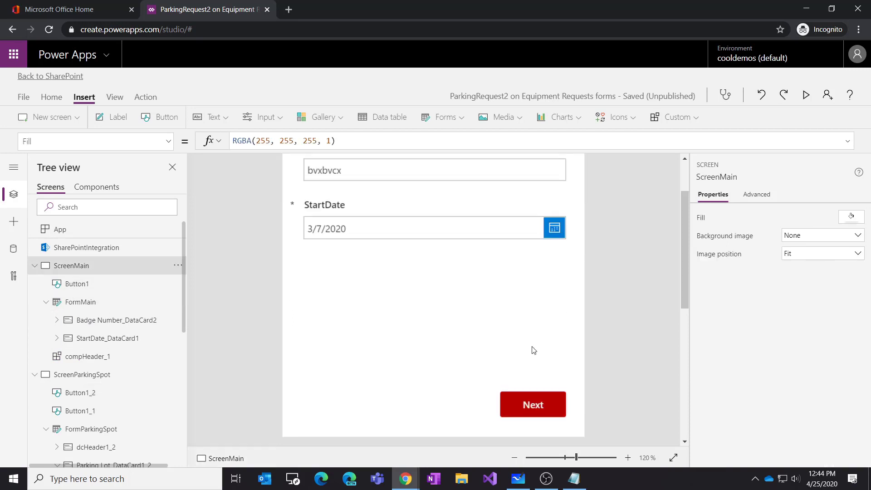
alt+click(546, 409)
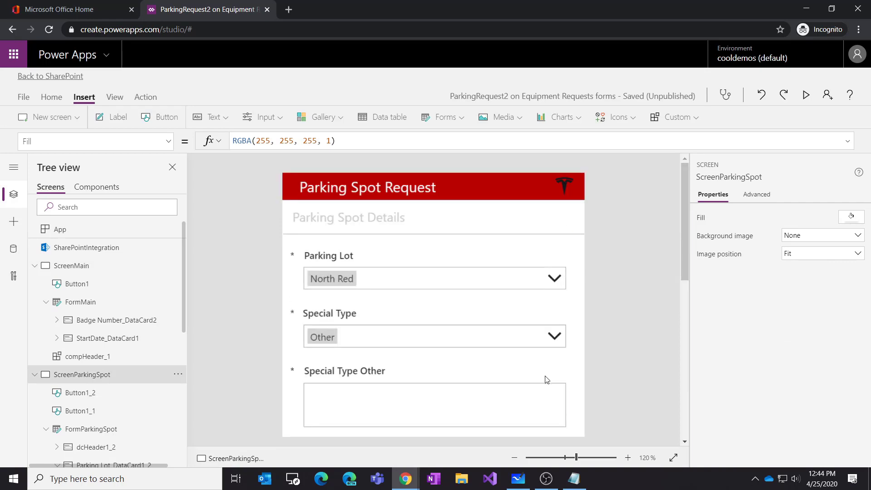
scroll(547, 379, down, 2)
alt+click(458, 405)
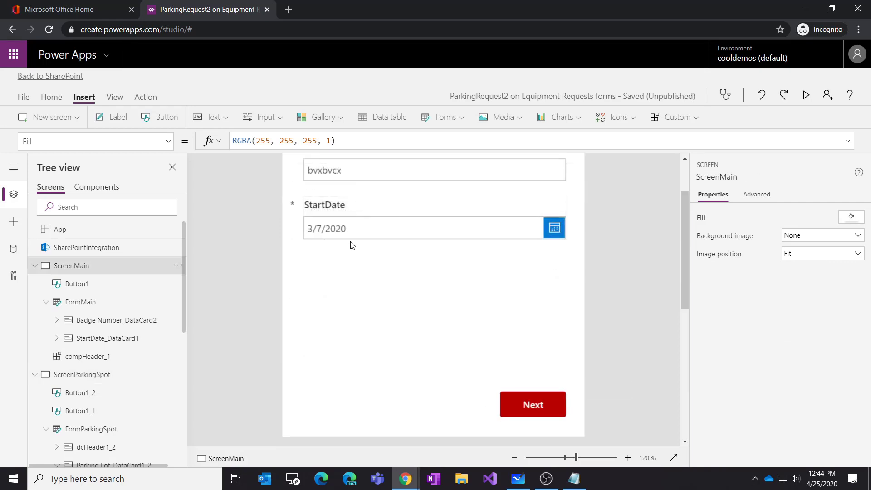
scroll(368, 207, up, 2)
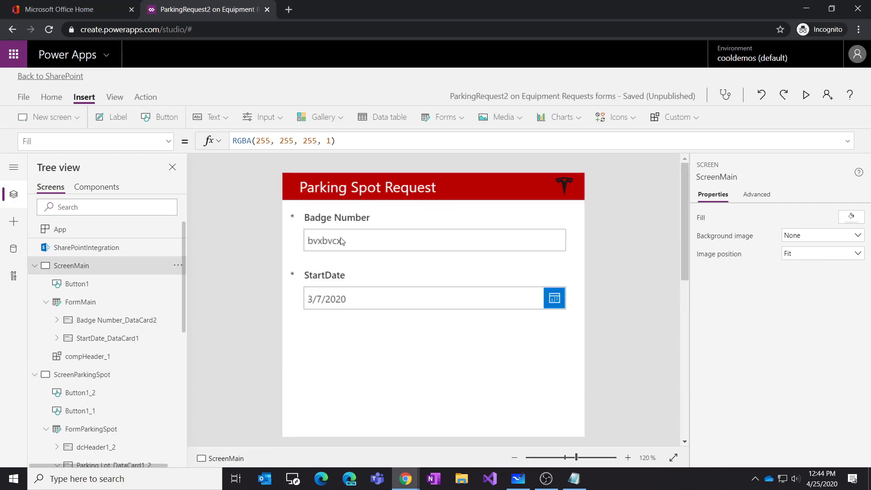
Step: Clear the sample text from the Badge Number input on ScreenMain
click(305, 249)
click(305, 248)
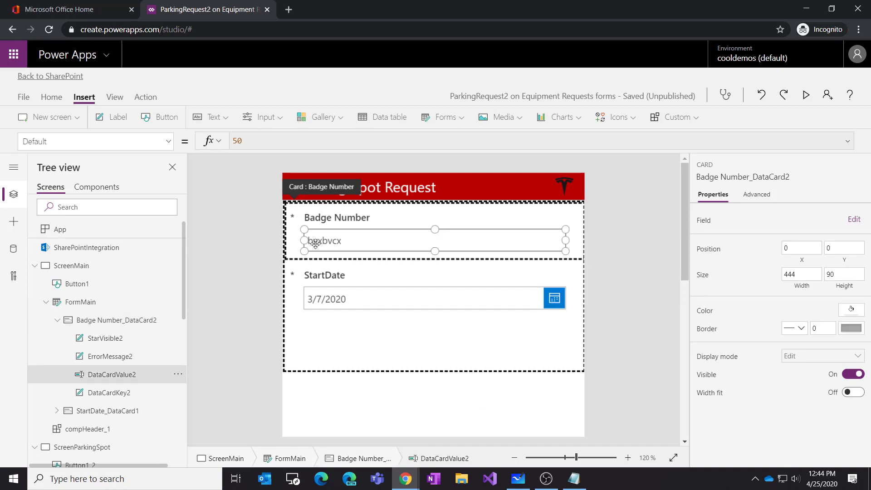
double_click(329, 244)
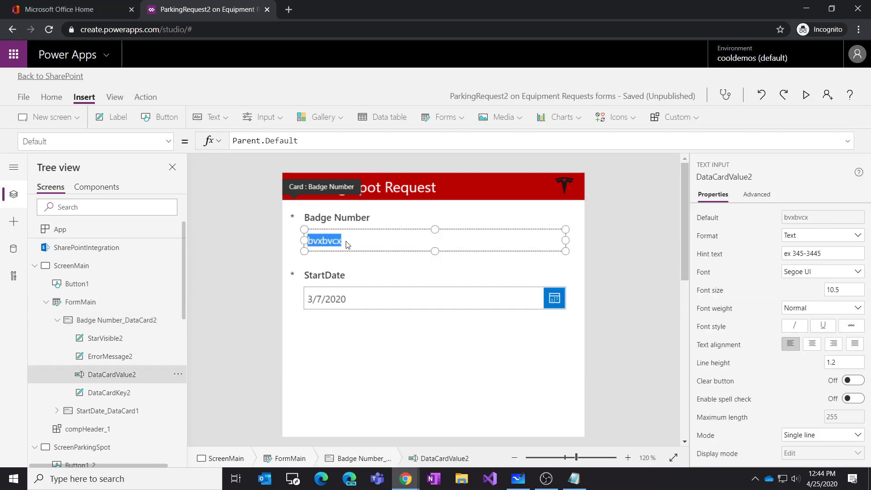
key(BackSpace)
click(554, 341)
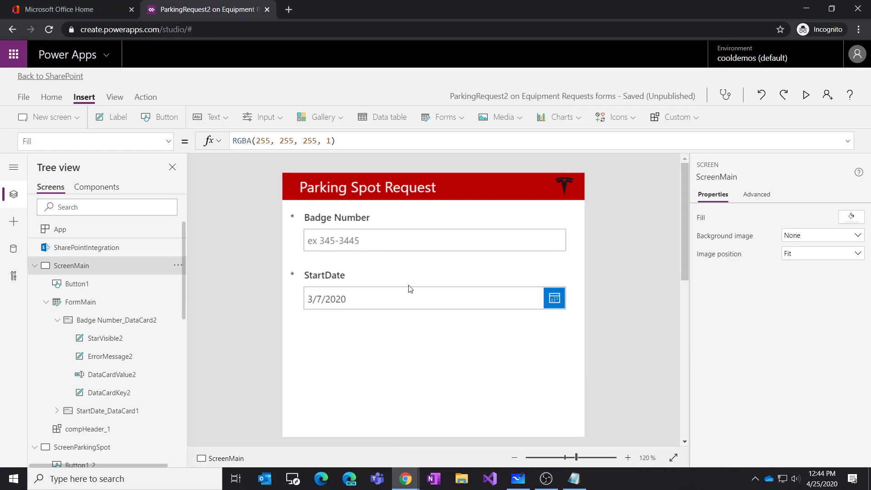
Step: Go from ScreenMain to ScreenParkingSpot with the Next button and look over its fields and navigation buttons
scroll(411, 290, down, 3)
alt+click(552, 343)
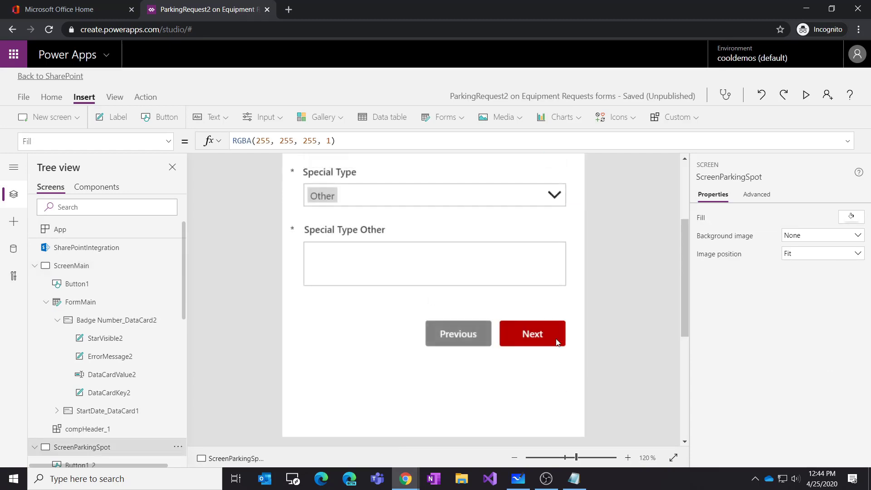
scroll(536, 379, down, 3)
scroll(543, 311, up, 3)
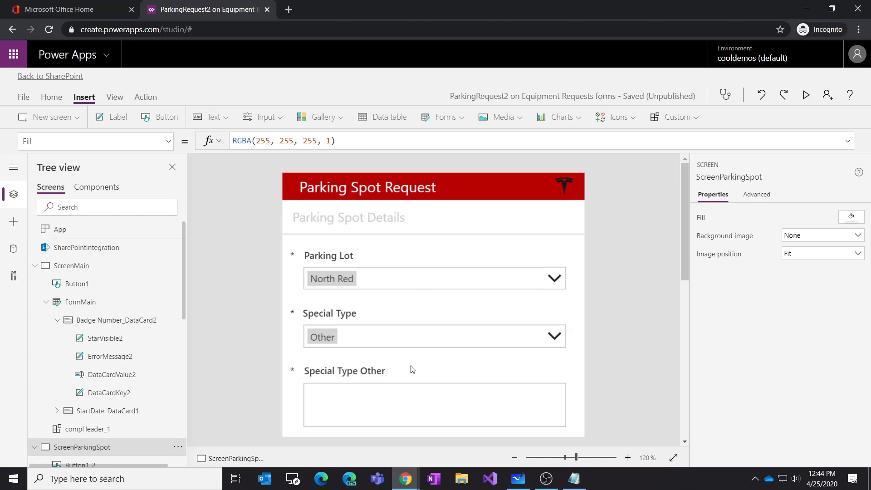
scroll(488, 359, down, 2)
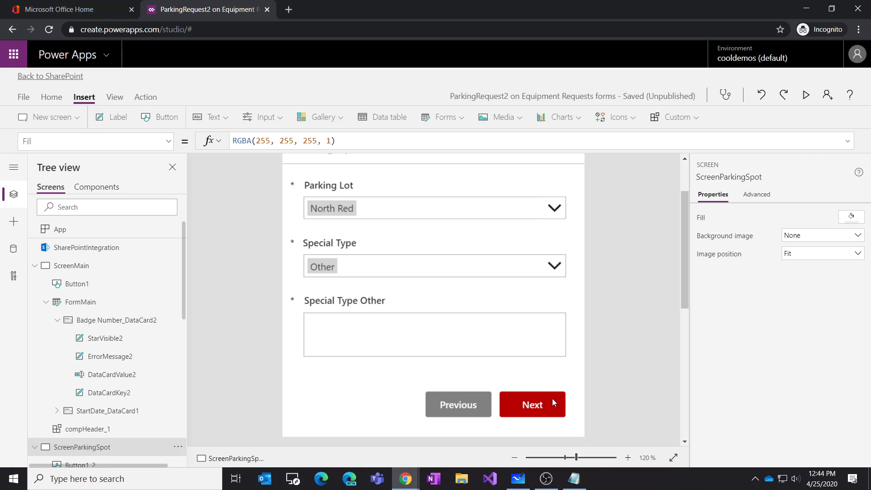
Step: Append Set(varFormMode, FormMode.New) after NewForm(FormMain) in the OnNew formula of SharePointIntegration
click(57, 301)
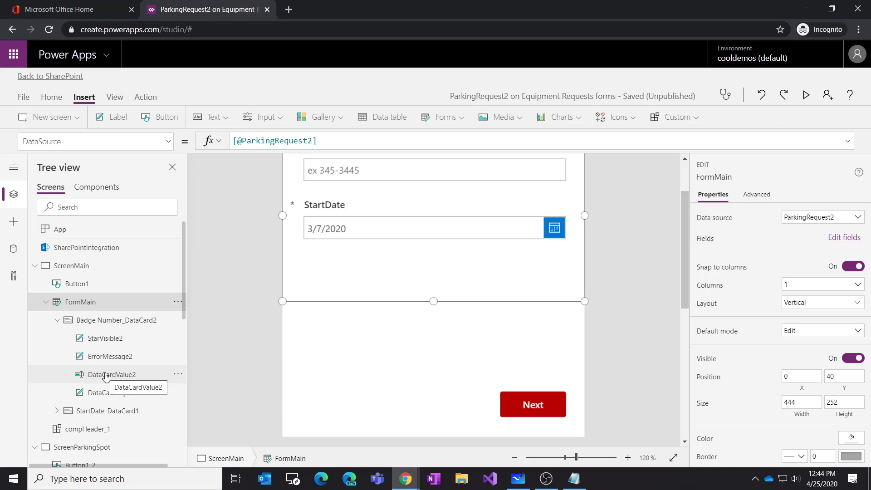
click(108, 248)
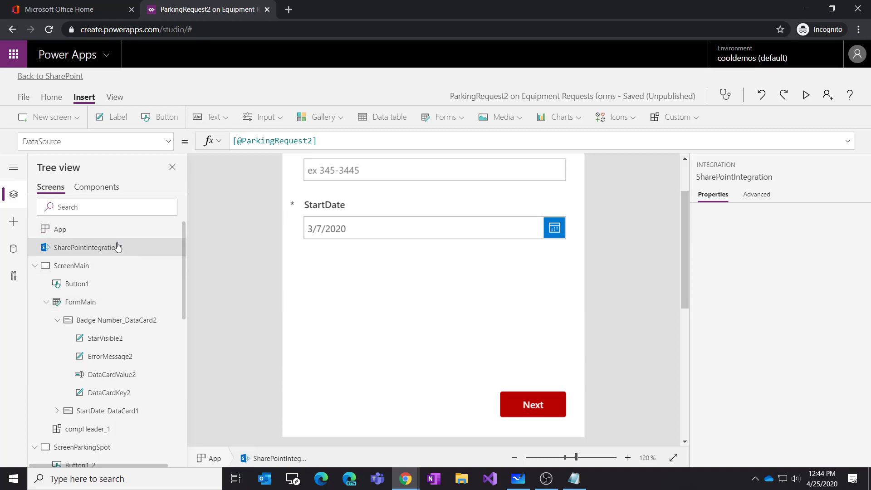
click(168, 143)
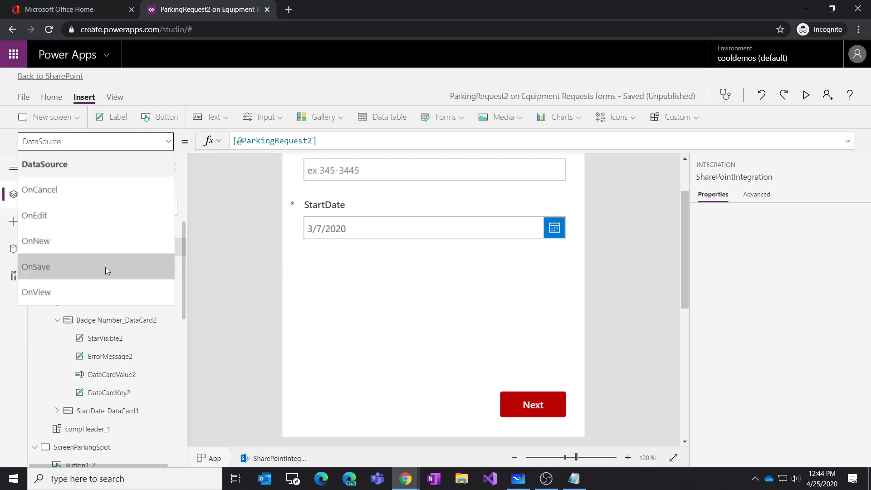
click(104, 242)
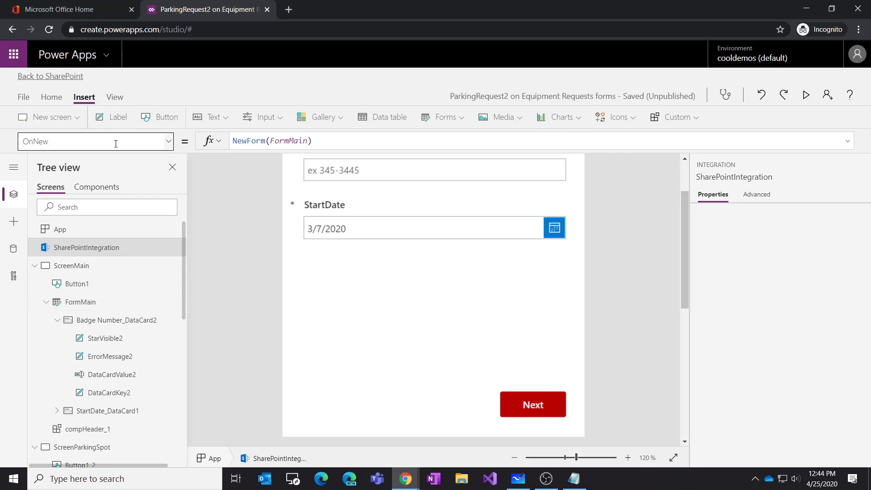
click(340, 141)
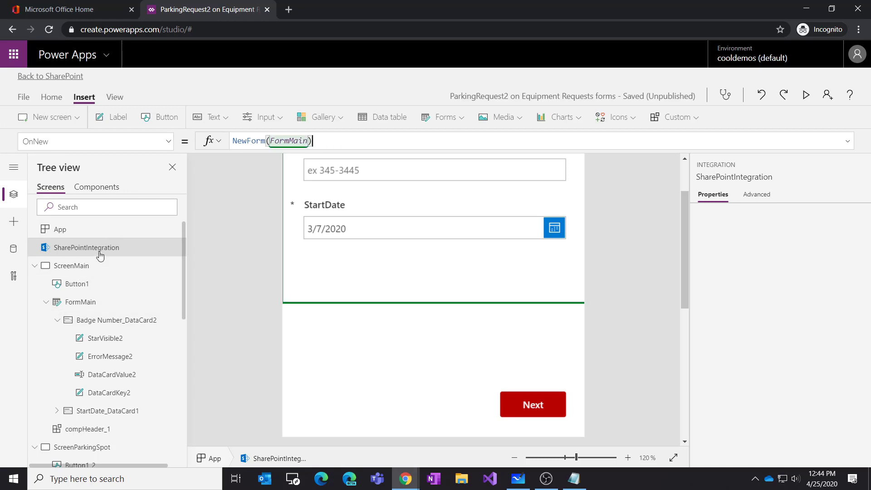
click(168, 141)
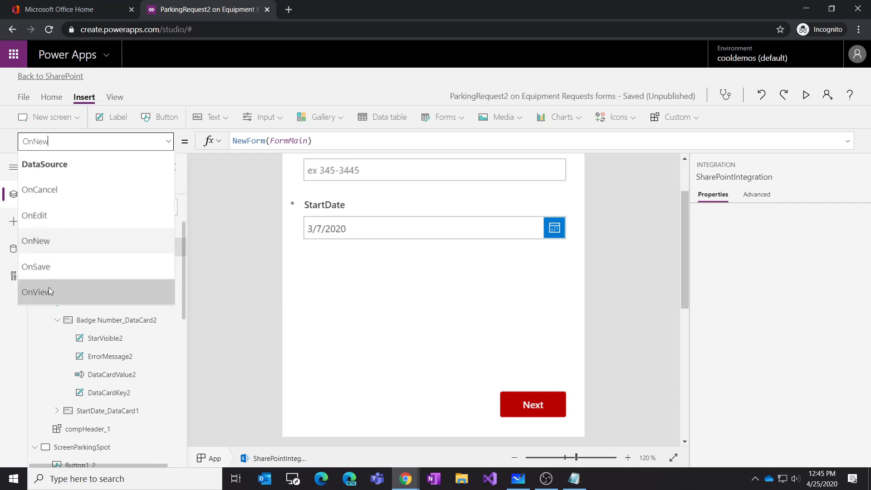
click(321, 142)
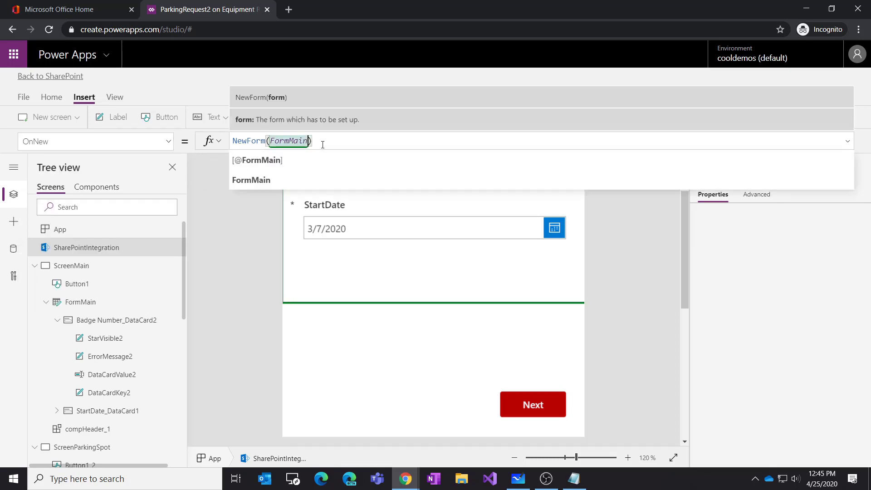
text(Set(var)
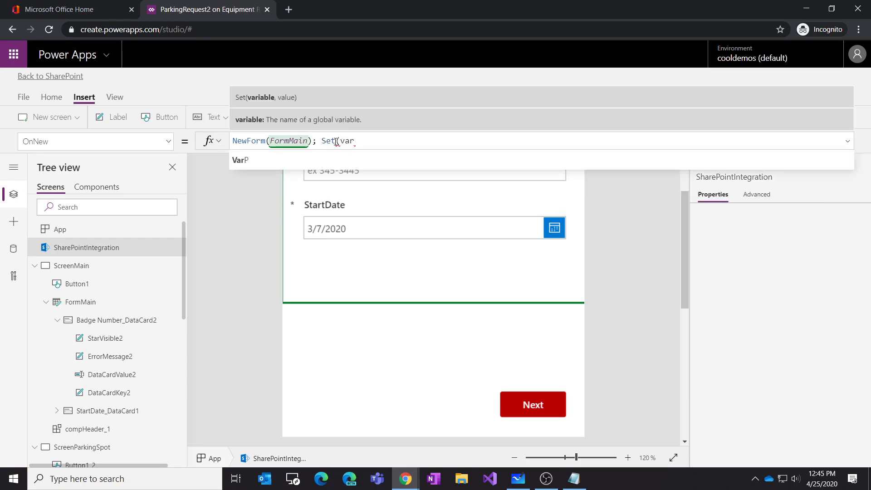
text(Form)
text(Mo)
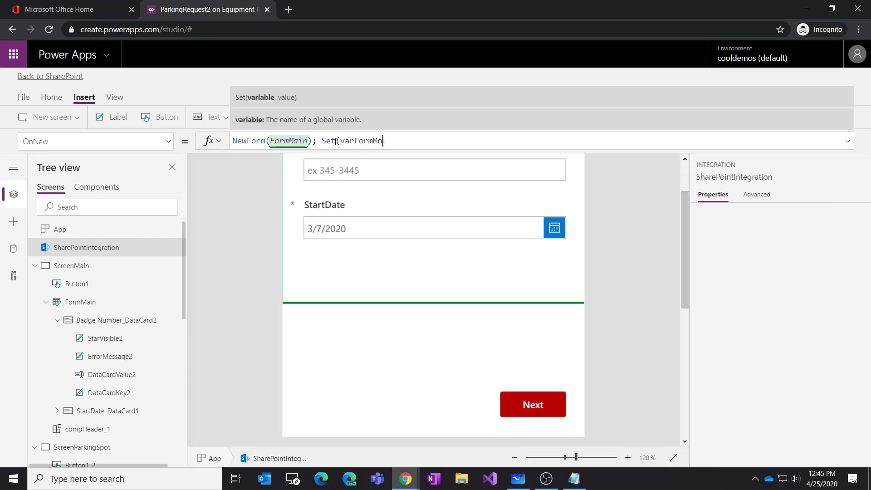
text(se, )
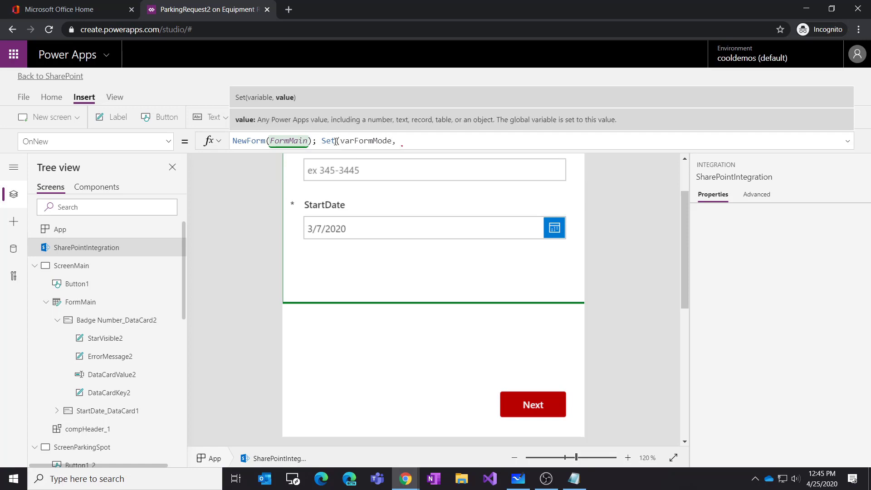
text(Formmo)
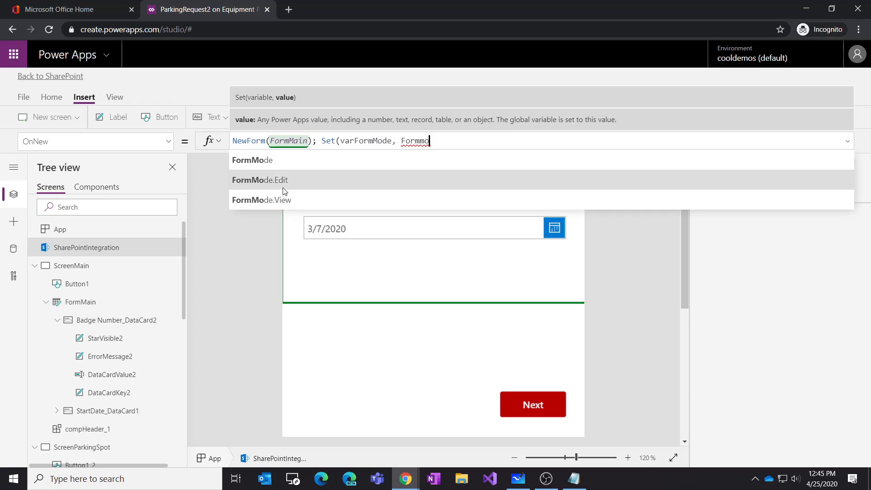
click(328, 181)
key(BackSpace)
key(BackSpace)
key(BackSpace)
key(BackSpace)
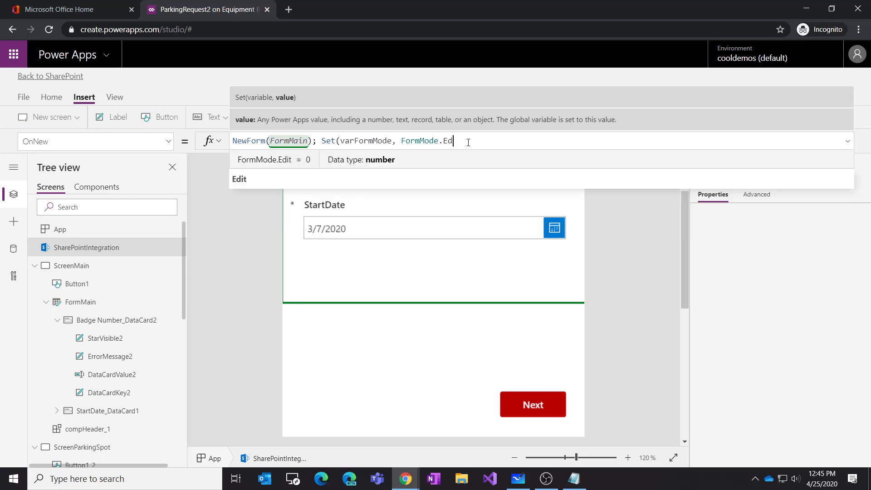
text(new)
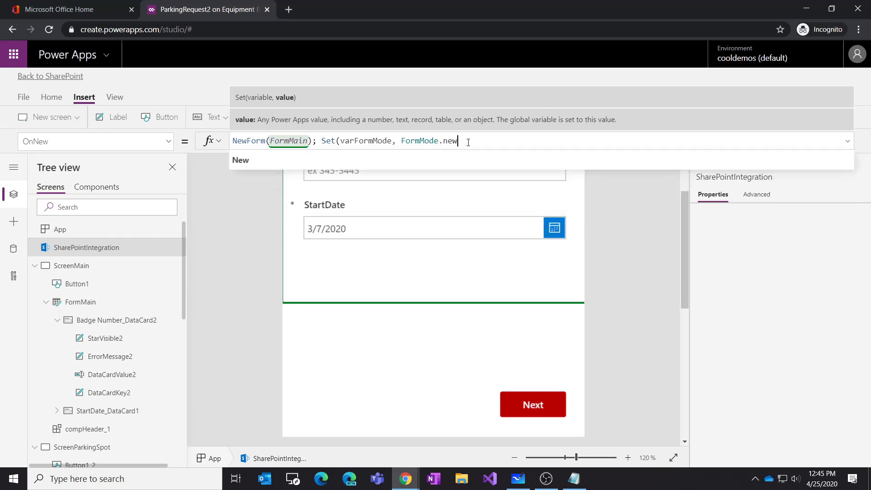
text())
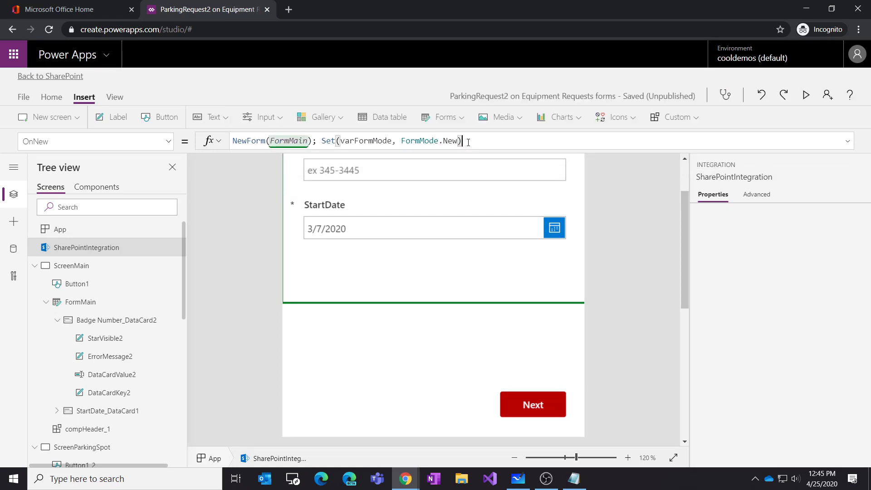
Step: Copy the Set call to SharePointIntegration's OnEdit formula after EditForm(FormMain) and change it to Set(varFormMode, Edit)
drag(480, 143, 322, 141)
key(ctrl+c)
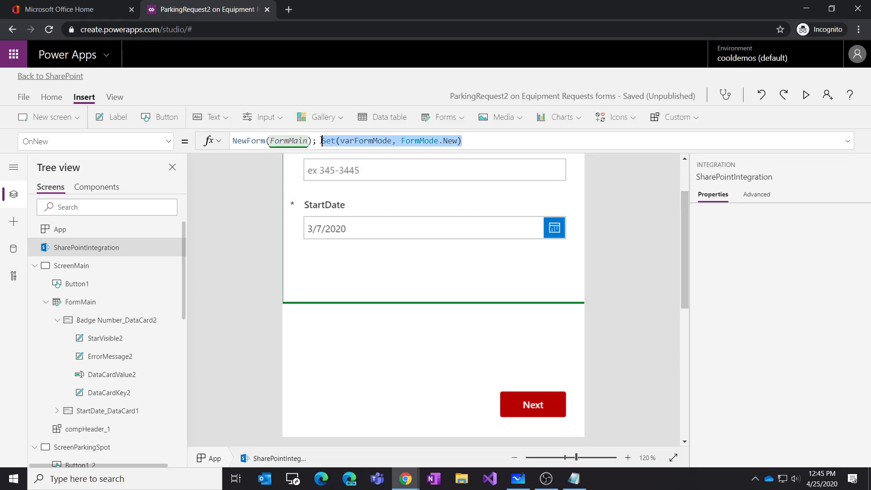
click(168, 141)
click(111, 215)
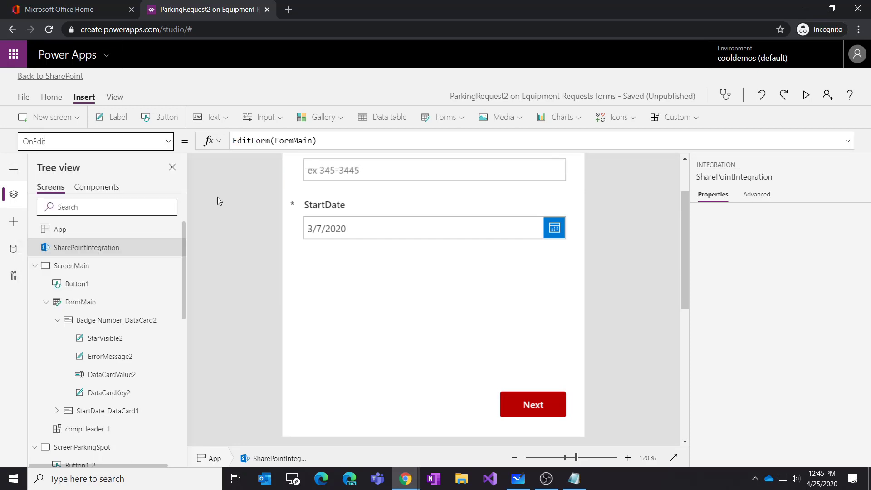
click(348, 144)
text(;)
key(ctrl+v)
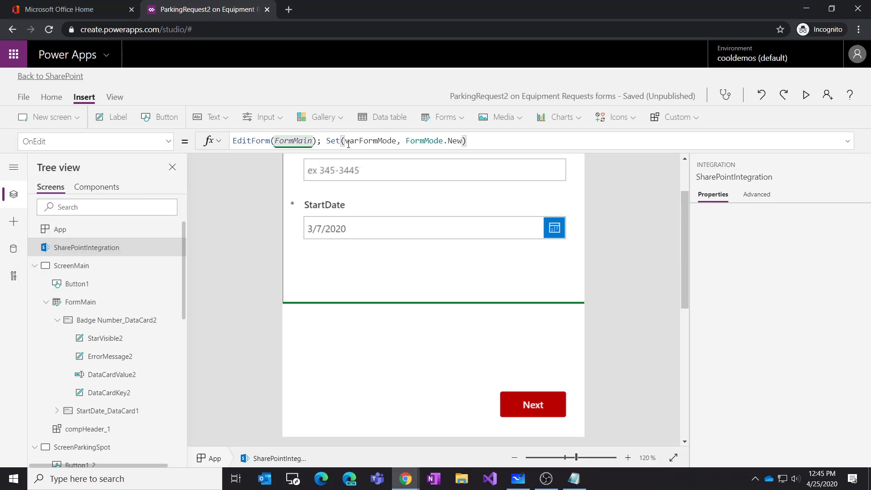
double_click(455, 141)
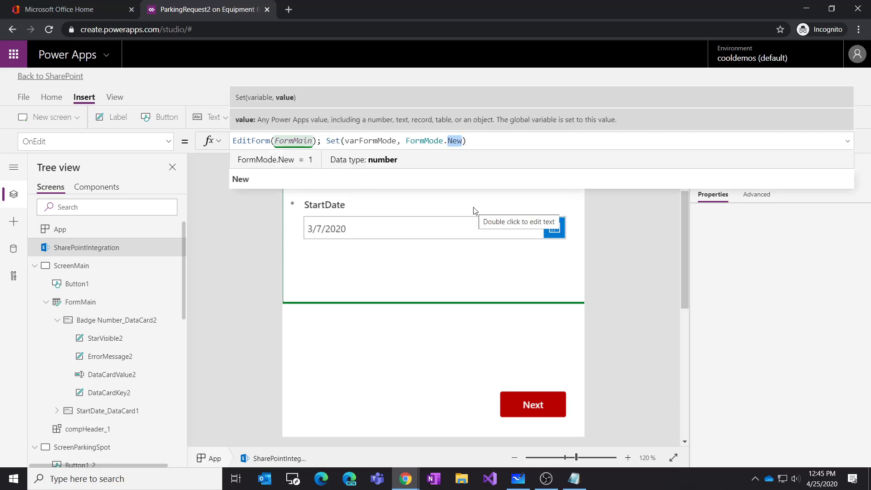
key(BackSpace)
text(ed)
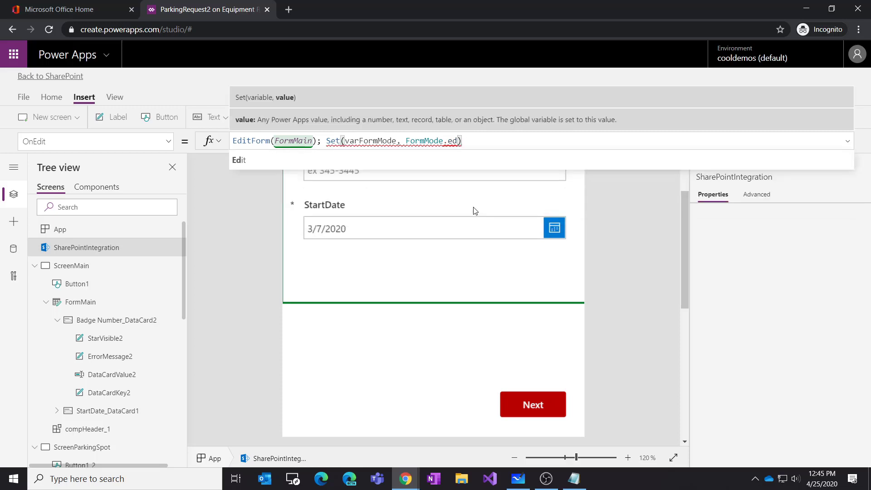
key(Tab)
Step: Add the copied Set call after ViewForm(FormMain) in SharePointIntegration's OnView formula, changed to Set(varFormMode, View)
click(95, 141)
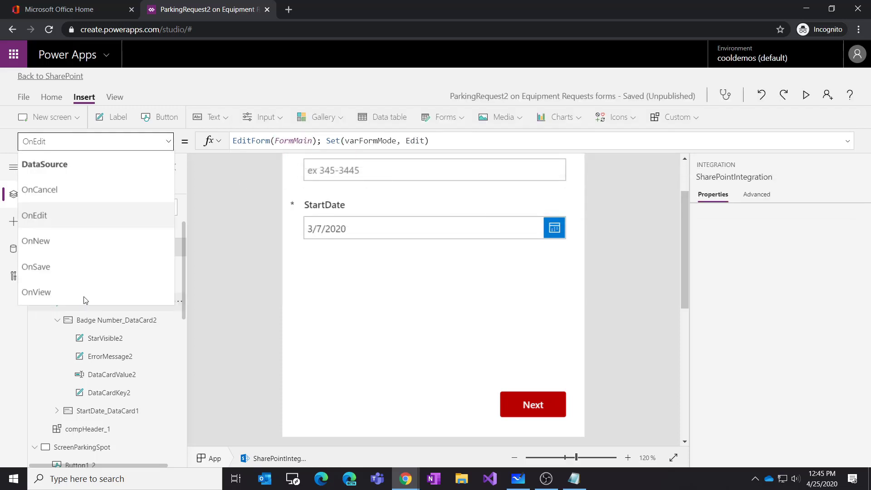
click(45, 293)
click(329, 143)
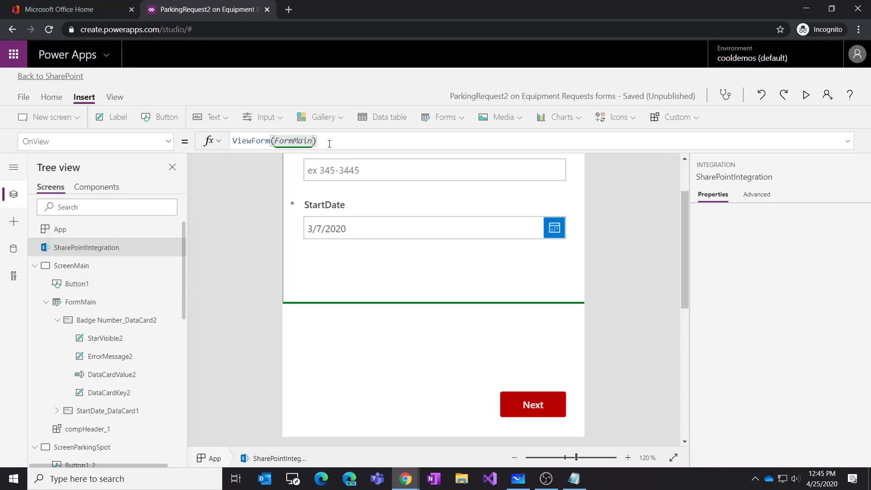
text(; Set(varFormMode, FormMode.New))
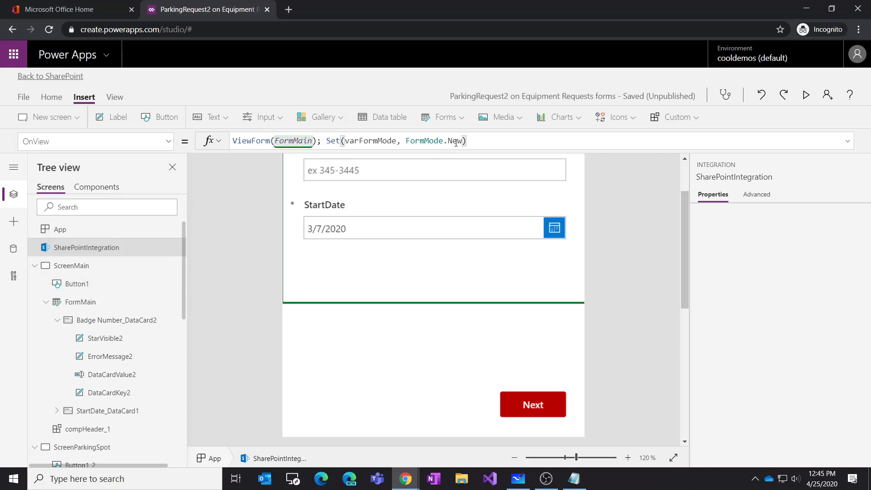
double_click(456, 144)
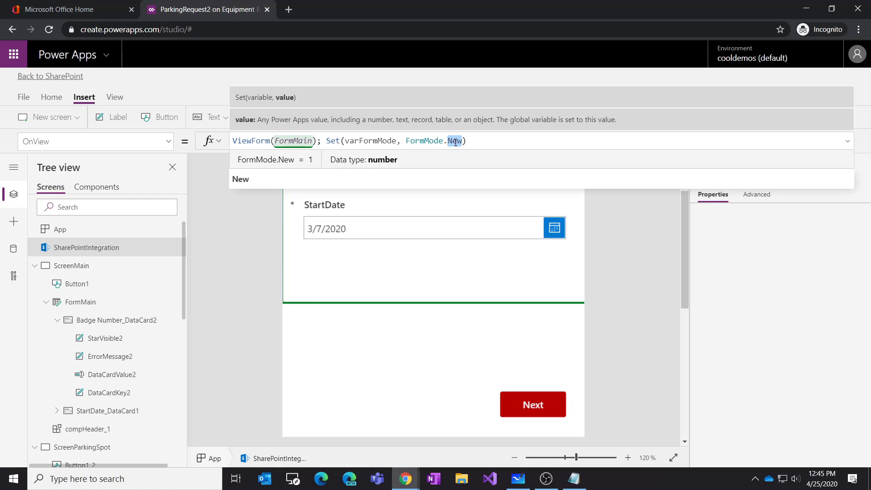
text(View)
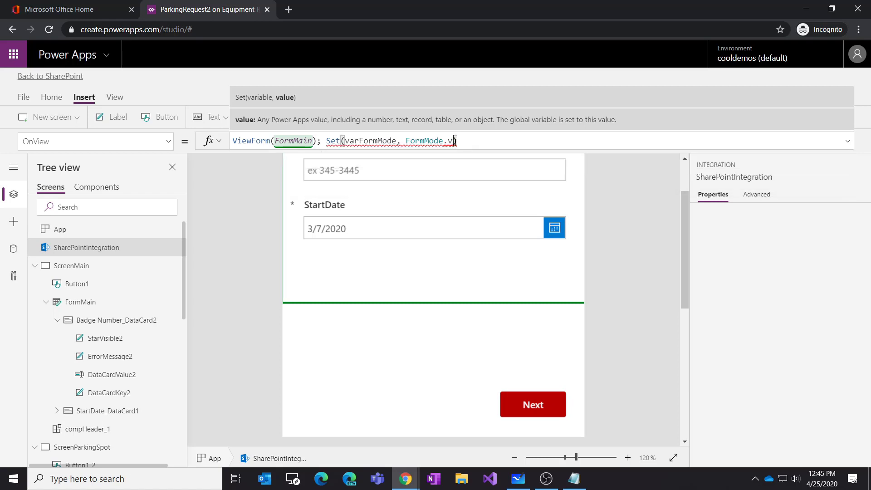
click(608, 315)
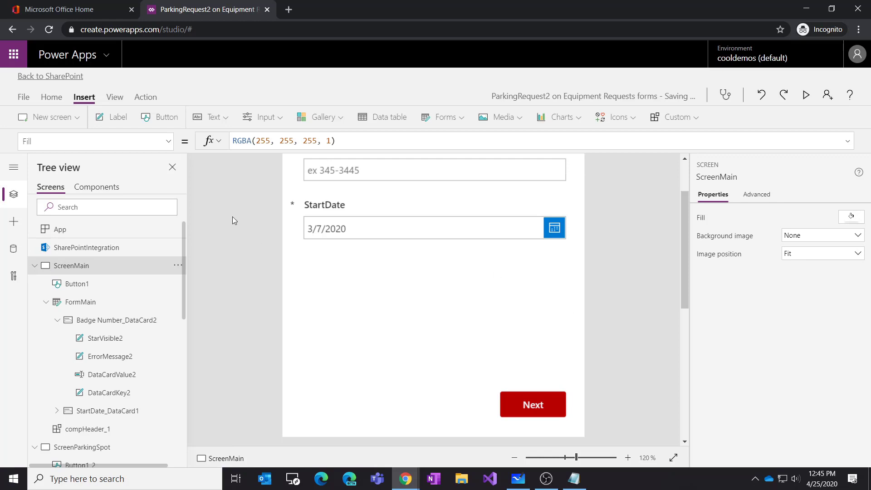
Step: Recheck the OnView formula of SharePointIntegration and look over the property list of FormMain
click(111, 249)
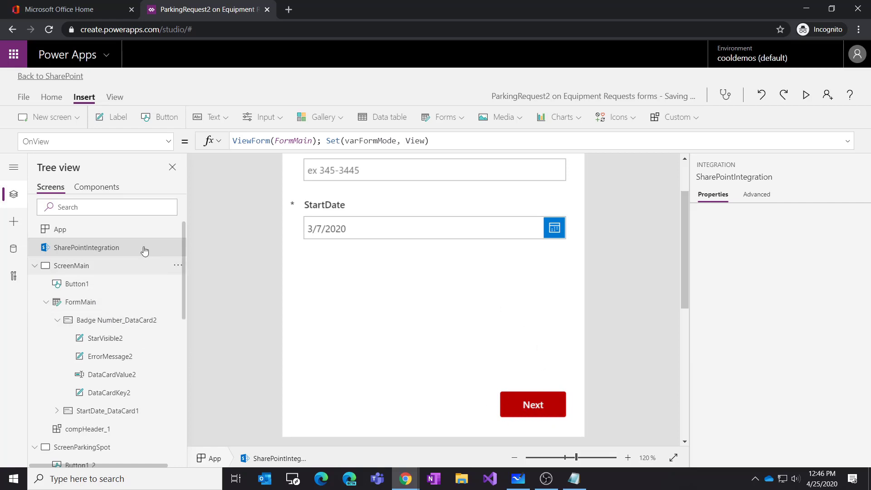
click(92, 308)
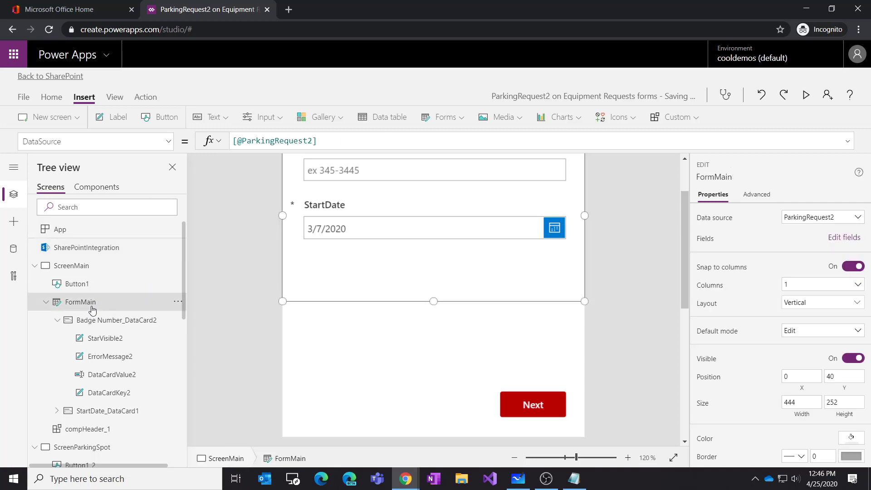
click(168, 145)
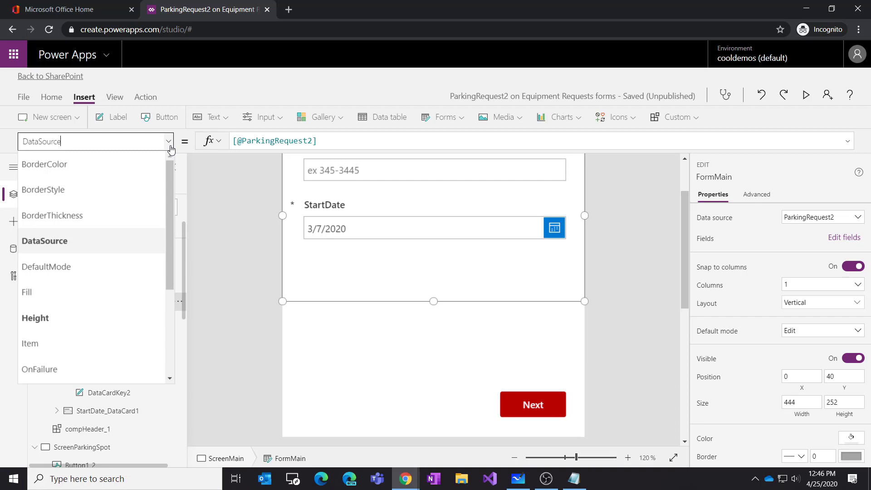
Step: Switch to SharePoint in a separate tab and open the ParkingRequest2 list on the Equipment Requests site
click(96, 9)
click(541, 144)
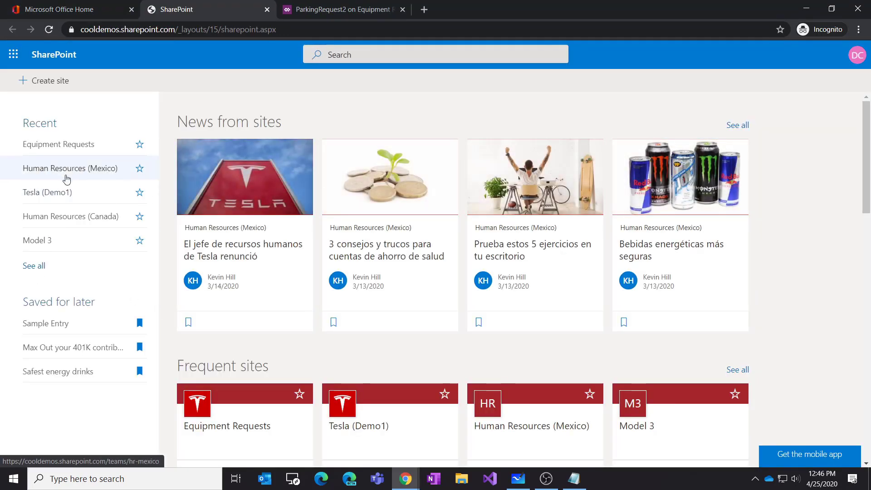
click(60, 145)
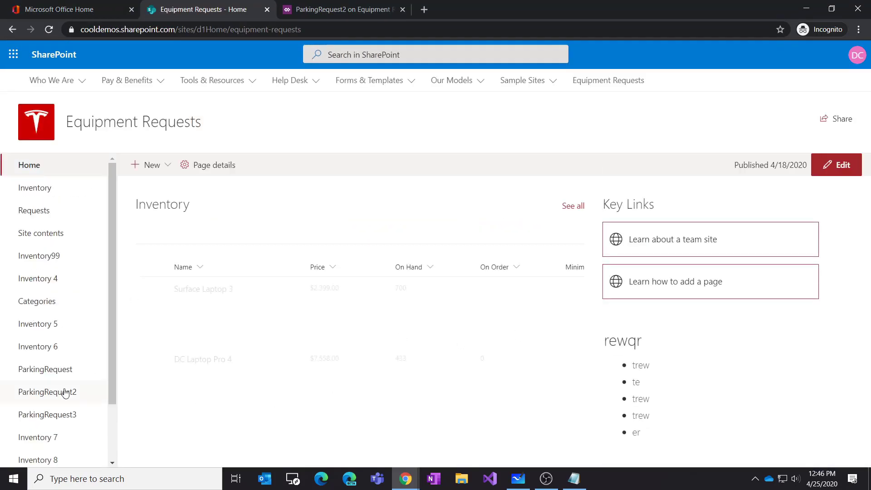
click(60, 393)
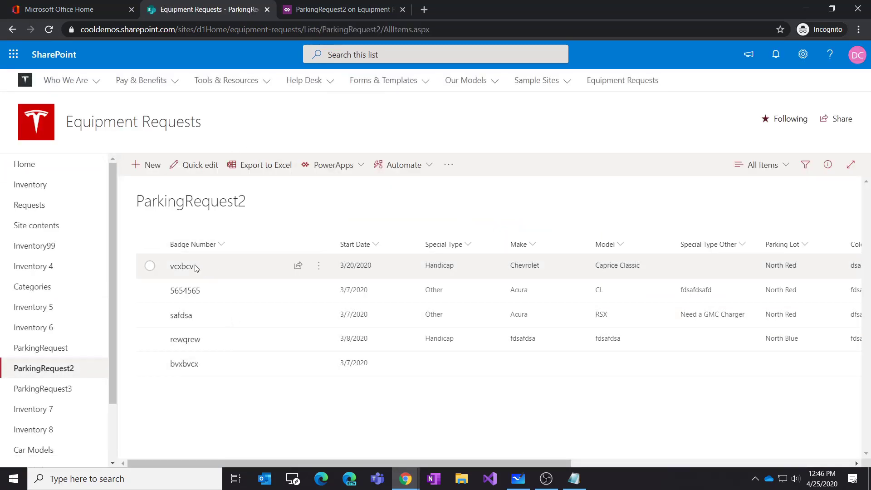
Step: Select the first request in the ParkingRequest2 list and examine its values across all columns
click(151, 266)
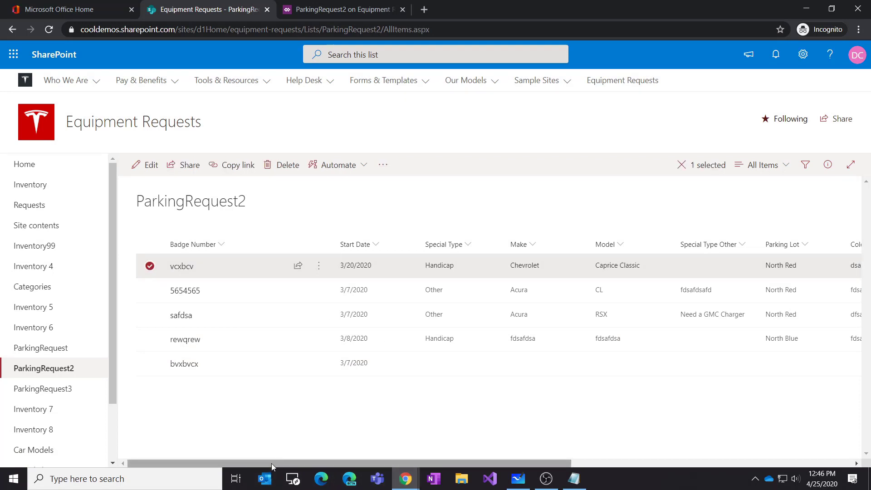
drag(272, 464, 291, 474)
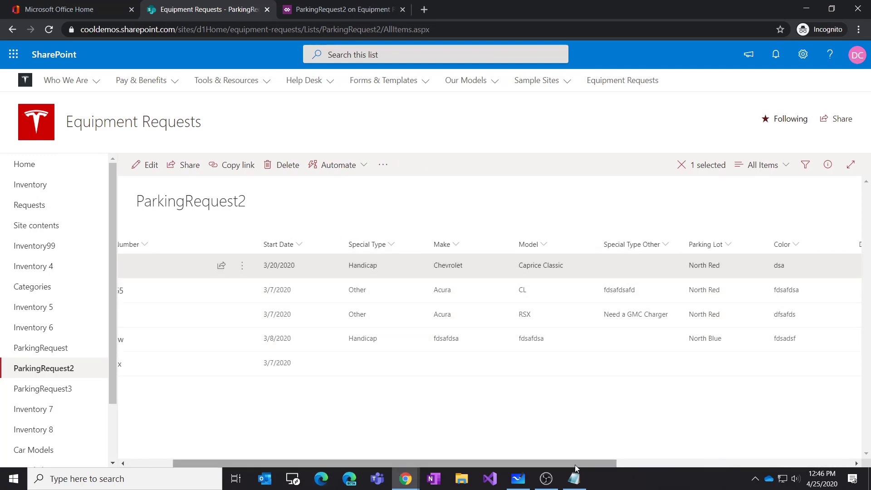
drag(574, 463, 536, 468)
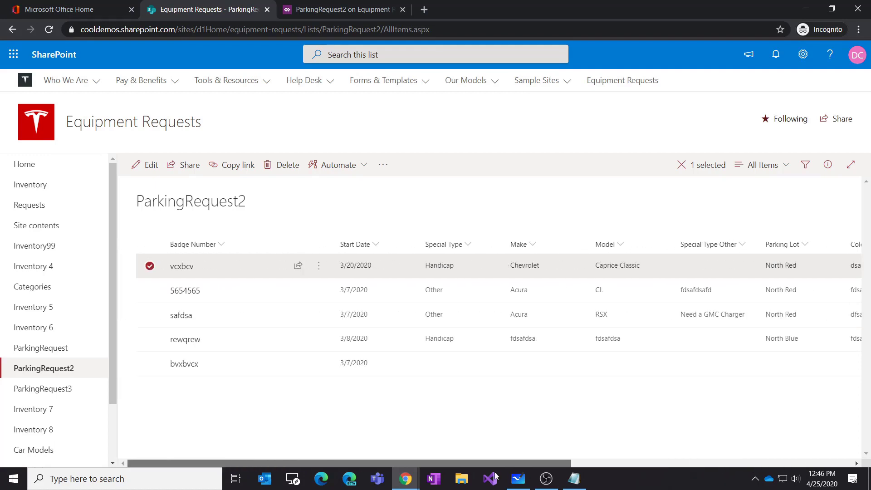
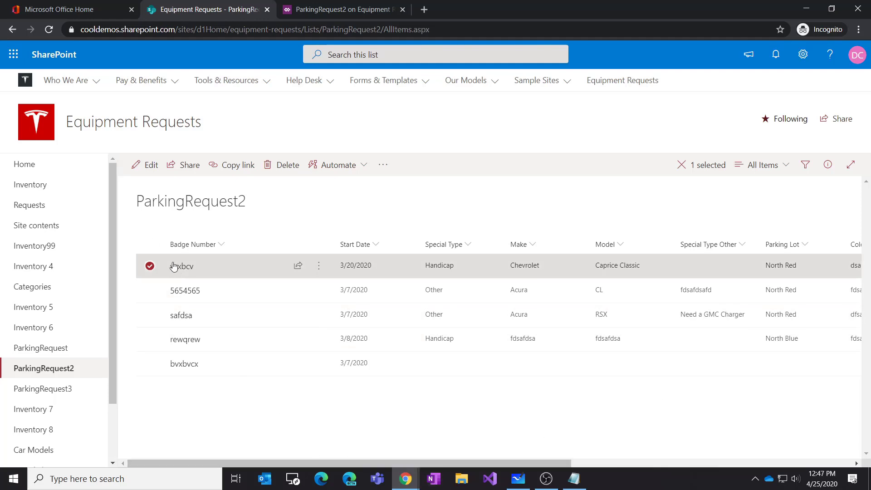
Step: Check the request's remaining columns in the list, return to the Power Apps form and look up FormMain's Item and DataSource properties
drag(252, 461, 295, 472)
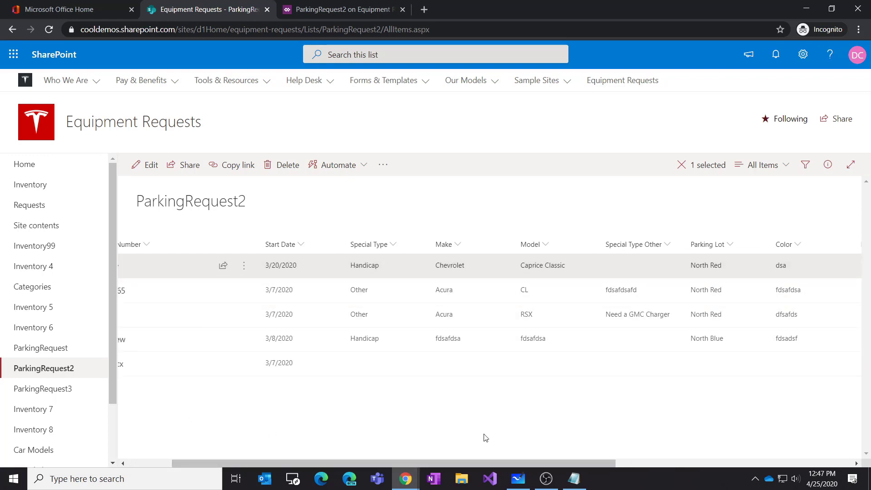
drag(466, 463, 363, 467)
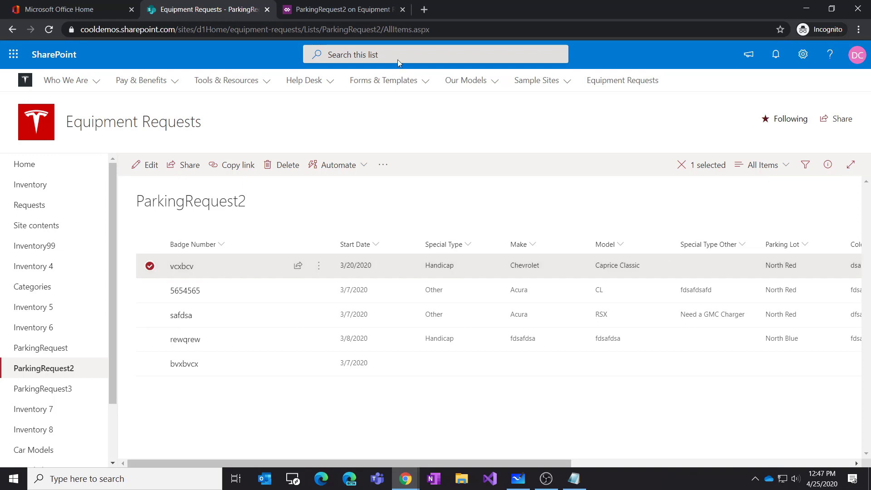
click(317, 10)
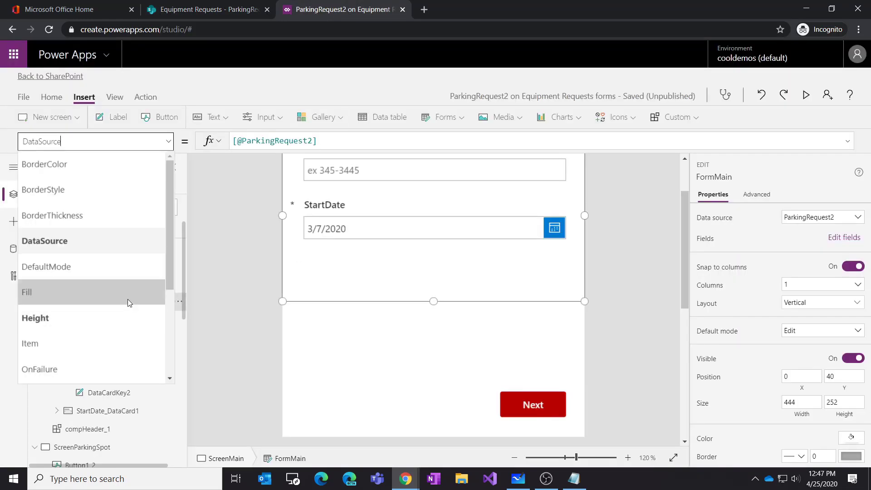
drag(168, 274, 164, 324)
click(118, 248)
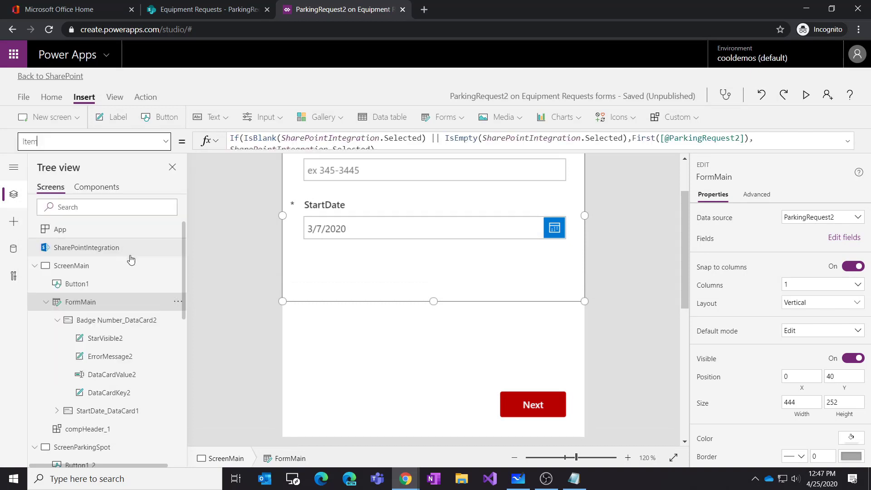
click(166, 145)
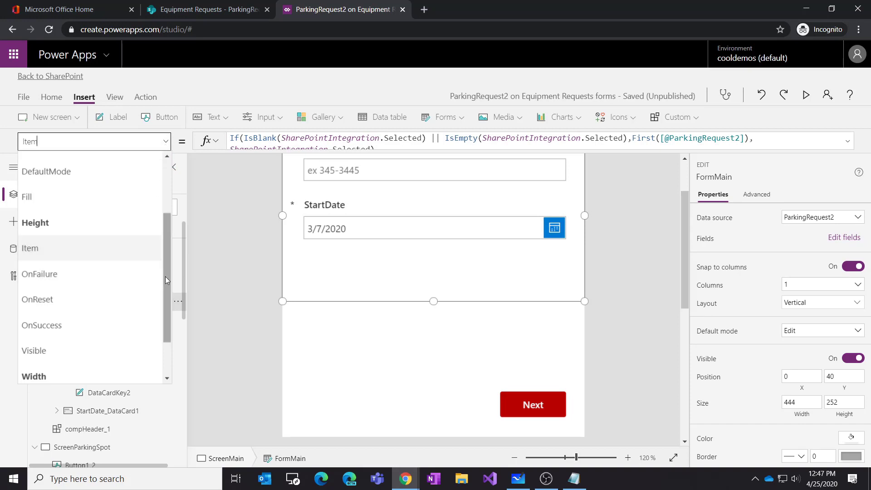
drag(164, 274, 170, 206)
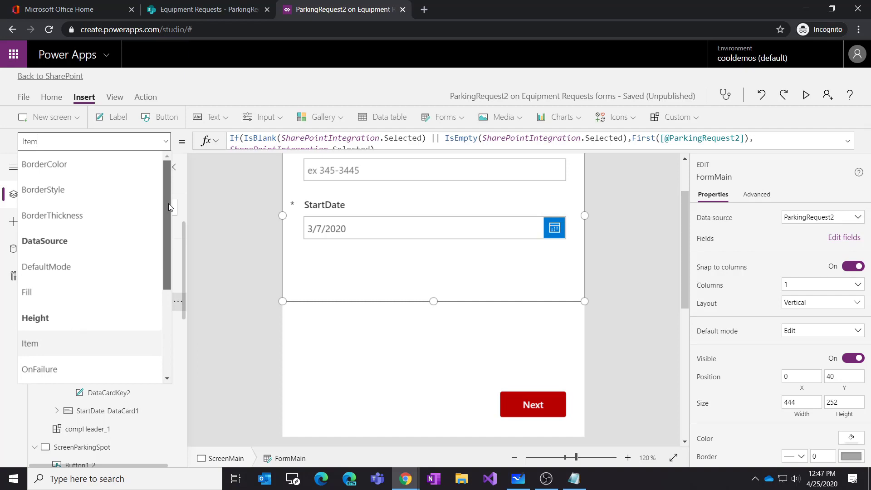
click(90, 237)
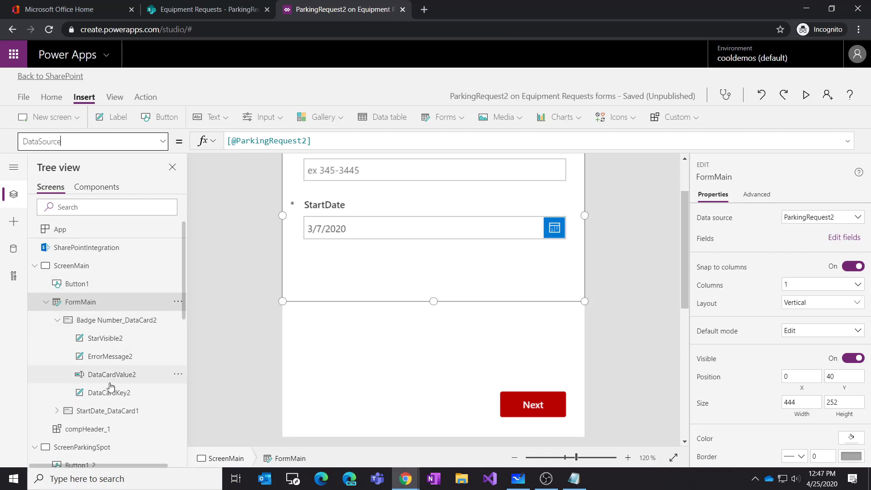
click(163, 142)
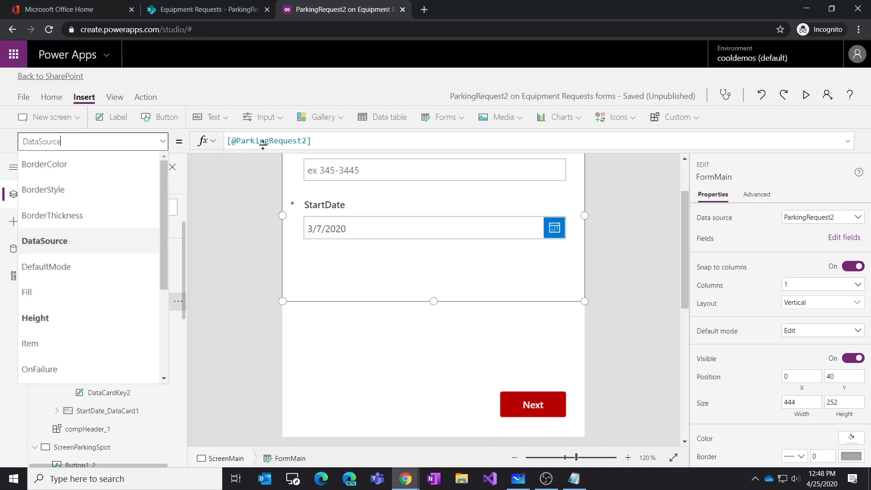
drag(164, 260, 163, 289)
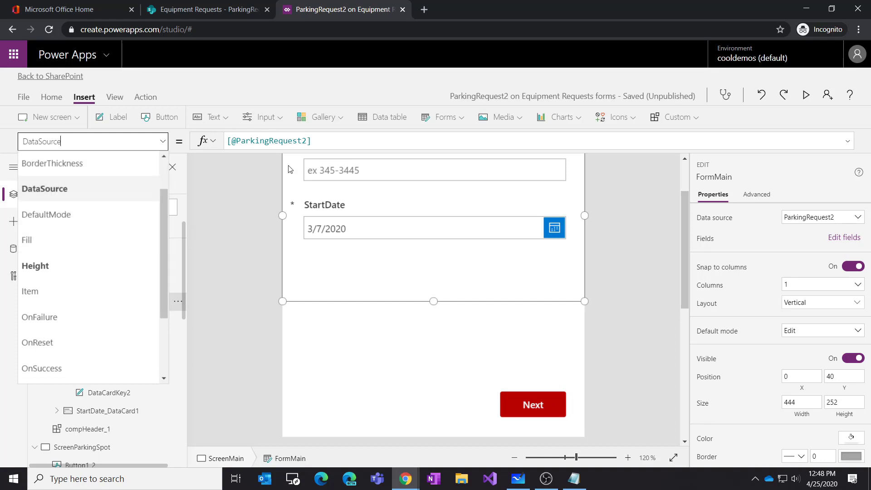
click(75, 292)
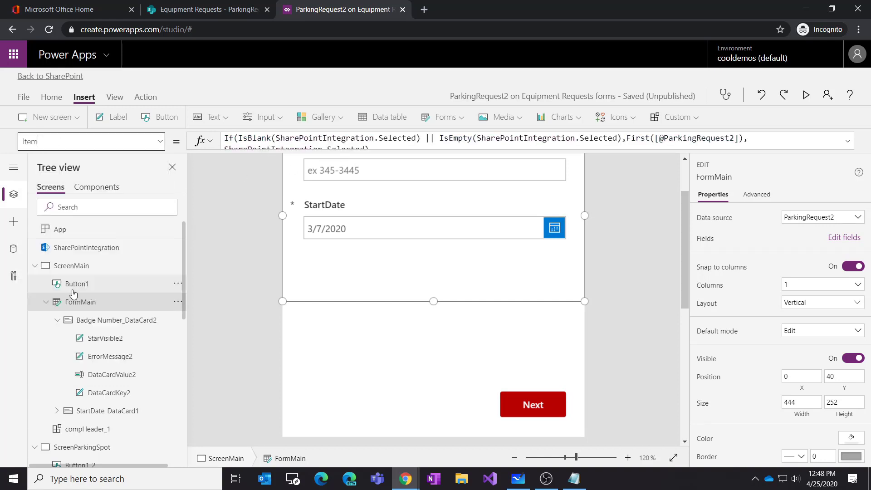
drag(253, 151, 253, 227)
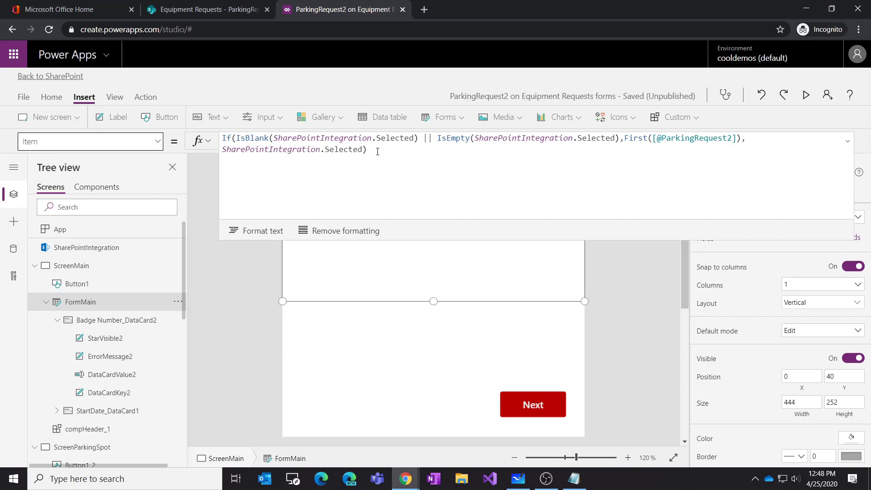
drag(377, 151, 221, 137)
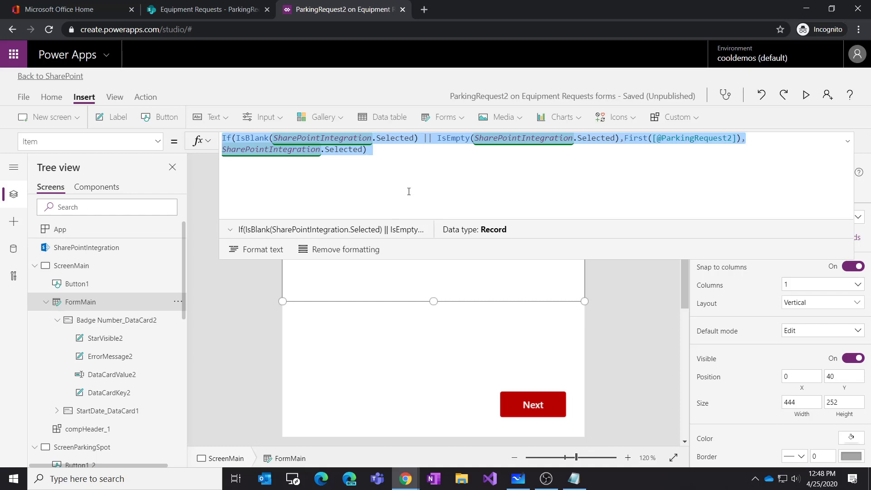
click(455, 187)
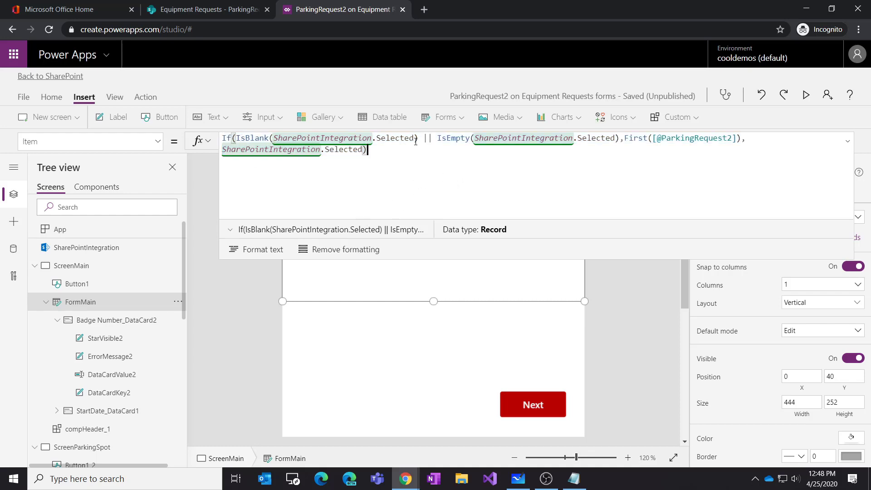
drag(415, 140, 274, 140)
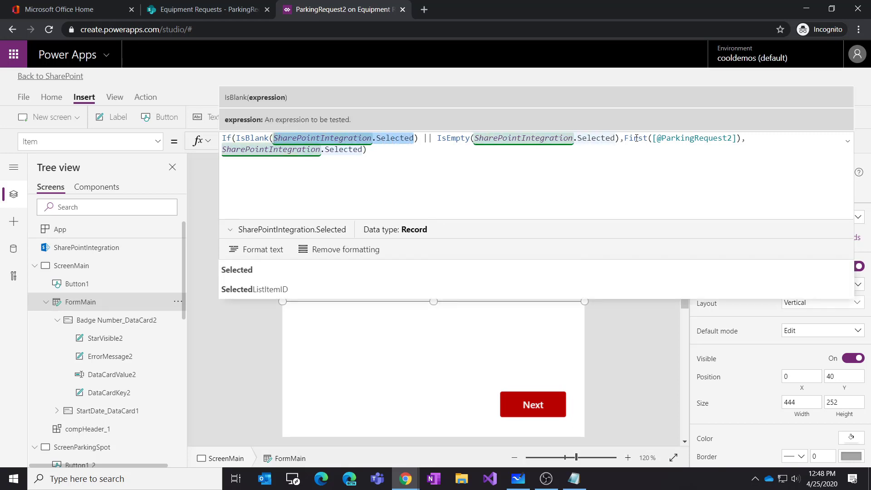
drag(626, 140, 736, 140)
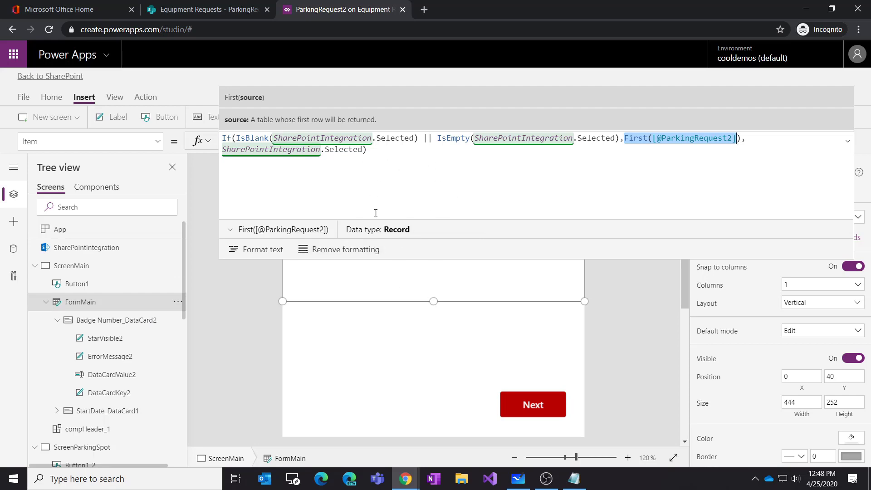
drag(366, 150, 214, 154)
Step: Switch to the ParkingRequest2 list in SharePoint and view the second through fifth requests in the Parking Spot Request form
click(200, 15)
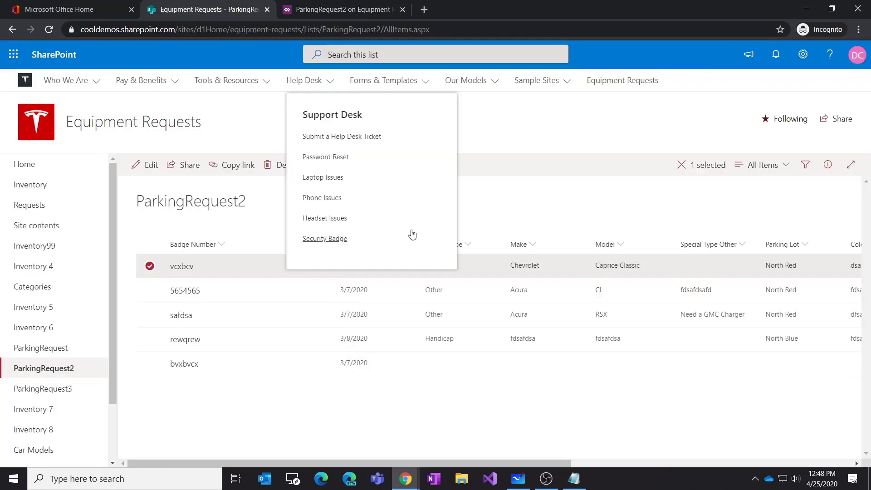
click(482, 204)
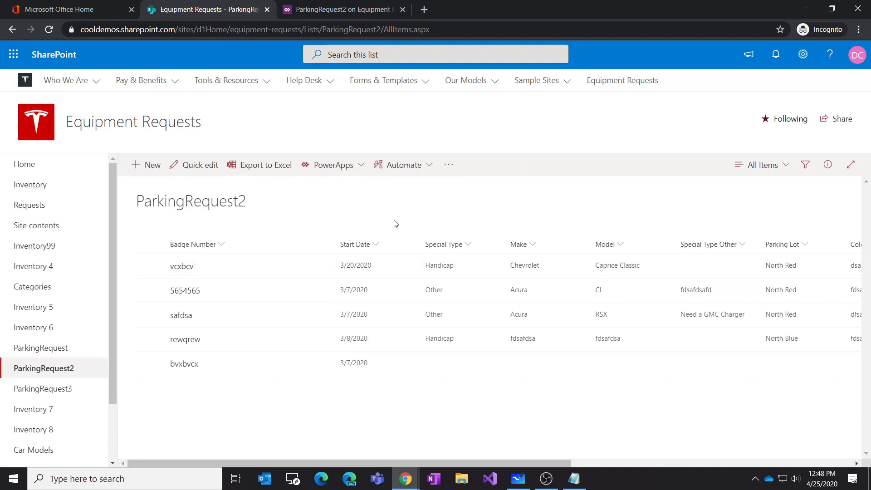
click(150, 267)
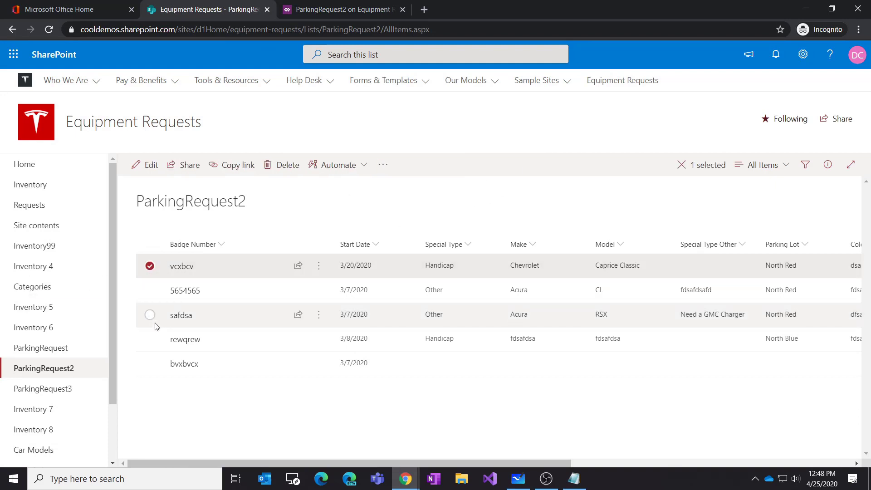
click(184, 290)
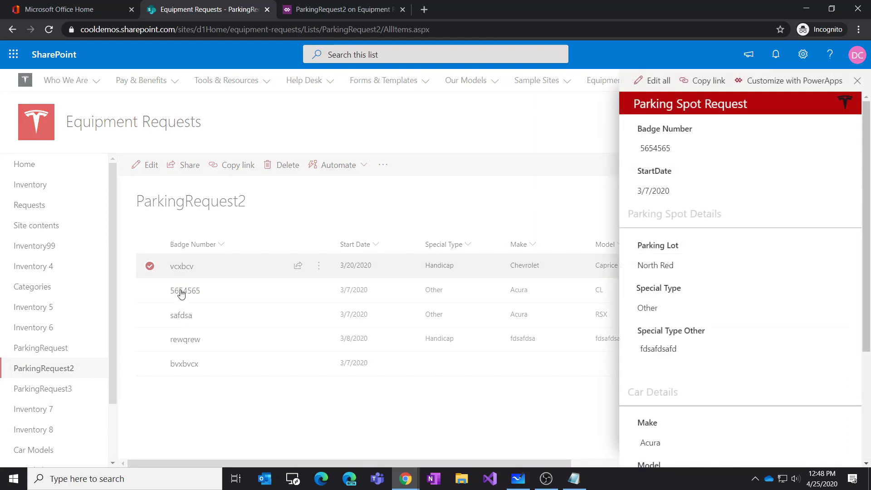
click(175, 314)
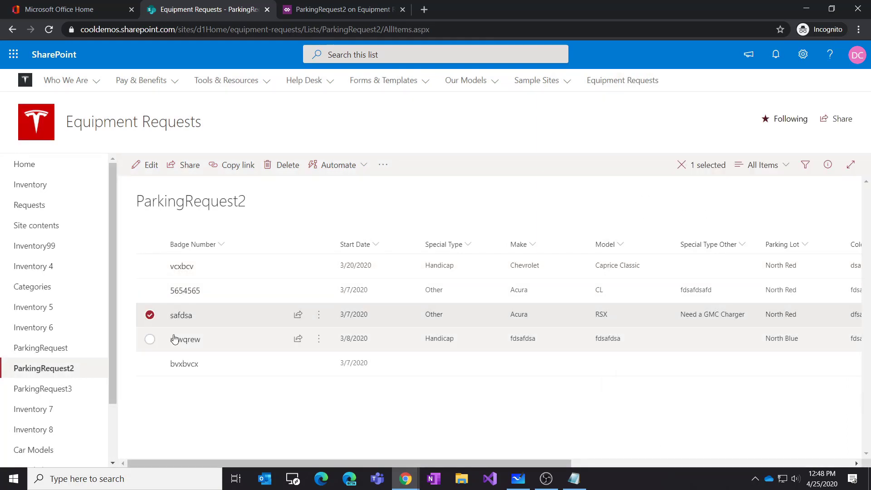
click(183, 317)
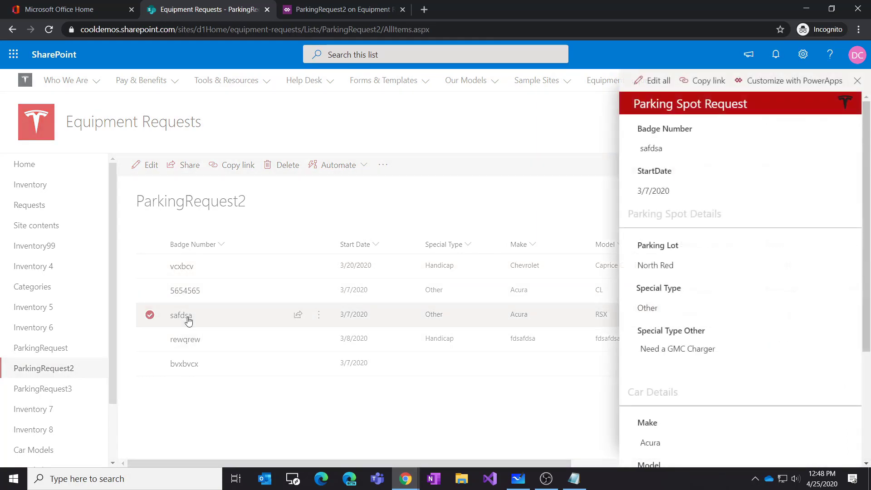
click(190, 341)
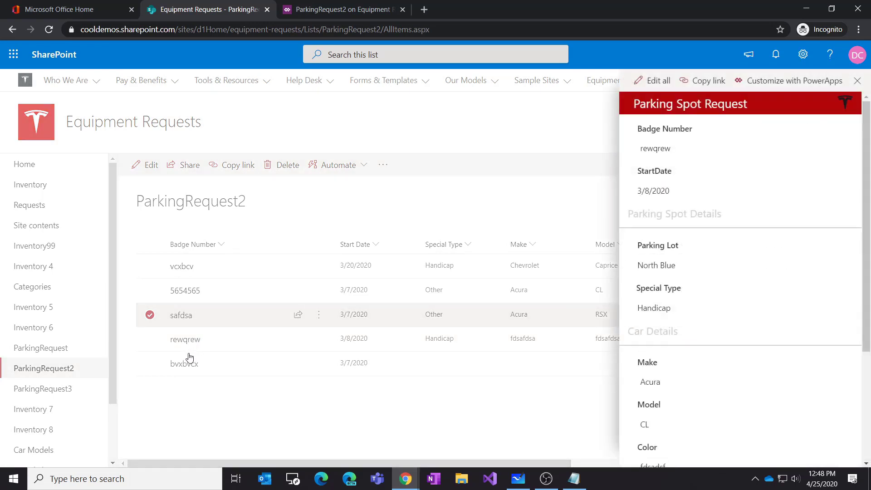
click(190, 358)
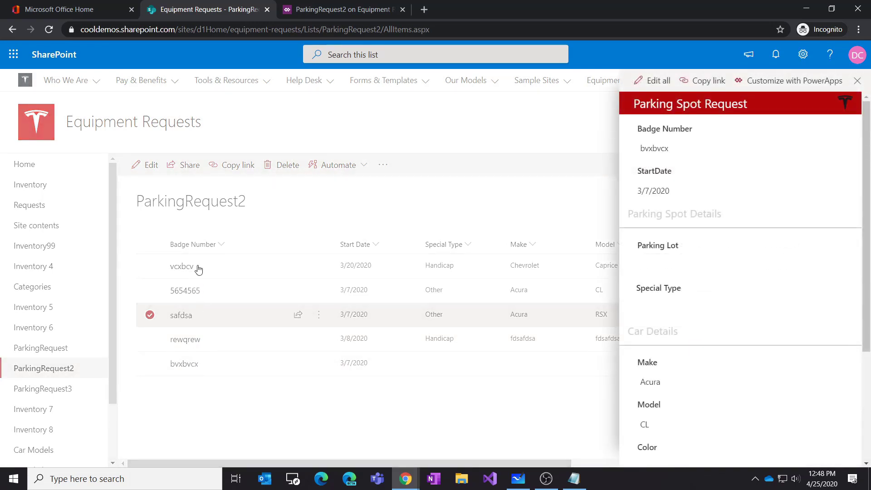
Step: Look at the last request in edit mode, close it, and open a blank new request with no item selected
click(662, 82)
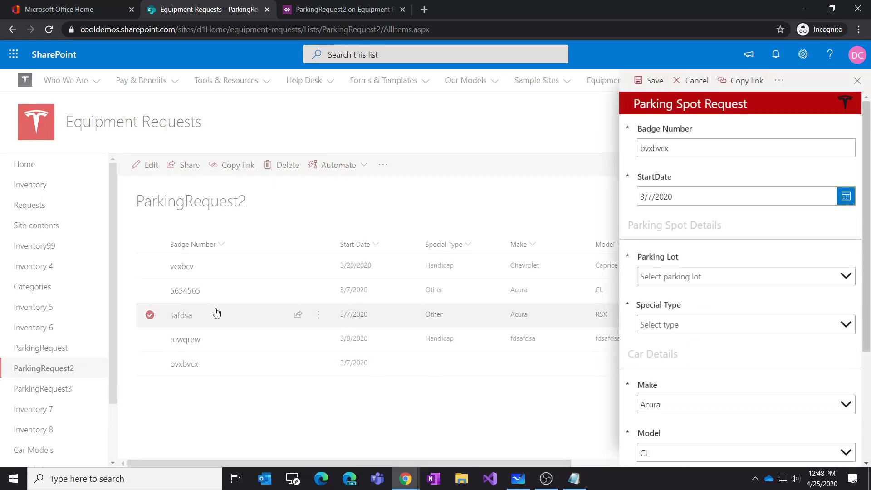
click(191, 295)
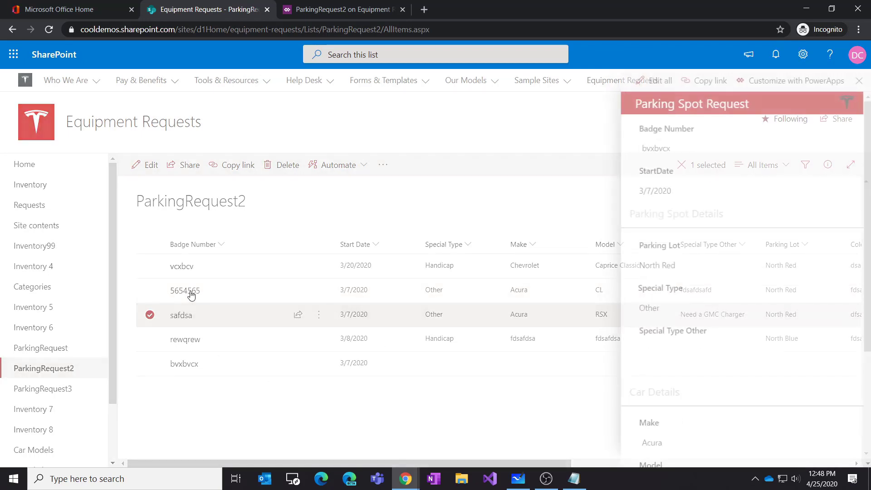
click(146, 158)
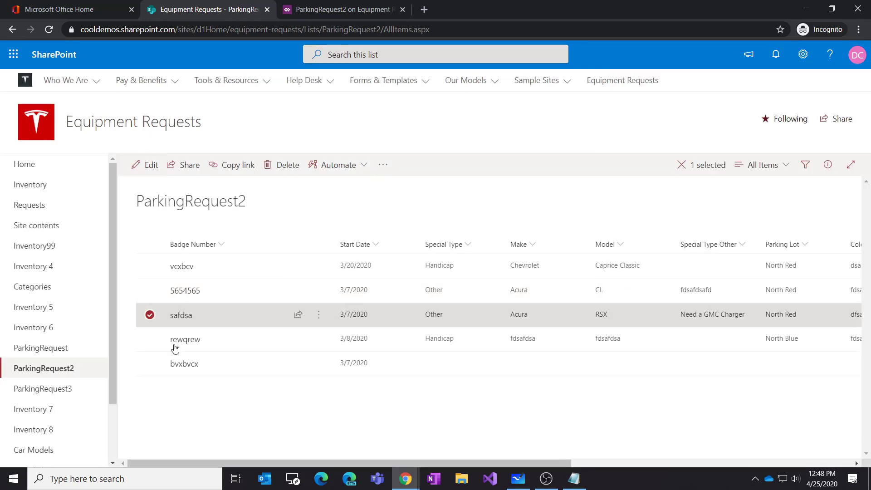
click(150, 314)
click(147, 165)
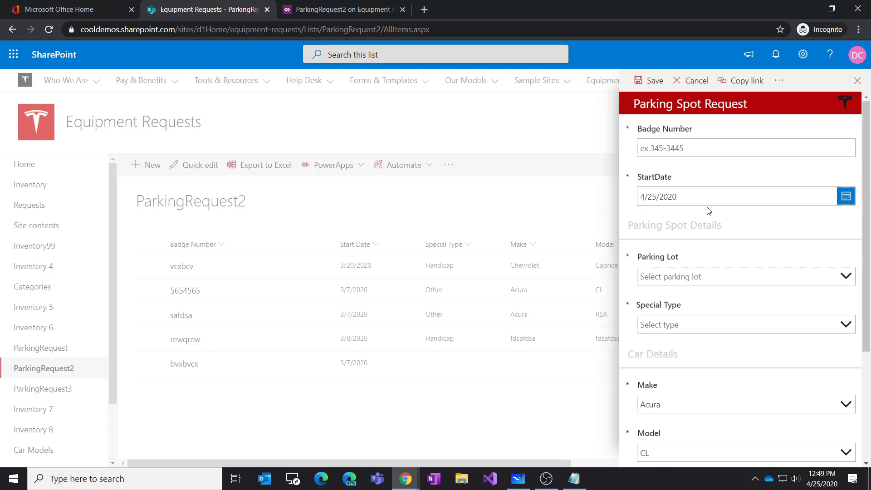
click(320, 9)
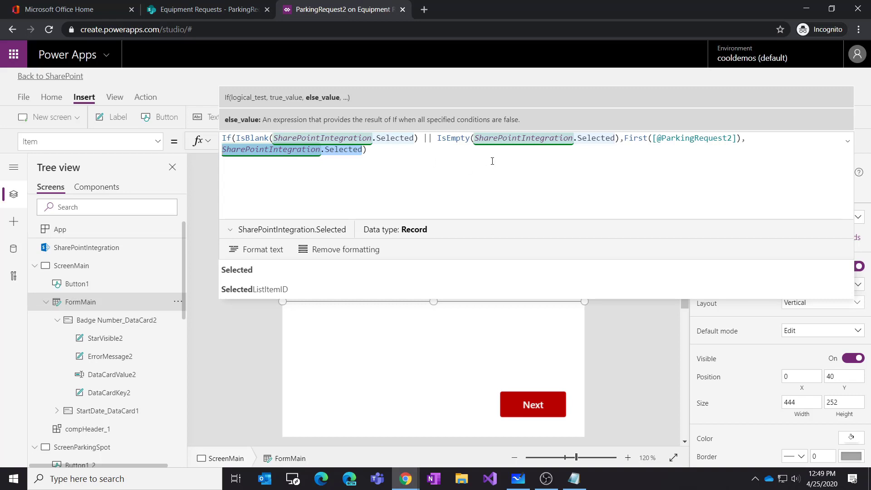
drag(626, 139, 741, 139)
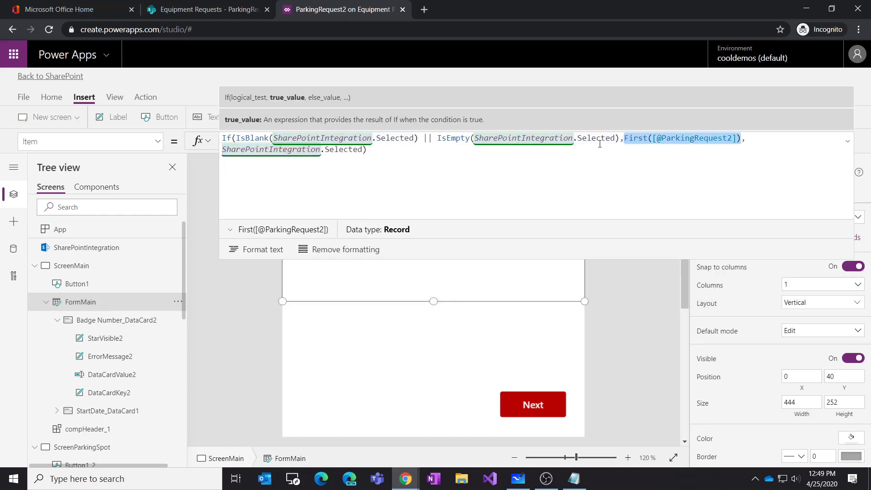
click(402, 154)
key(ctrl+a)
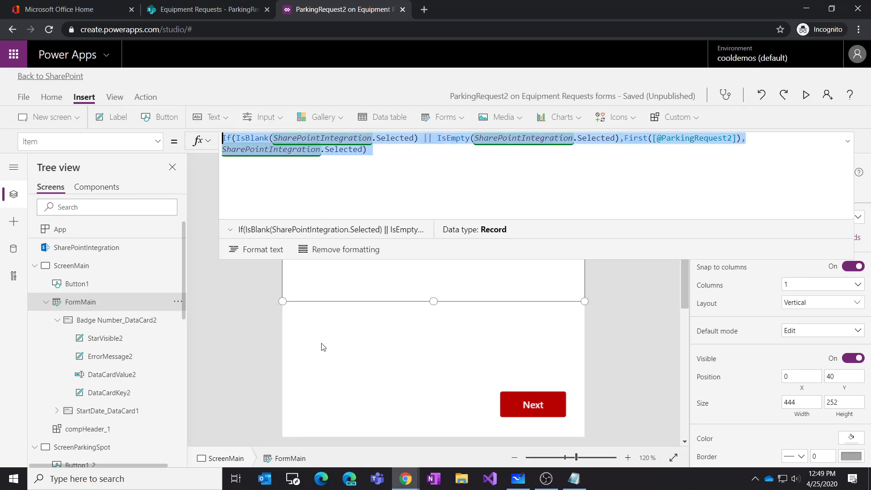
key(Delete)
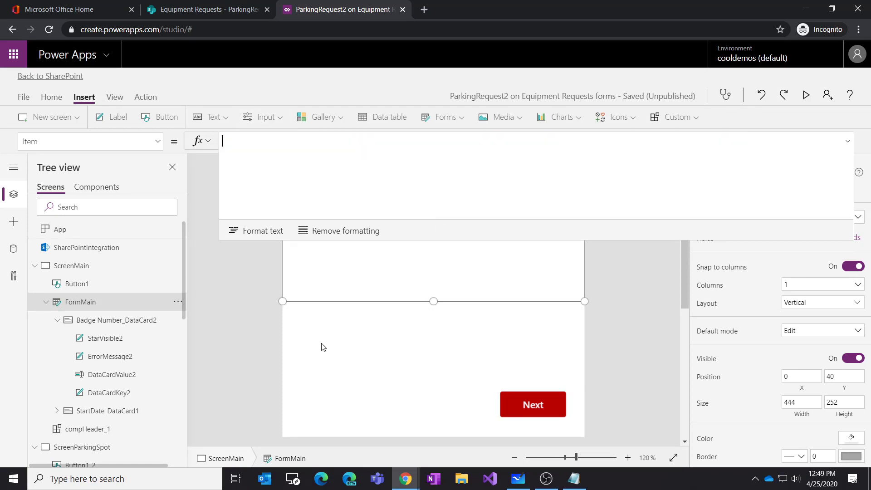
Step: Begin FormMain's new Item formula with an If condition testing varFormMode = FormMode.New
text(If)
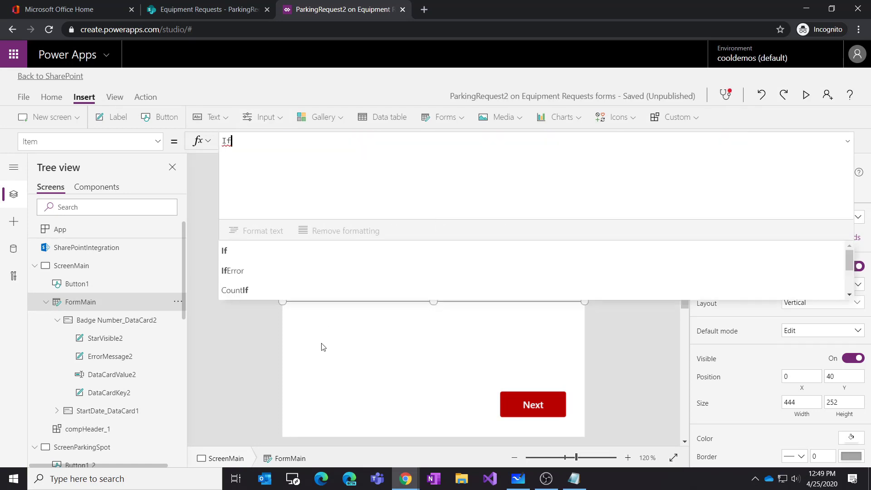
text(()
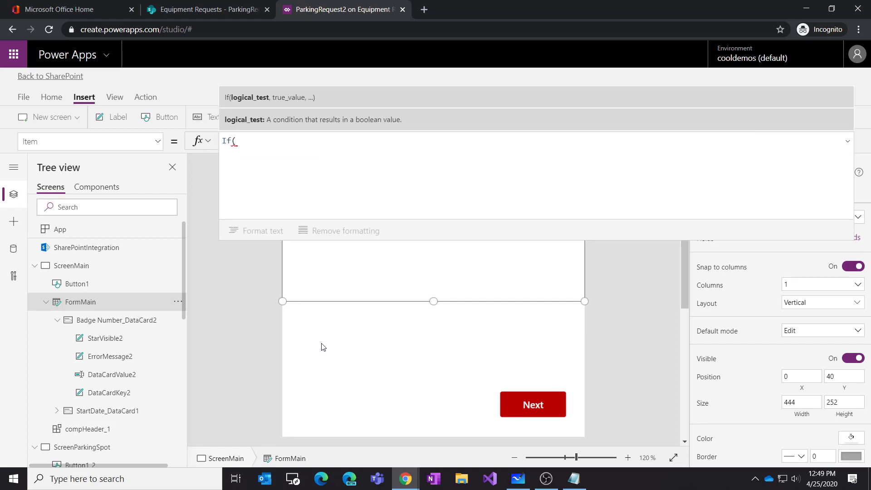
text(varFormMode)
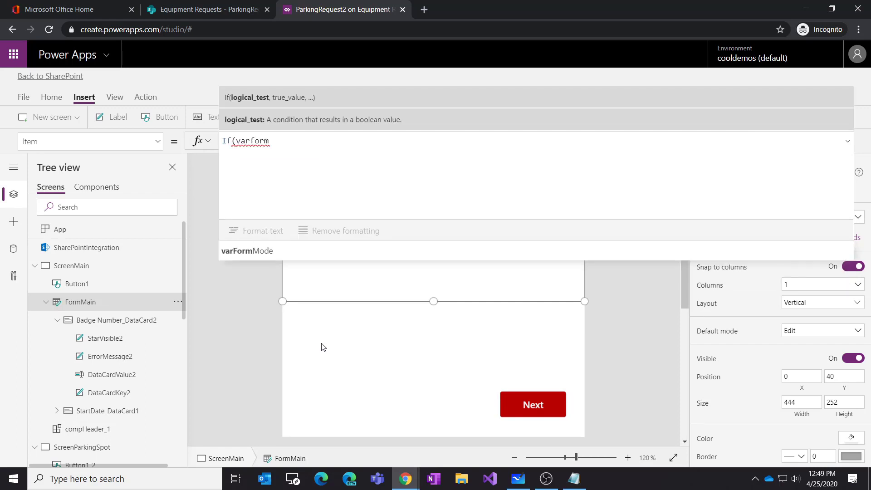
text(.ne)
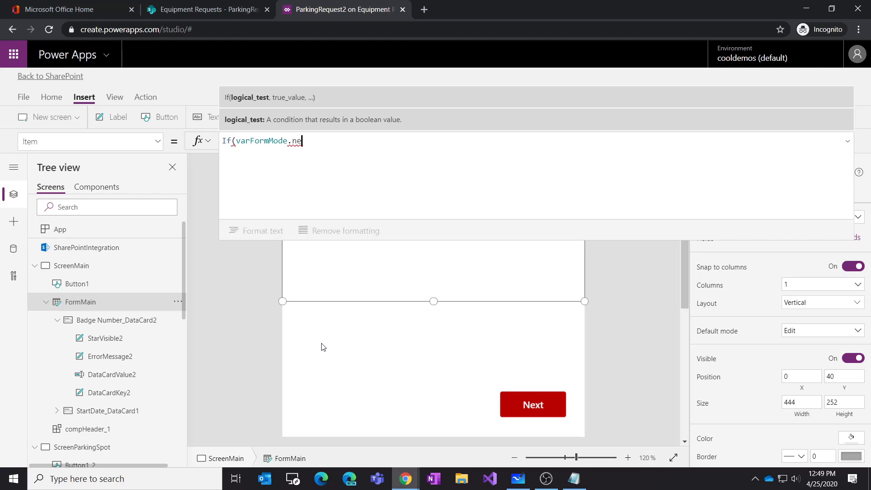
key(BackSpace)
key(BackSpace)
key(BackSpace)
text(= )
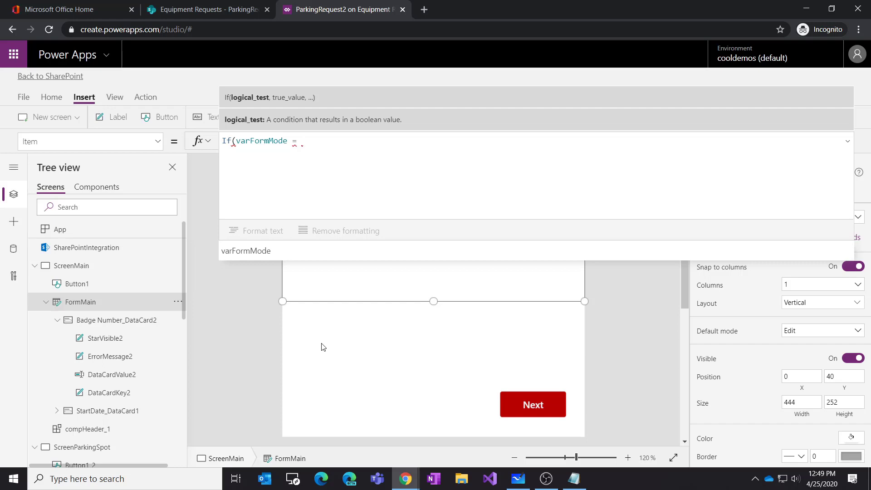
text(fro)
key(BackSpace)
key(BackSpace)
text(ormmo)
key(Tab)
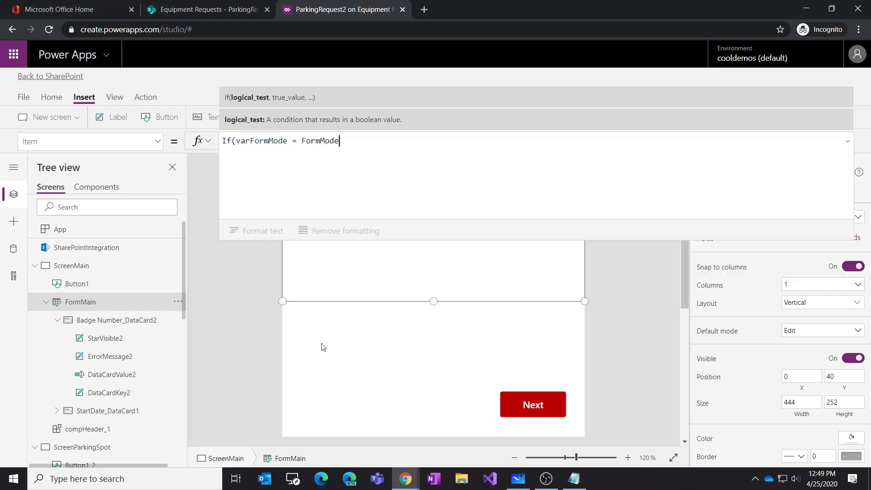
text(.)
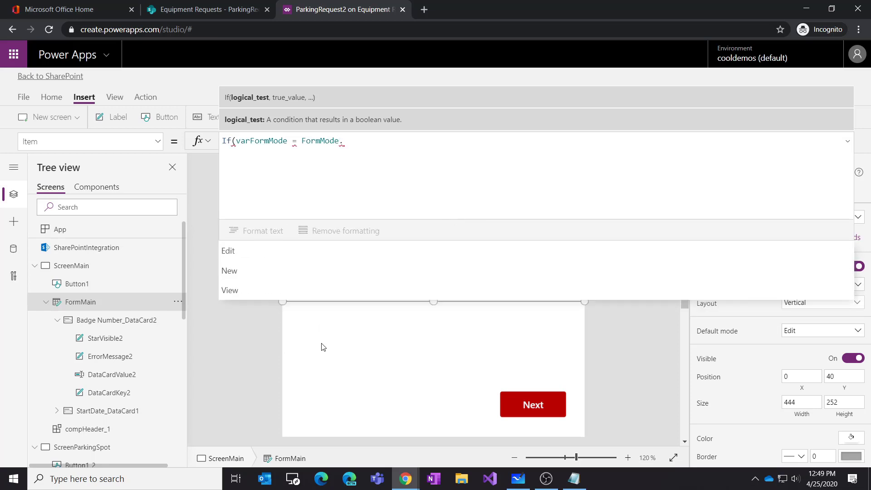
text(ne)
key(Tab)
text(,)
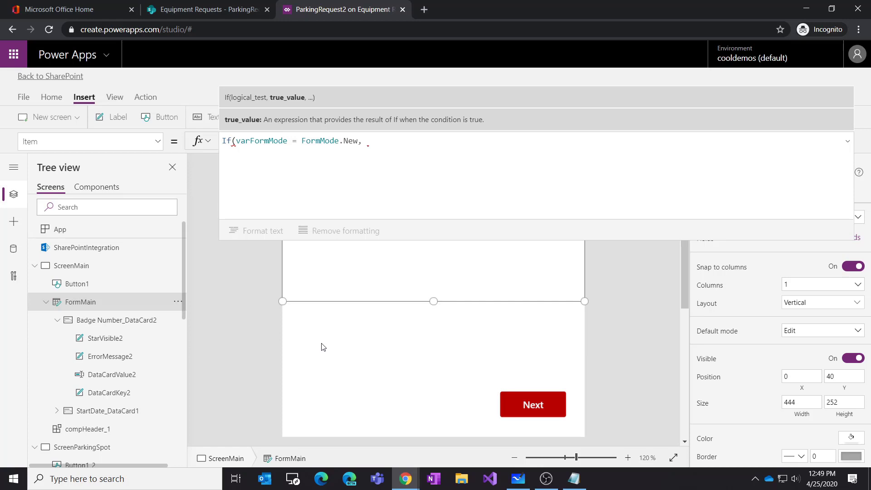
Step: Add Defaults(ParkingRequest2) as the If's true result, checking the list name in SharePoint
text(Defaults()
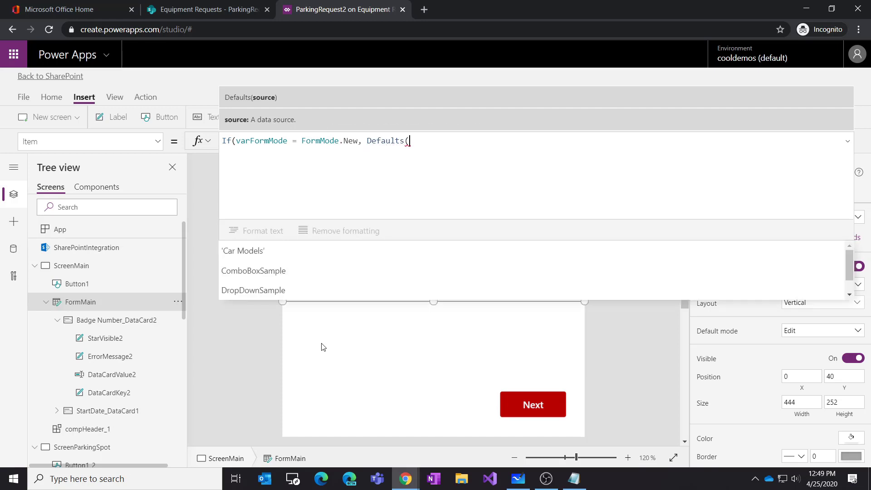
text(parkin)
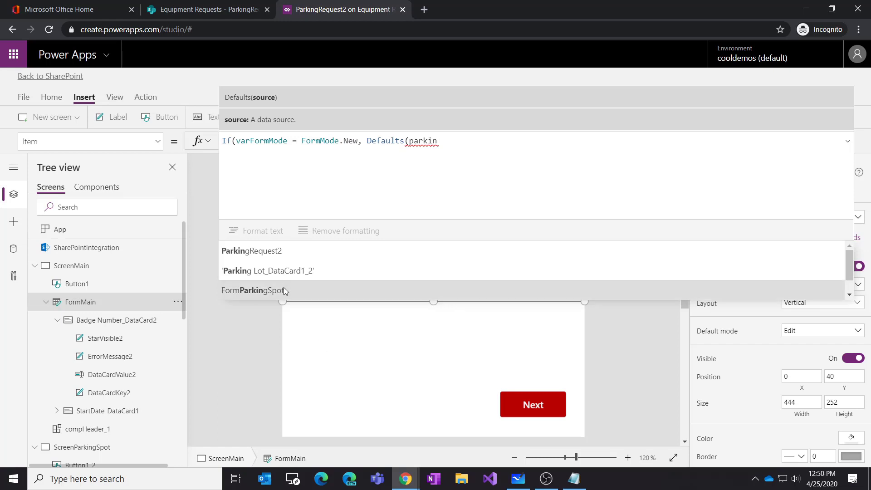
click(293, 251)
click(206, 9)
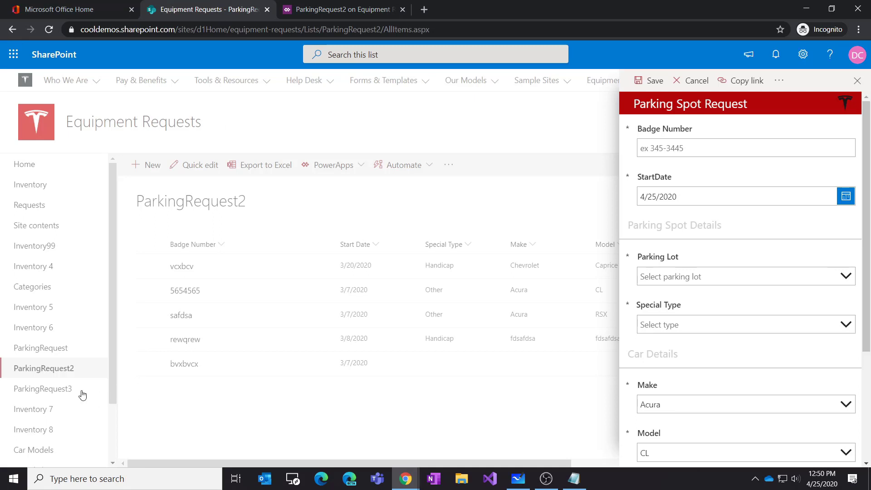
click(313, 10)
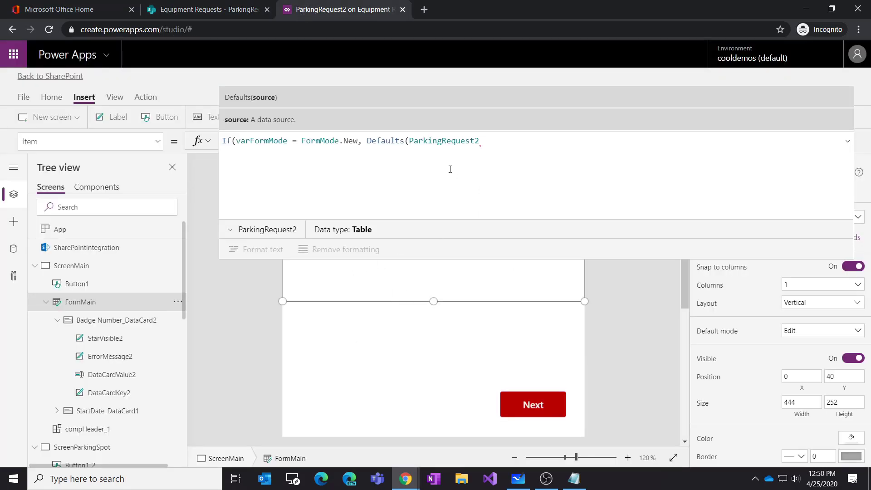
click(489, 142)
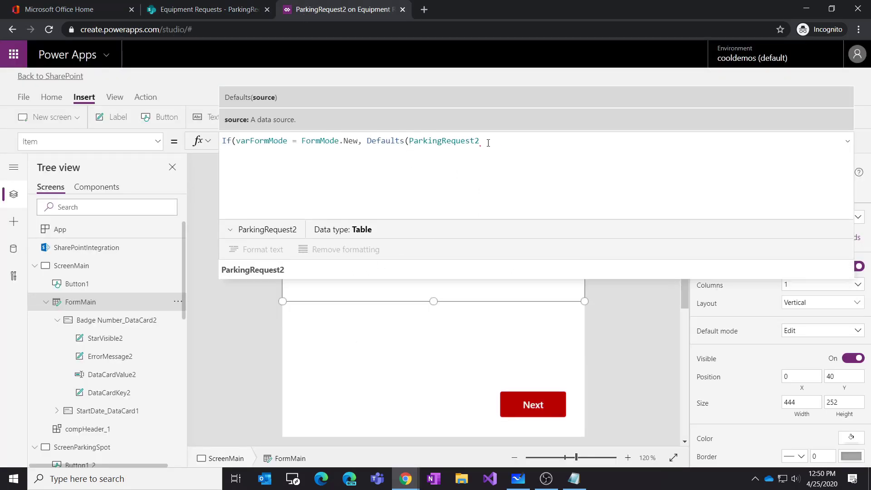
text())
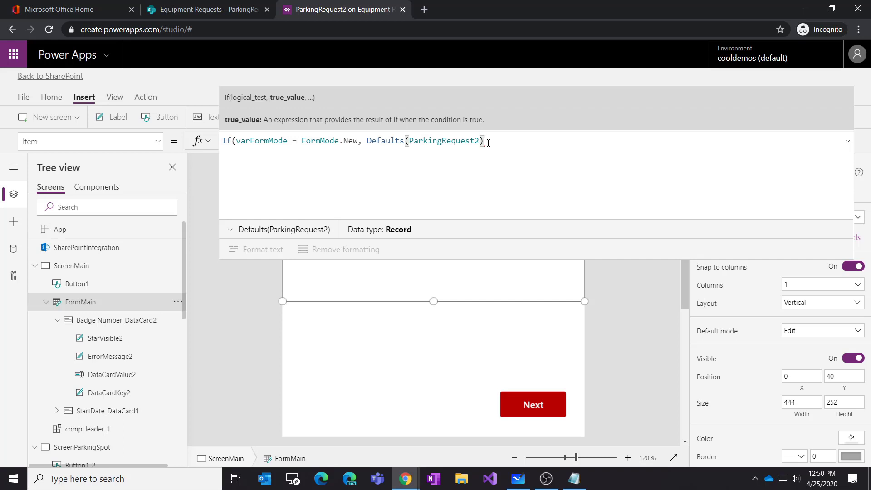
Step: Complete FormMain's Item formula with SharePointIntegration.Selected as the else result
text(,)
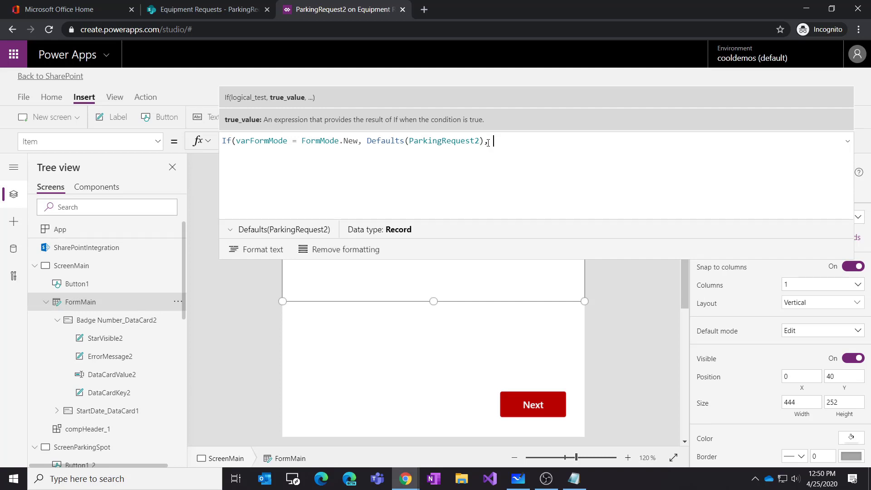
text( share)
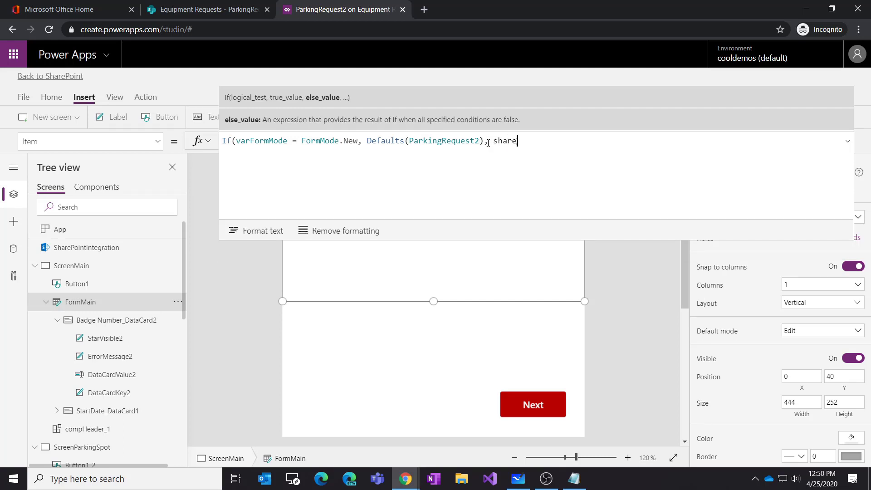
key(Tab)
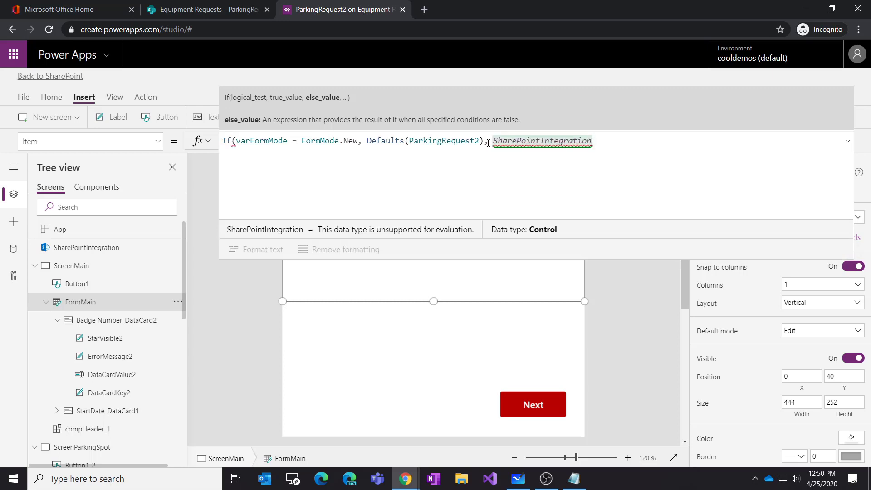
text(.sel)
key(Tab)
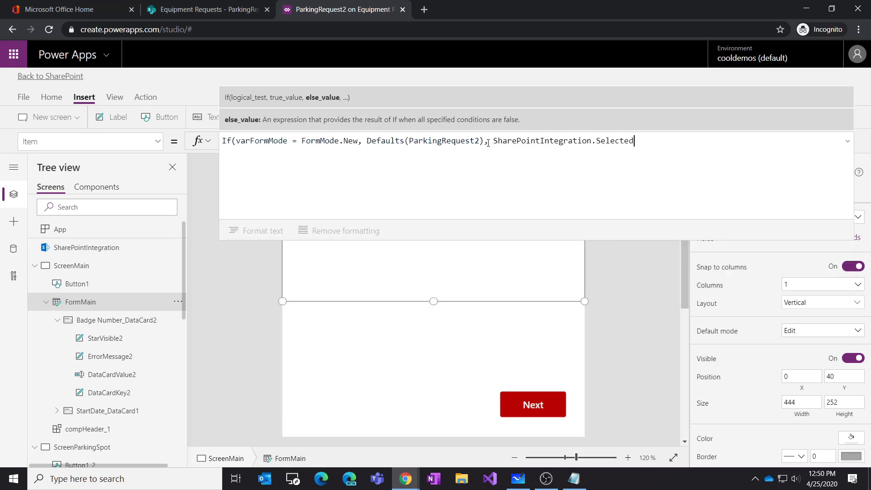
text())
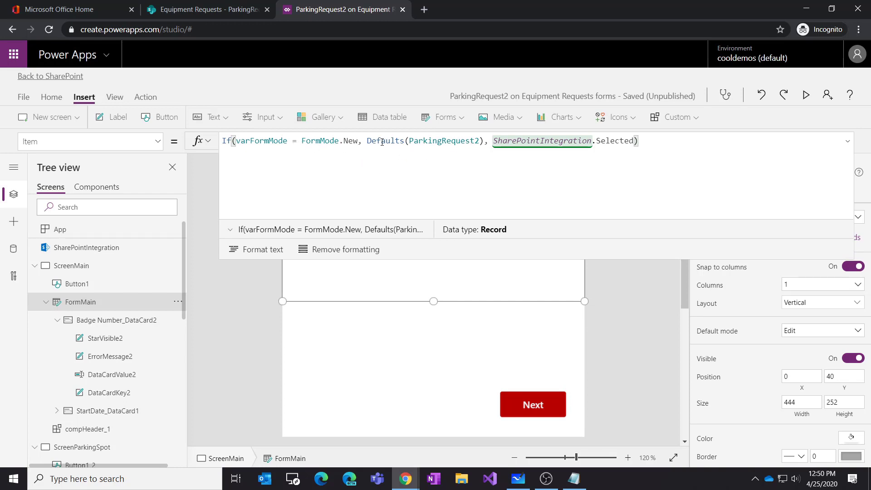
Step: Copy FormMain's Item formula and replace FormParkingSpot's Item formula with it
key(ctrl+a)
key(ctrl+c)
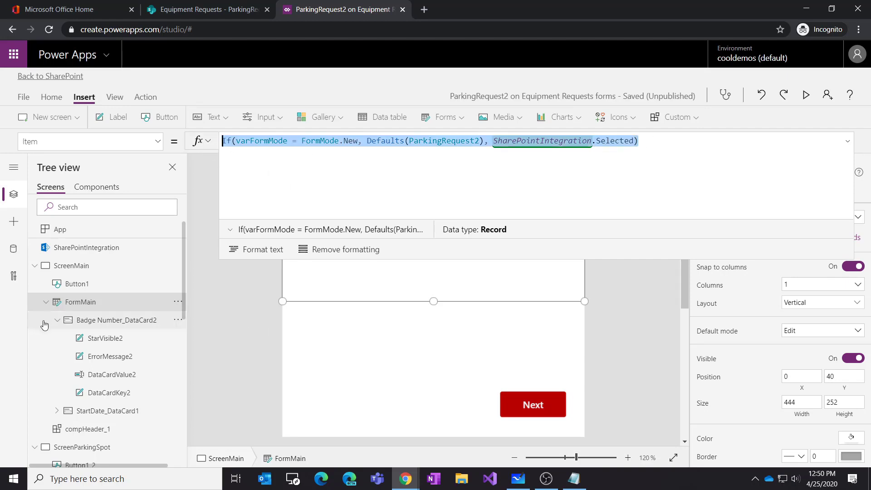
click(46, 301)
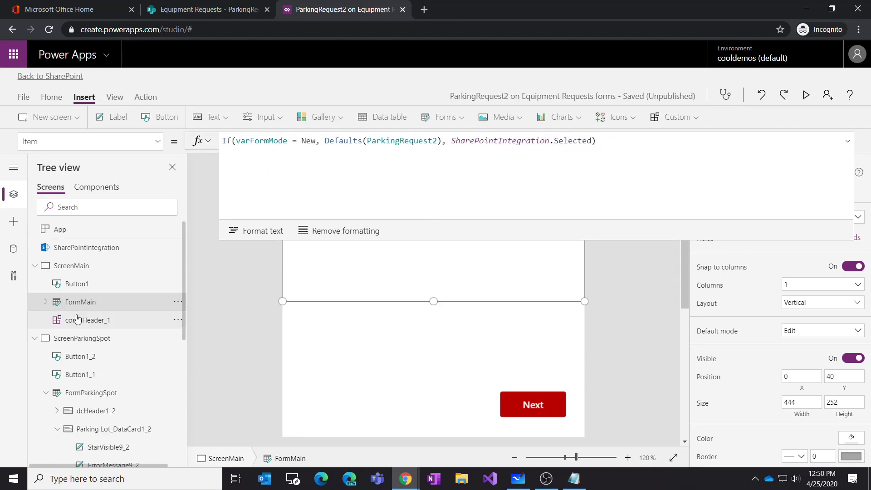
click(104, 393)
click(159, 142)
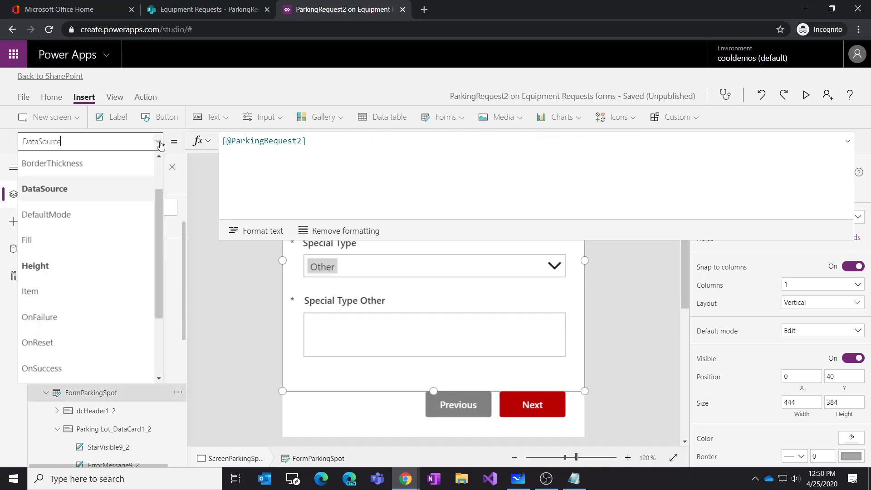
click(75, 288)
click(372, 152)
key(ctrl+a)
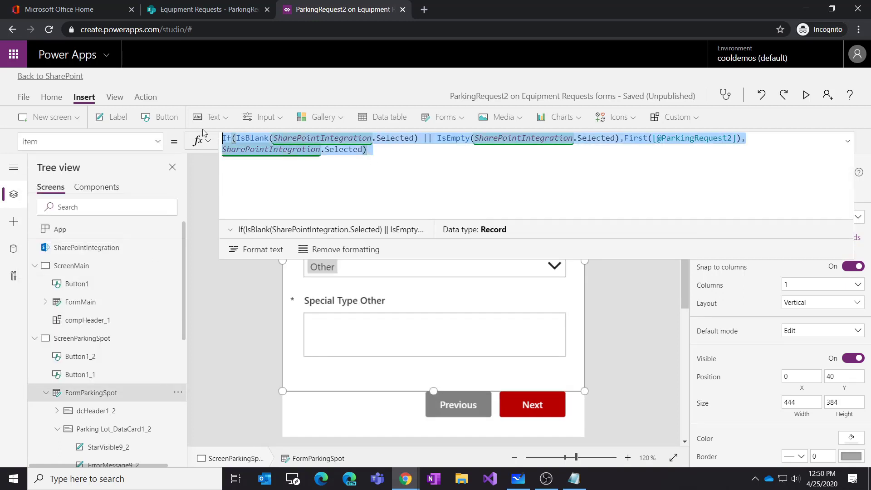
key(ctrl+v)
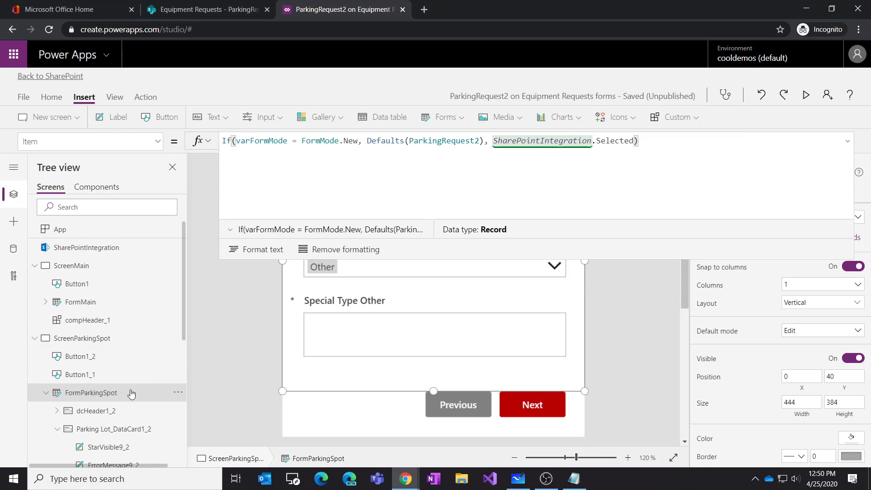
Step: Replace FormCar's Item formula with If(varFormMode = FormMode.New, Defaults(ParkingRequest2), SharePointIntegration.Selected)
scroll(36, 363, down, 1)
click(45, 336)
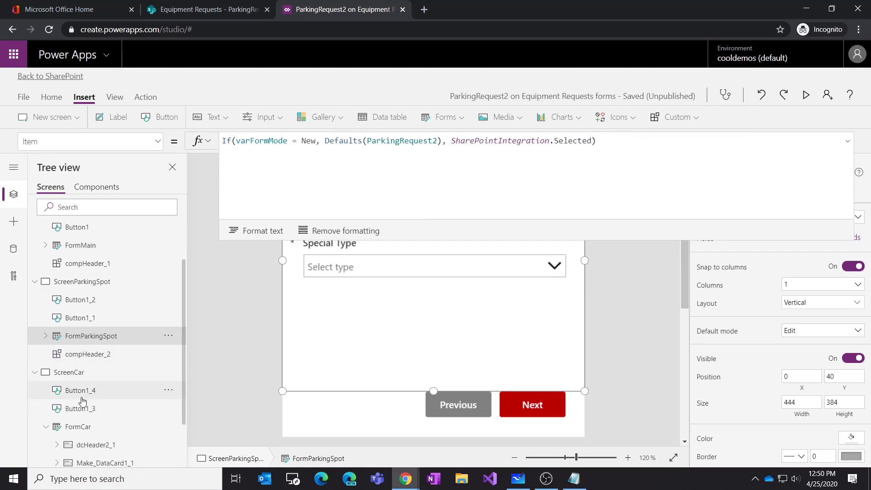
click(78, 427)
click(161, 146)
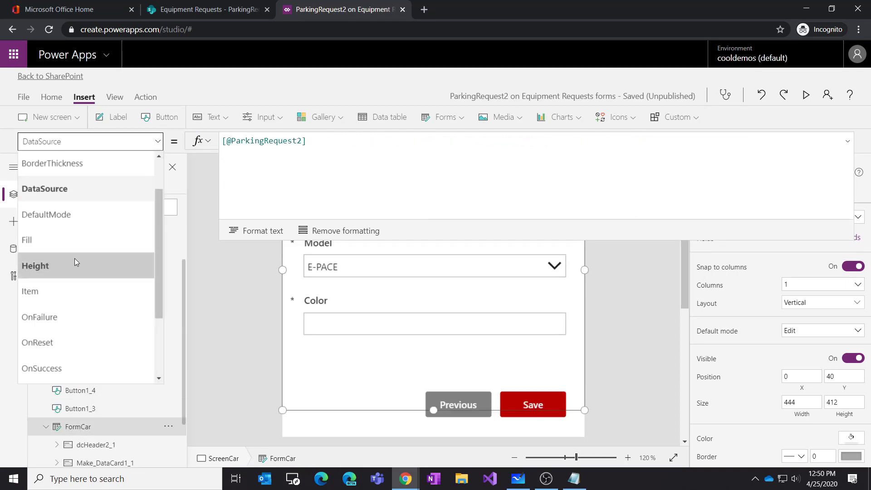
click(30, 291)
click(380, 154)
key(ctrl+a)
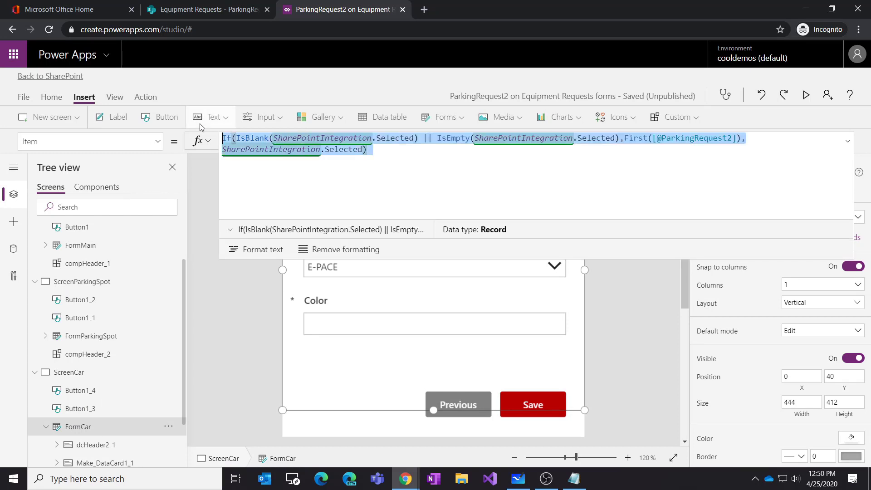
text(If(varFormMode = FormMode.New, Defaults(ParkingRequest2), SharePointIntegration.Selected))
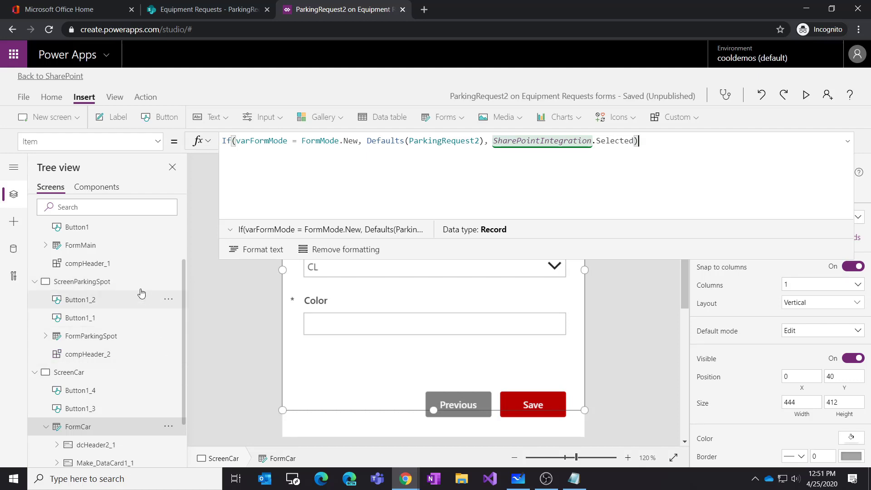
Step: Look through FormCar's properties and open its DefaultMode formula
scroll(134, 343, up, 3)
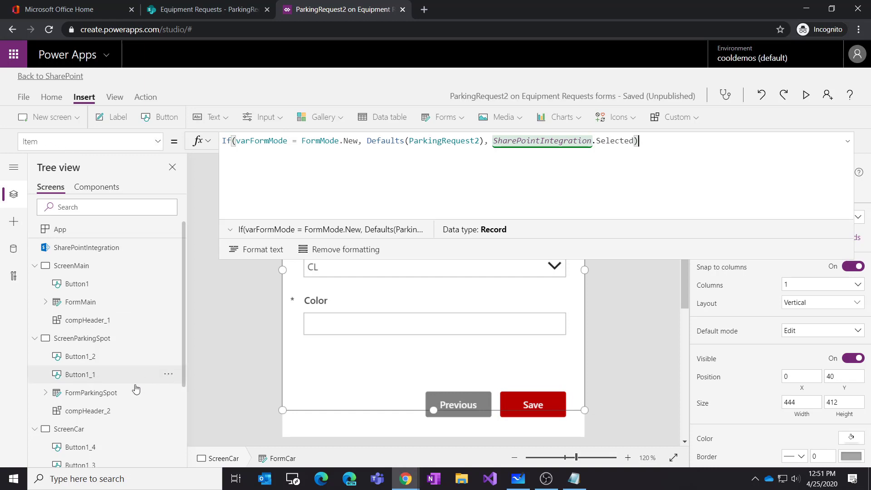
scroll(111, 383, down, 3)
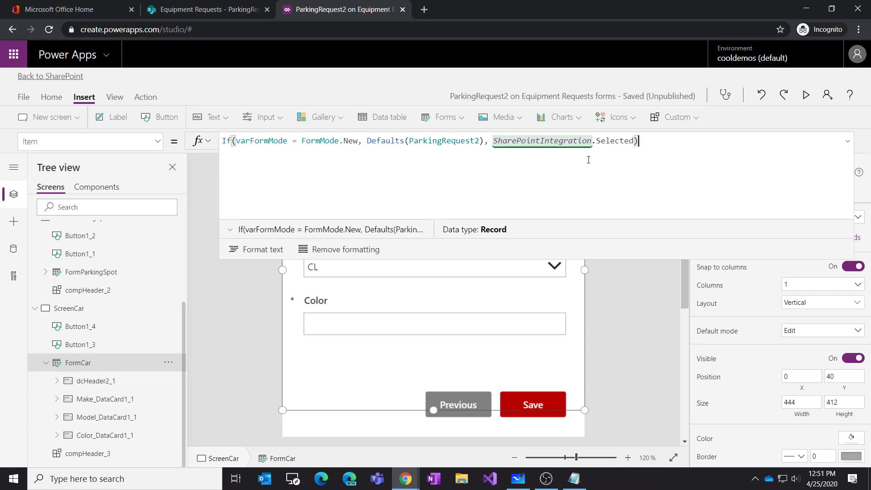
click(158, 142)
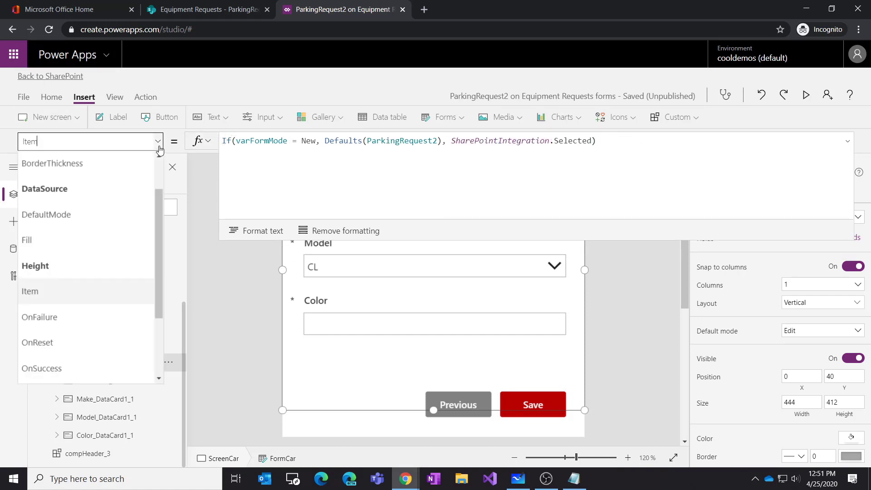
drag(159, 266, 152, 314)
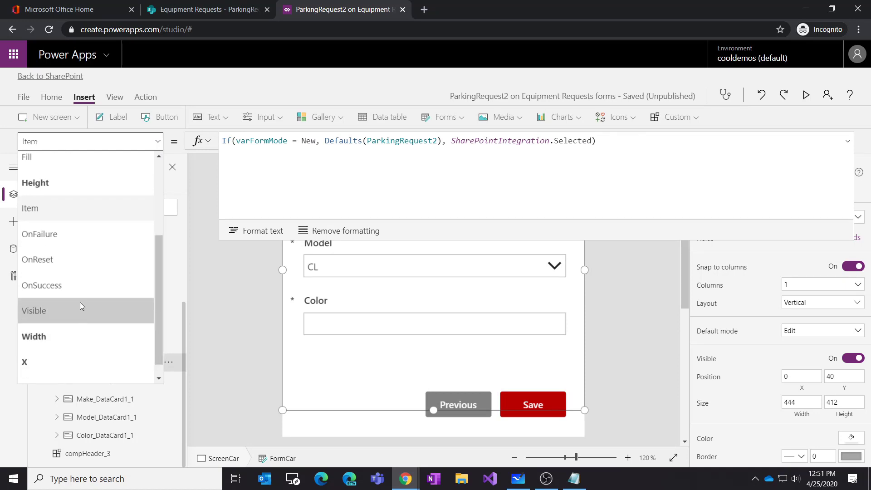
drag(155, 309, 167, 211)
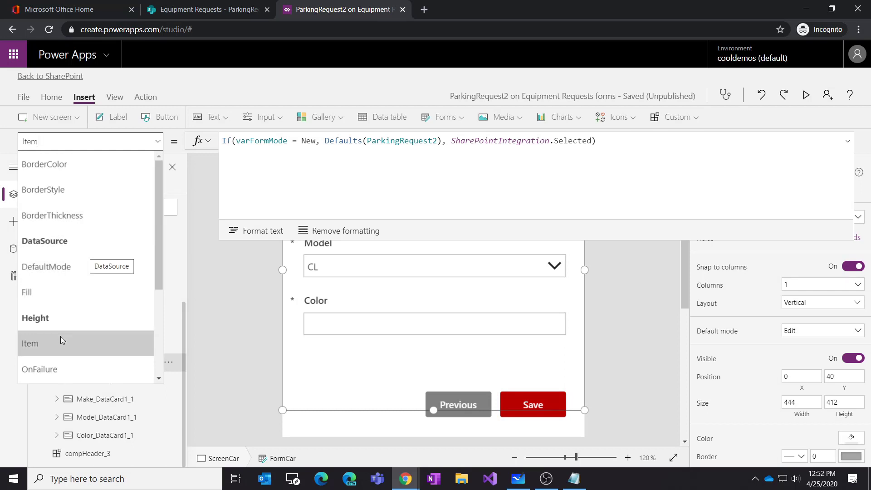
drag(156, 257, 159, 267)
click(95, 256)
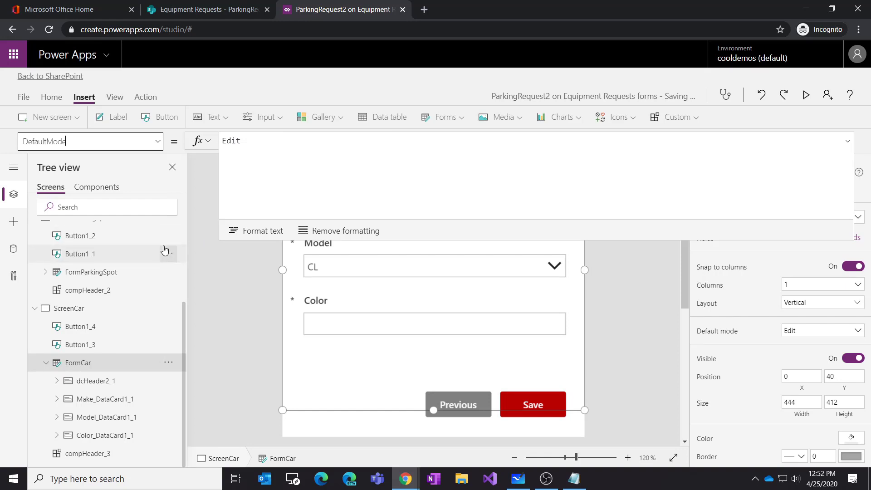
Step: In the SharePoint ParkingRequest2 list, check the form for a new item, for editing the first item and for viewing the second
click(183, 13)
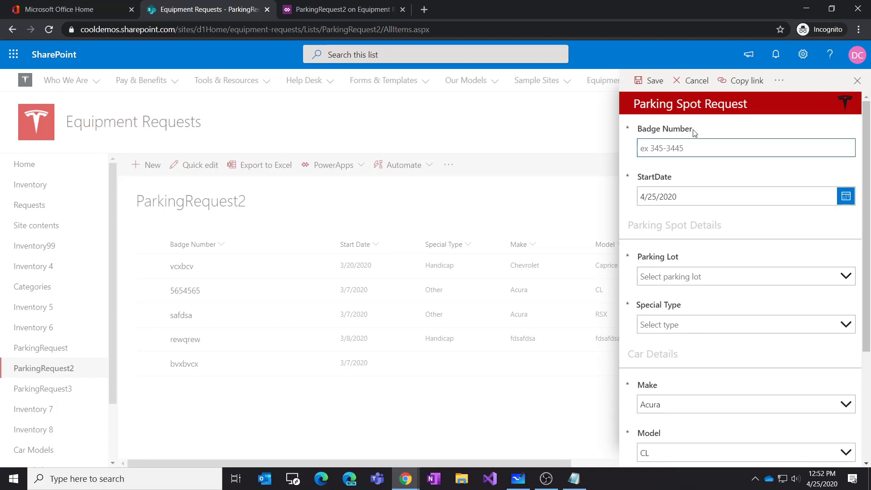
click(693, 85)
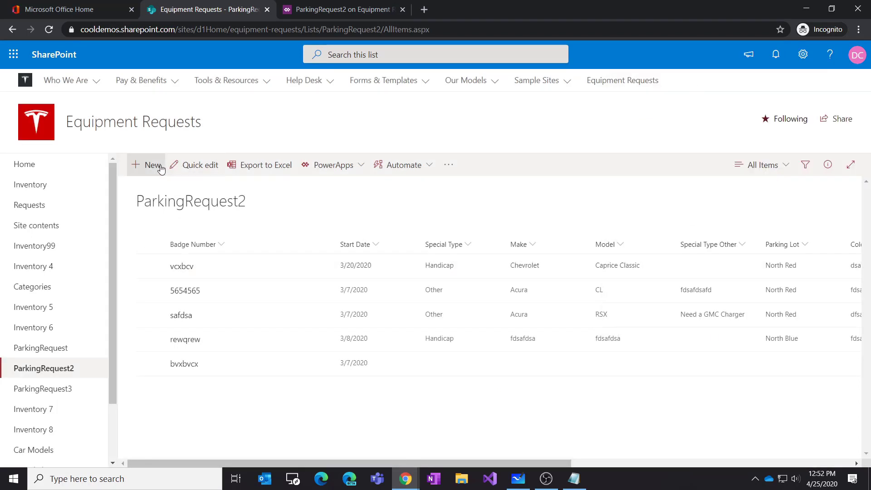
click(146, 165)
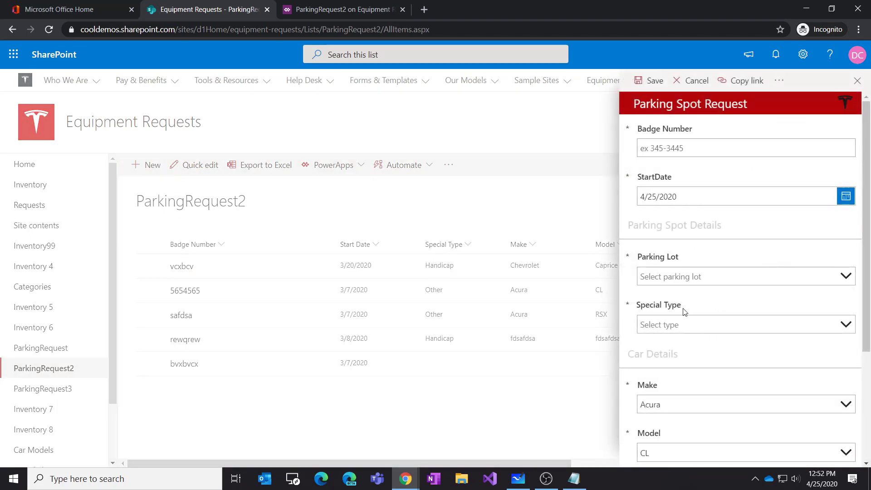
click(267, 436)
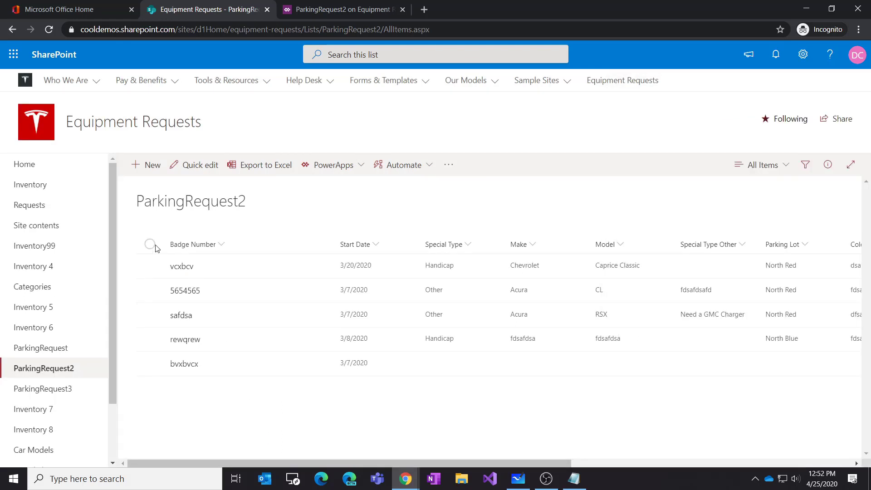
click(148, 269)
click(146, 165)
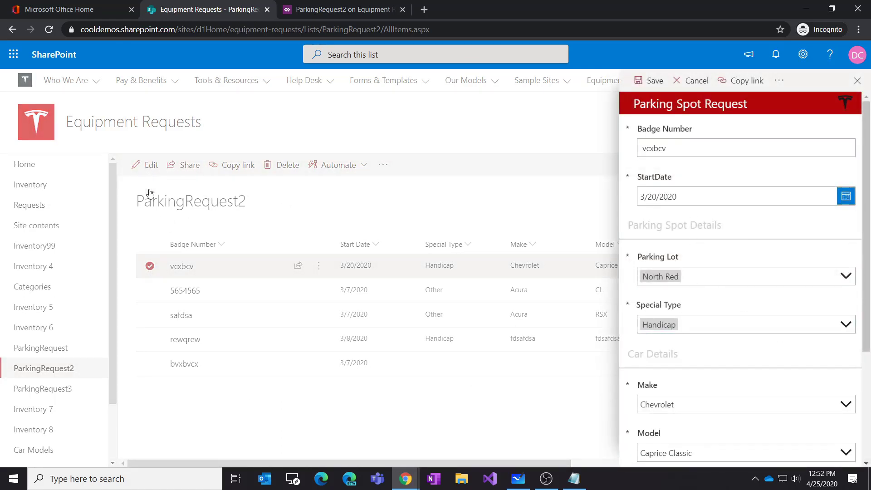
click(188, 293)
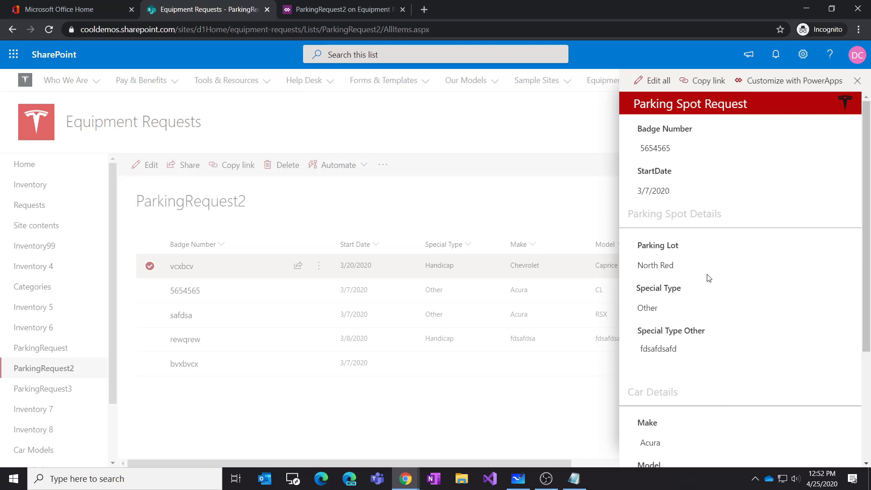
Step: Switch back to Power Apps and review SharePointIntegration's OnView and OnNew formulas and FormMain's Item formula
click(345, 9)
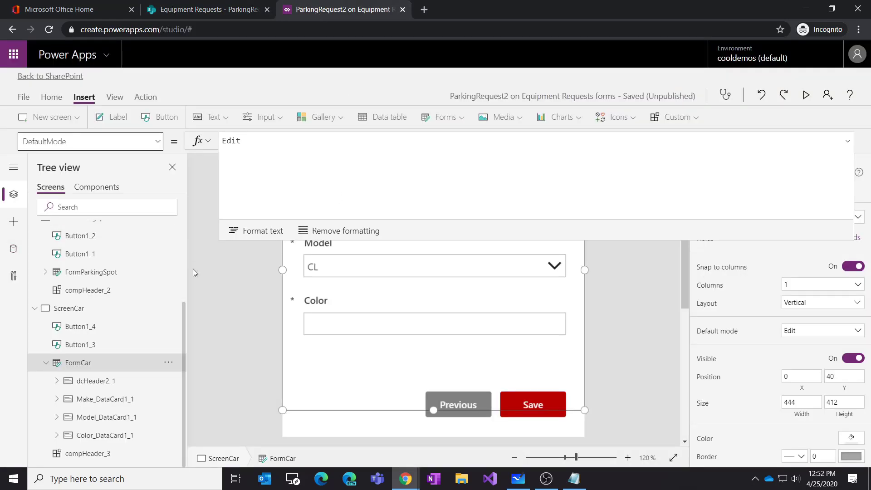
scroll(155, 288, up, 5)
click(107, 251)
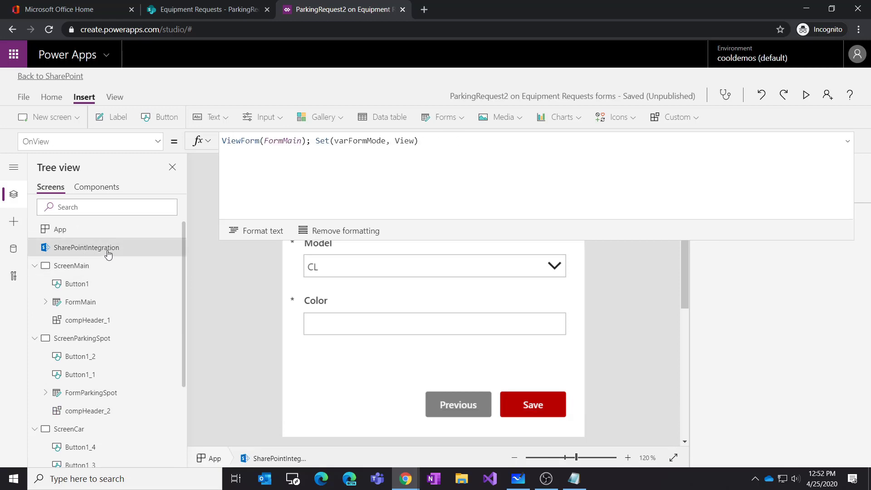
double_click(238, 143)
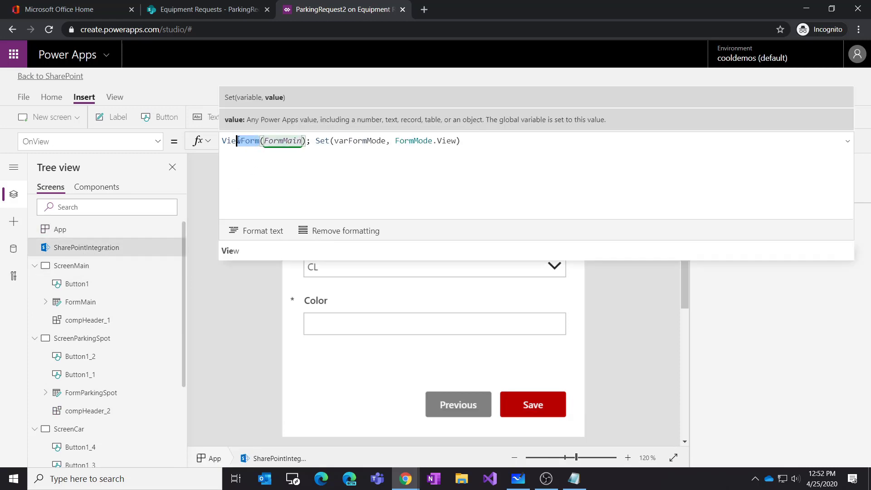
click(158, 146)
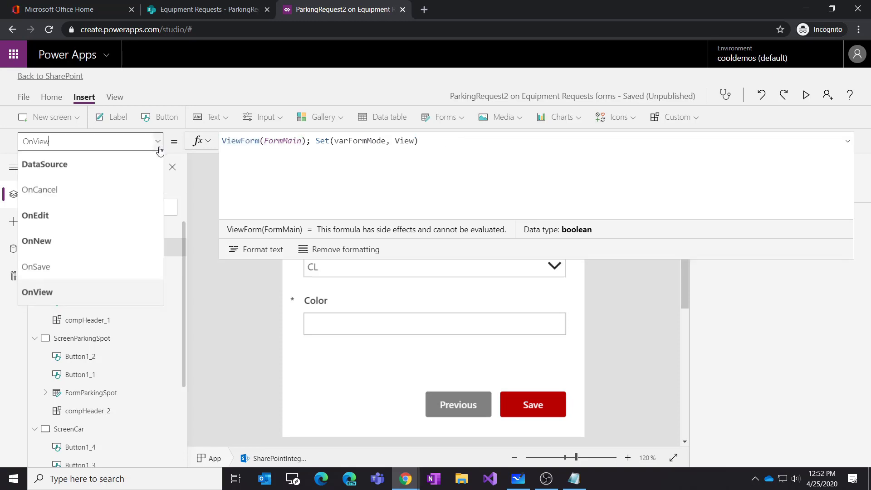
click(108, 248)
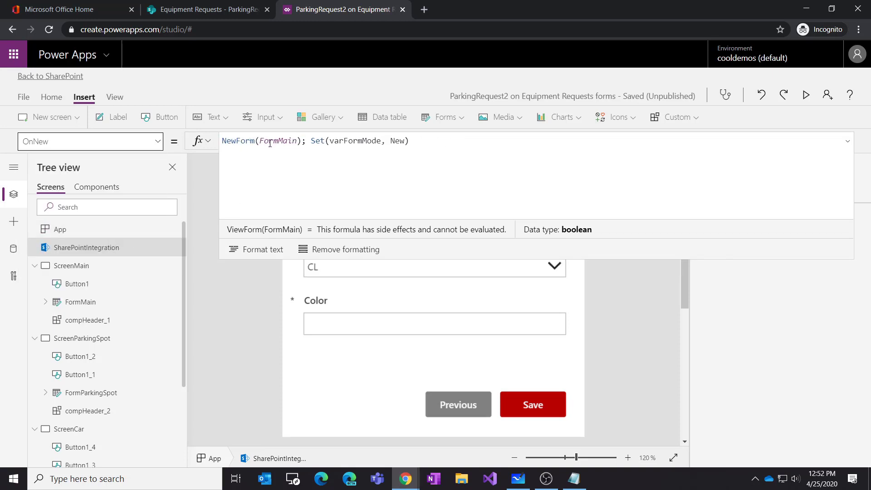
click(87, 304)
Step: Replace FormParkingSpot's DefaultMode formula with FormMain.Mode
scroll(117, 399, down, 3)
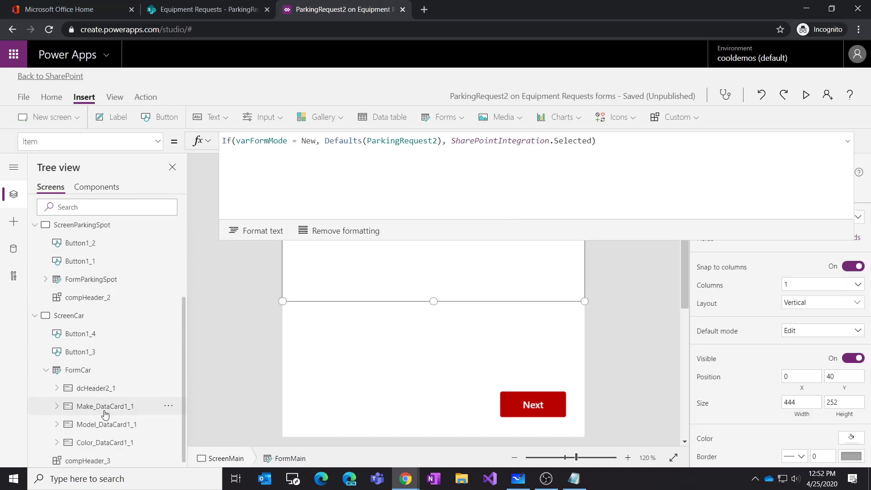
click(107, 272)
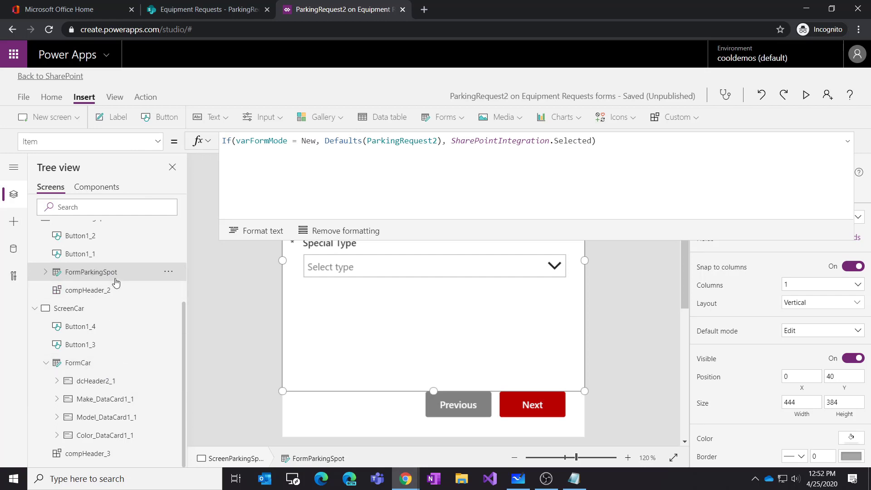
click(158, 143)
click(74, 267)
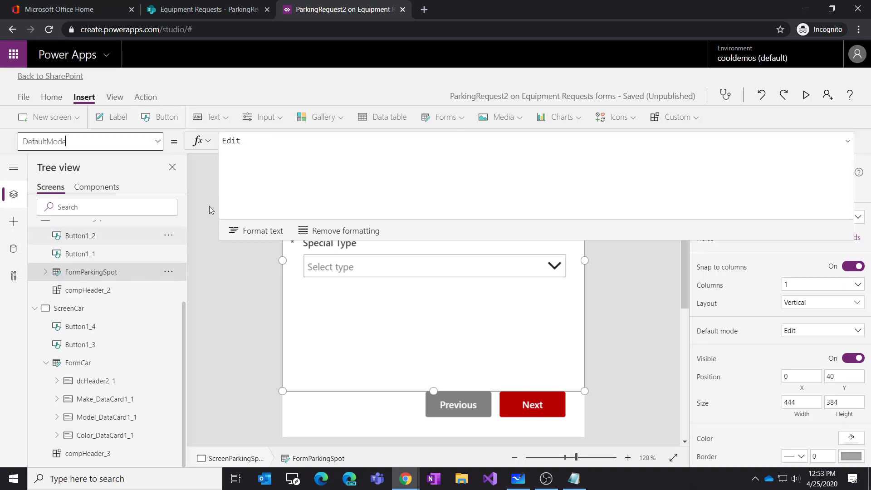
click(239, 141)
drag(284, 141, 237, 142)
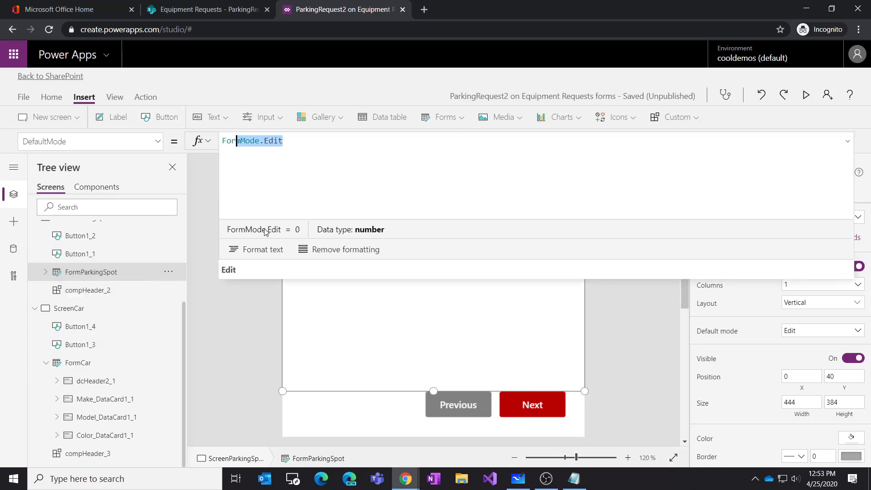
key(BackSpace)
key(BackSpace)
key(BackSpace)
key(BackSpace)
text(f)
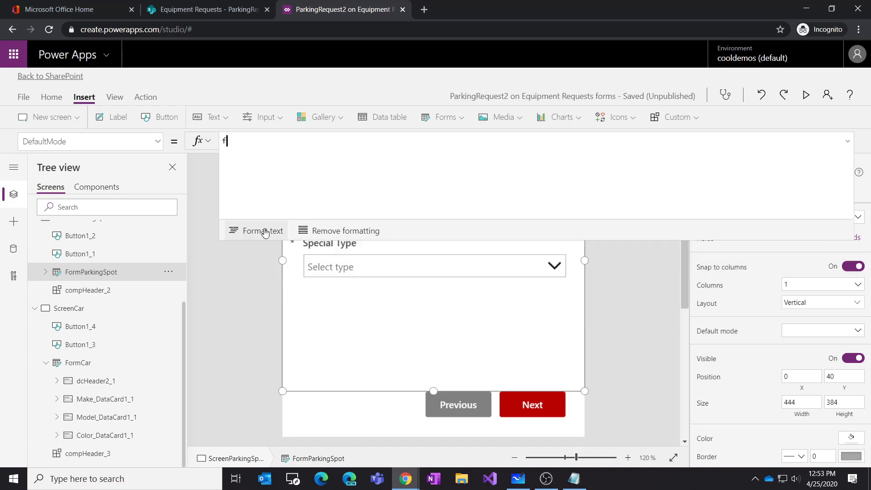
text(rom)
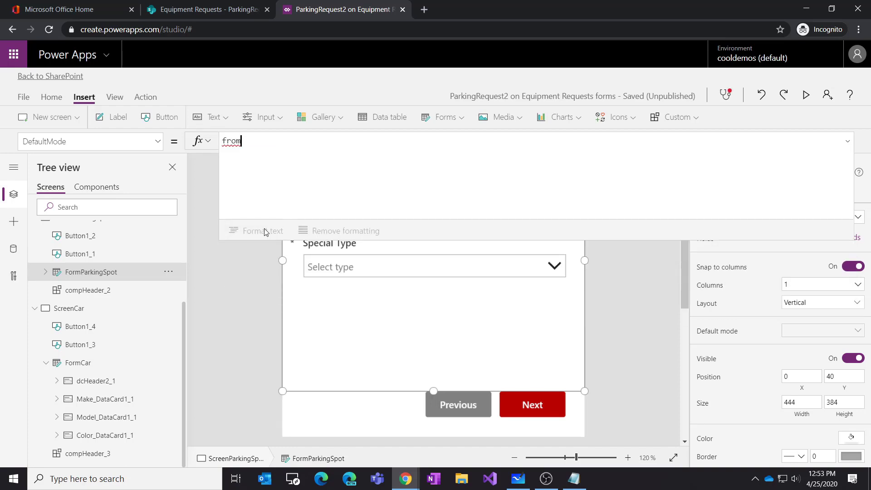
key(BackSpace)
key(BackSpace)
key(BackSpace)
text(ormma)
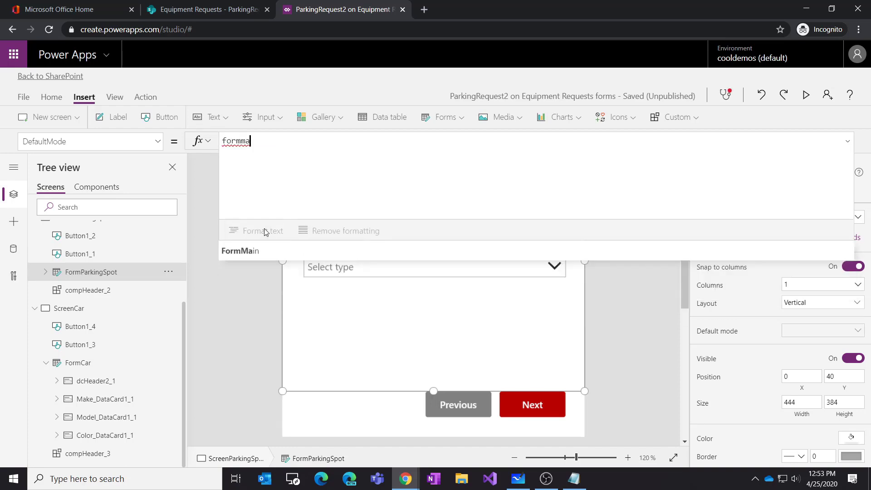
key(Tab)
text(.mo)
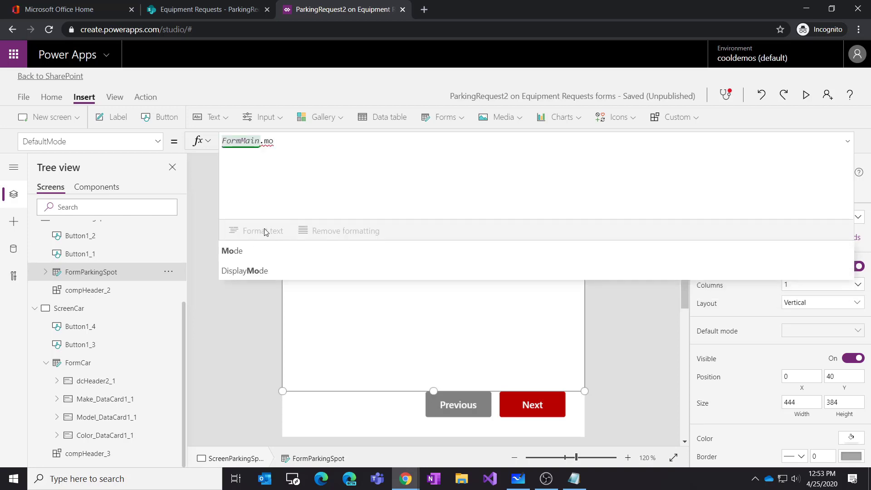
key(Tab)
Step: Copy FormMain.Mode from FormParkingSpot and replace FormCar's DefaultMode formula with it
drag(282, 141, 223, 141)
key(ctrl+c)
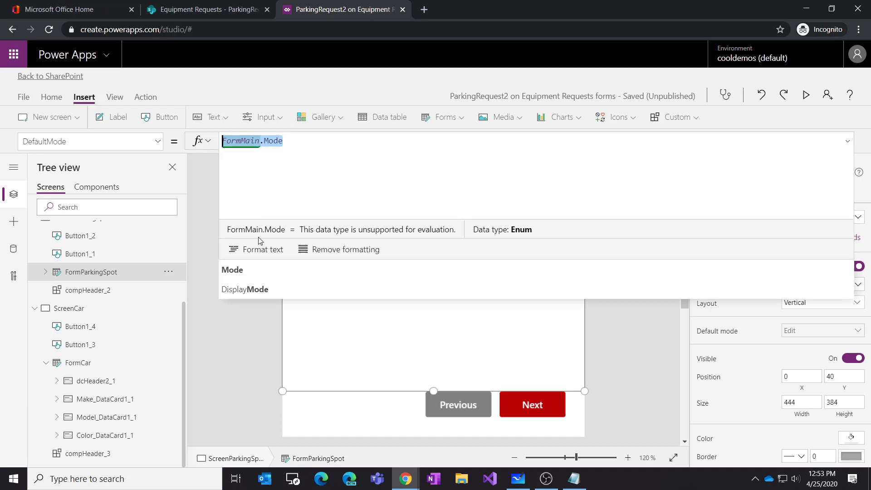
click(87, 366)
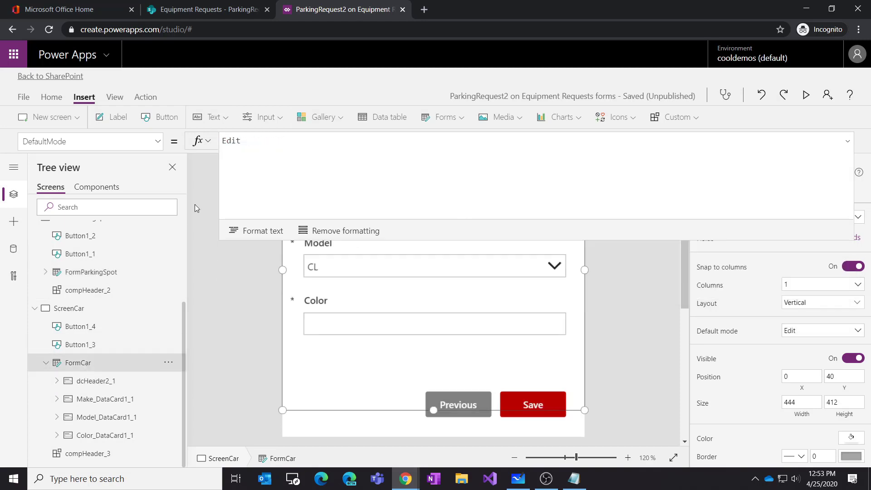
click(235, 141)
drag(311, 142, 196, 141)
key(ctrl+v)
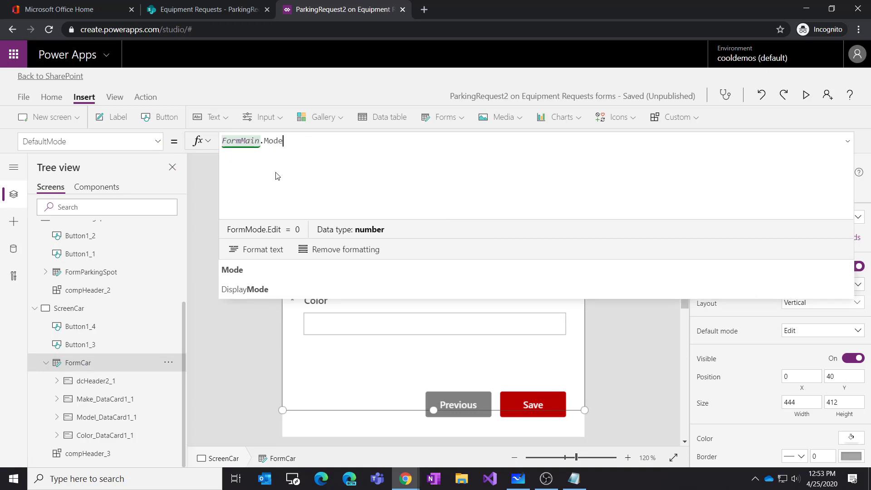
Step: Review FormMain's Item formula and FormParkingSpot's DefaultMode formula, looking over the three screens' forms
scroll(134, 336, up, 3)
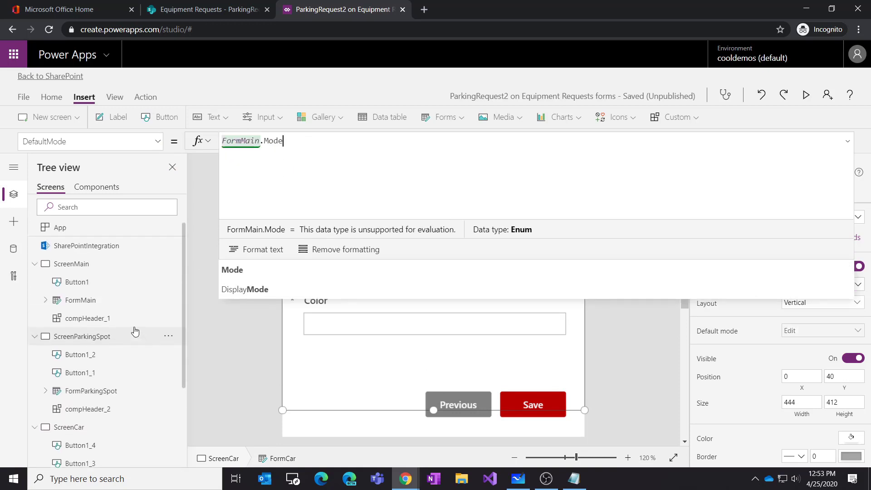
click(91, 303)
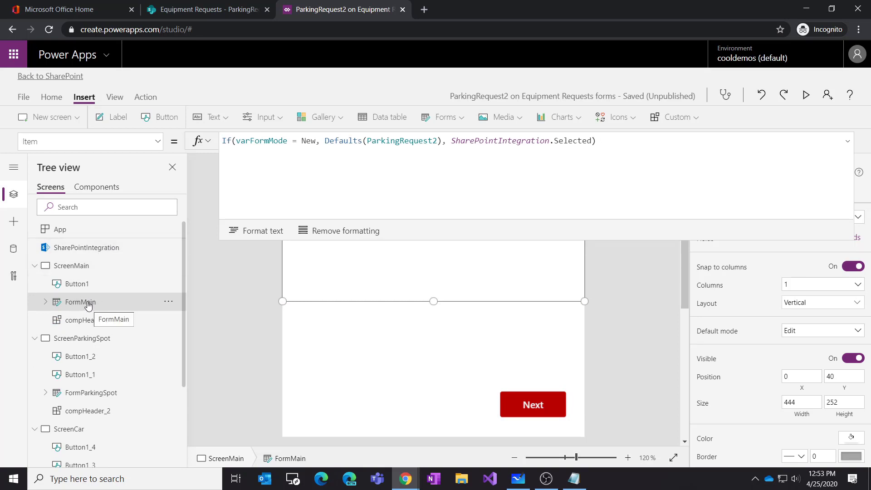
scroll(88, 303, down, 2)
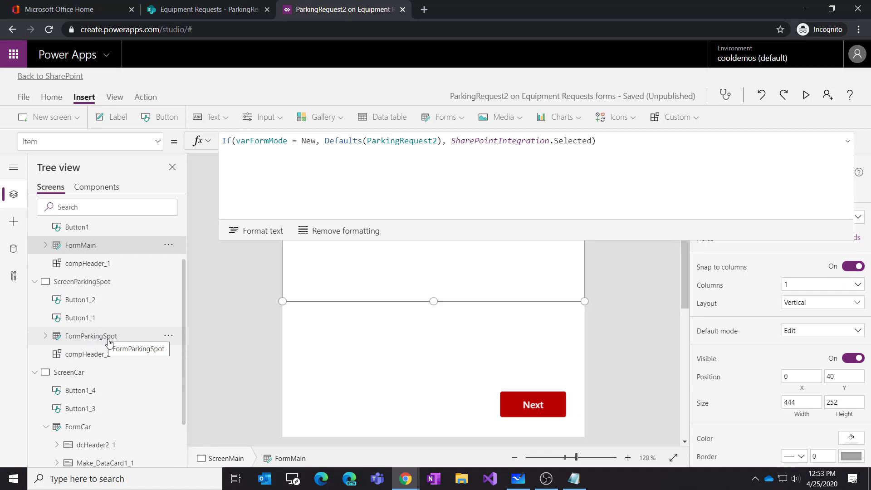
scroll(87, 359, down, 2)
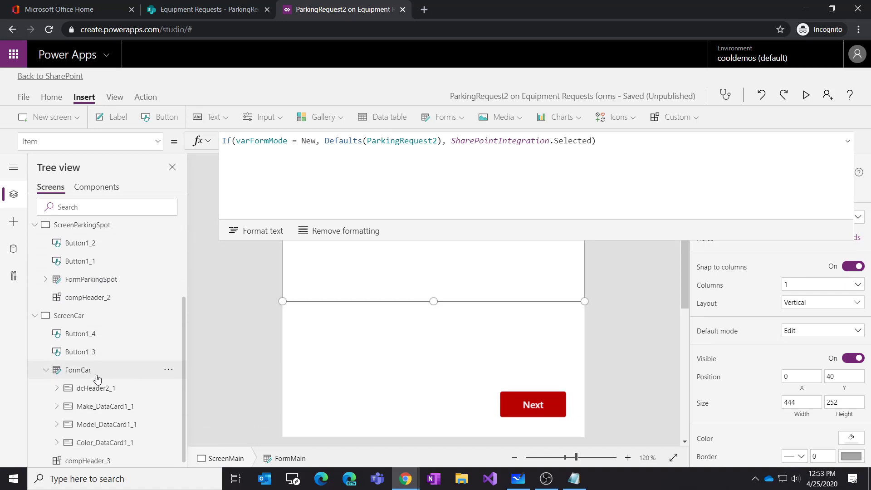
scroll(93, 369, up, 2)
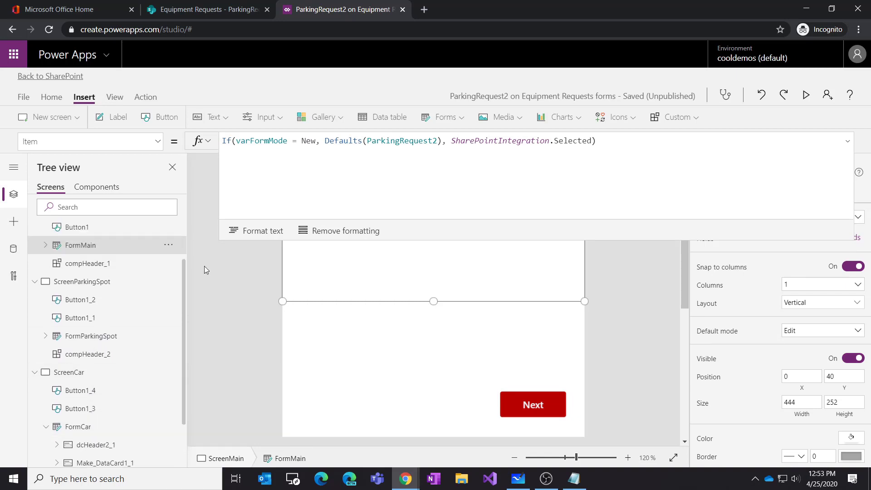
click(106, 338)
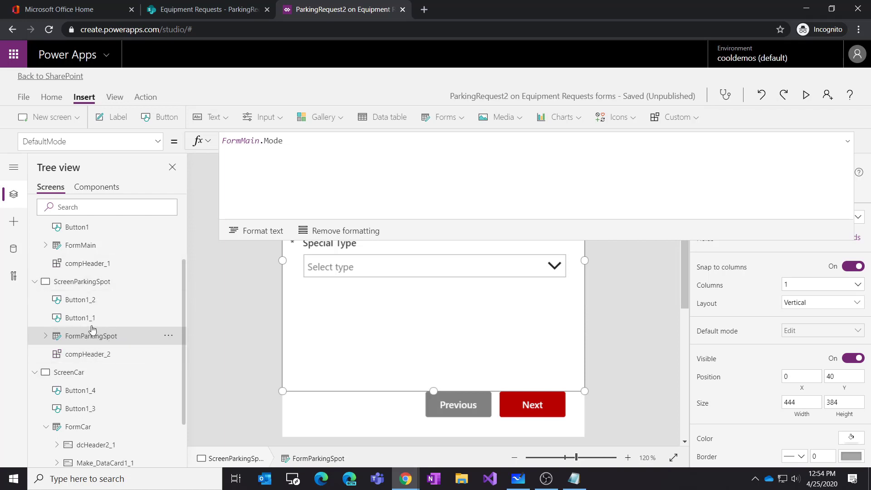
scroll(91, 331, up, 2)
scroll(104, 317, down, 4)
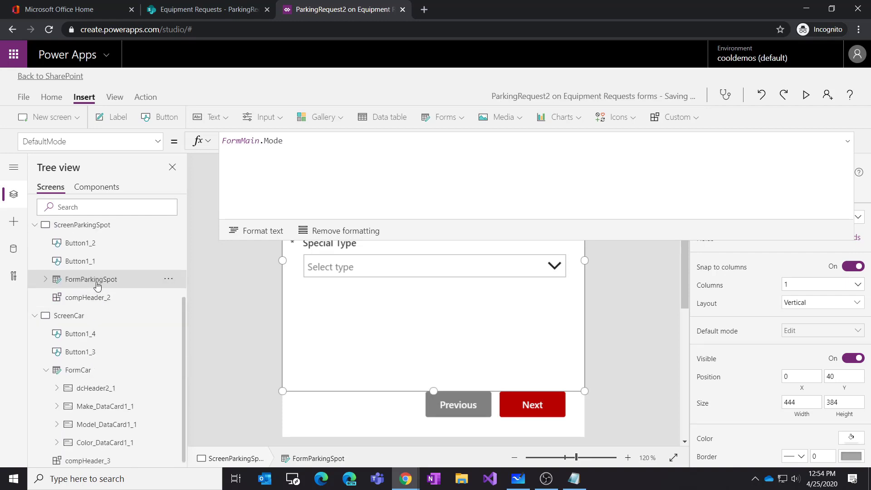
Step: Compare FormMain's Item and DefaultMode formulas with FormParkingSpot's DefaultMode and DataSource formulas
click(91, 298)
click(100, 284)
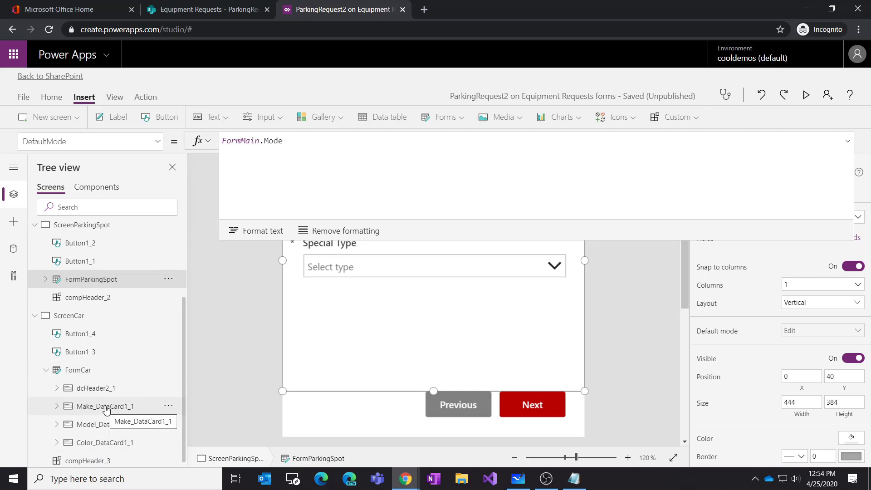
scroll(137, 330, up, 3)
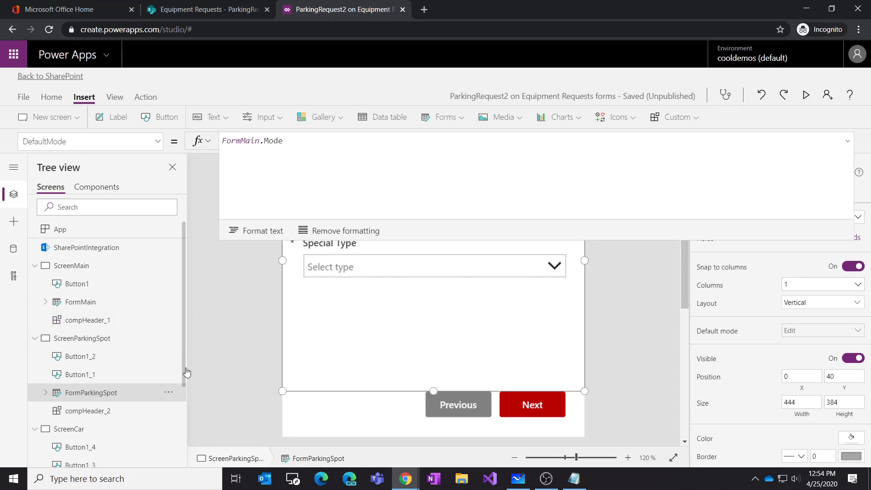
click(86, 303)
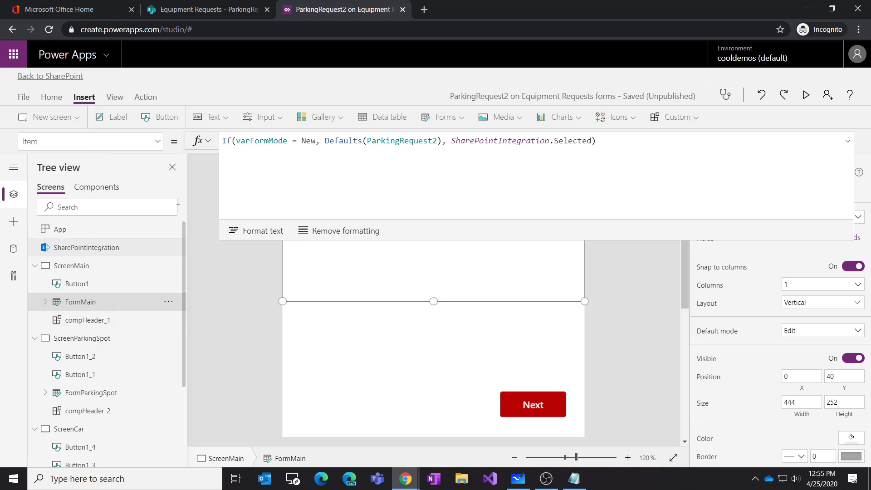
click(158, 144)
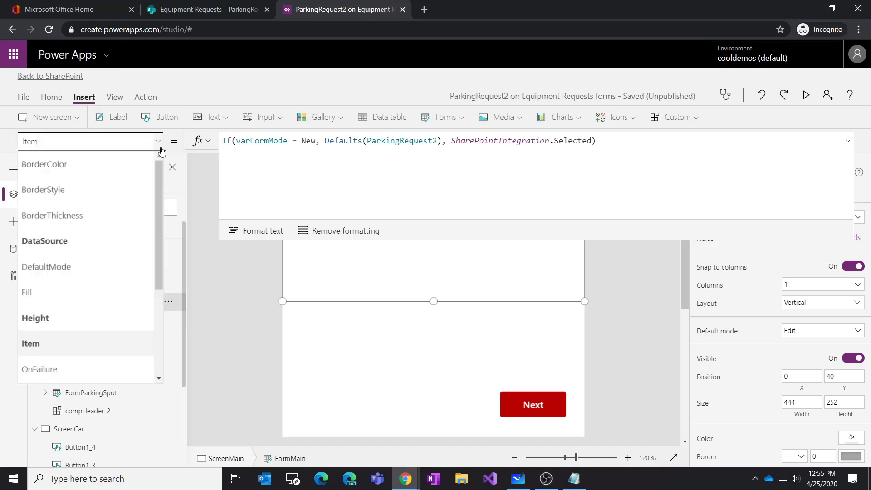
click(103, 270)
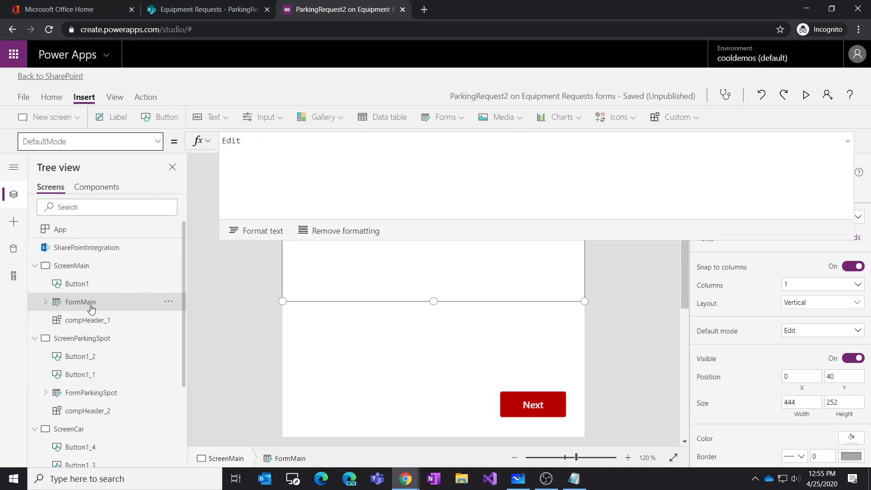
click(92, 394)
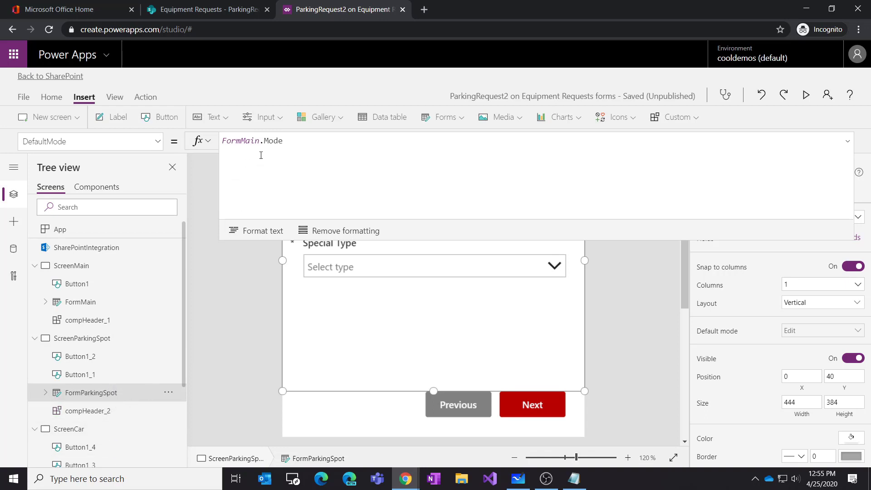
click(159, 142)
click(110, 249)
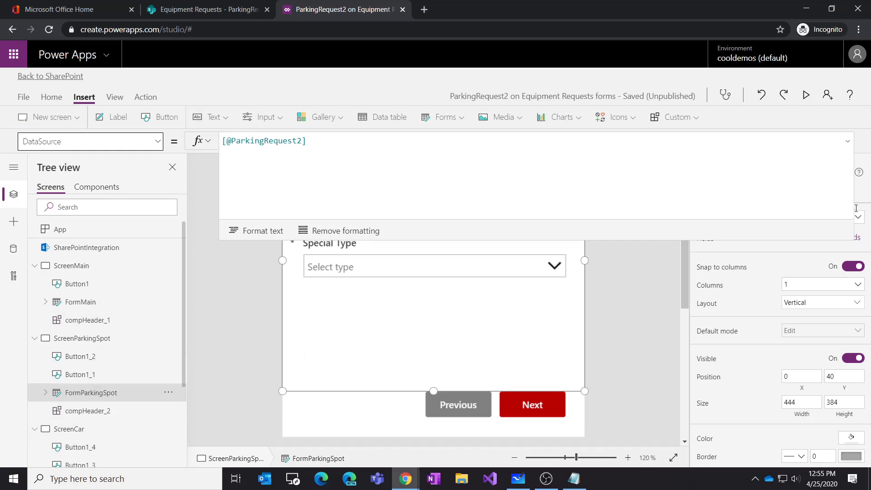
click(642, 288)
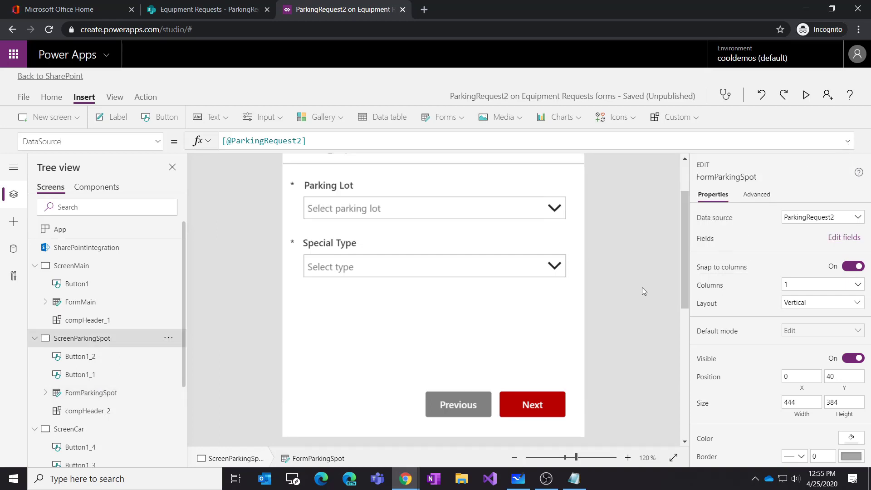
Step: Go to ScreenCar through ScreenParkingSpot's Next button, open the Save button's OnSelect formula for editing, and enlarge the formula area
alt+click(549, 411)
click(549, 411)
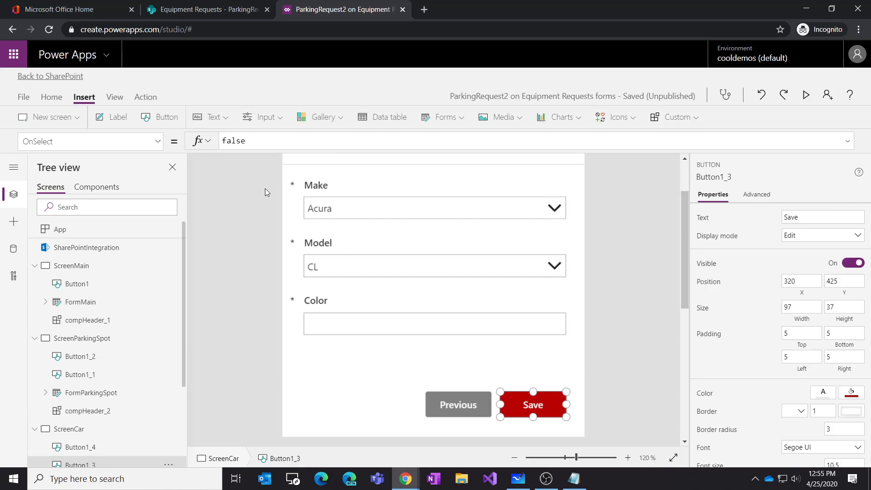
click(239, 144)
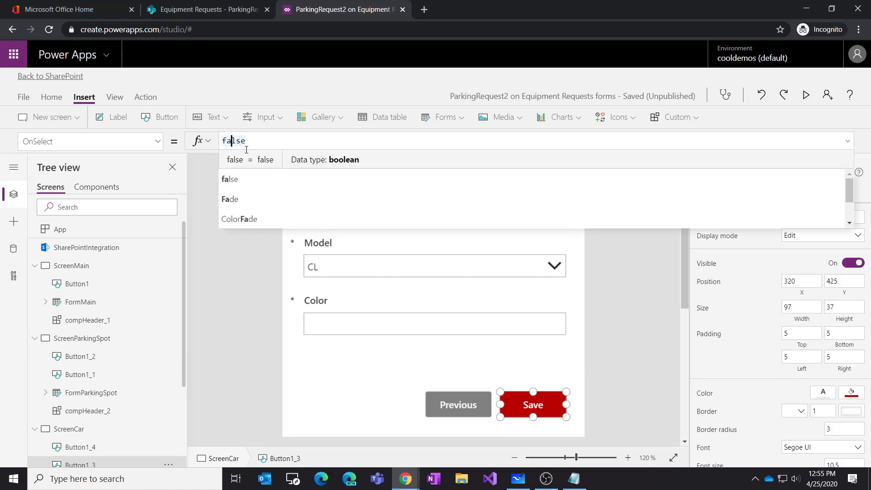
click(301, 84)
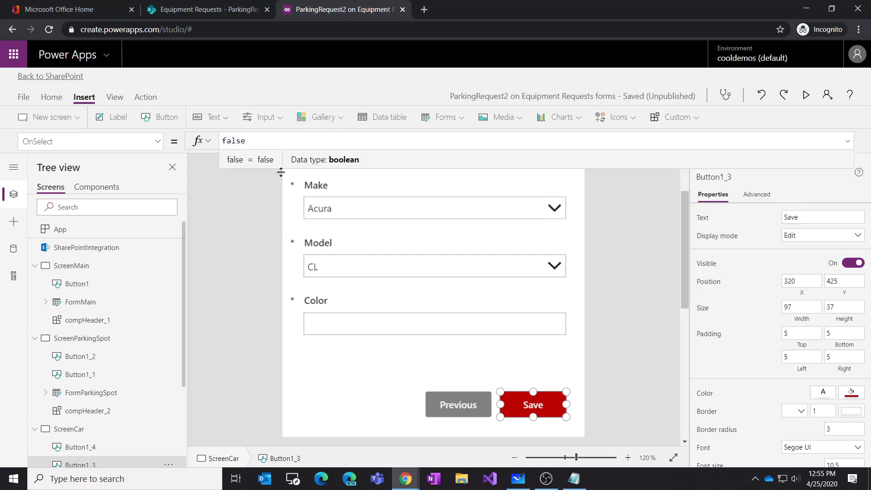
drag(280, 169, 273, 260)
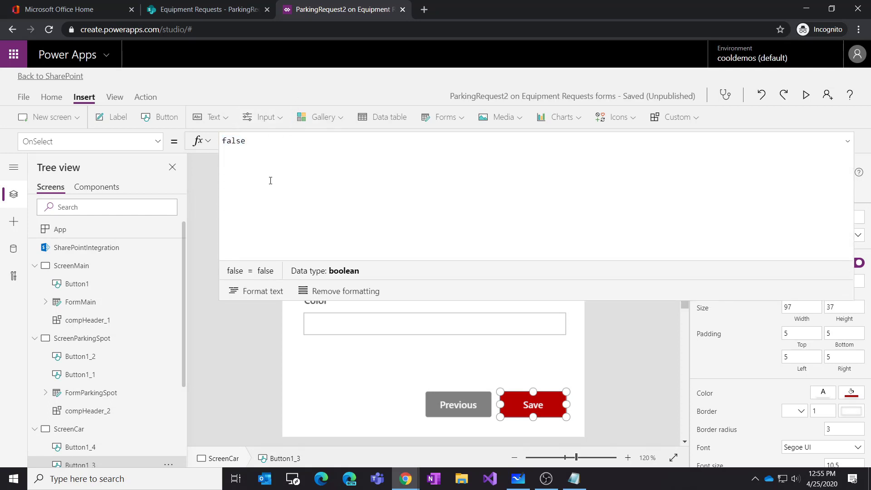
double_click(249, 144)
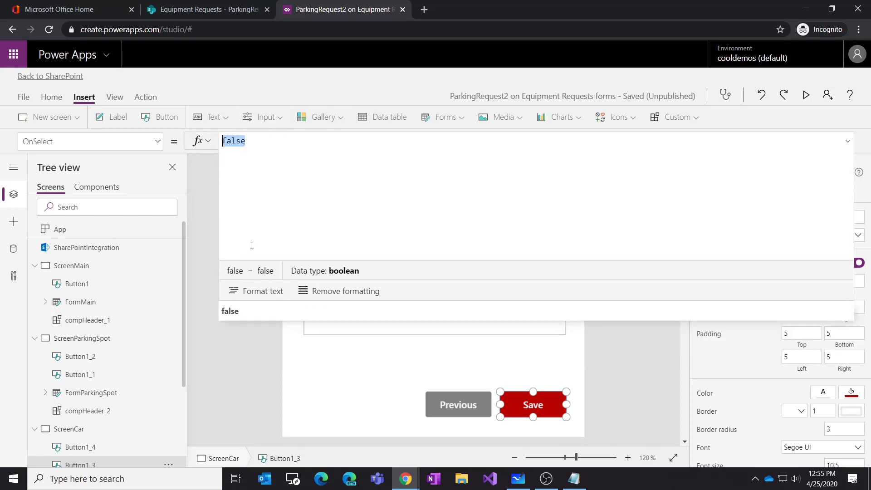
Step: Copy the complete Item formula of FormParkingSpot
click(109, 393)
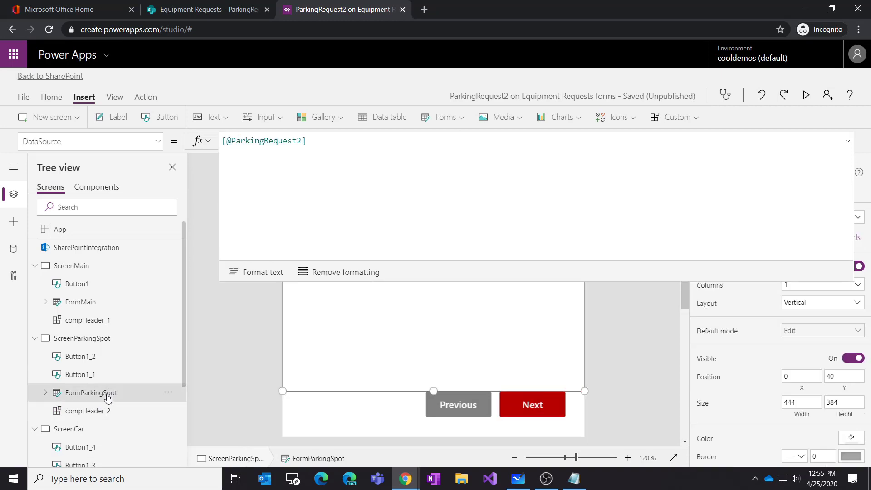
click(158, 141)
click(67, 342)
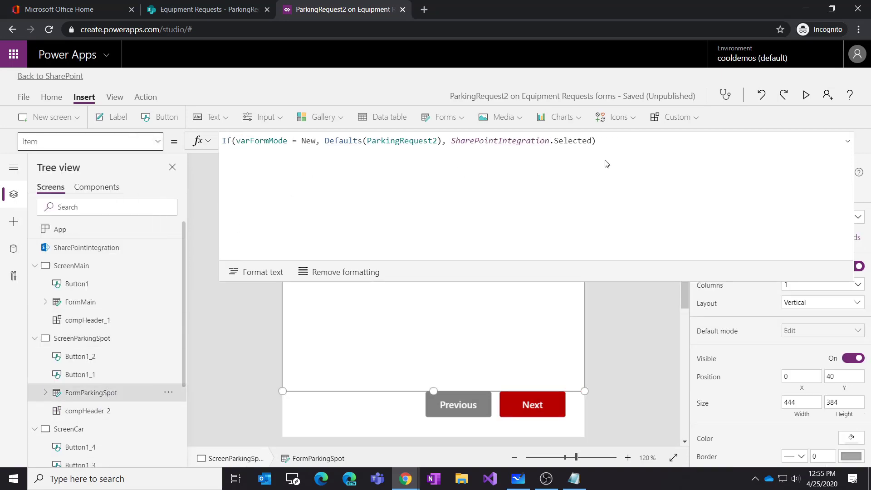
click(600, 143)
drag(641, 142, 235, 133)
key(ctrl+c)
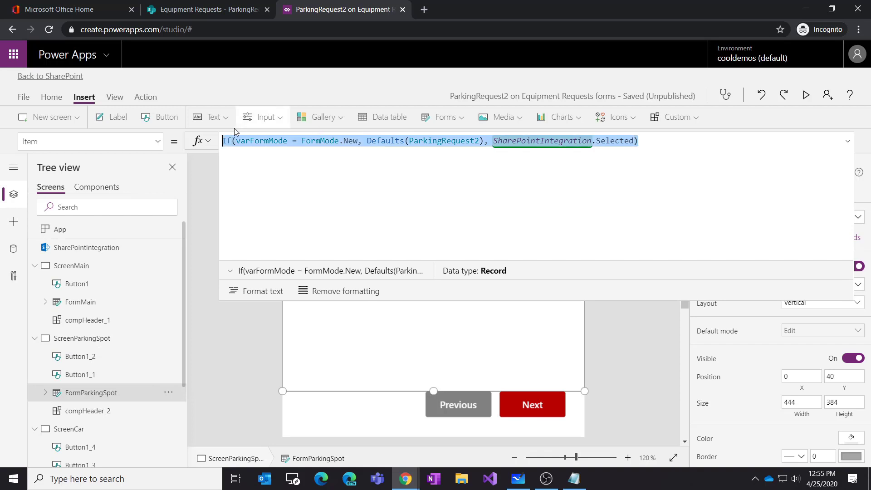
Step: Replace the OnSelect formula of ScreenCar's Save button with the copied If formula
click(522, 408)
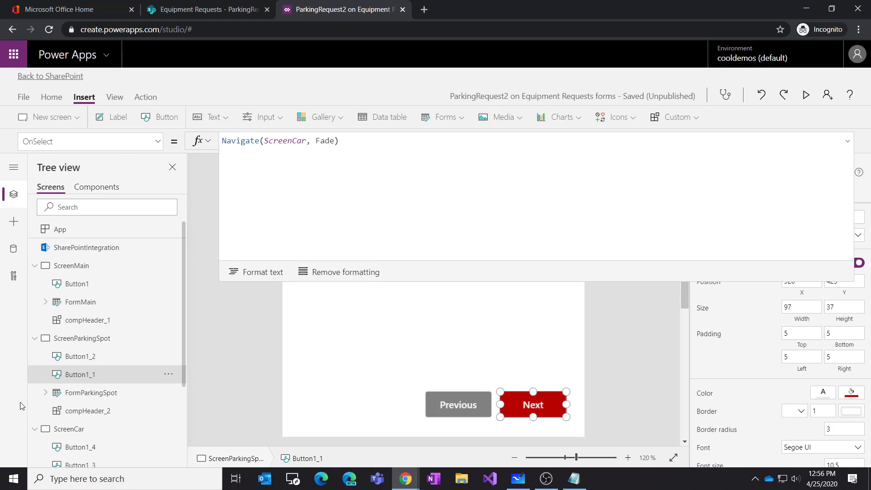
click(69, 429)
click(524, 415)
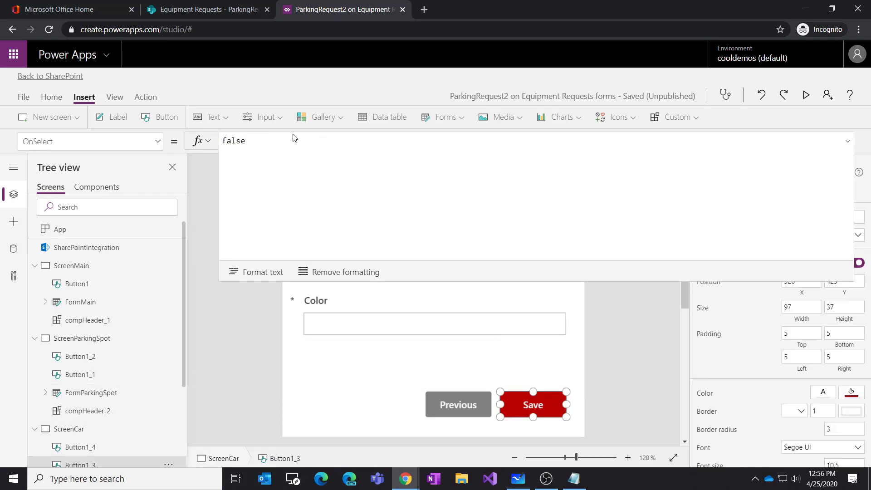
click(248, 141)
drag(248, 141, 223, 170)
key(ctrl+v)
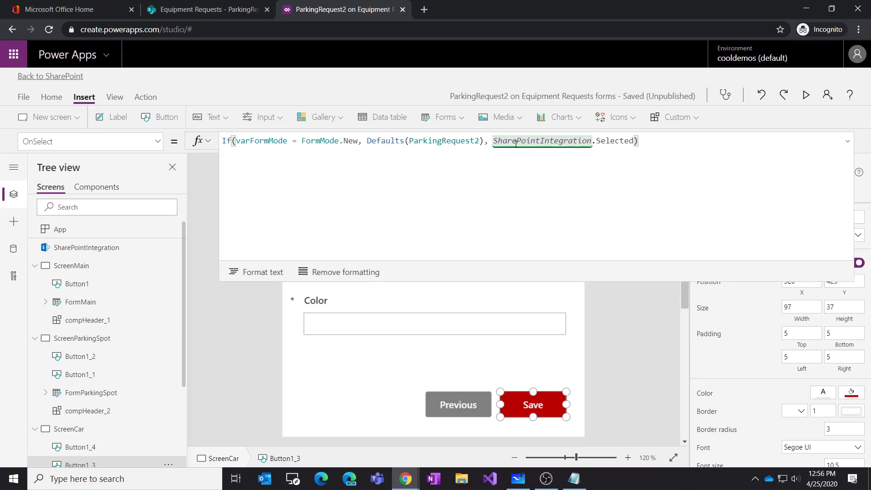
Step: Wrap the Save button's If formula in a Set function that stores its result in the variable varItem
click(224, 140)
text(Set(varIt)
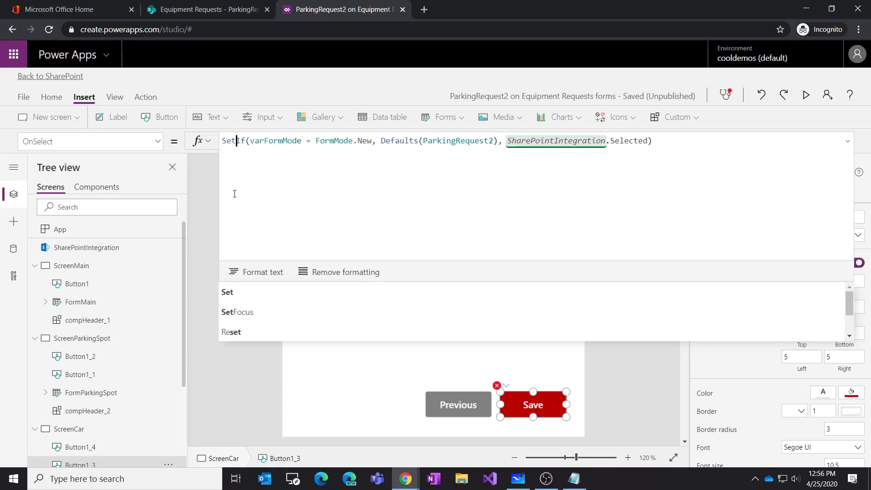
text(em,)
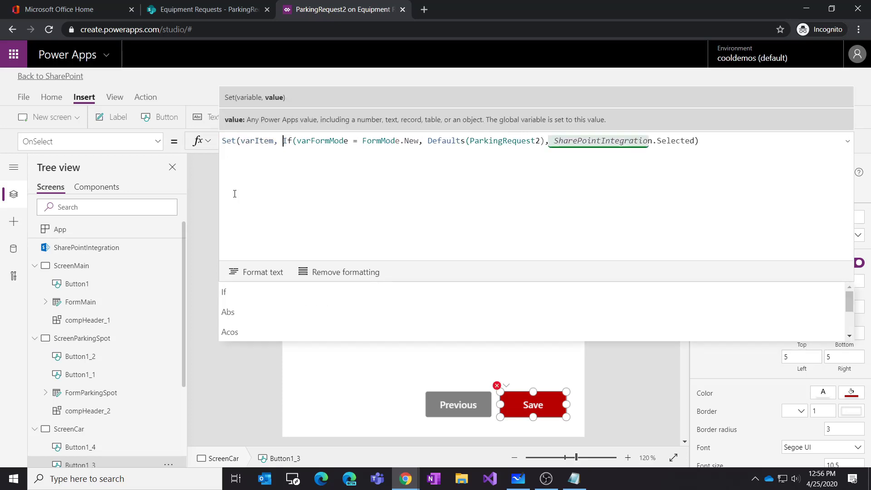
click(723, 142)
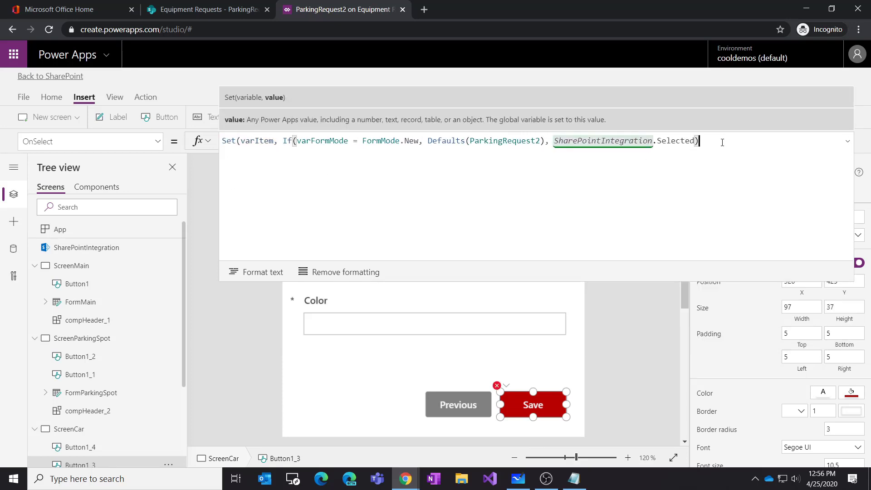
text())
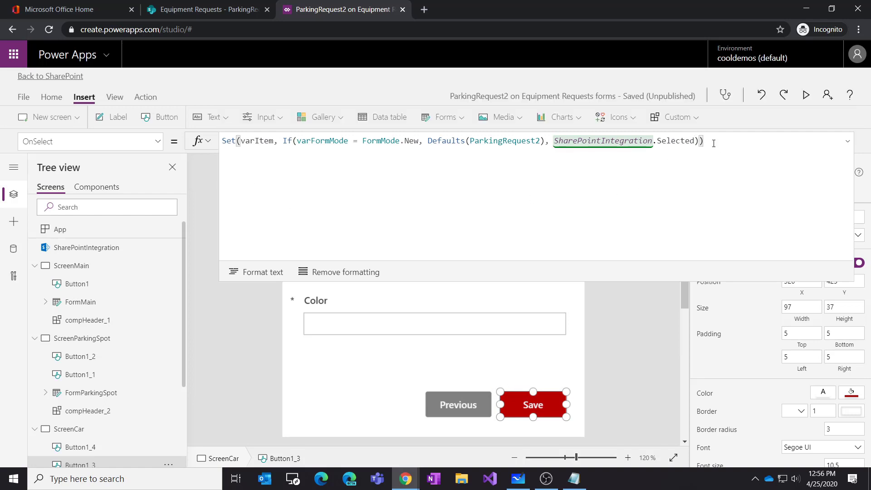
Step: End the Set statement with a semicolon and start a Patch function below it with ParkingRequest2 as the source
text(;)
key(shift+Return)
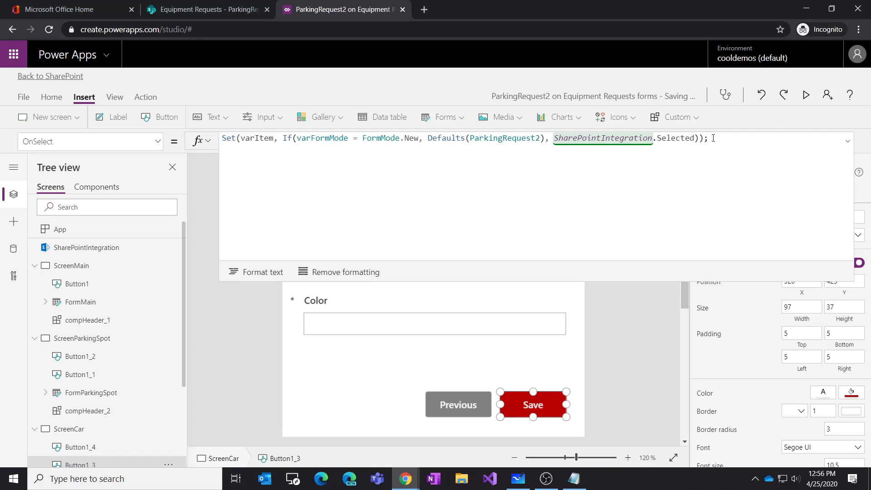
text(Sae)
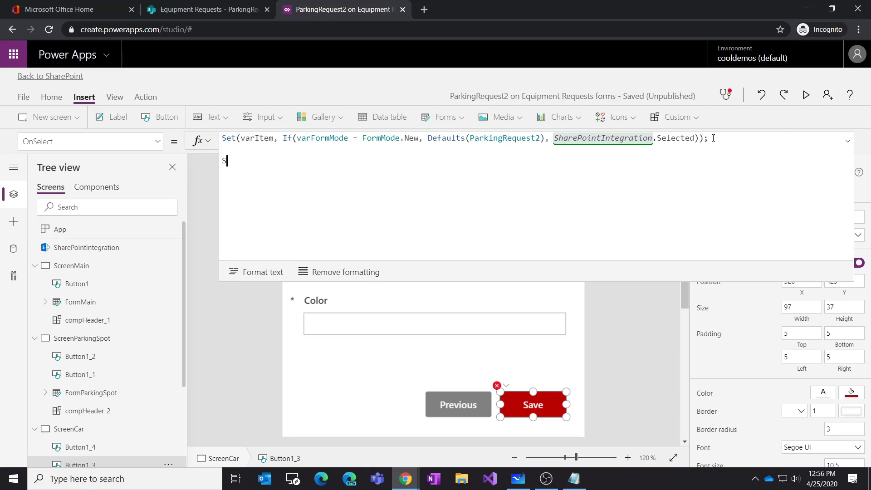
key(BackSpace)
text(patch)
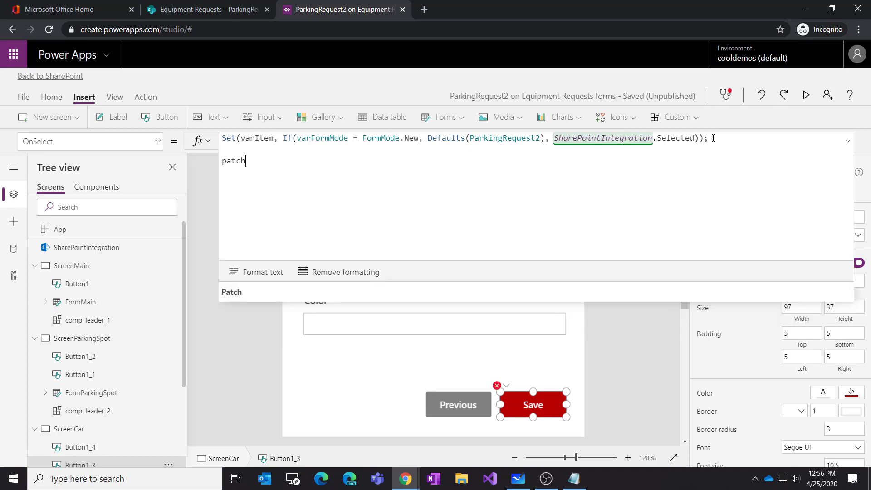
key(Tab)
text(()
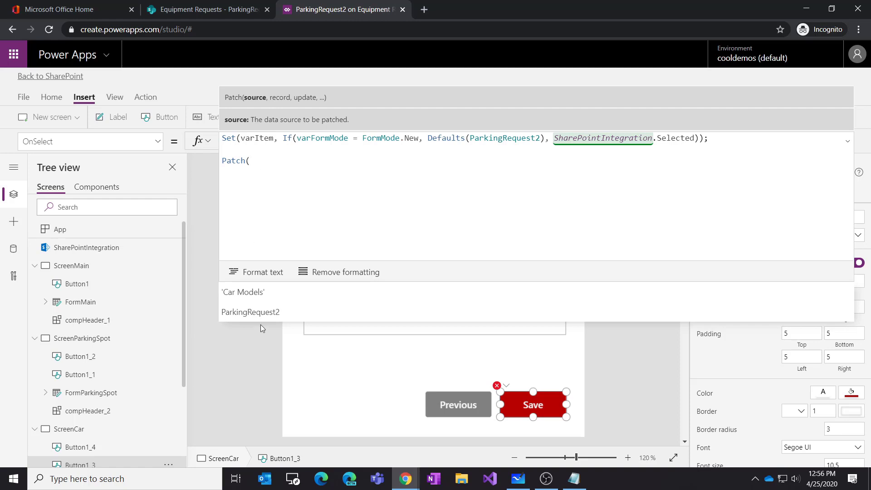
click(252, 313)
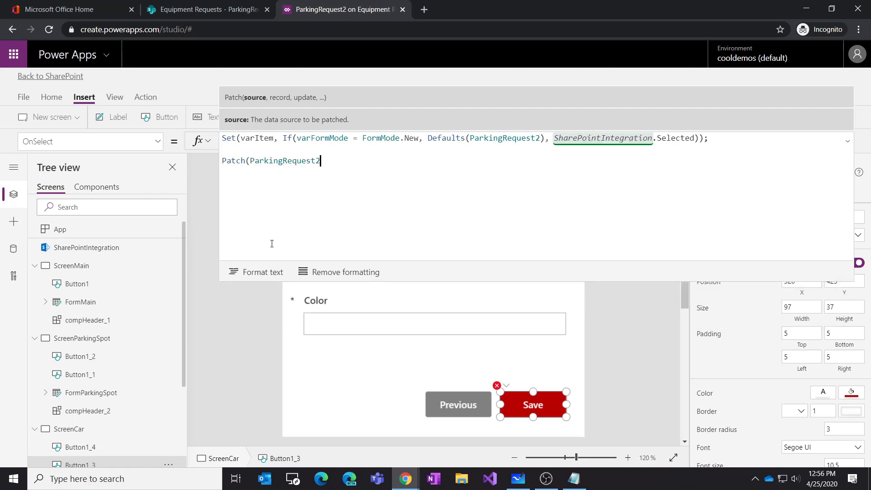
text(,)
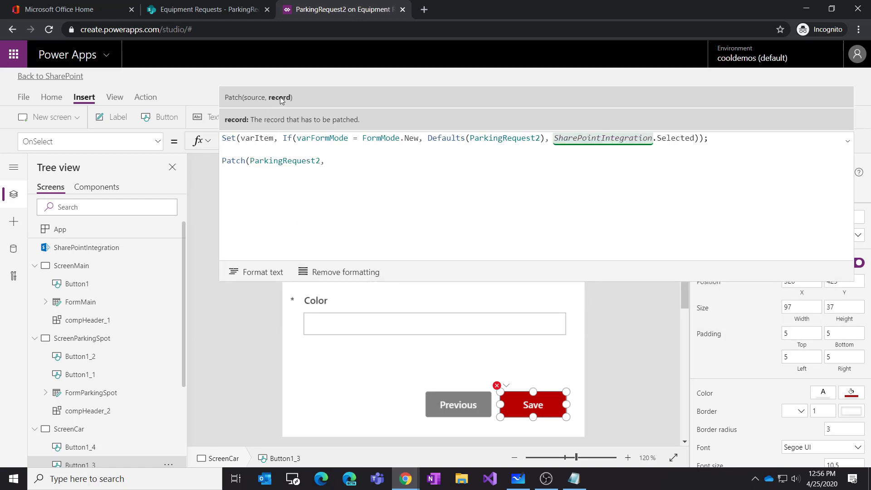
Step: Pass varItem as the record to patch and begin entering the form reference as the update argument
double_click(258, 143)
key(ctrl+c)
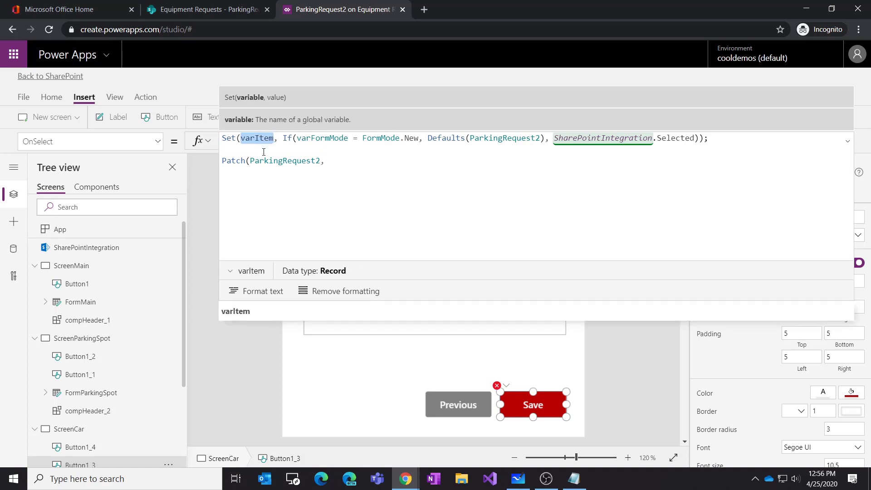
click(341, 171)
key(ctrl+v)
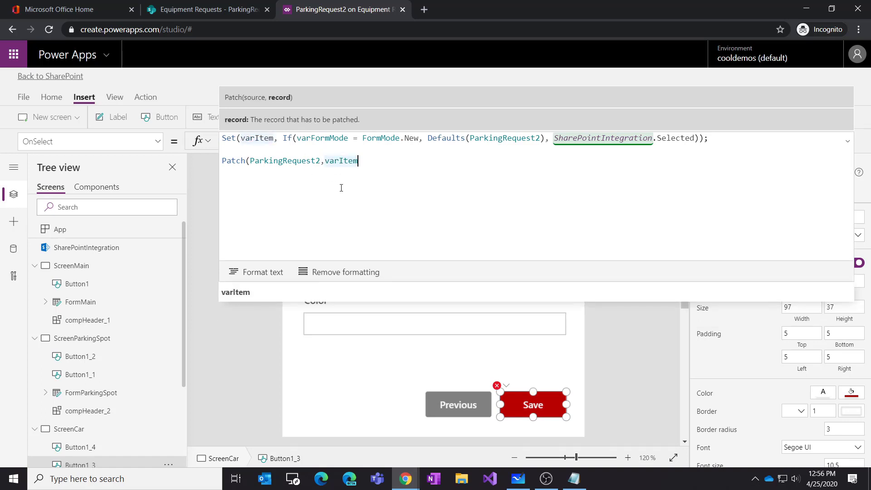
text(,Fo)
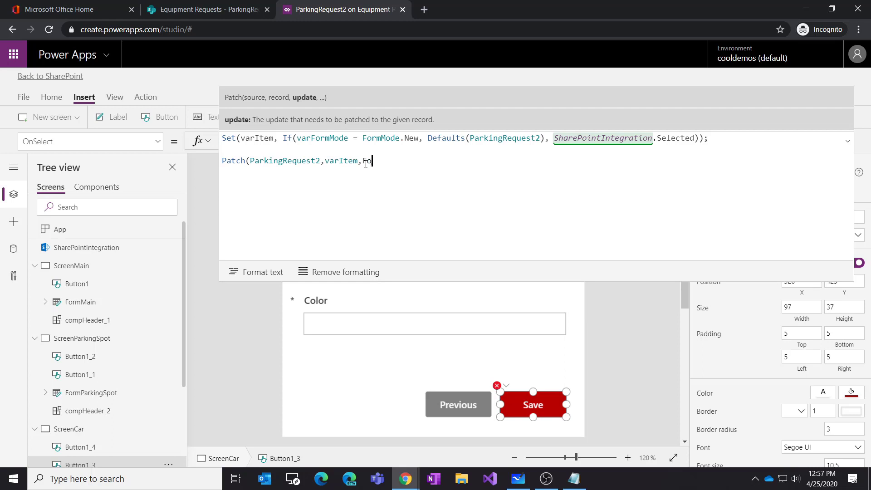
text(rmm)
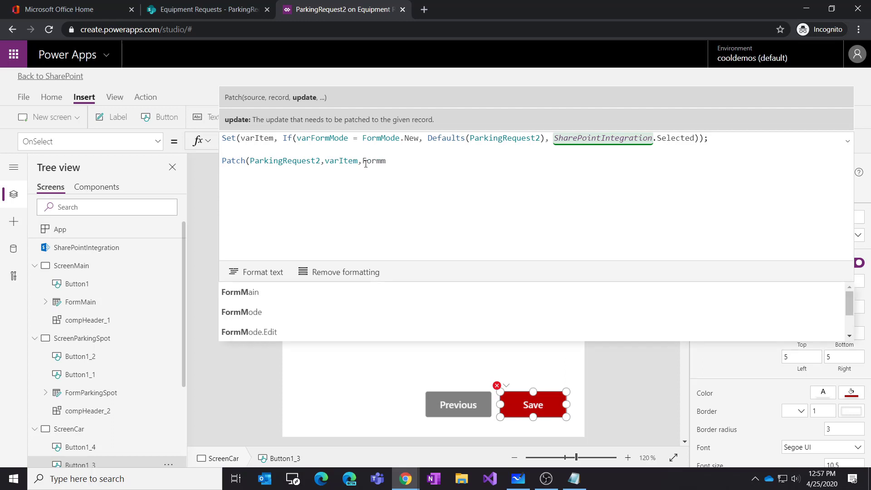
Step: Add FormMain.Updates as the first update argument of the Patch call in the Save button's OnSelect formula
key(Tab)
text(.up)
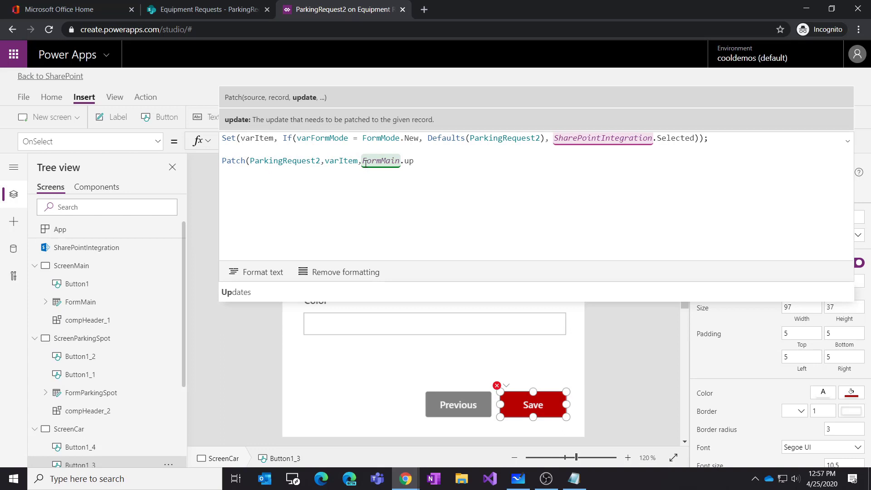
key(Tab)
text(, )
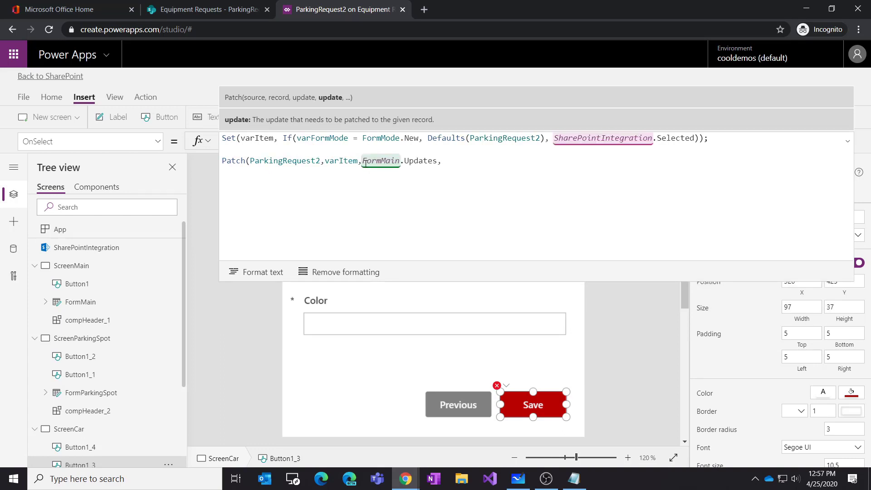
Step: Add FormParkingSpot.Updates as the second update argument of the Patch call
text(for)
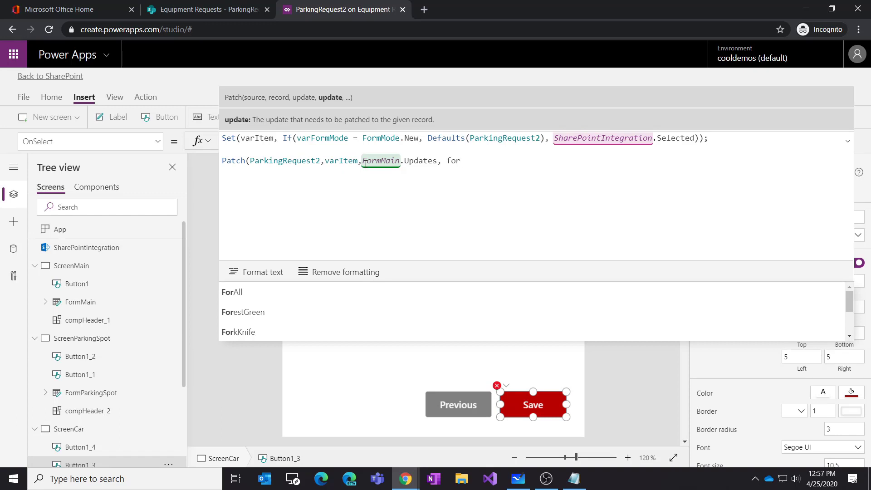
text(mpar)
key(Tab)
text(.)
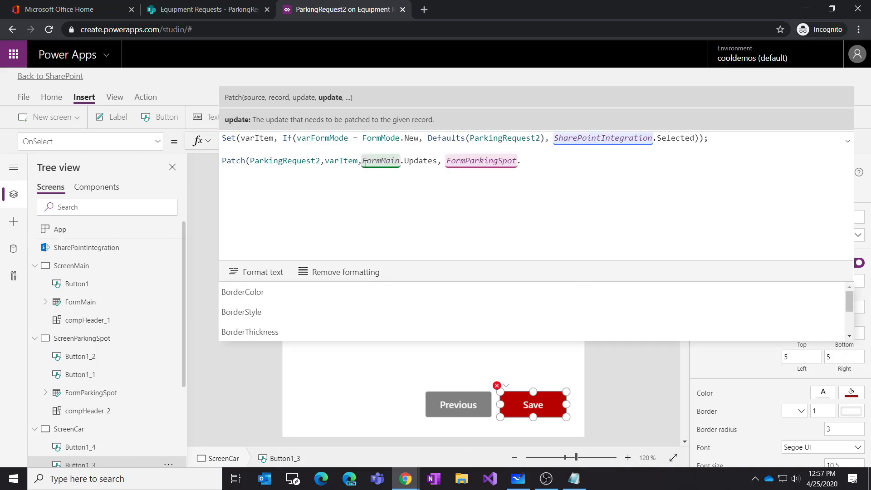
text(up)
key(Tab)
Step: Add FormCar.Updates as the last update argument and close the Patch call
text(, for)
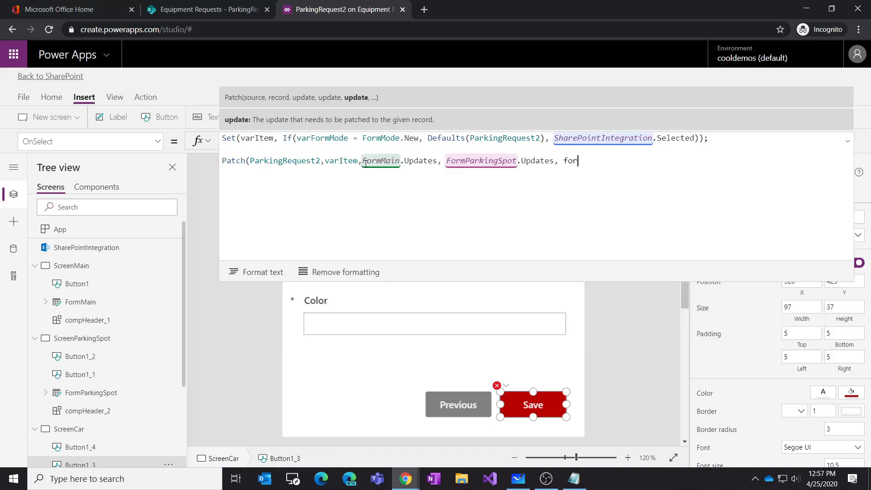
text(m)
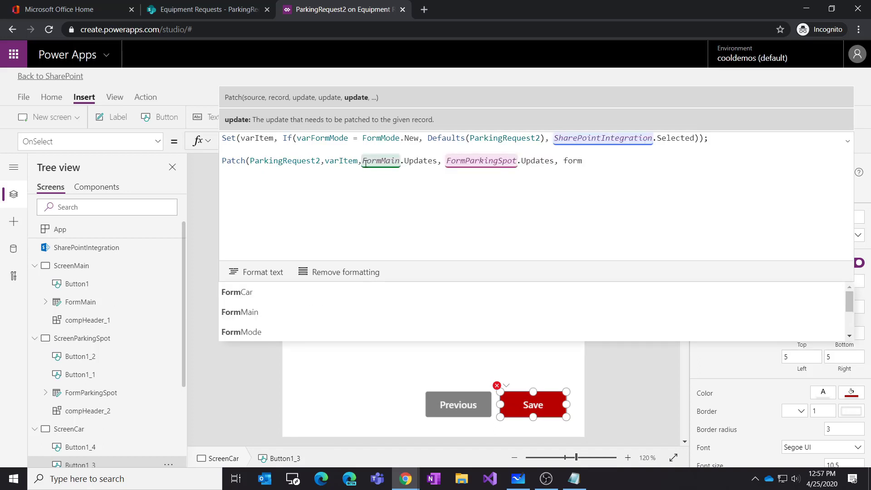
text(ca)
key(Tab)
text(.upda)
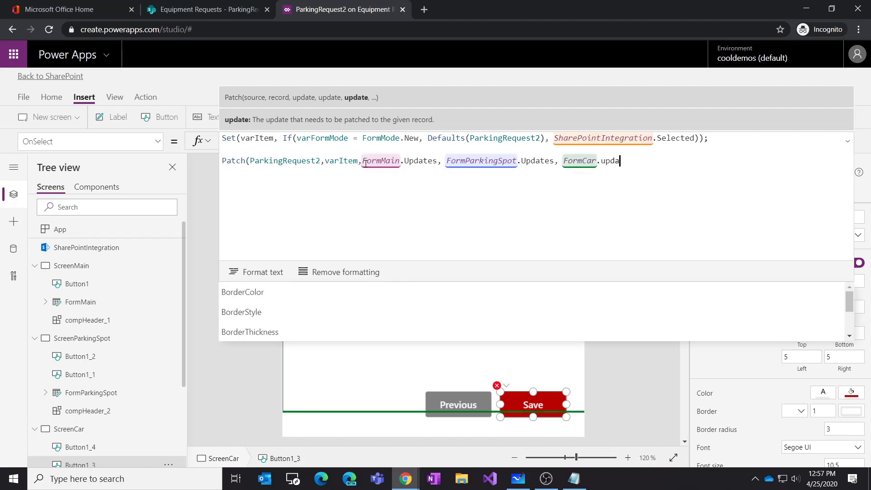
key(Tab)
text())
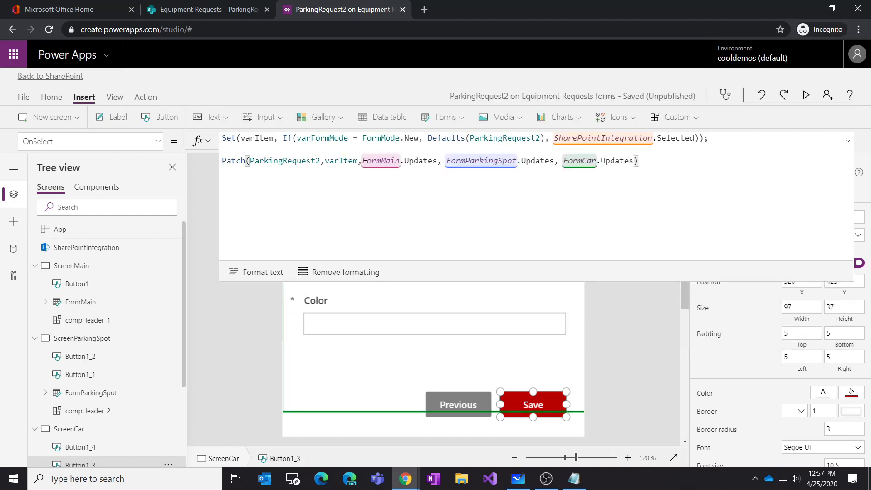
Step: Save the ParkingRequest2 form app and publish it to SharePoint
click(28, 97)
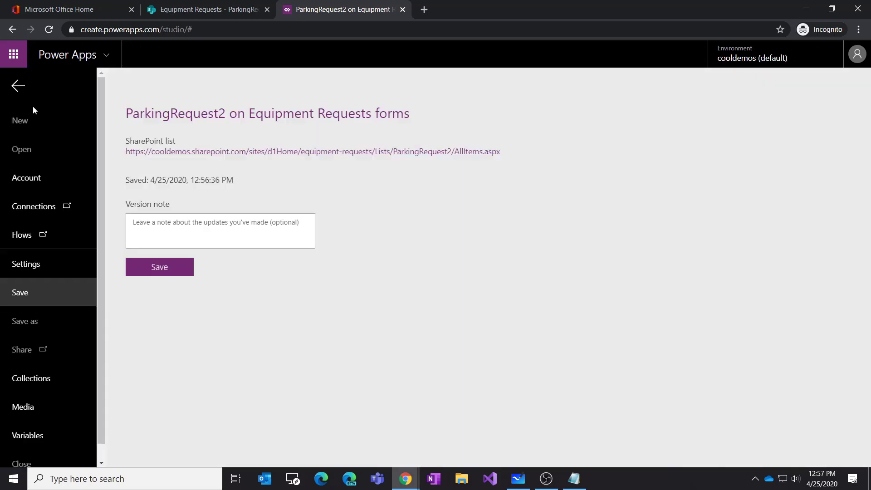
click(159, 271)
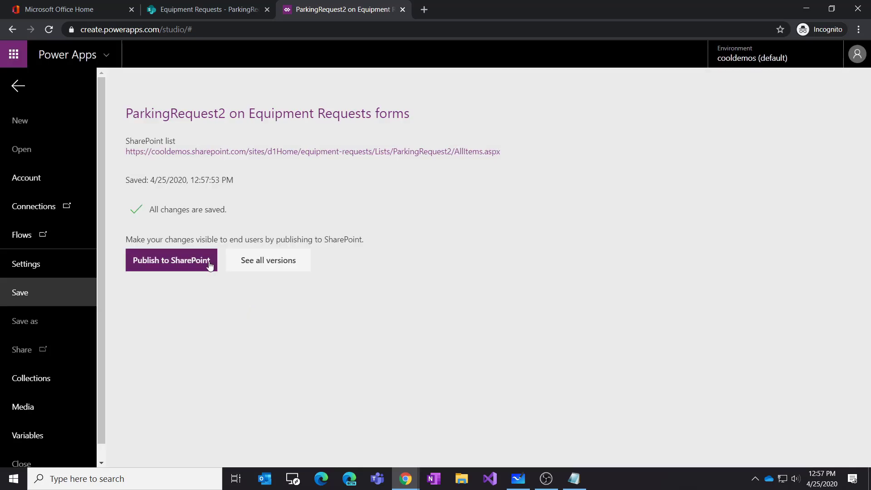
click(171, 260)
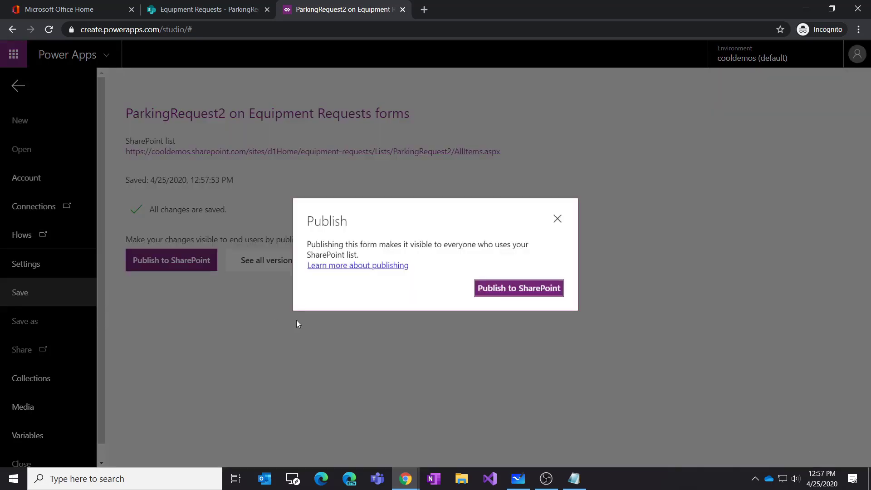
click(522, 288)
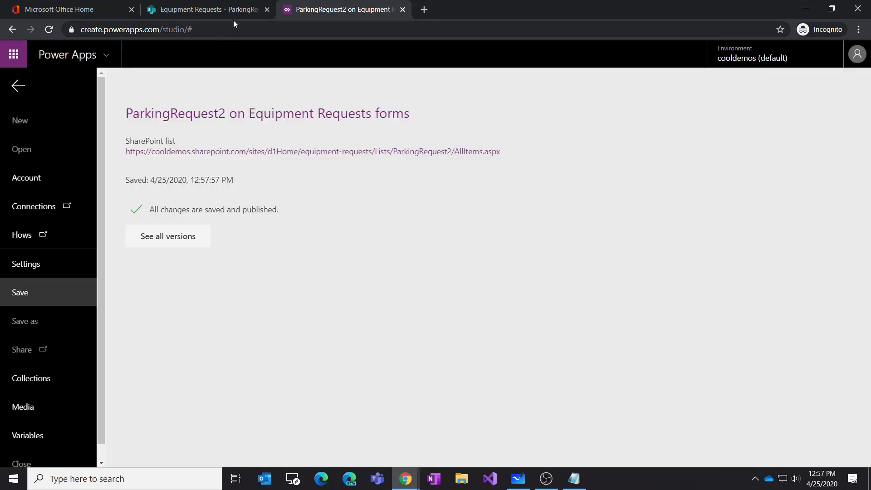
Step: Switch to the ParkingRequest2 list in SharePoint, open its first request in the published form and reload the list
click(233, 11)
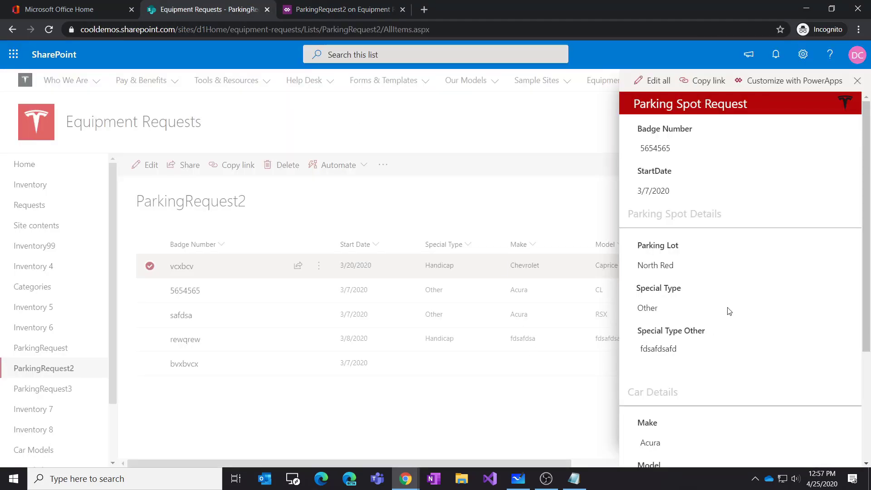
key(F5)
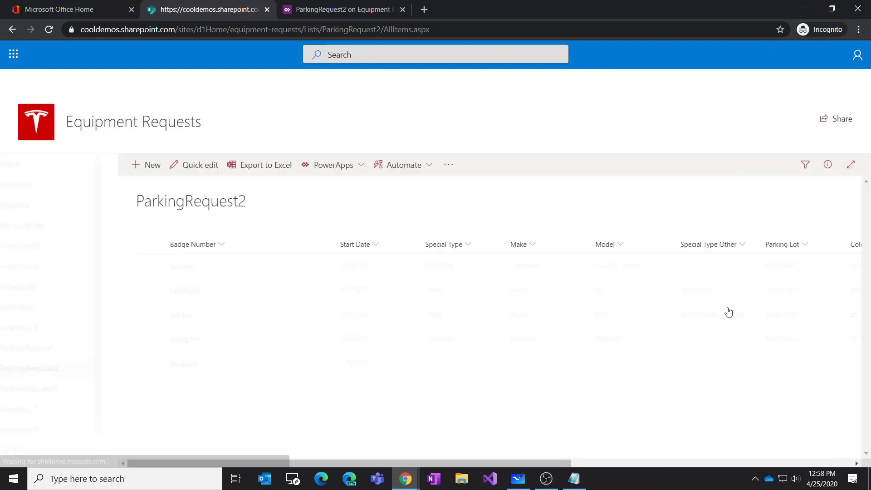
click(183, 268)
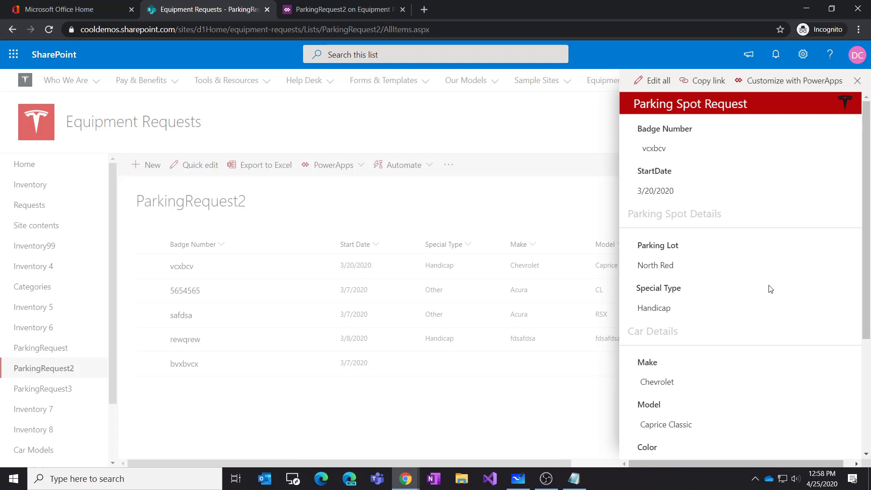
click(655, 81)
click(650, 80)
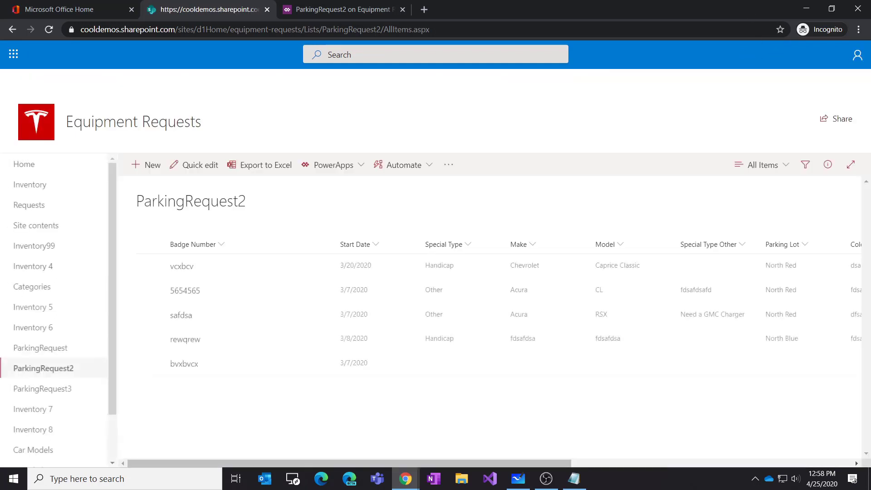
click(181, 268)
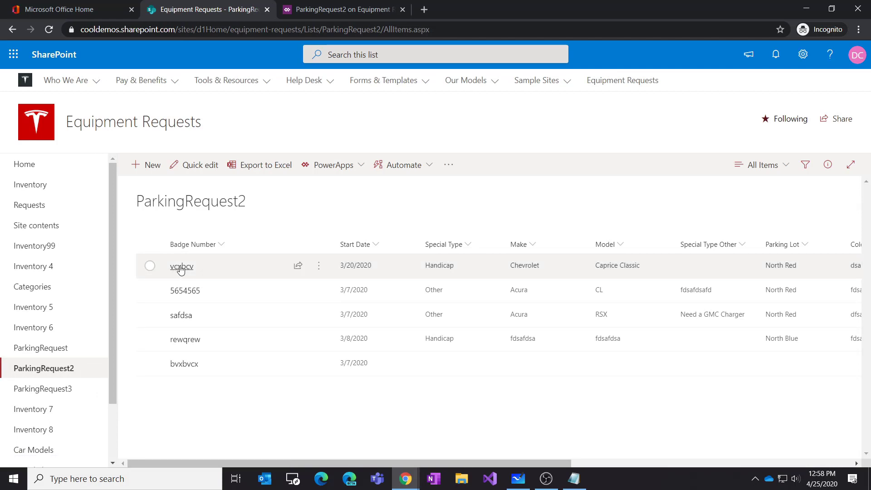
key(F5)
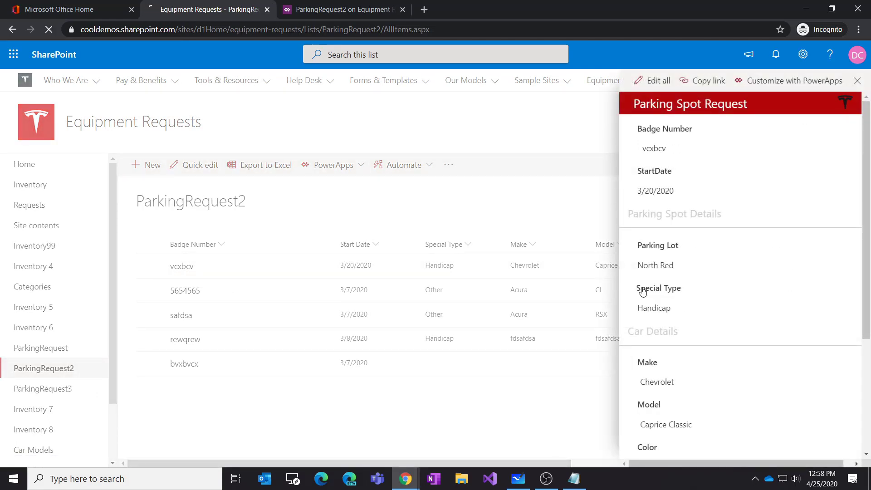
Step: Open the second parking request for editing and advance through Parking Spot Details to the Car Details page
click(180, 293)
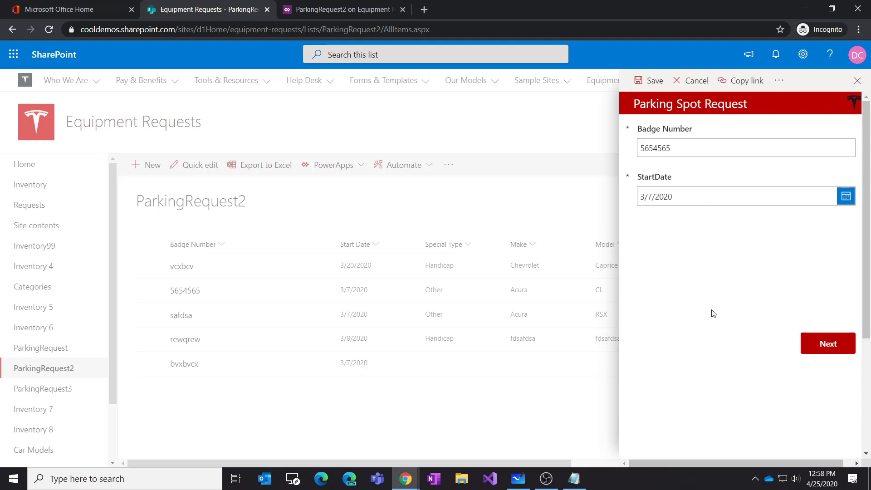
click(832, 344)
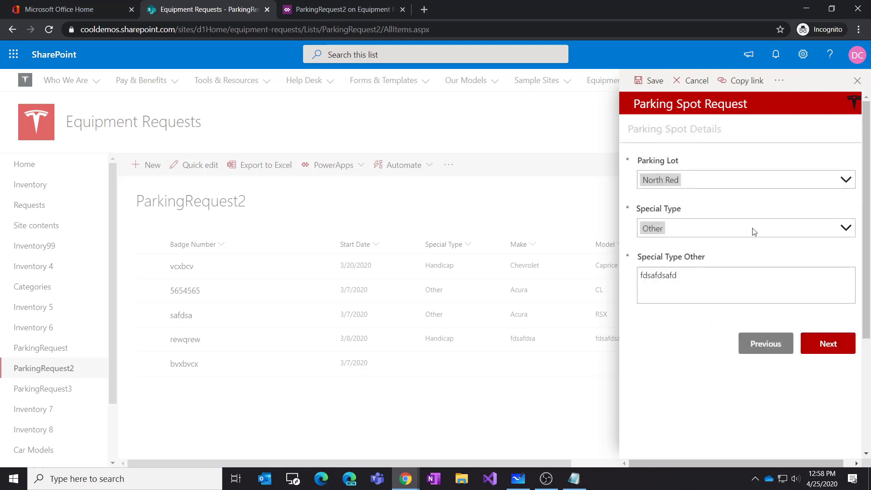
click(823, 342)
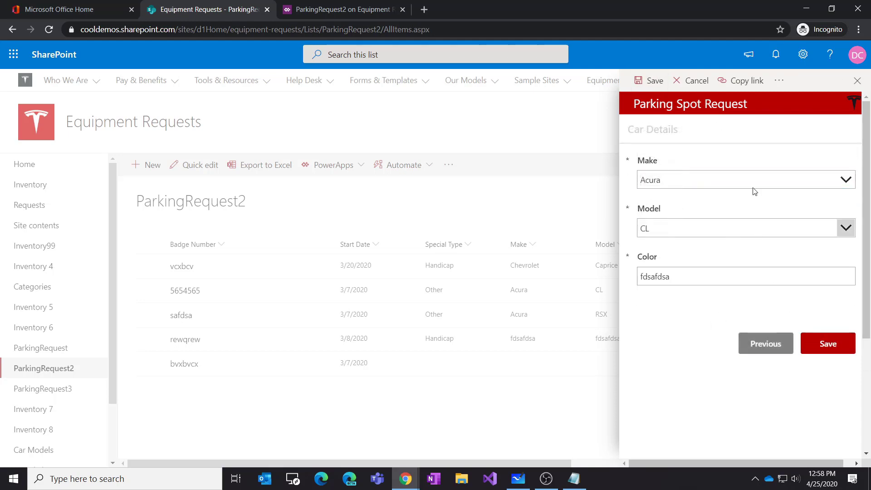
Step: Check navigation by paging back and forth between the badge, Parking Spot Details and Car Details pages of the request
click(806, 344)
click(768, 353)
click(768, 353)
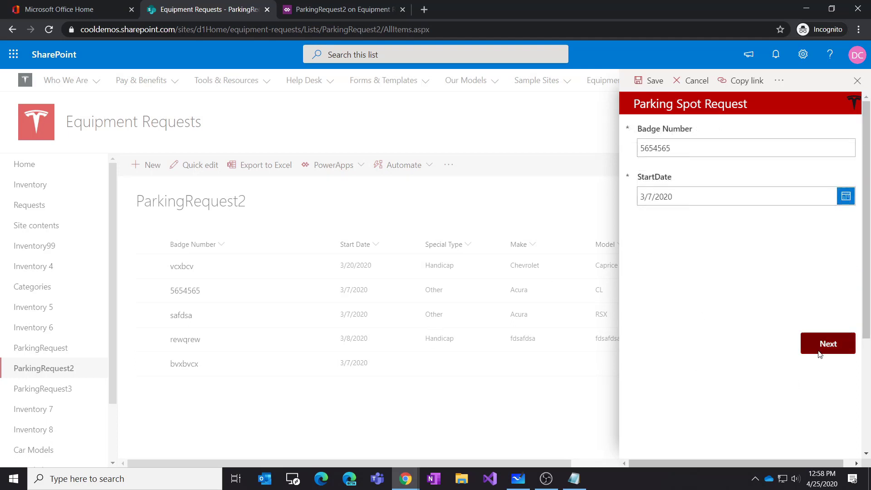
click(820, 351)
click(820, 351)
click(767, 353)
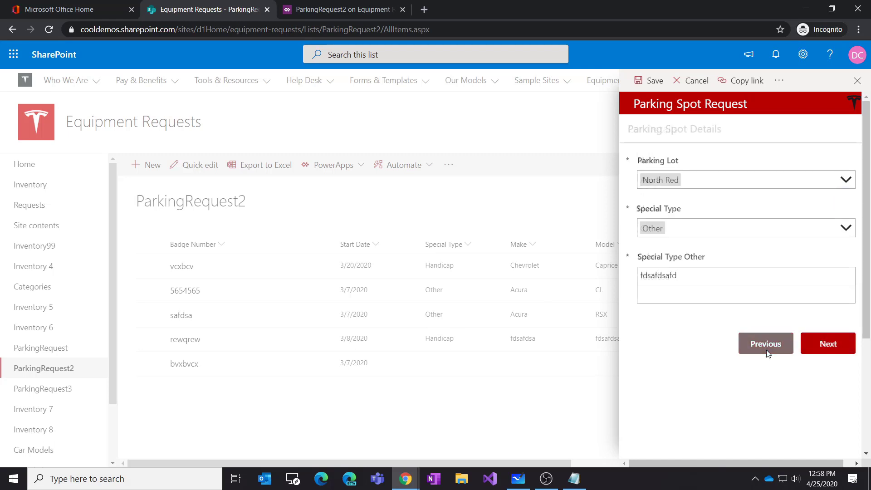
click(769, 352)
click(833, 346)
click(831, 345)
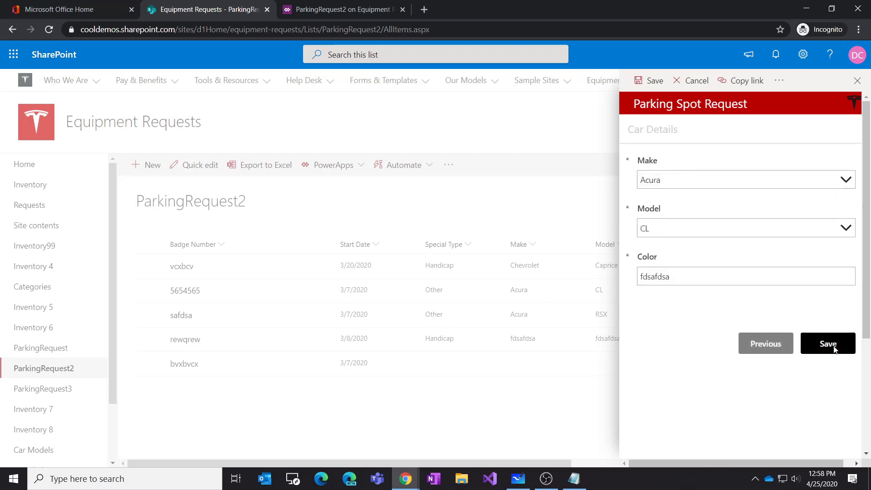
click(777, 352)
click(773, 350)
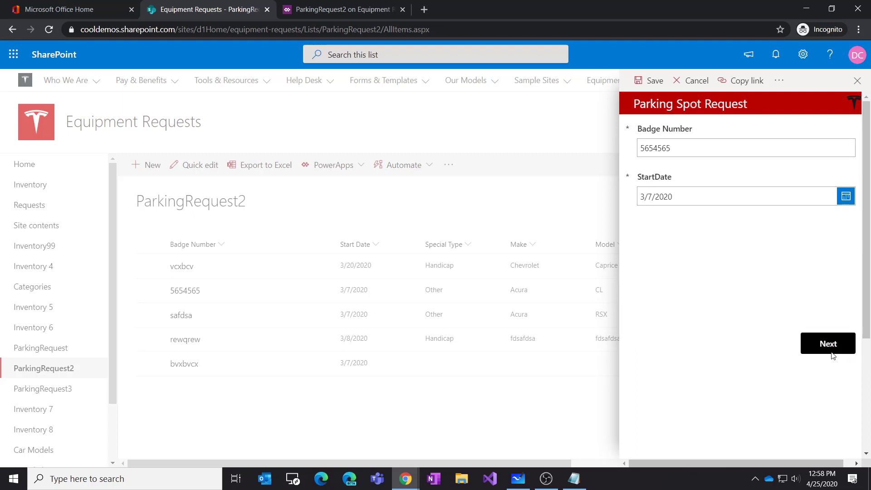
click(831, 352)
click(833, 353)
click(774, 350)
click(773, 351)
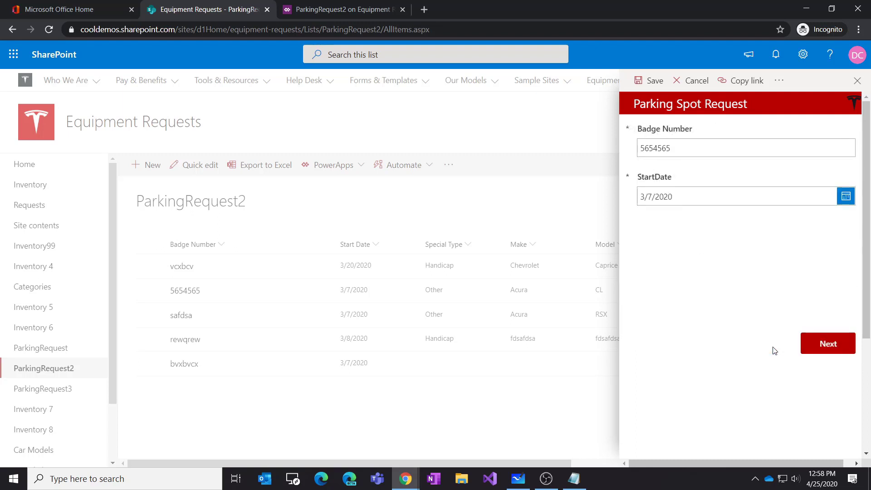
click(812, 349)
click(815, 350)
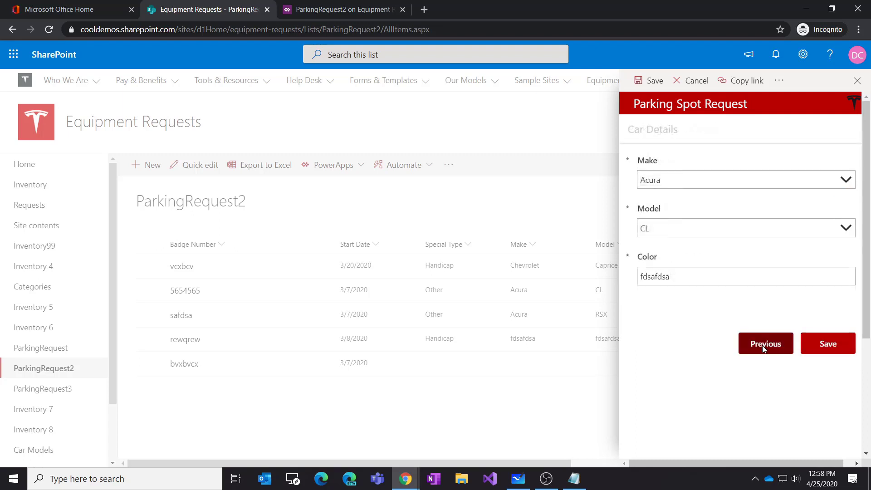
click(764, 348)
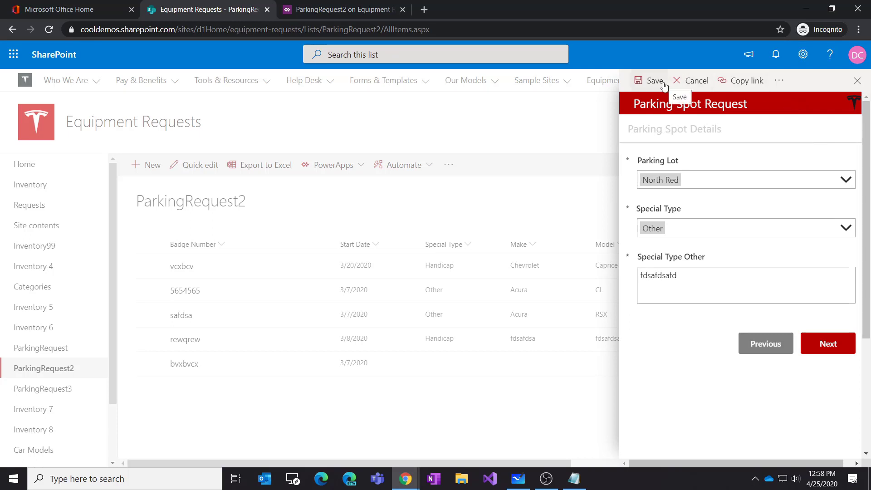
Step: Close the request form without saving and reload the ParkingRequest2 list
click(858, 82)
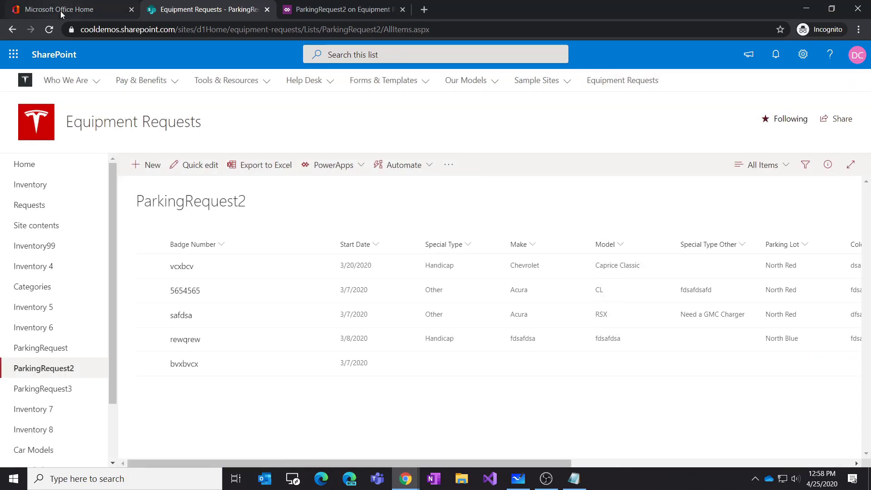
click(49, 29)
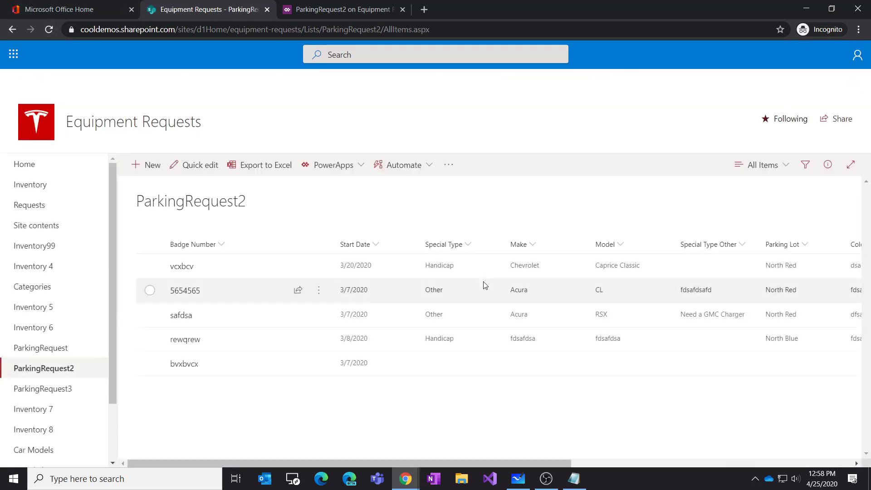
click(49, 30)
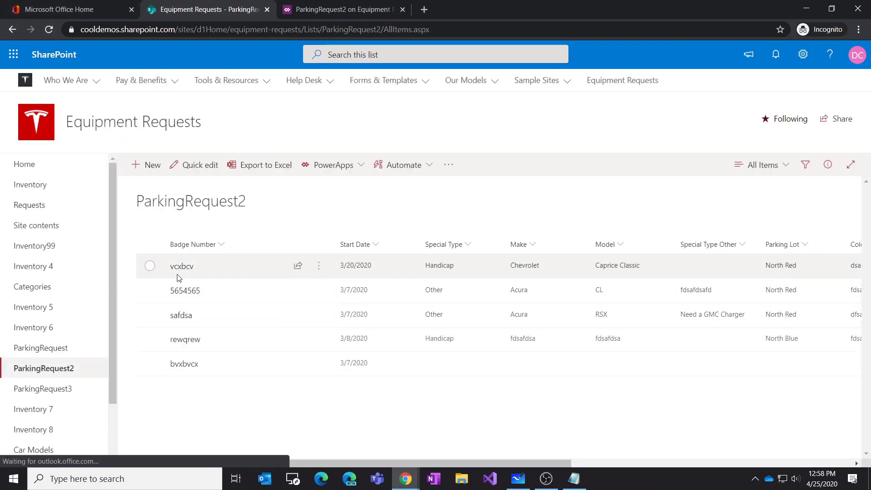
Step: Create a new parking request, enter the badge number and advance to the Parking Spot Details page
click(154, 165)
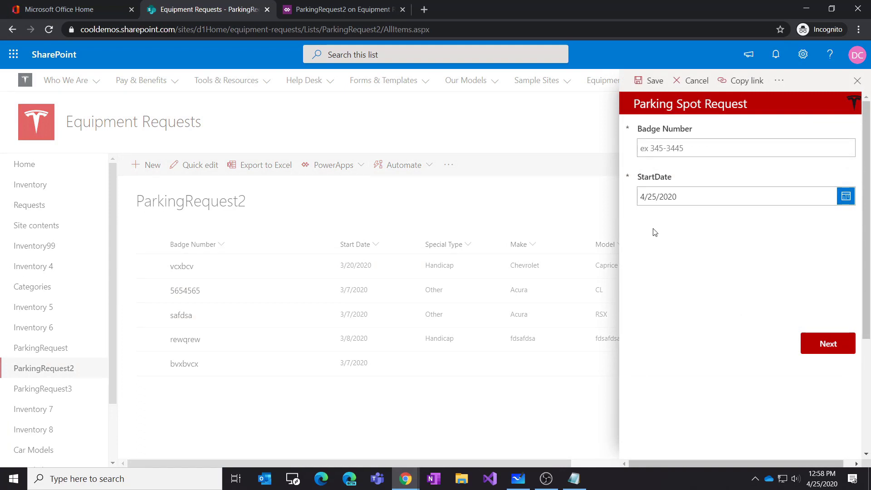
click(661, 153)
text(5438543898098)
click(826, 344)
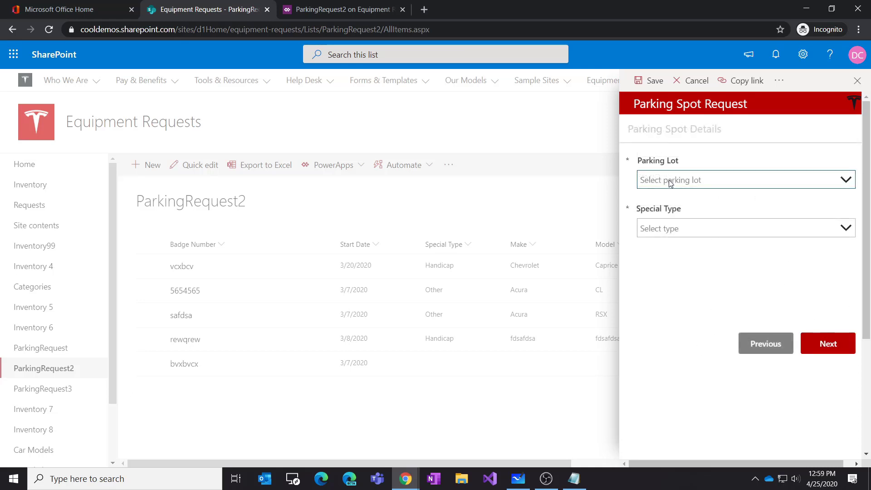
Step: Set the parking lot to North Red and the special type to EV Charger, and advance to Car Details
click(670, 178)
click(673, 224)
click(676, 229)
click(676, 278)
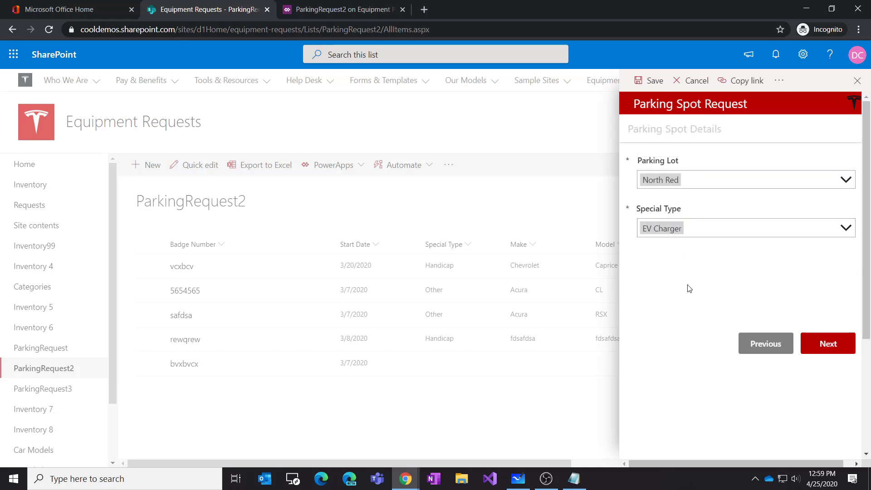
click(823, 347)
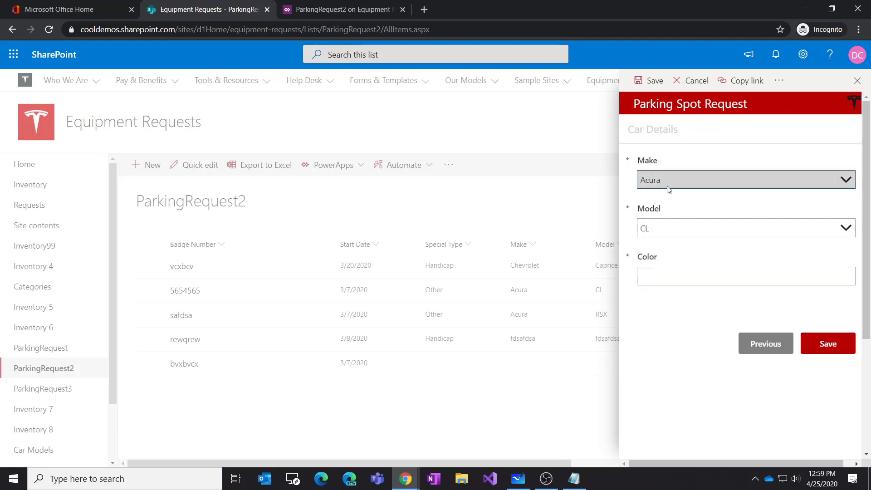
Step: Fill in the Car Details with make Alfa Romeo, model Stelvio and color blue
click(713, 179)
click(664, 232)
click(665, 227)
click(663, 276)
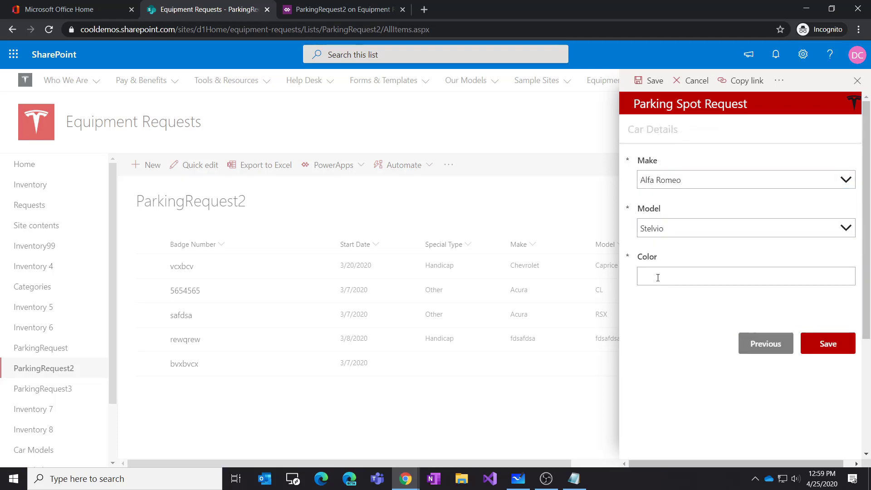
click(663, 282)
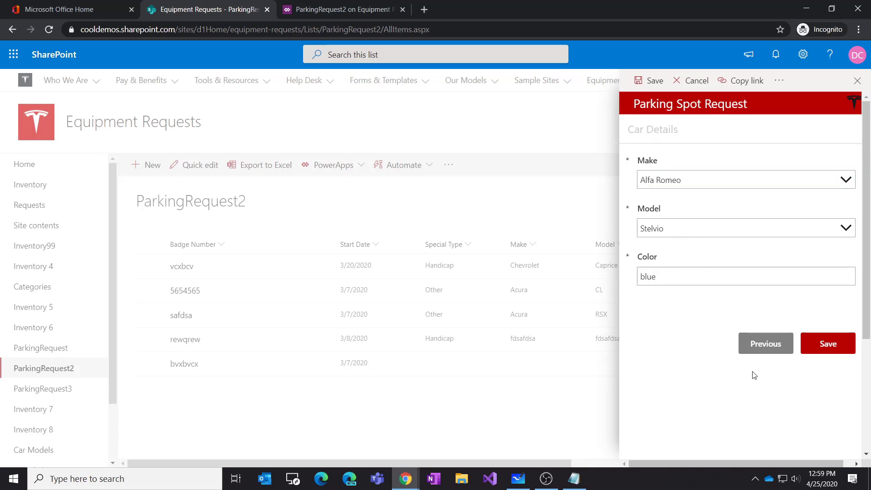
Step: Page back through Parking Spot Details to the badge page and forward to Car Details to check that the entries persist
click(766, 344)
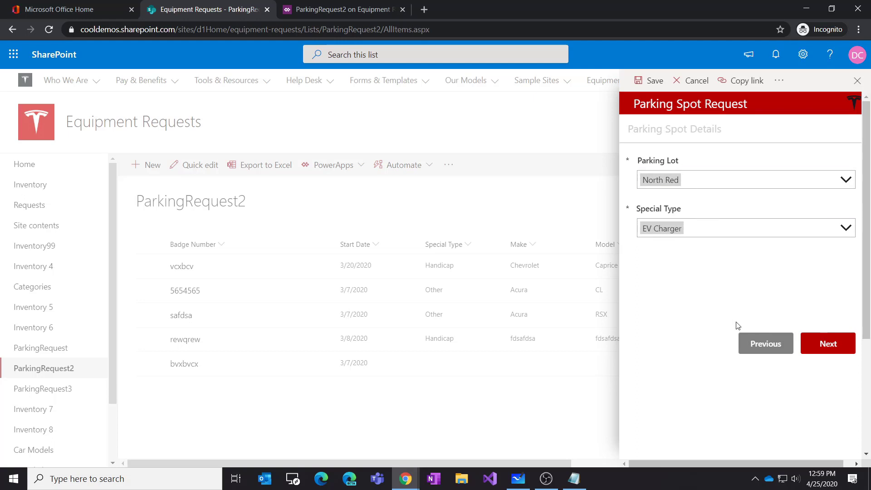
click(754, 348)
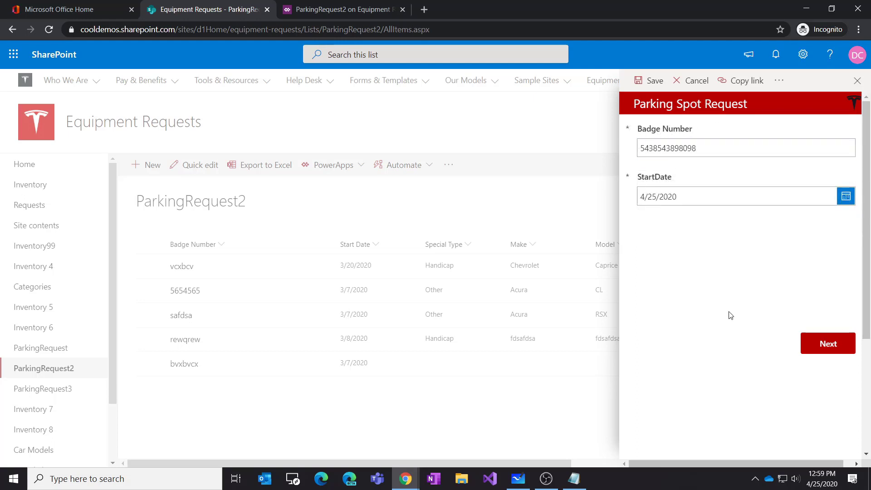
click(825, 345)
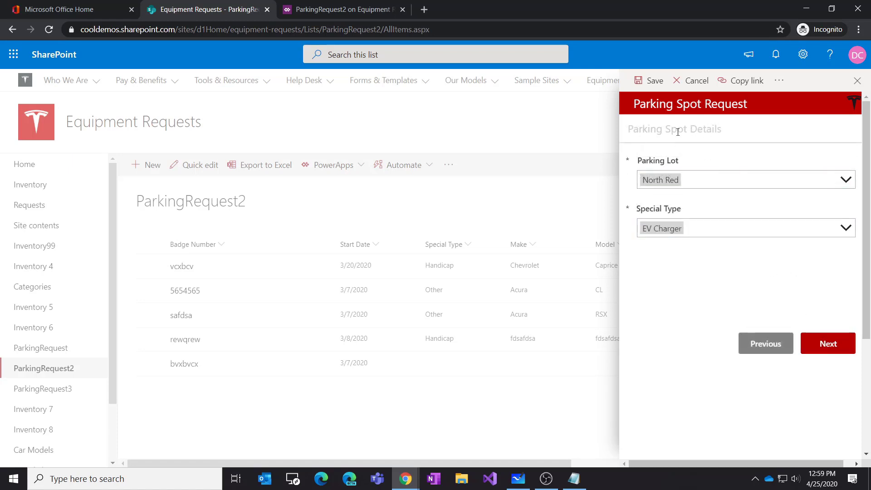
click(761, 343)
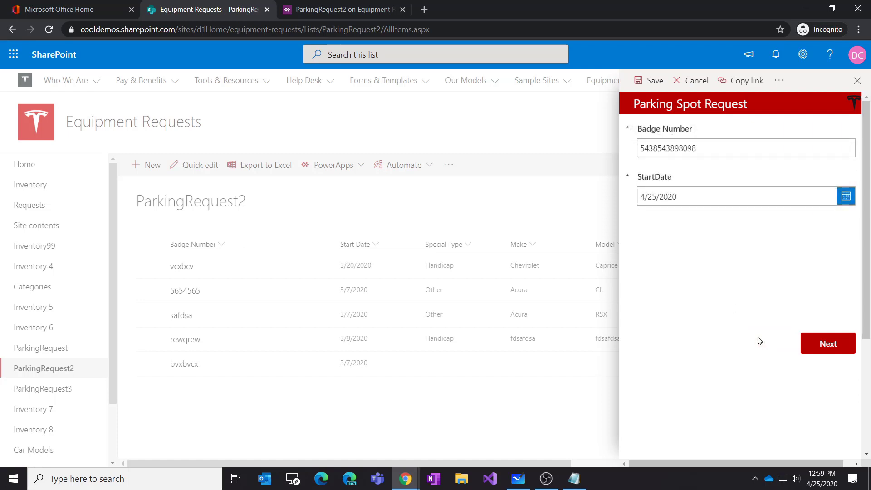
click(827, 346)
click(827, 346)
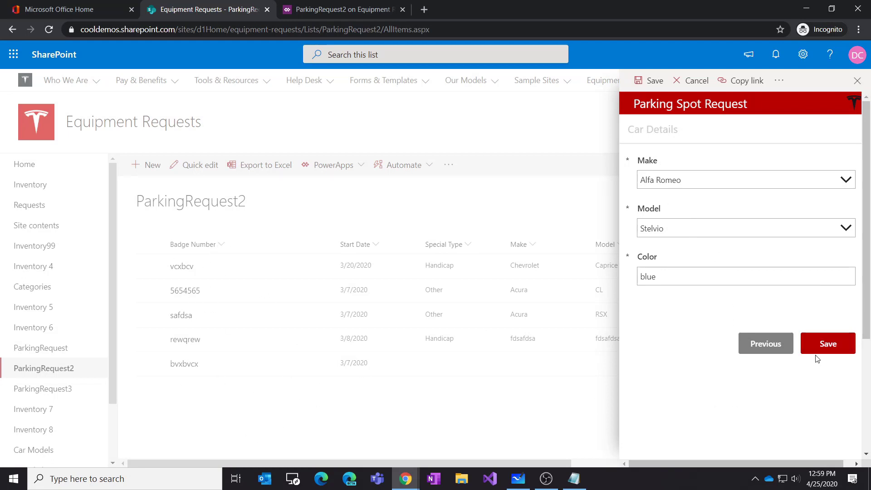
Step: Save the parking request, close the form and reload the ParkingRequest2 list
click(826, 346)
click(834, 345)
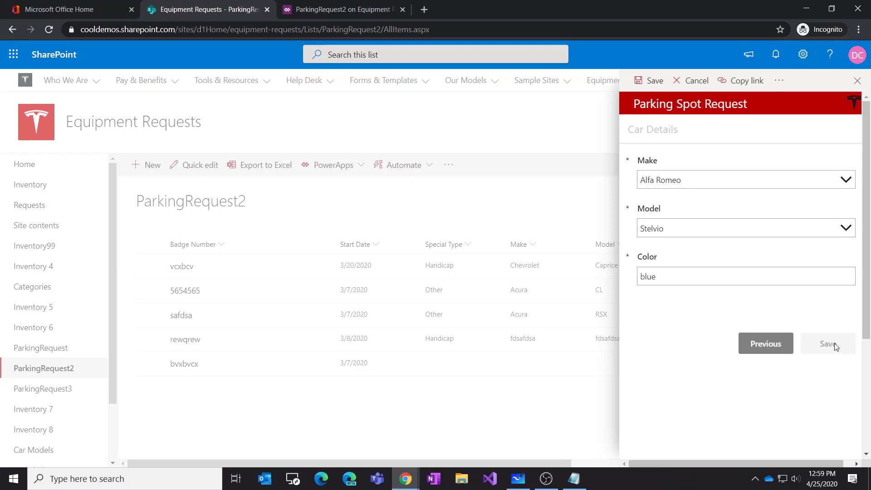
click(857, 82)
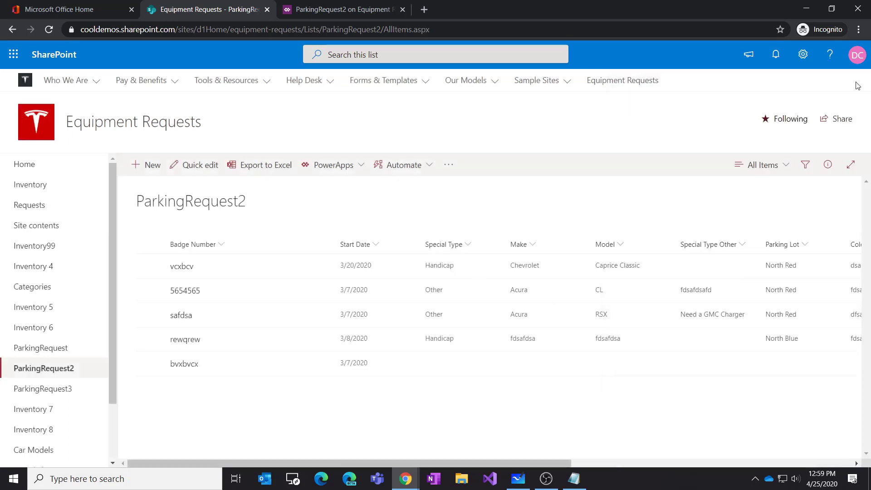
click(49, 30)
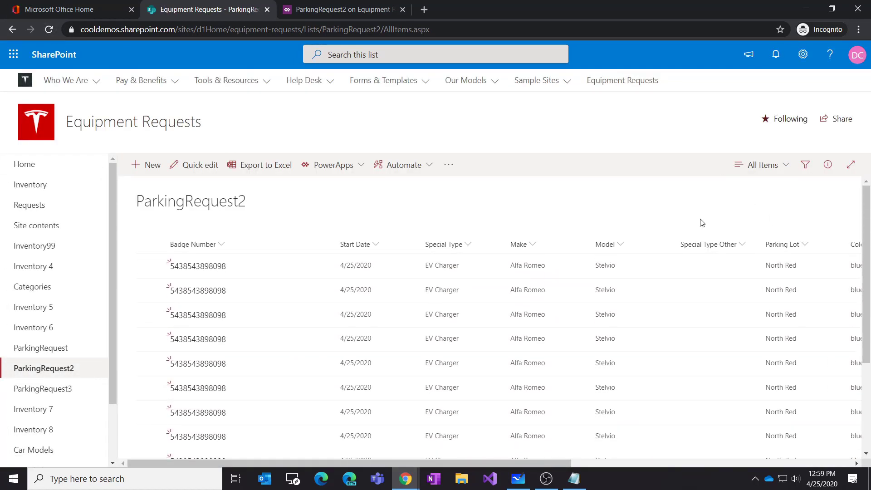
Step: View the standard new item form of the ParkingRequest3 list, close it and return to ParkingRequest2
click(56, 392)
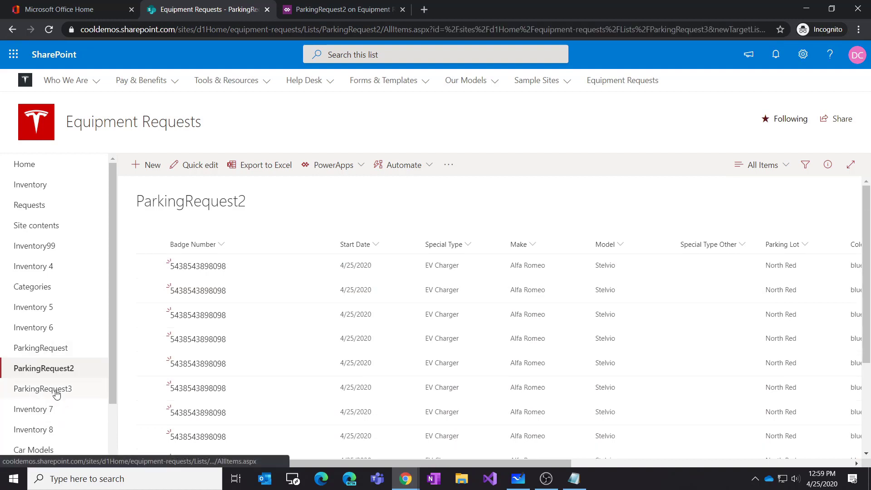
click(153, 166)
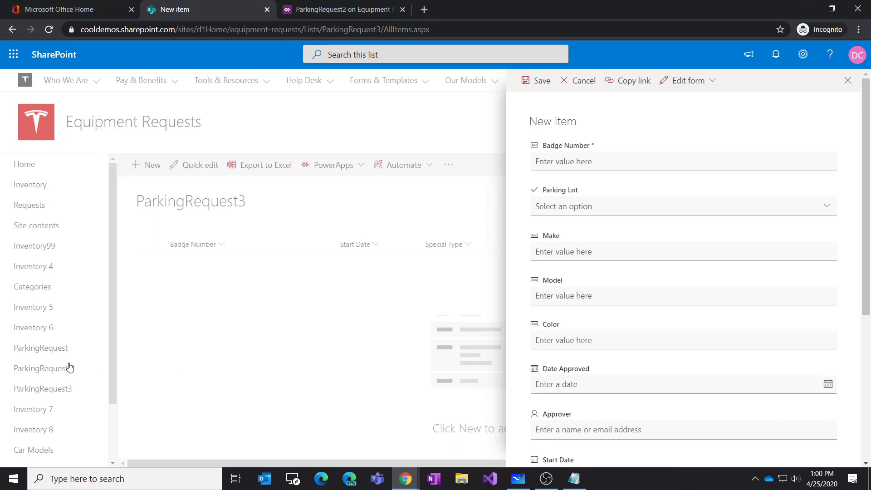
click(844, 84)
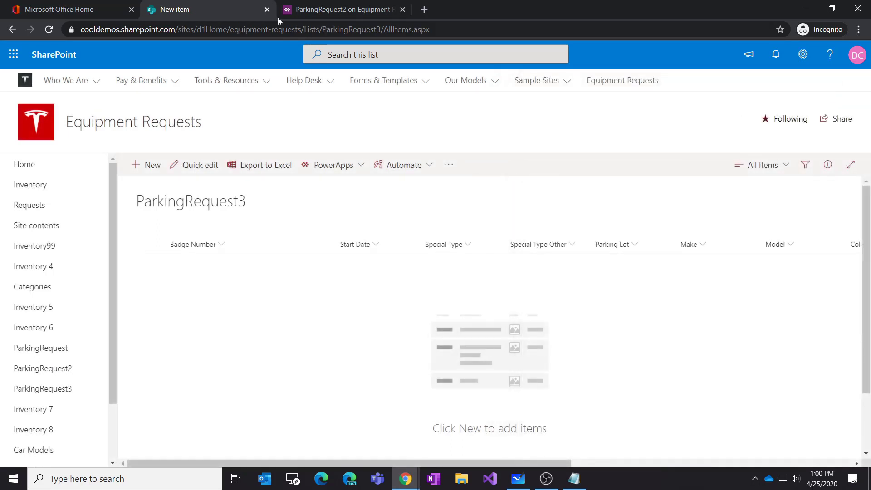
click(64, 368)
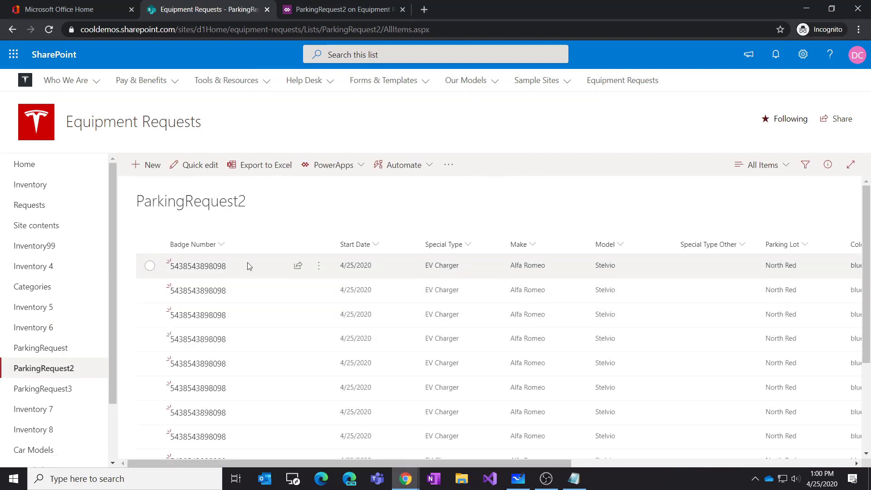
Step: Create another parking request, enter the badge number and advance to Parking Spot Details
click(146, 166)
click(679, 147)
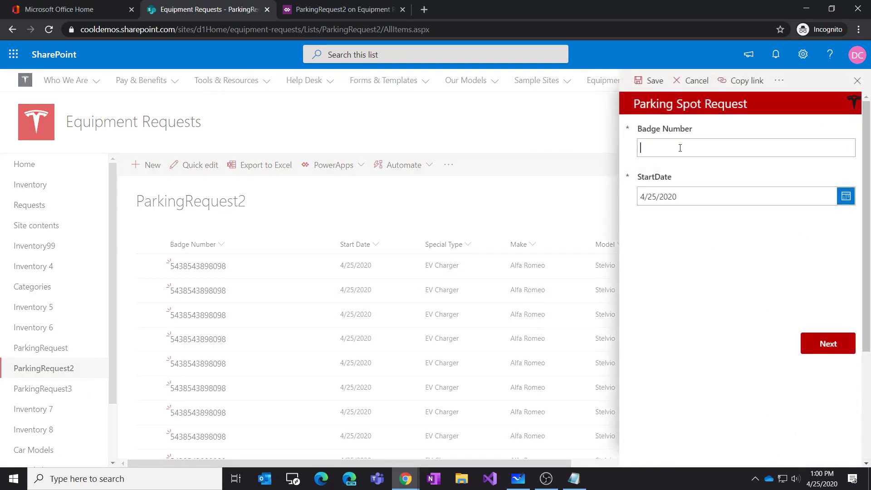
text(80924938)
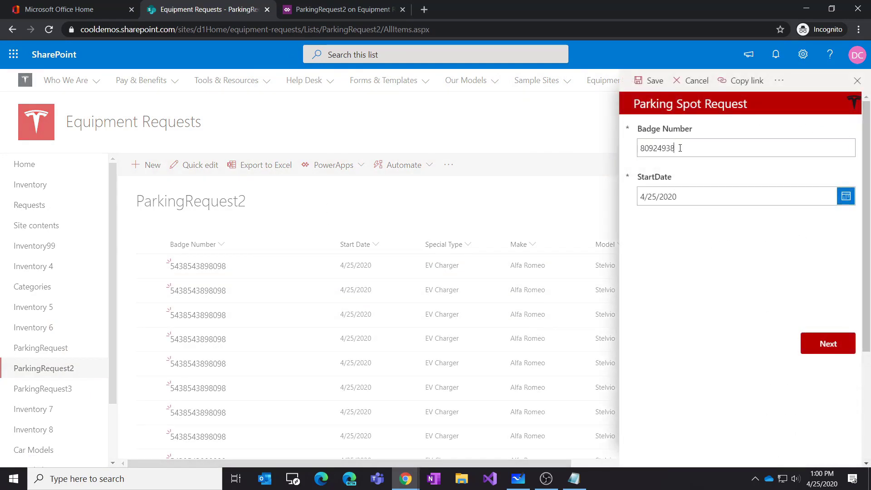
click(843, 340)
Step: Set the parking lot to South Blue, choose a special type and advance to Car Details
click(674, 178)
click(664, 254)
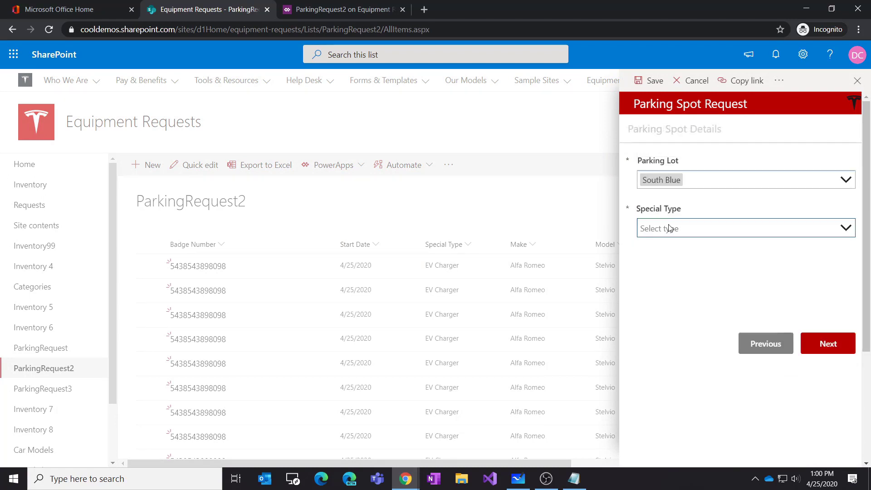
click(671, 228)
click(662, 279)
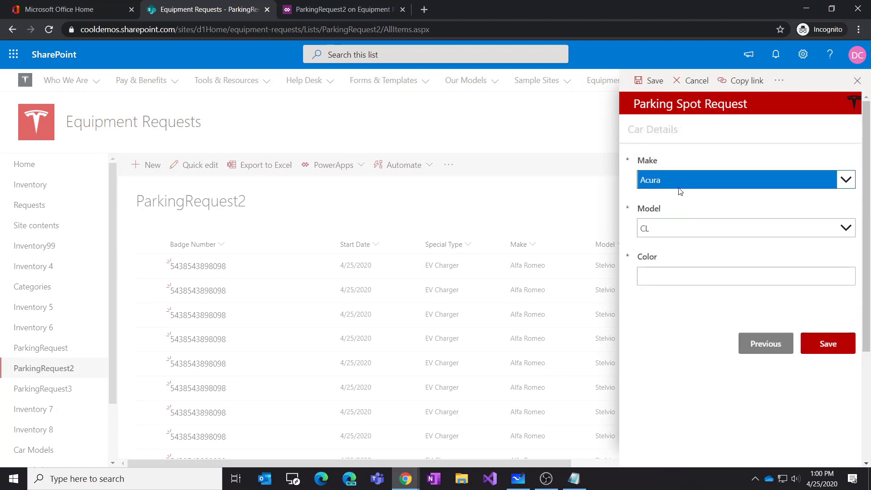
Step: Set the make to BMW, the model to M2 and the color to blue, and save the request
click(685, 177)
click(687, 295)
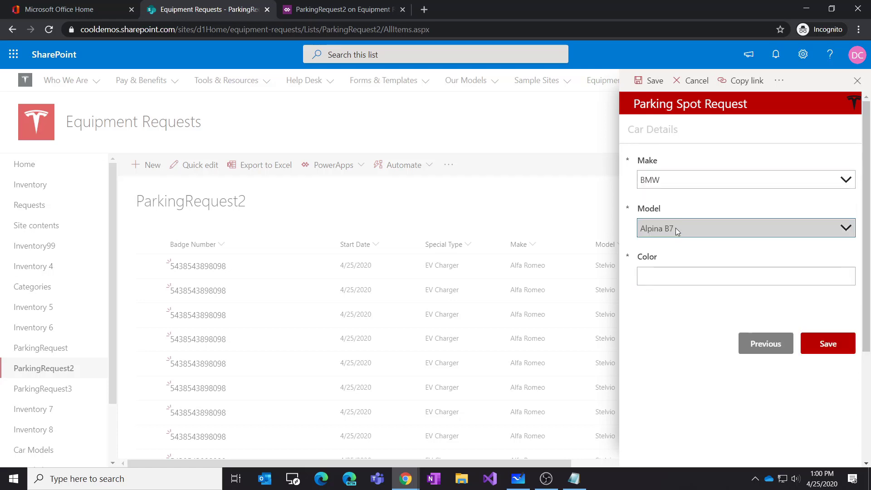
click(676, 228)
click(666, 311)
click(668, 283)
text(trewtr)
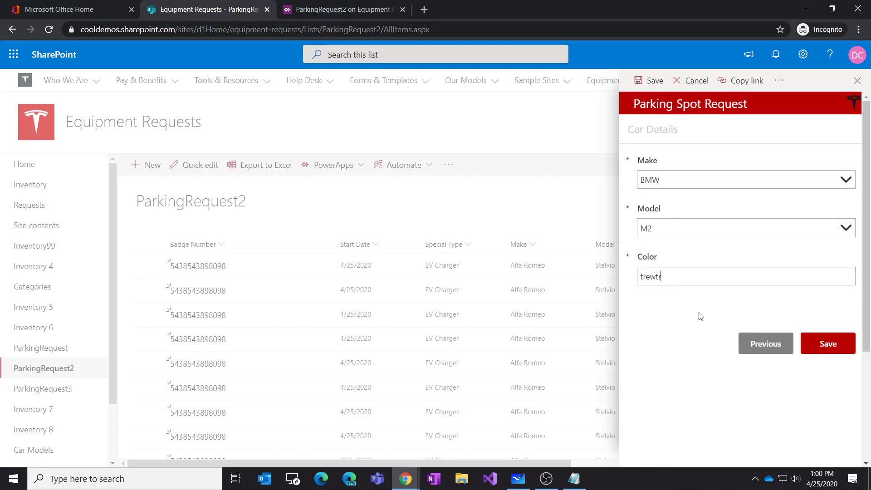
key(ctrl+a)
text(blue)
click(835, 346)
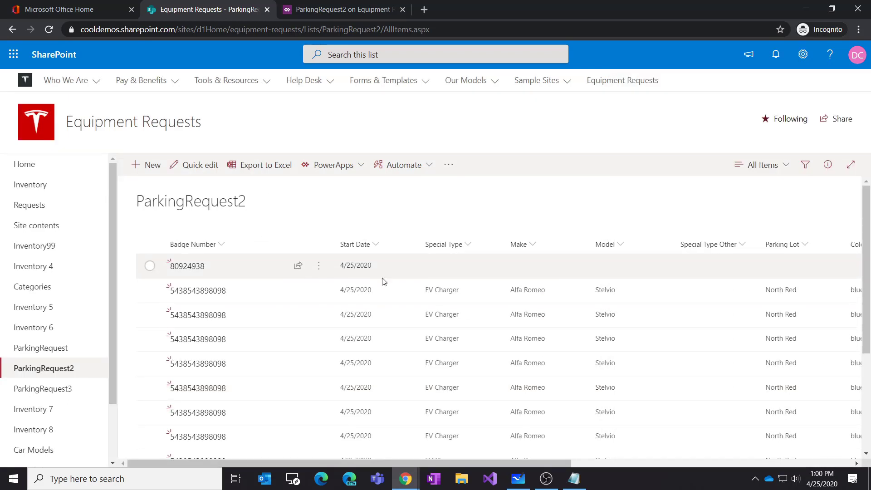
Step: Review the saved requests in the list and open a new request form at its Car Details page
mouse_move(487, 462)
mouse_down()
mouse_move(789, 467)
mouse_move(500, 466)
mouse_up()
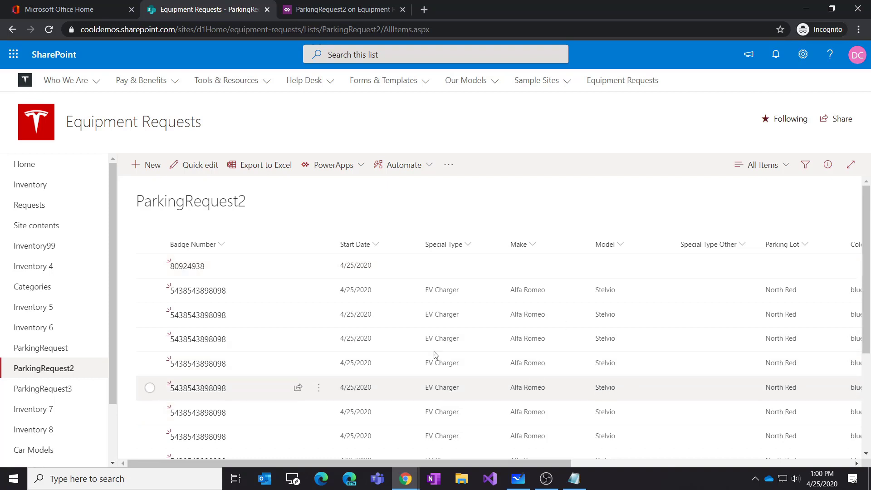
click(149, 169)
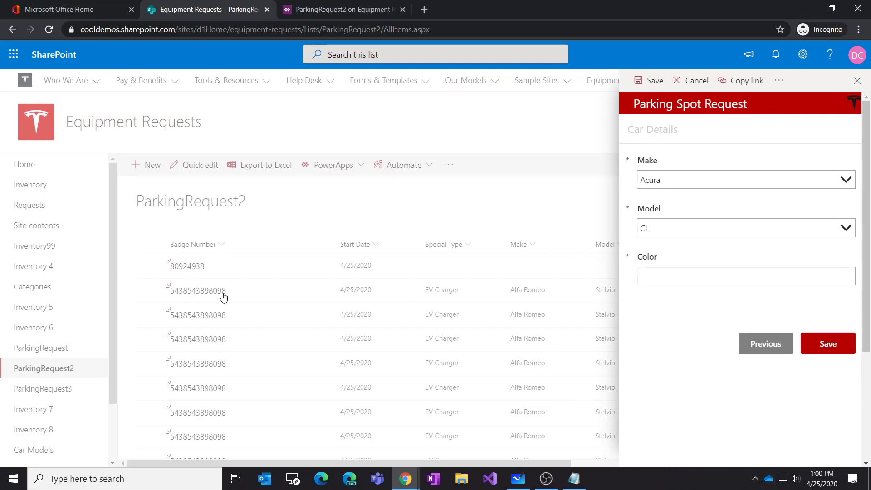
Step: Switch to Power Apps and append RequestHide() after the Patch call in the Save button's OnSelect formula
click(320, 10)
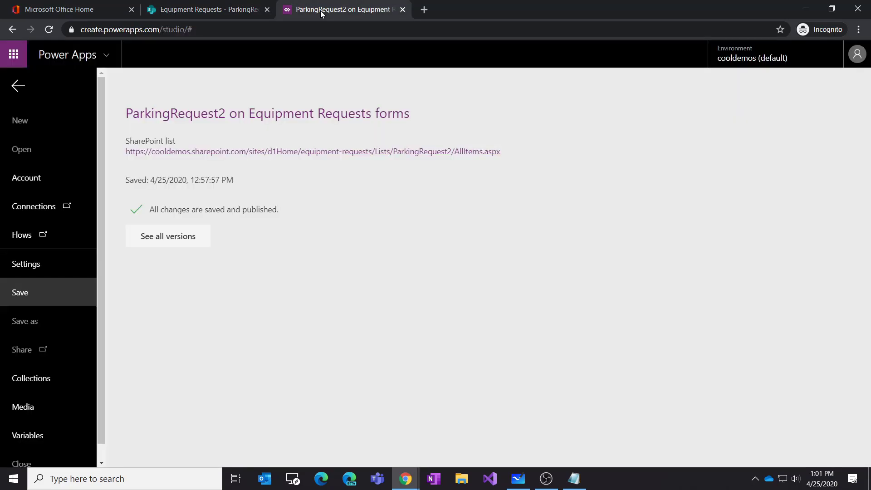
click(20, 87)
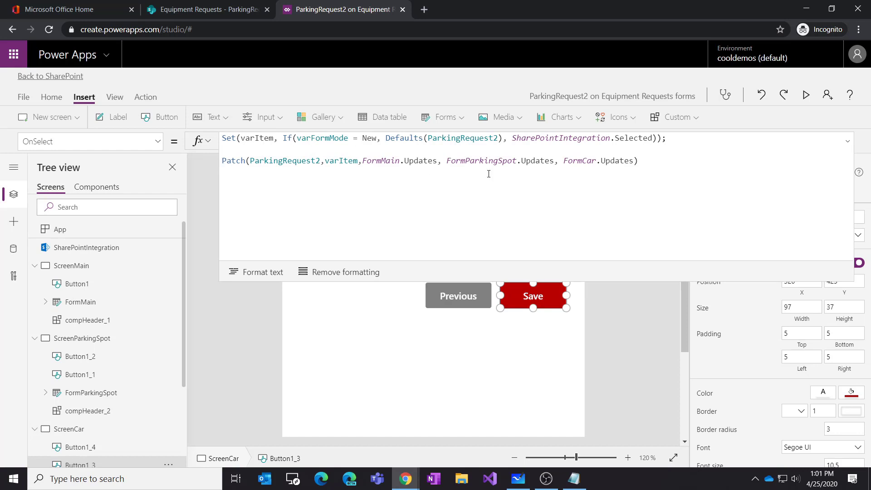
click(641, 162)
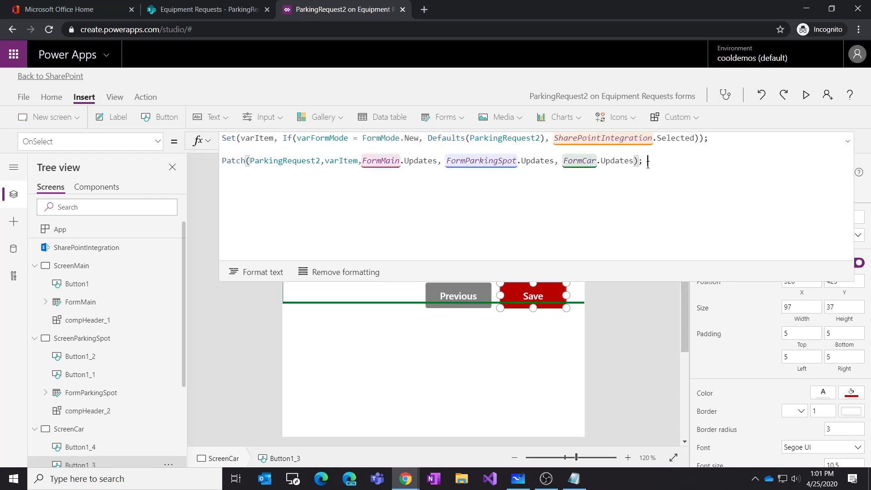
text(req)
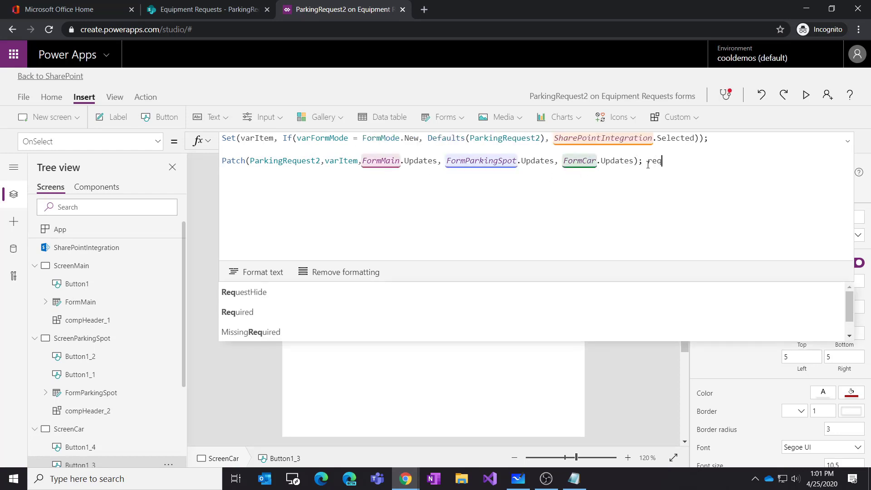
click(352, 293)
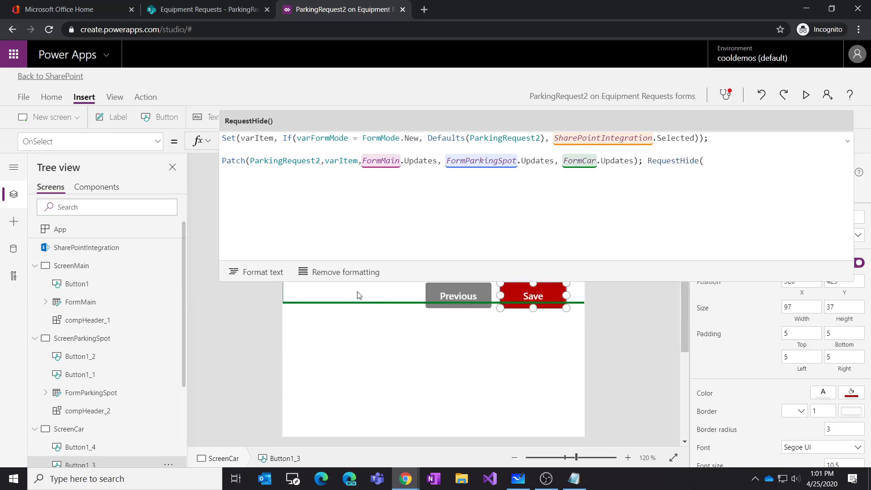
text())
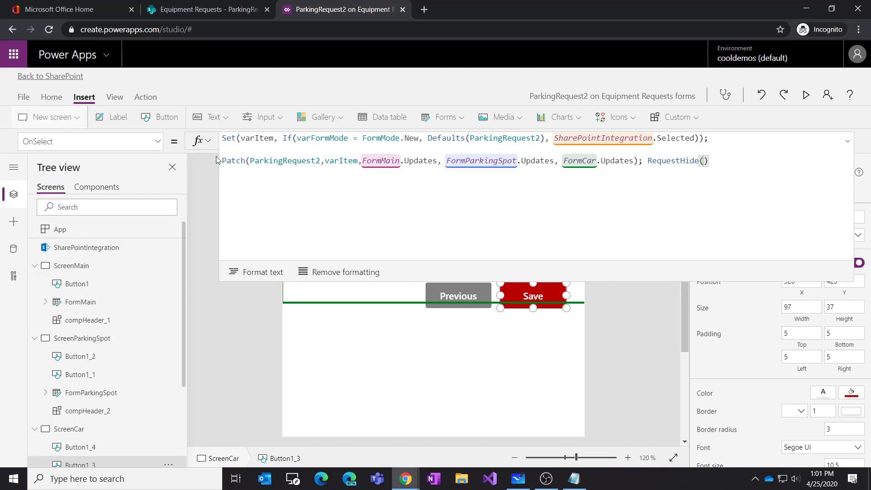
Step: Examine the arguments of the Save button's Patch call, including varItem and FormMain.Updates
drag(720, 161, 215, 166)
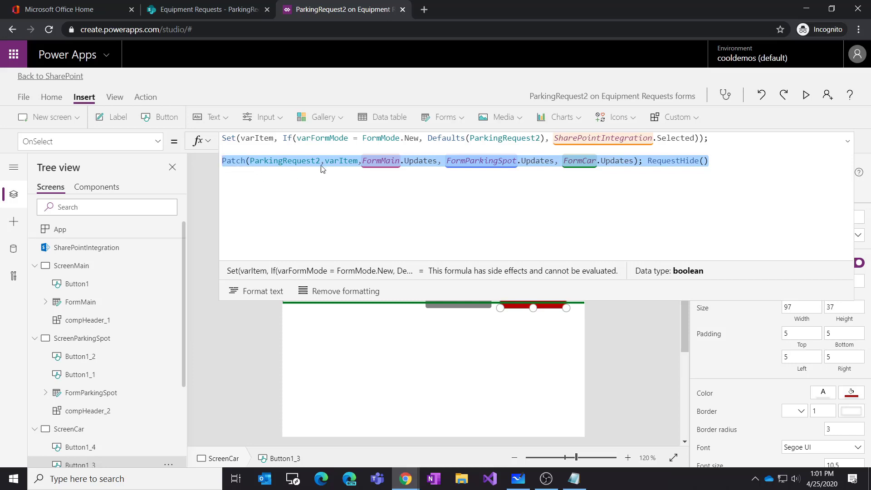
click(249, 163)
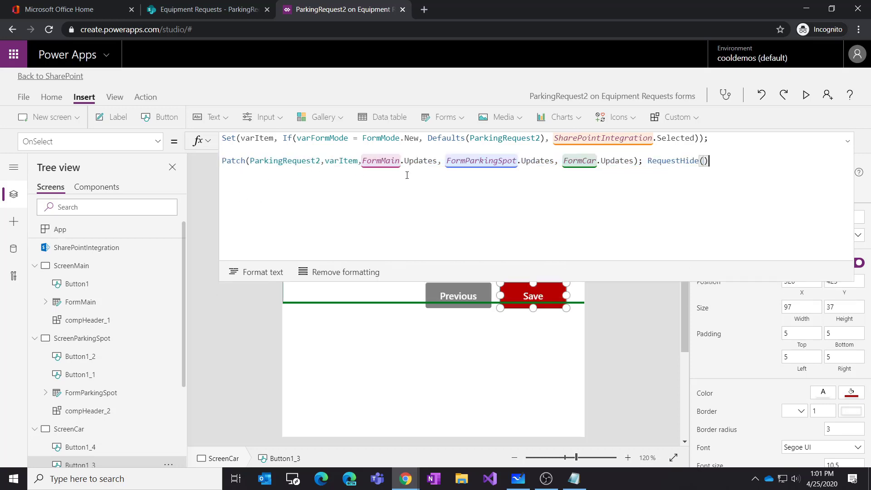
drag(439, 162, 363, 171)
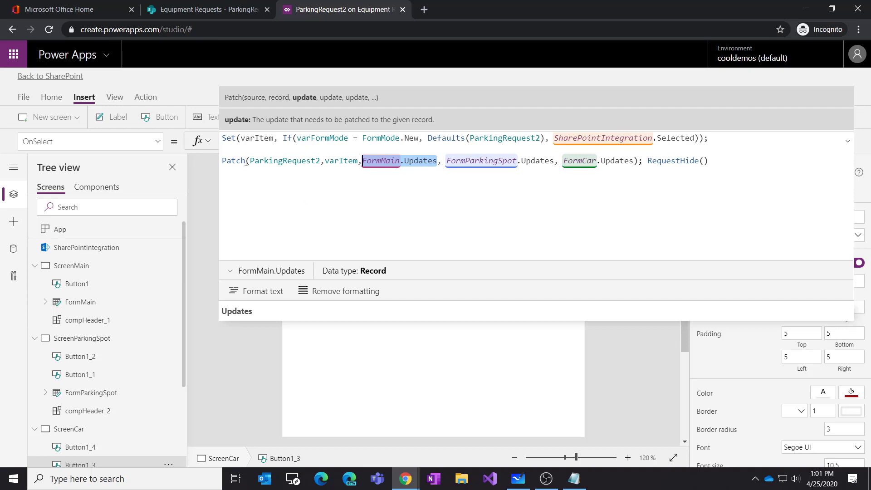
drag(250, 160, 212, 169)
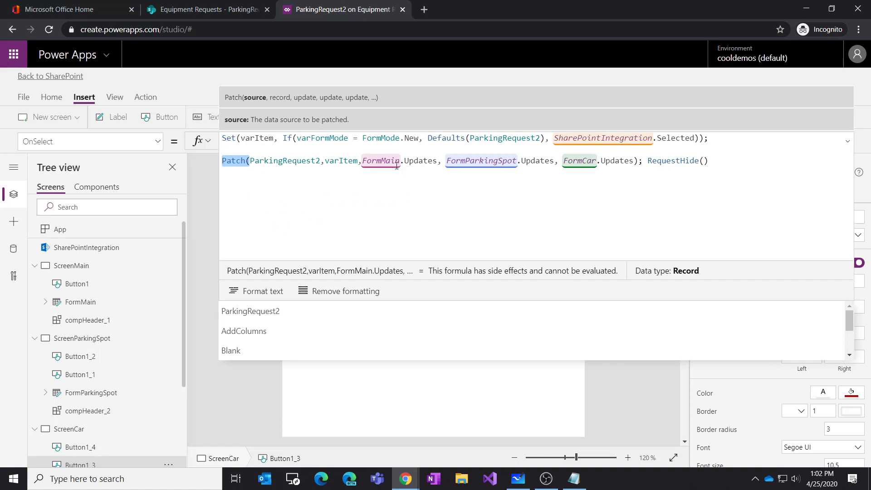
double_click(340, 161)
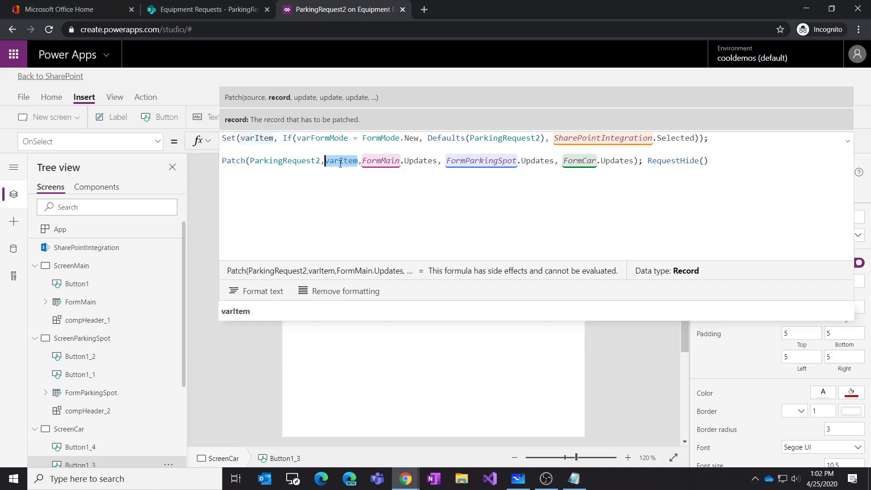
click(379, 161)
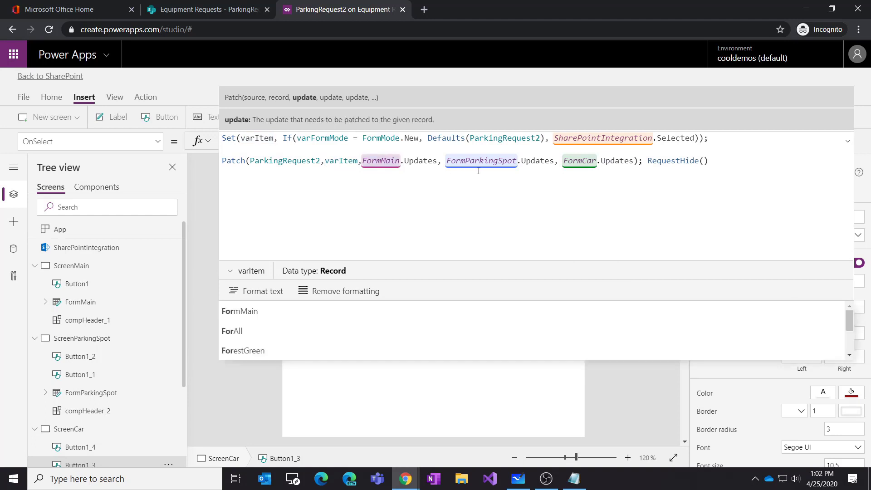
Step: Replace SharePointIntegration's OnSave formula with Patch(ParkingRequest2,varItem,FormMain.Updates, FormParkingSpot.Updates, FormCar.Updates); RequestHide(), copied from the Save button
click(494, 162)
click(626, 172)
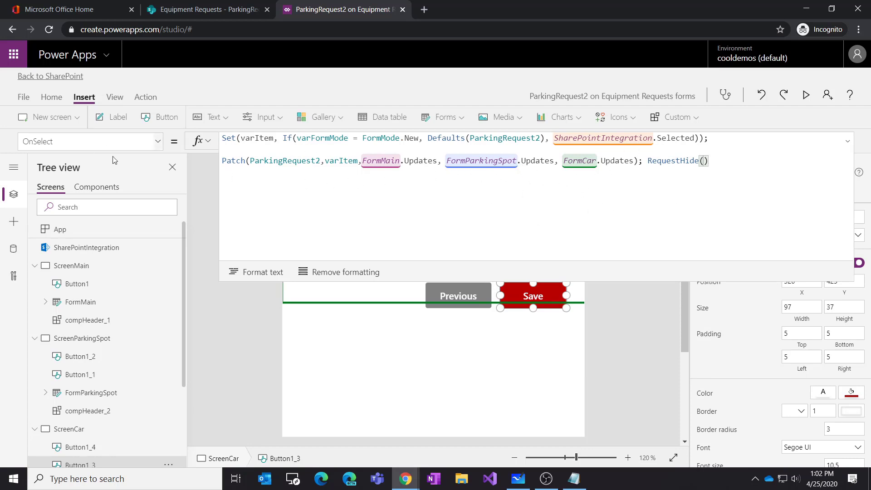
click(87, 248)
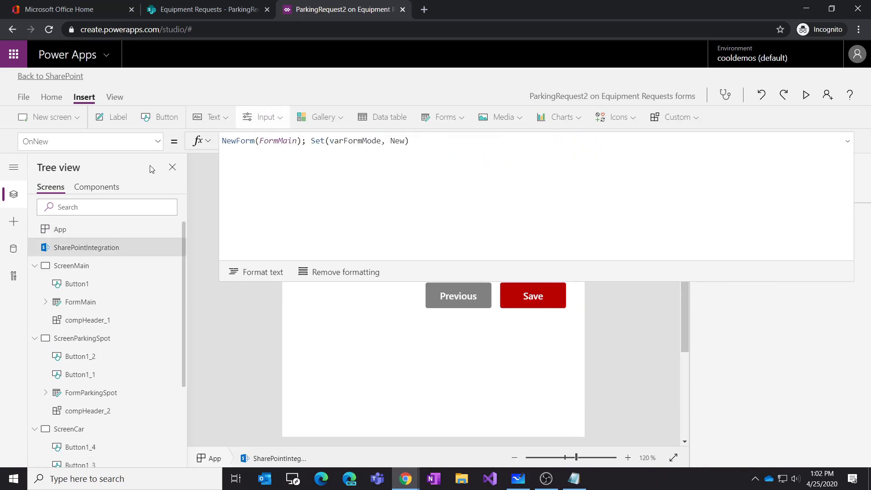
click(158, 141)
click(83, 271)
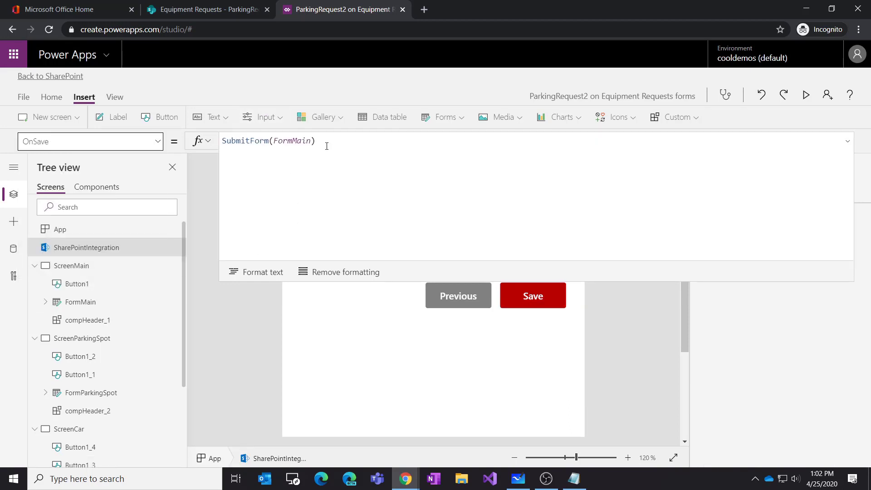
drag(330, 144, 223, 141)
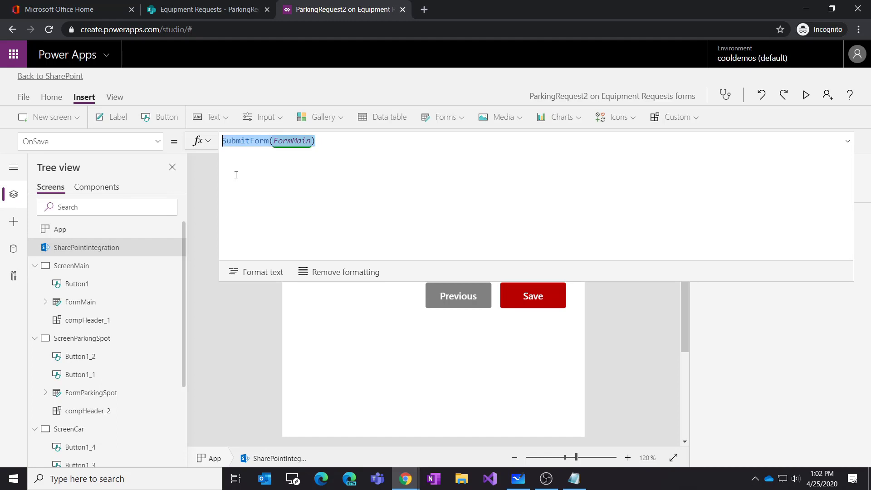
text(Patch(ParkingRequest2,varItem,FormMain.Updates, FormParkingSpot.Updates, FormCar.Updates); RequestHide())
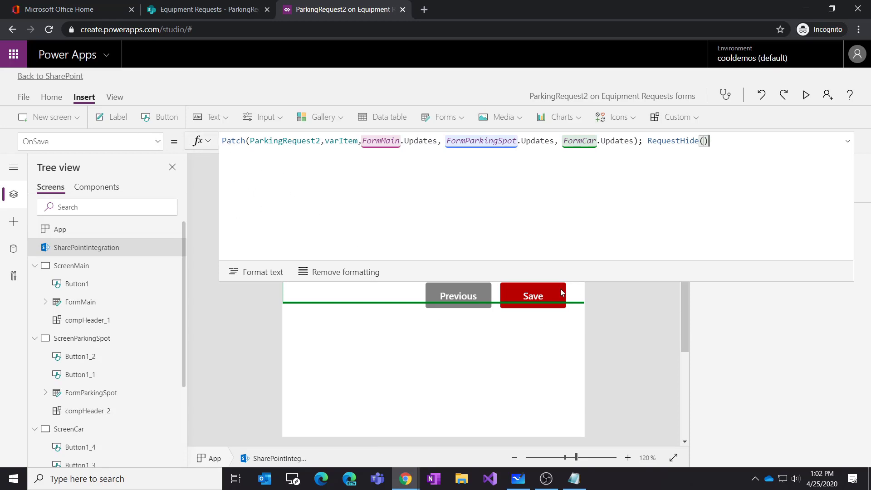
click(848, 142)
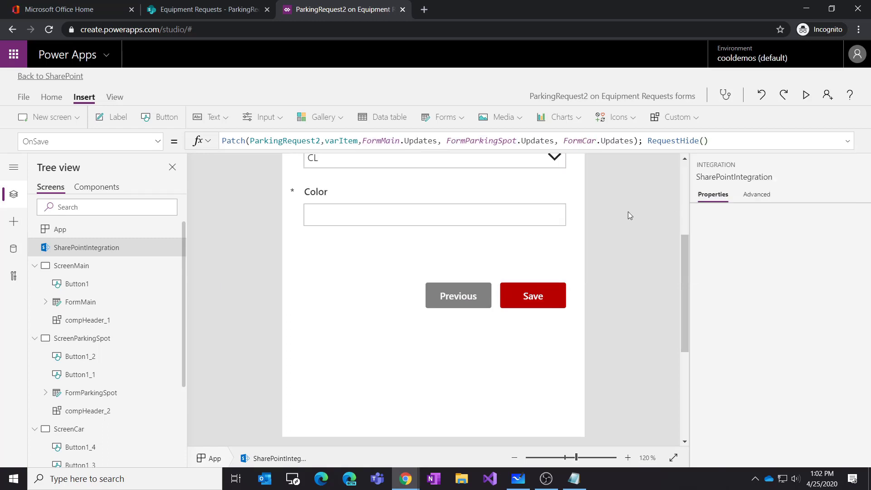
Step: Compare SharePointIntegration's OnSave formula with the OnSelect formula of the Save button on ScreenCar
click(612, 219)
scroll(504, 280, up, 3)
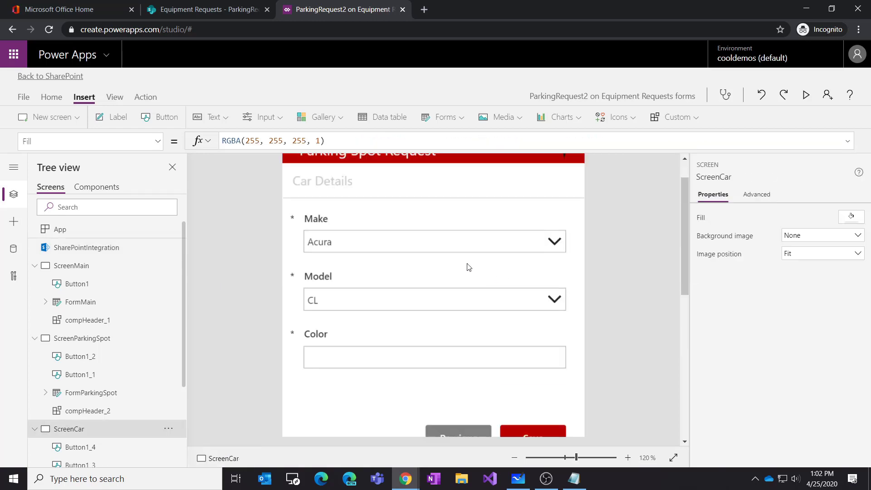
scroll(469, 267, down, 4)
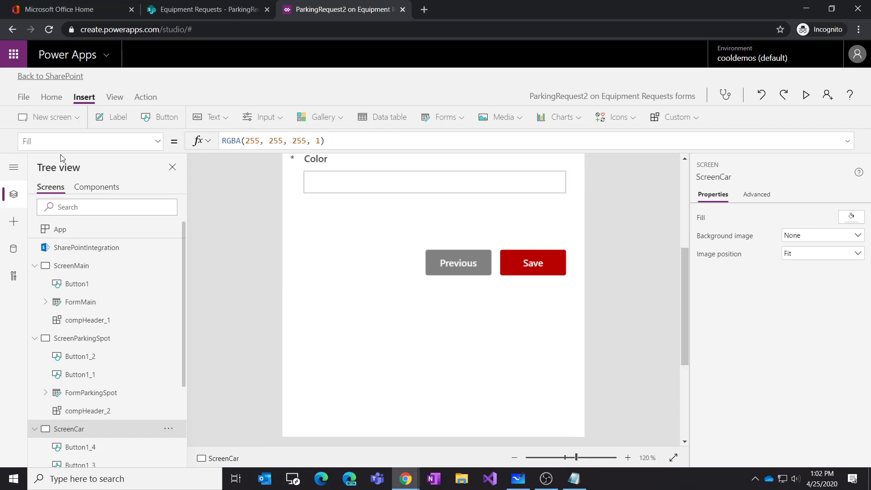
click(80, 248)
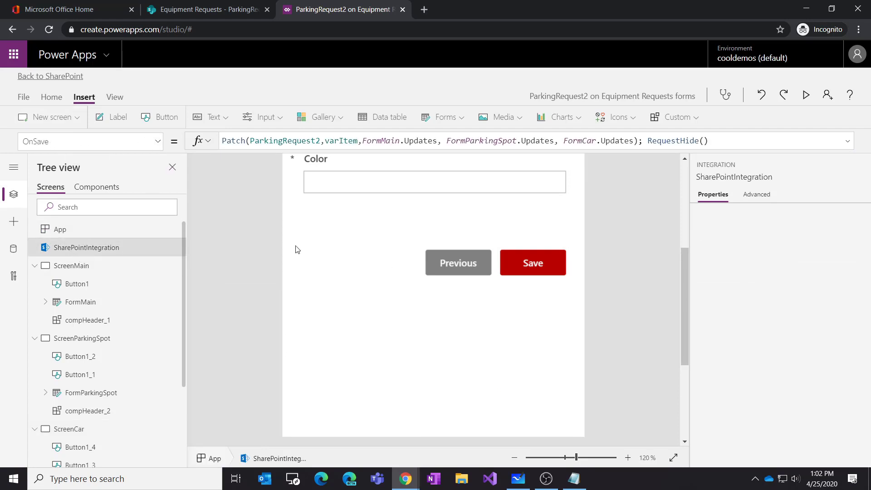
click(555, 272)
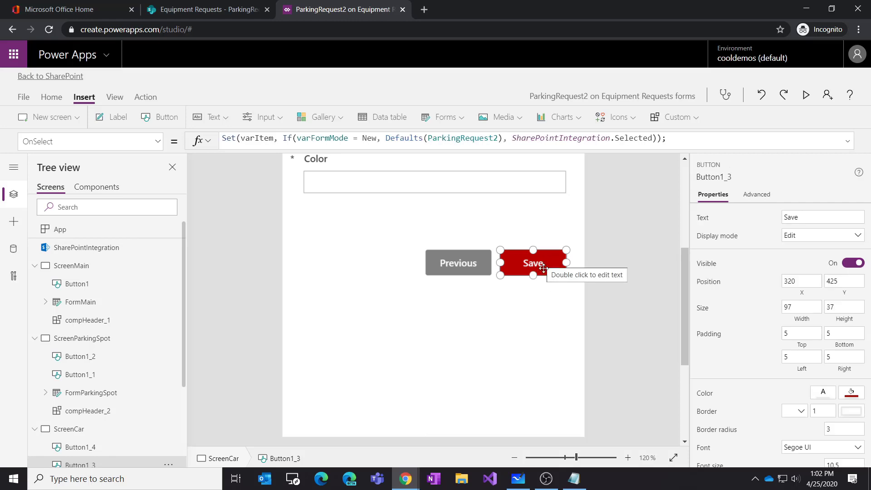
Step: Save the customized form and publish it to SharePoint
key(ctrl+s)
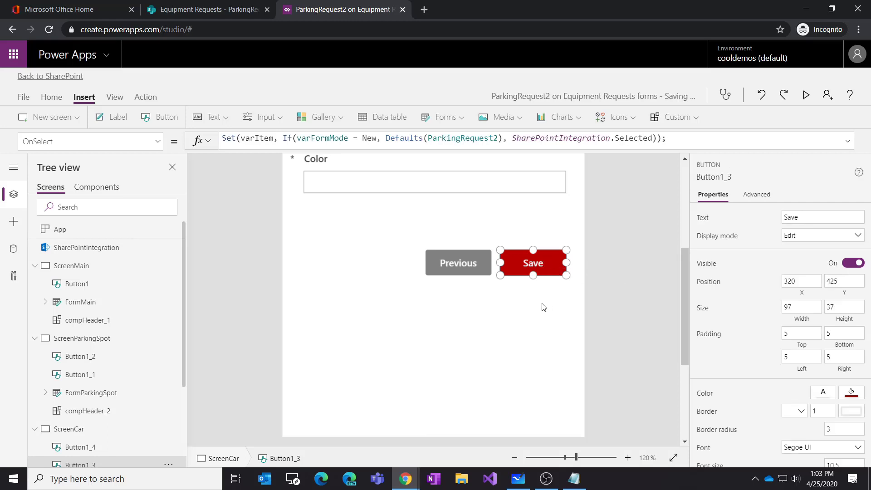
click(23, 97)
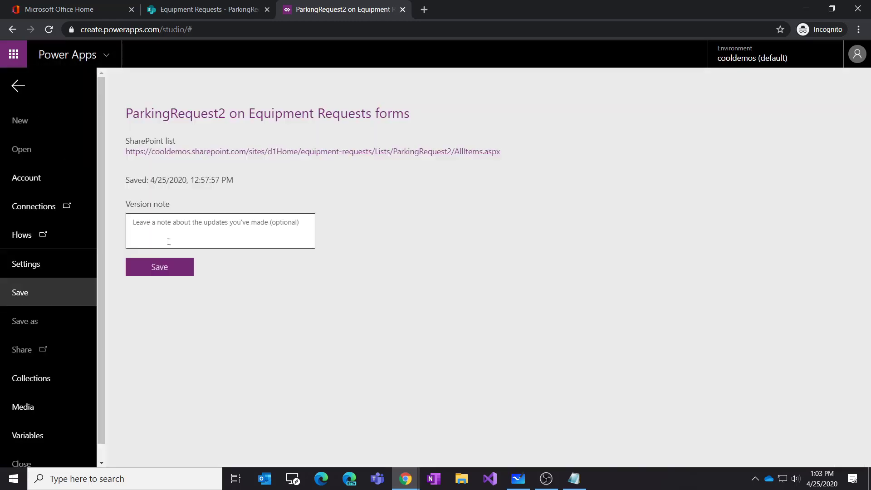
click(171, 268)
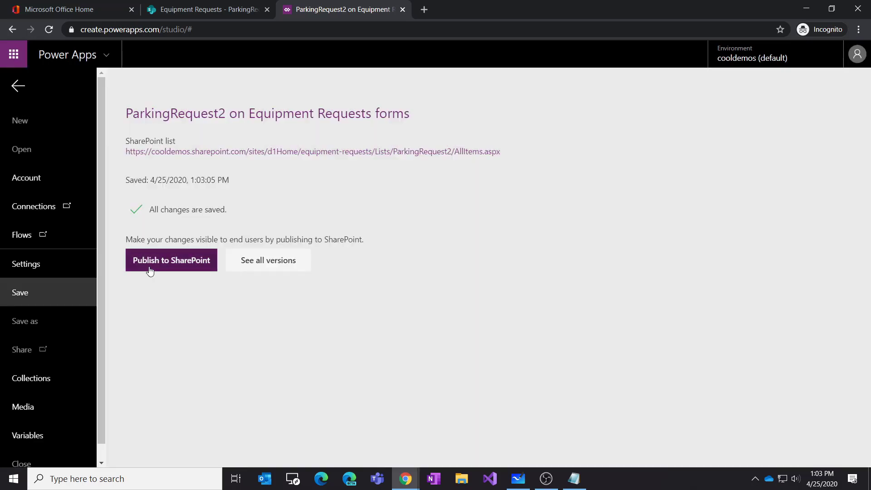
click(172, 260)
click(514, 290)
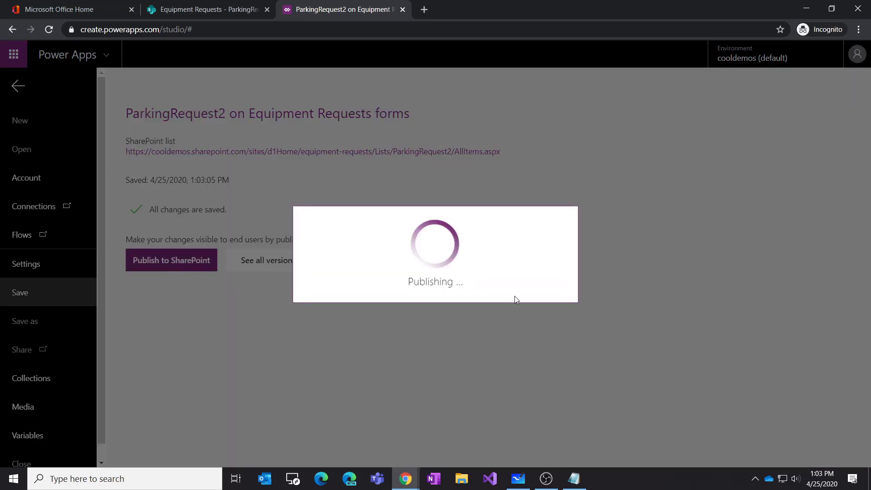
Step: Switch to the SharePoint list, reload it and delete all existing ParkingRequest2 items
click(206, 9)
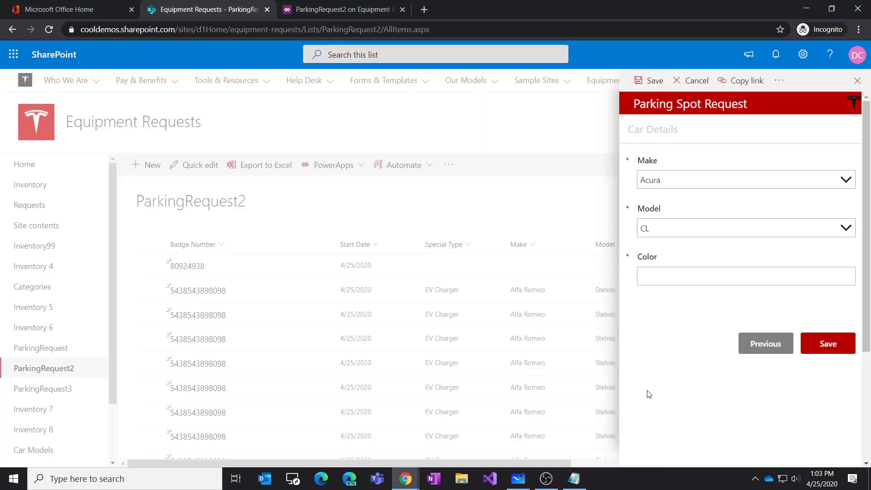
key(F5)
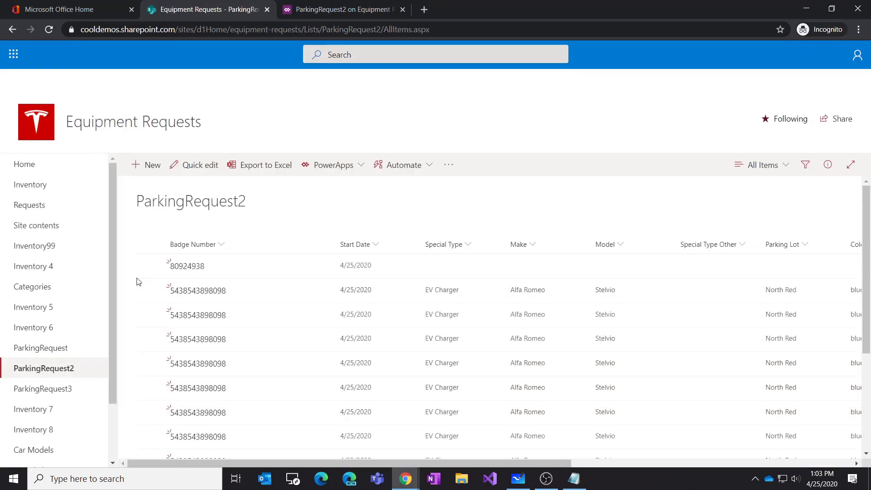
click(149, 244)
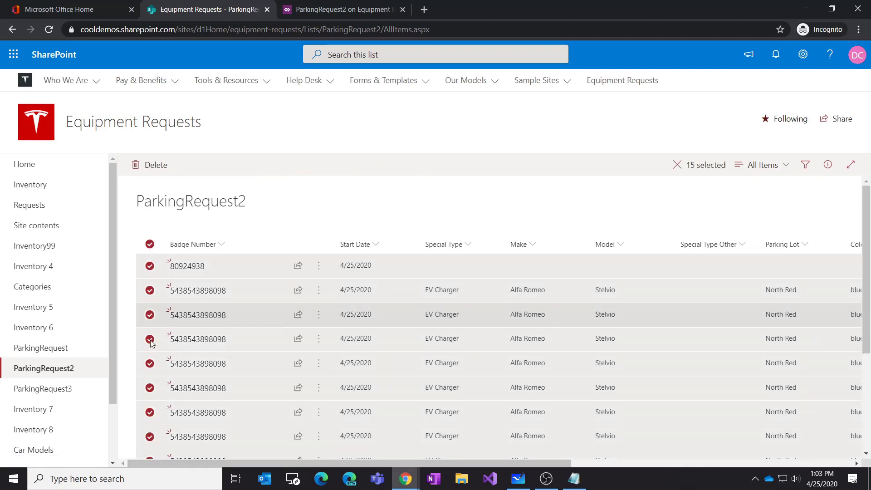
scroll(154, 359, down, 3)
scroll(160, 377, up, 3)
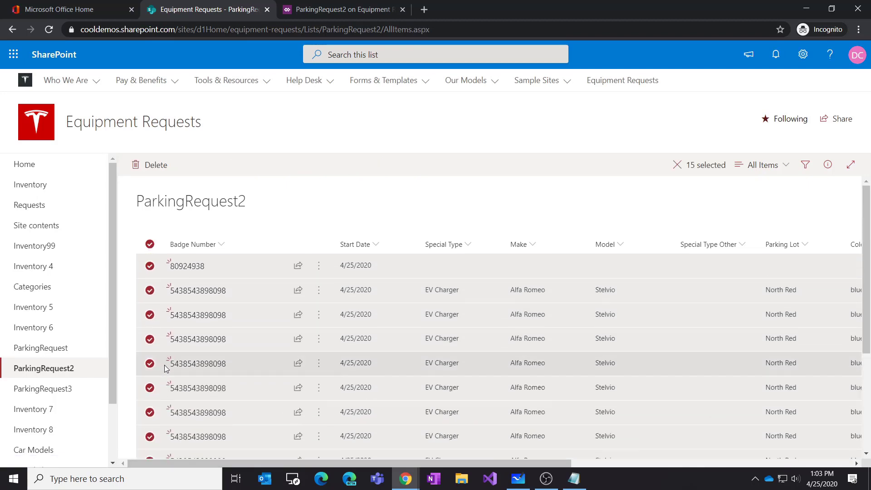
click(156, 166)
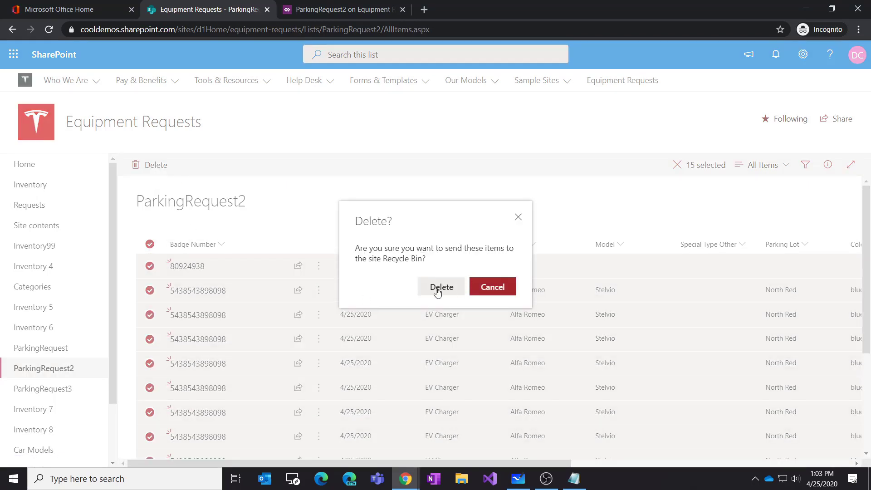
click(441, 342)
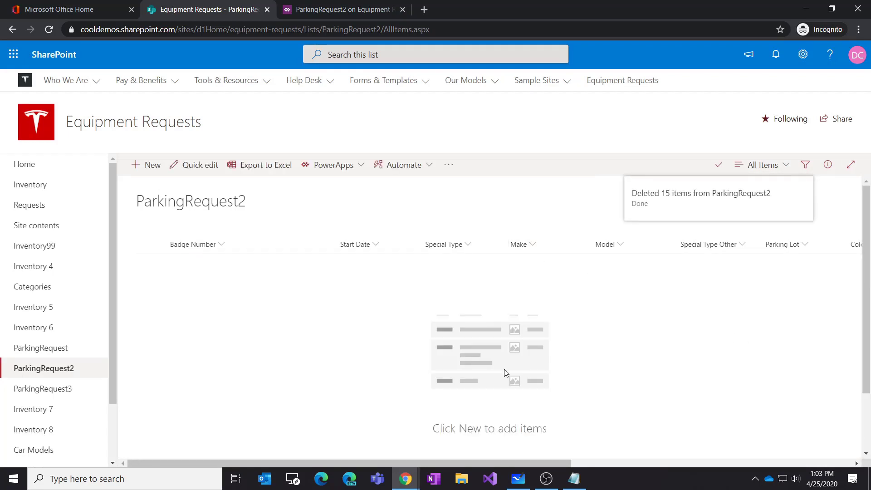
Step: Create a new parking request, enter a badge number and continue to the Parking Spot Details page
click(151, 166)
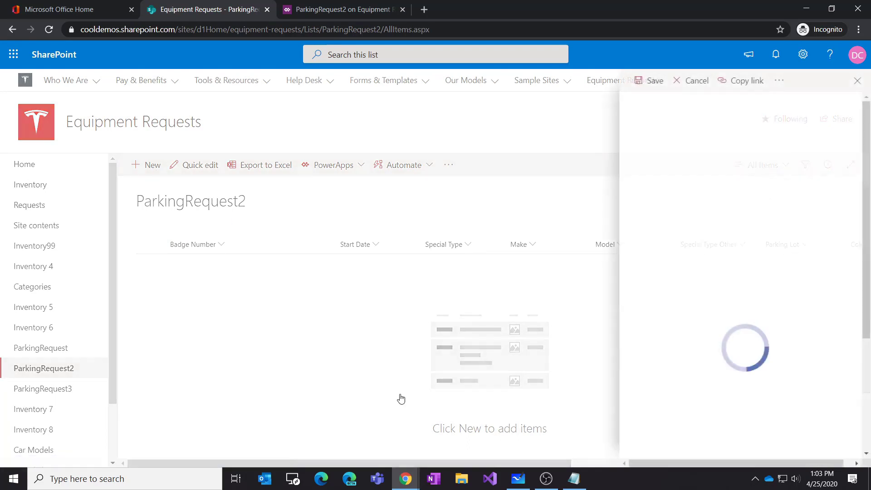
click(676, 154)
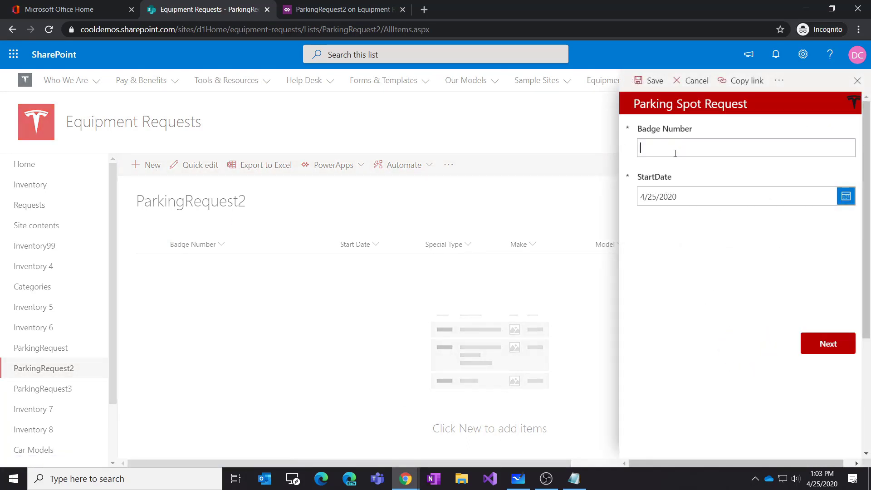
text(54543)
click(828, 344)
Step: Set the parking lot to North Red, the special type to EV Charger and the color to Blue, and save the request
click(679, 180)
click(669, 231)
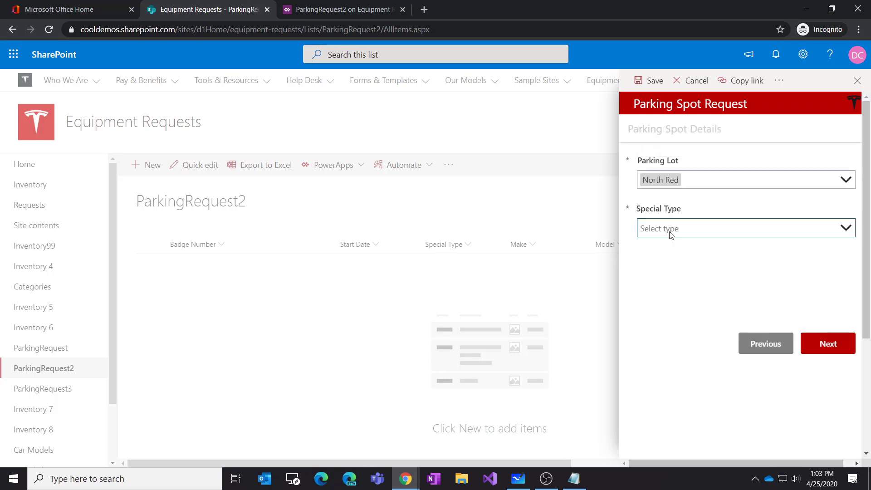
click(669, 230)
click(674, 278)
click(850, 353)
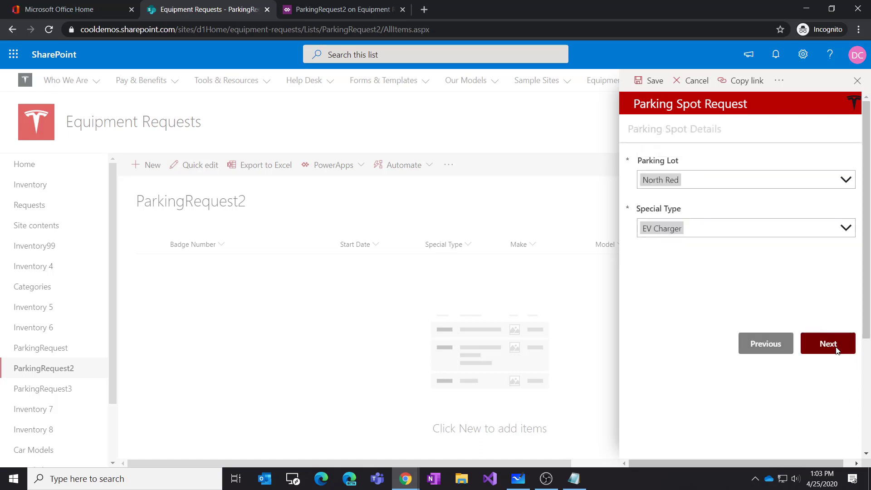
click(661, 279)
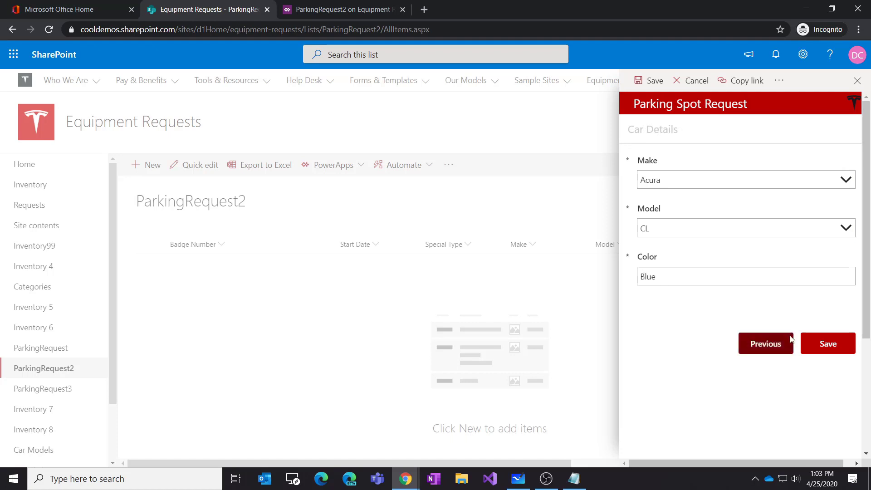
click(831, 347)
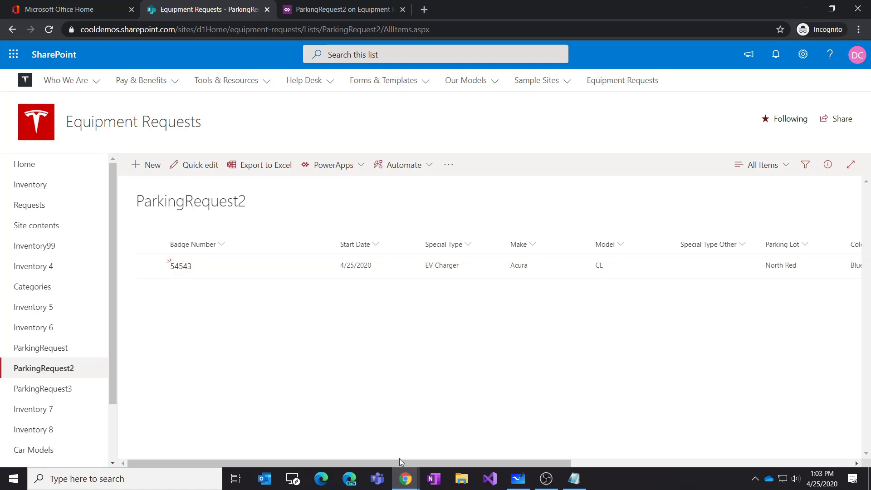
Step: Review all columns of the saved request in the ParkingRequest2 list, from badge number to modified date
drag(388, 462, 676, 486)
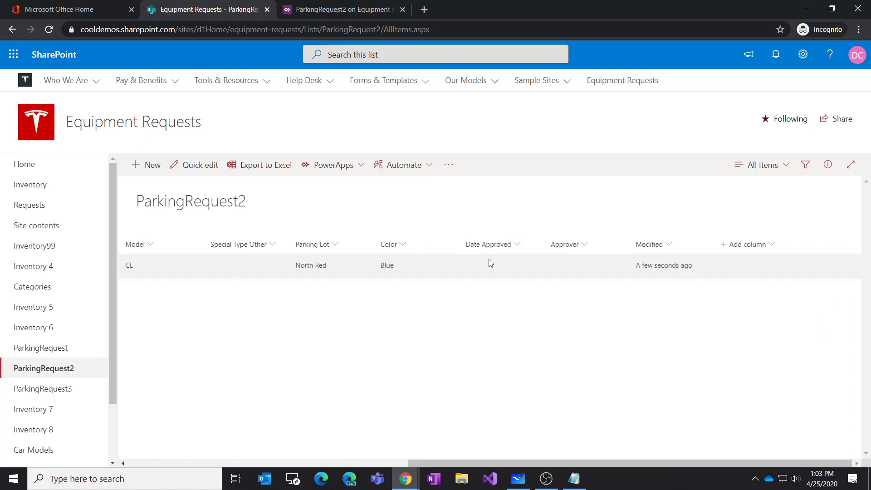
drag(619, 467, 490, 454)
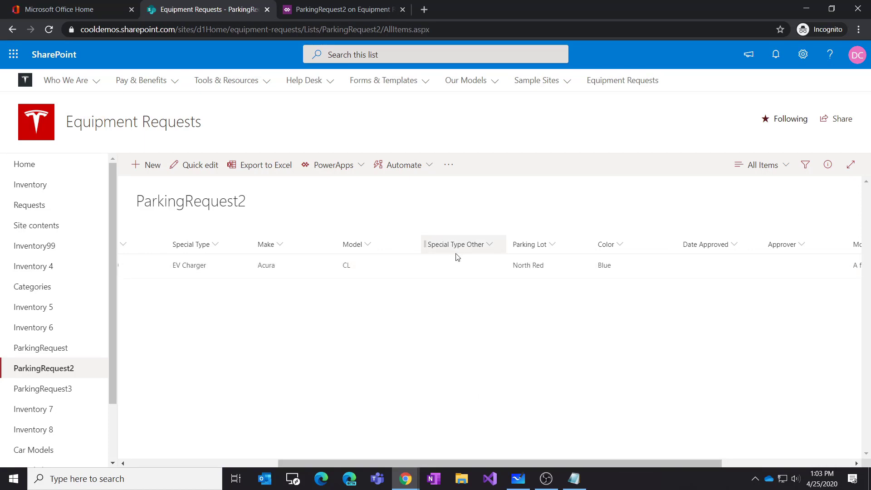
drag(468, 466, 600, 461)
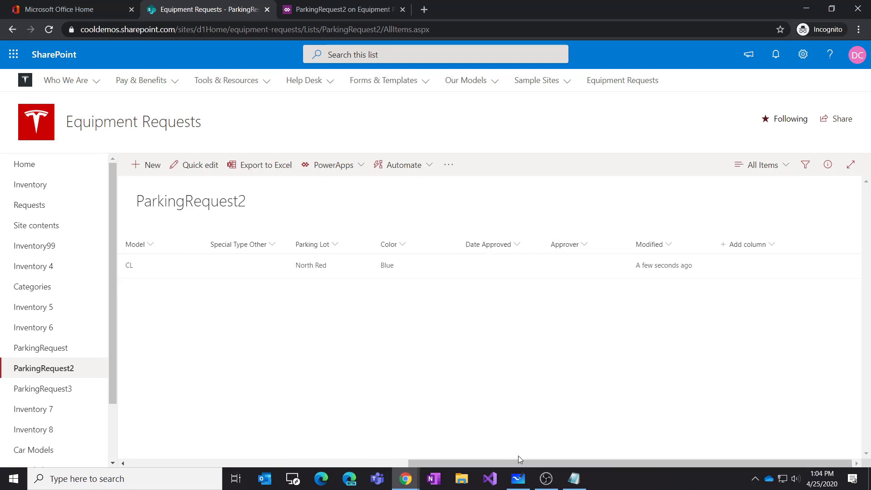
drag(521, 463, 151, 455)
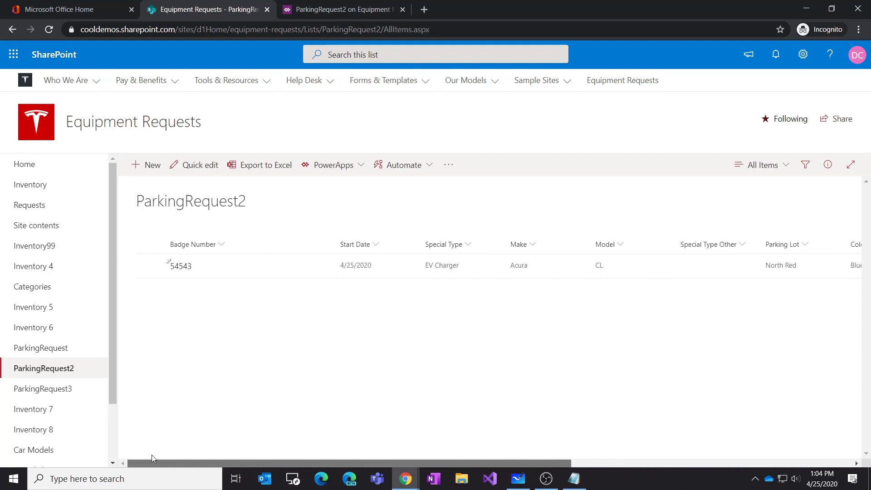
Step: Open the new request form again and check which page and field values each of its screens starts with
click(149, 165)
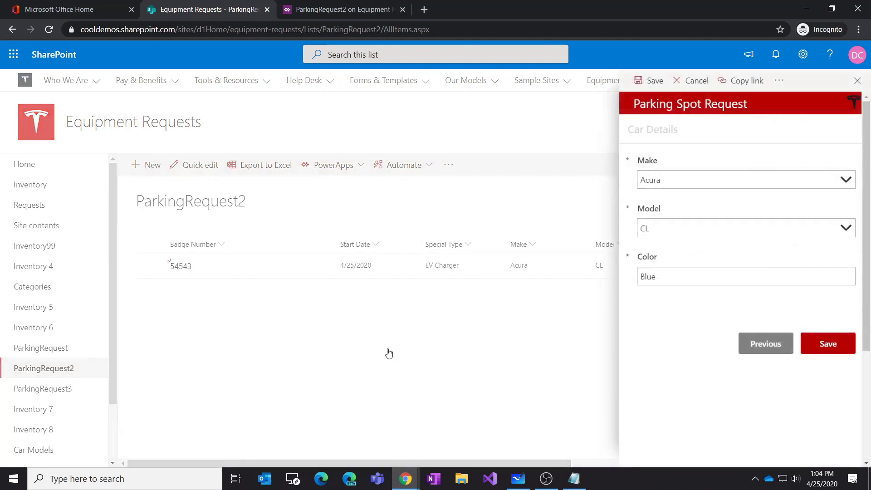
click(768, 351)
click(770, 353)
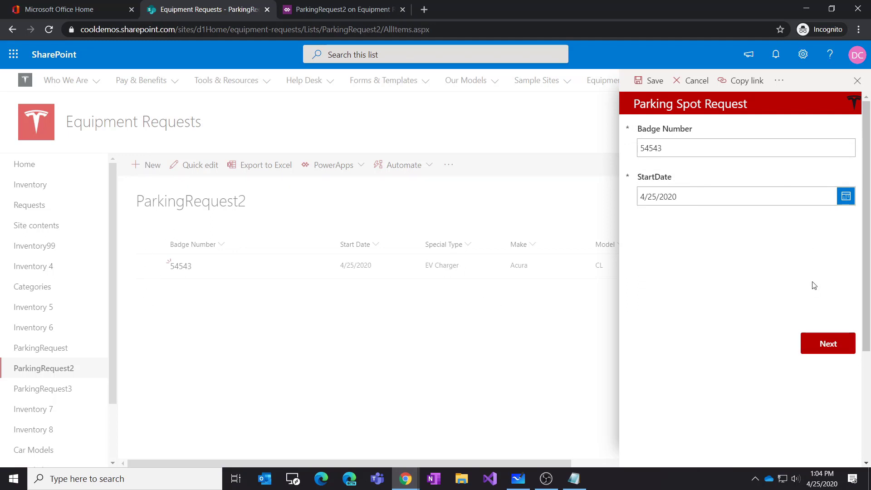
click(153, 166)
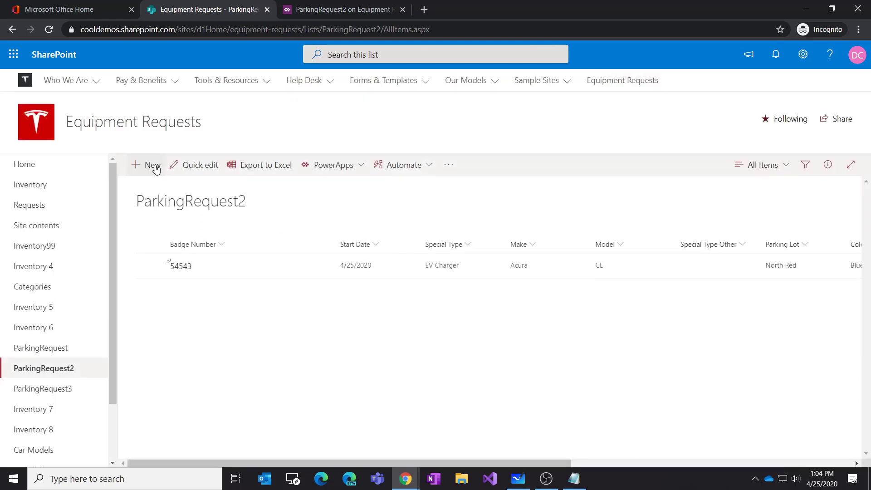
click(835, 348)
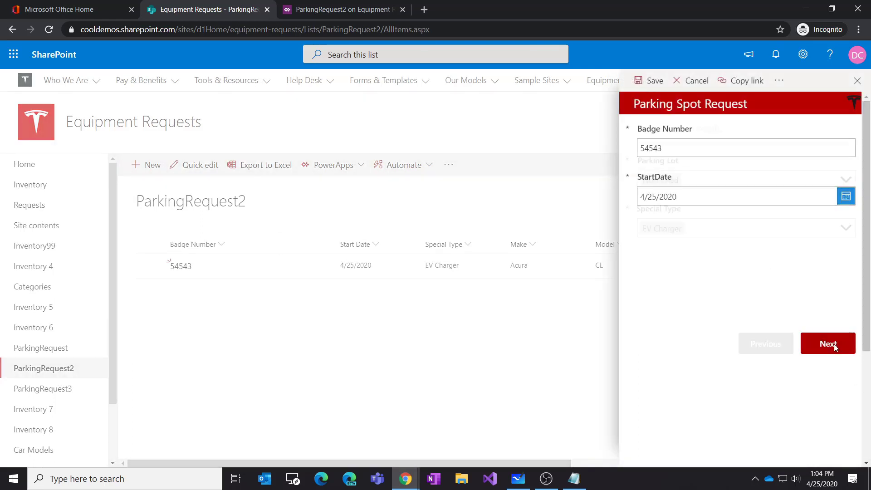
click(762, 348)
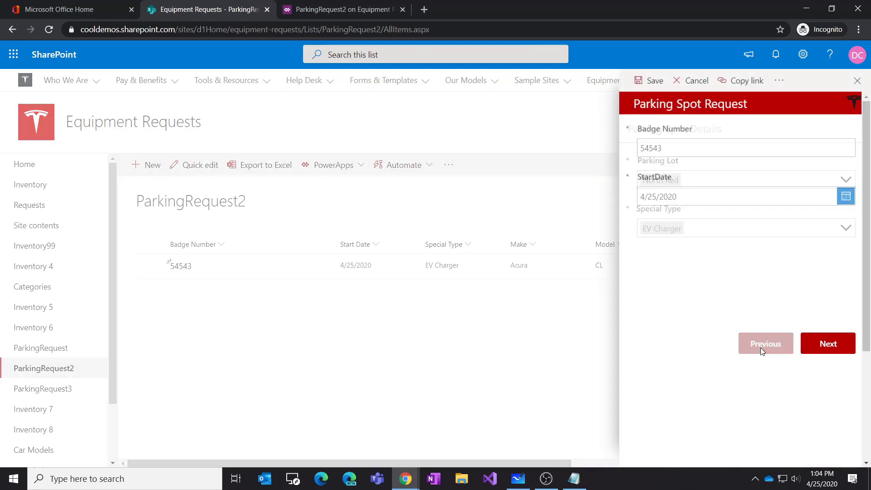
Step: Test a new parking request by going through all its screens with the required fields left blank, and reload the ParkingRequest2 list
click(359, 379)
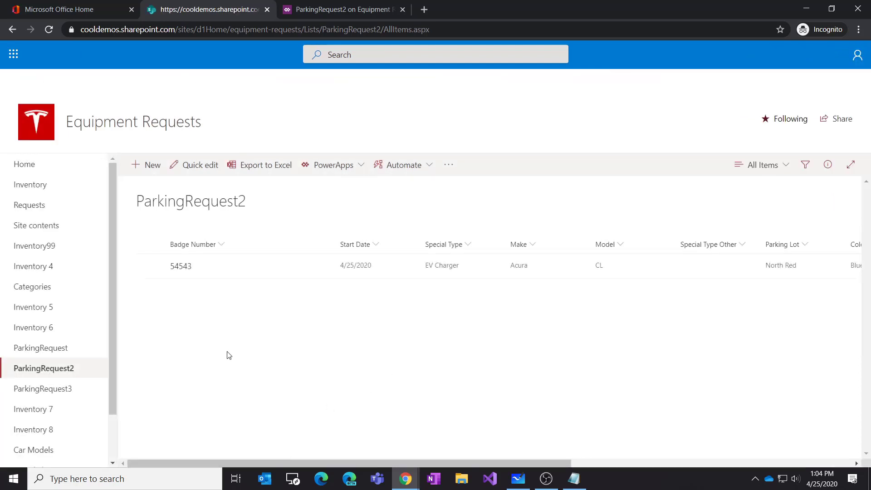
click(146, 165)
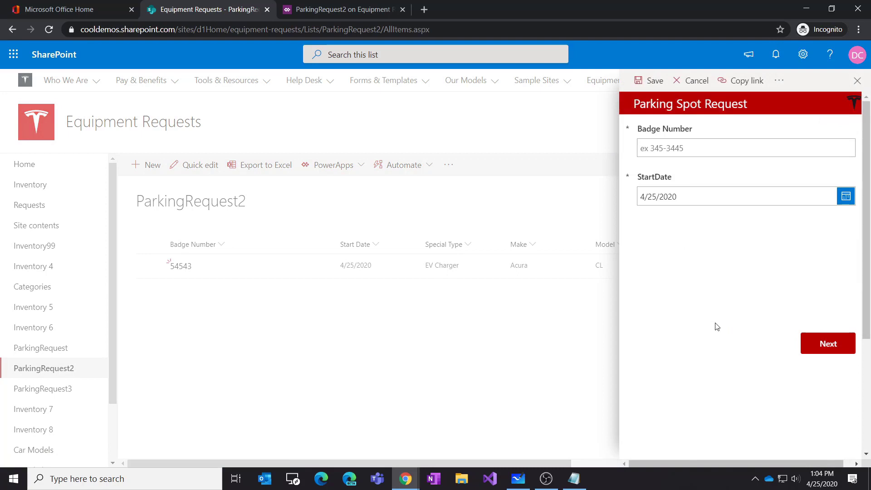
click(835, 350)
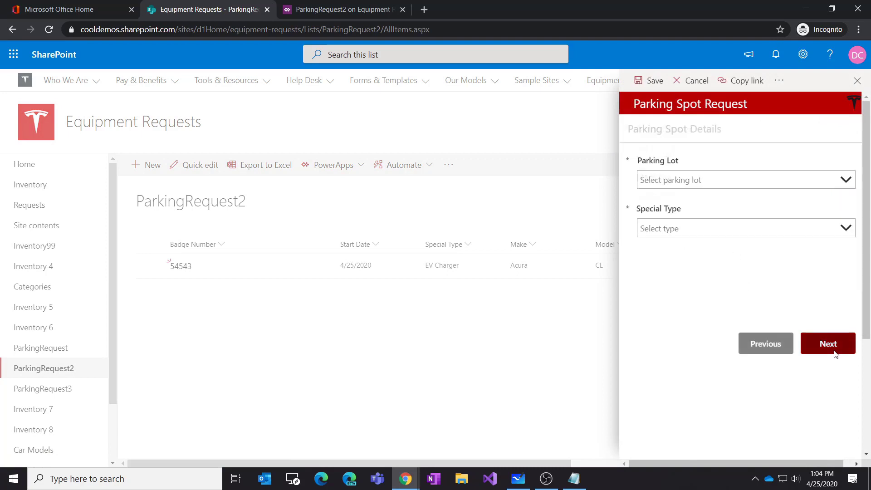
click(835, 352)
click(835, 352)
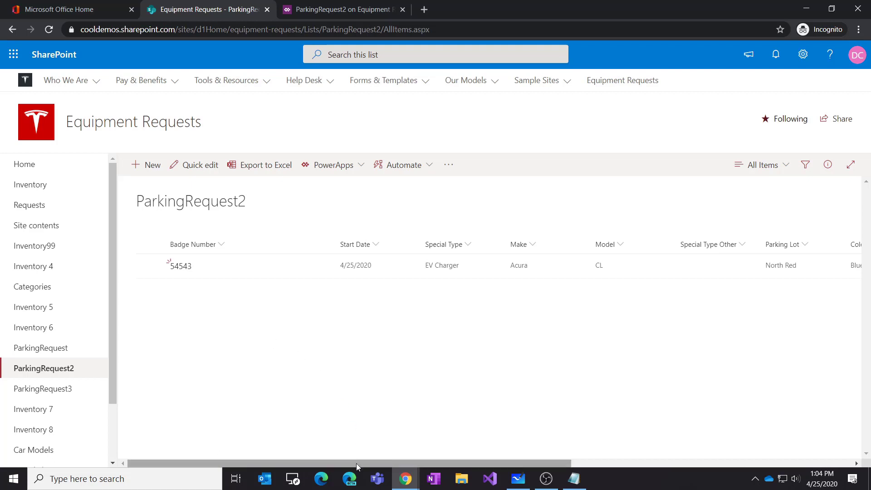
drag(356, 464, 69, 421)
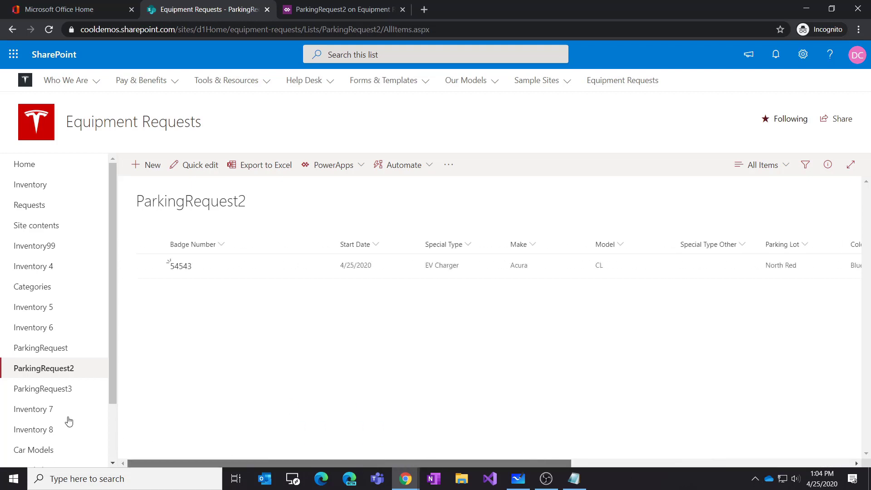
click(49, 29)
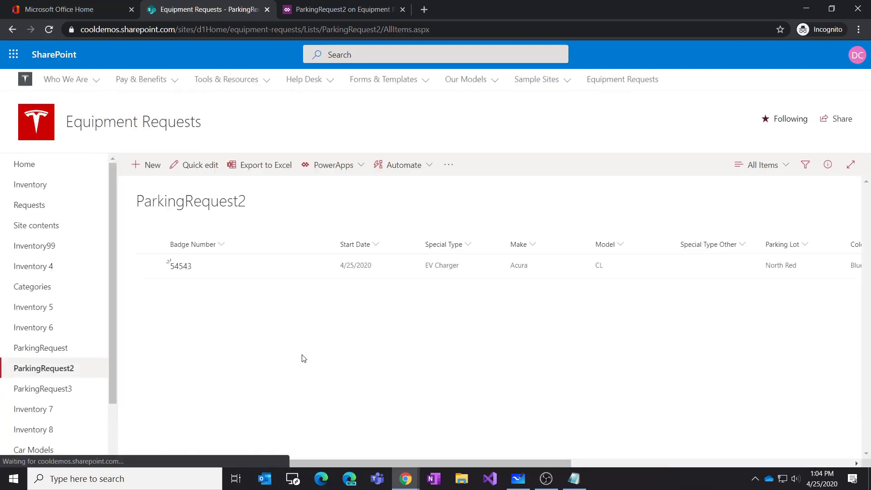
Step: Switch to the form in Power Apps and make ScreenMain's Next button run its Navigate formula only if FormMain.Valid is true
click(330, 10)
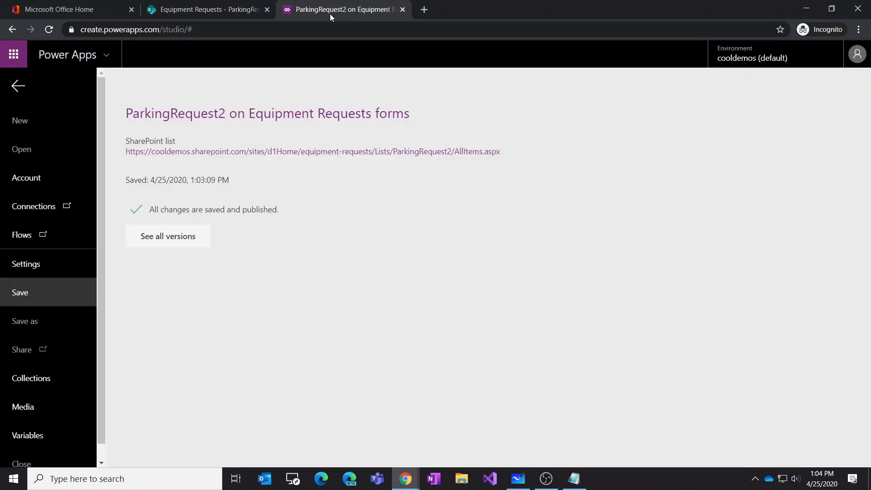
click(19, 89)
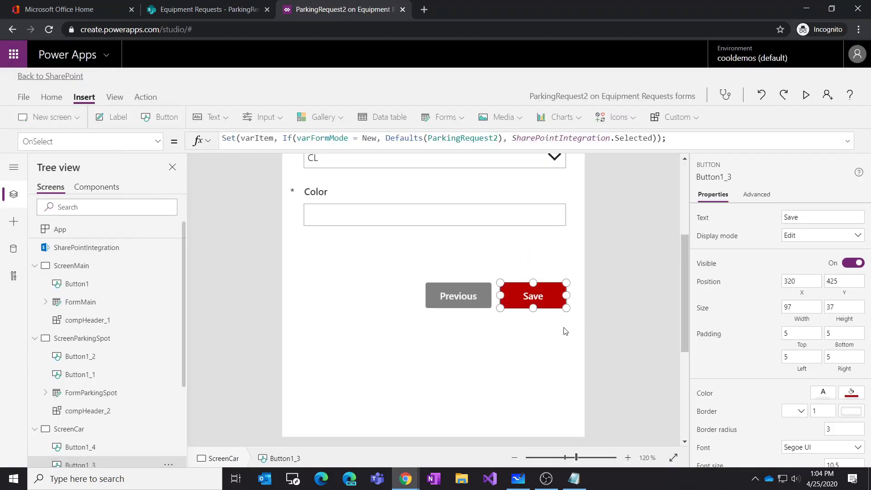
click(92, 267)
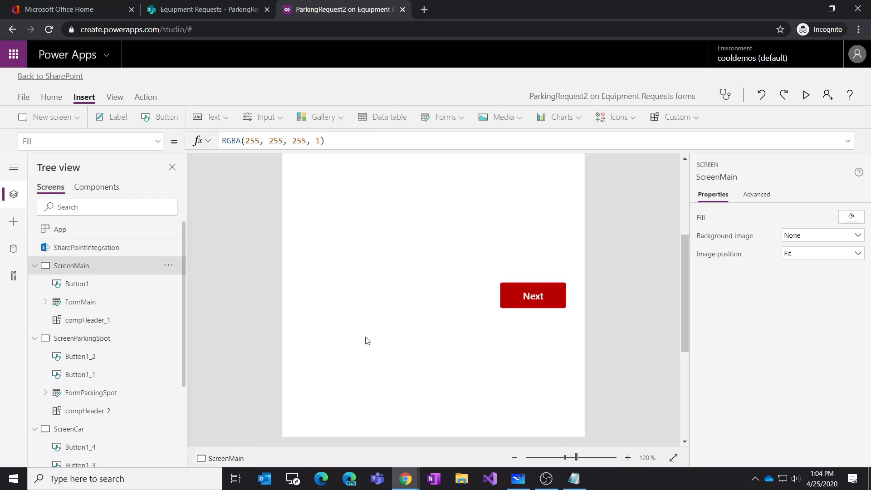
scroll(468, 336, down, 2)
click(556, 399)
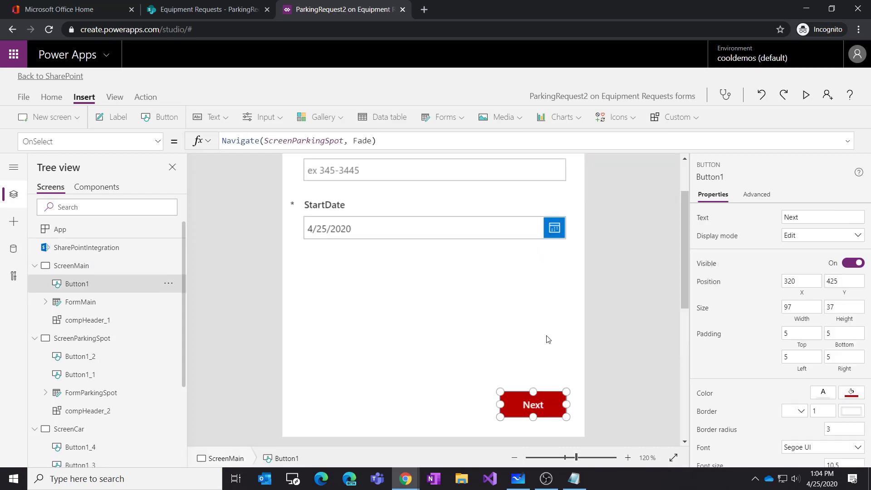
click(335, 148)
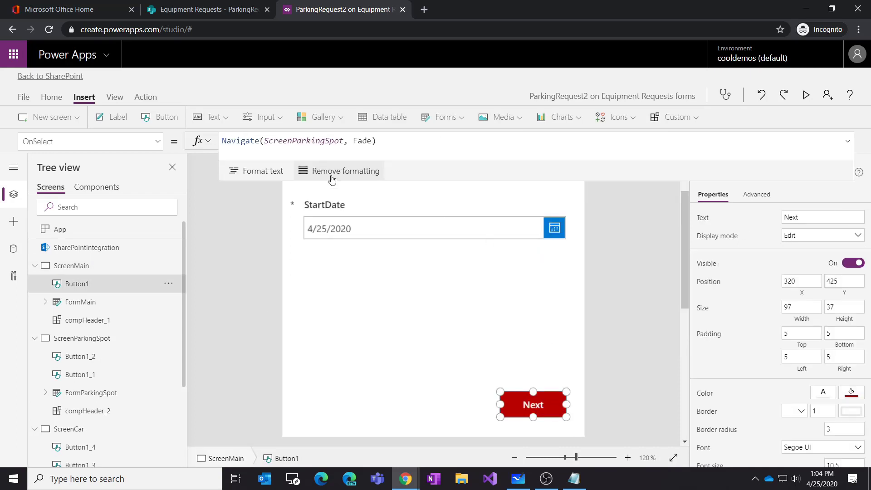
click(223, 141)
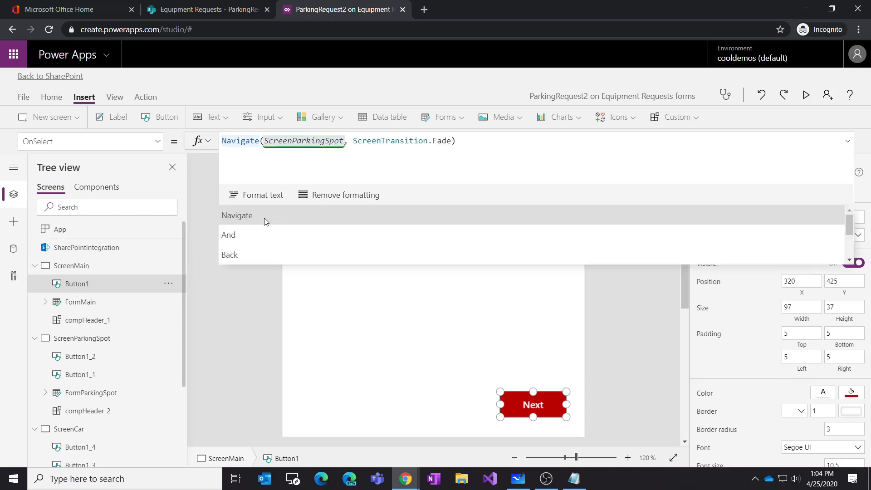
text(If()
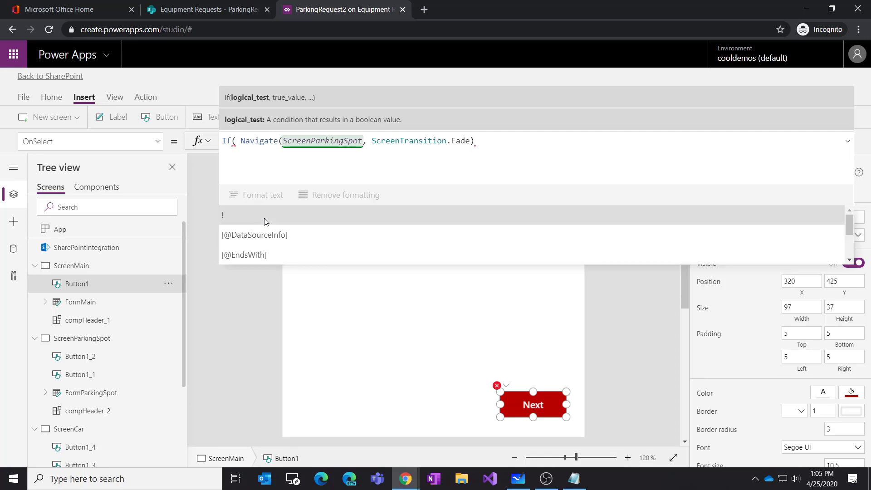
text(forma)
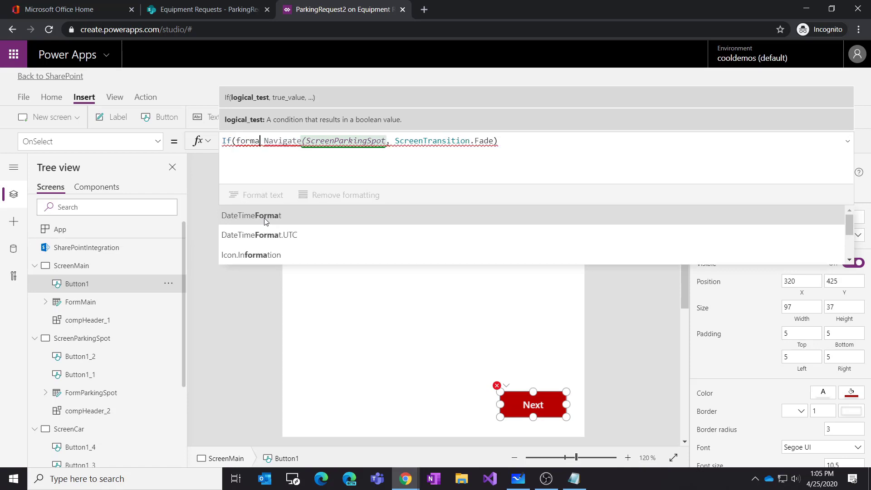
key(BackSpace)
text(m)
click(264, 218)
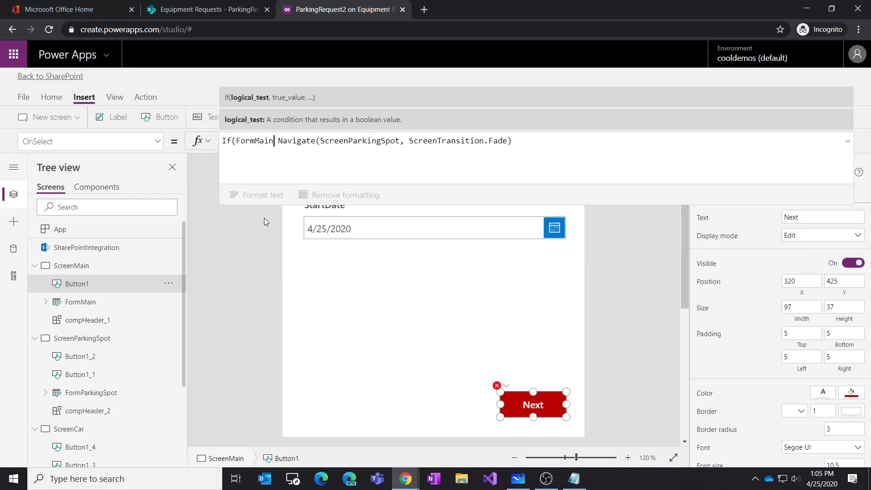
text(.valid,)
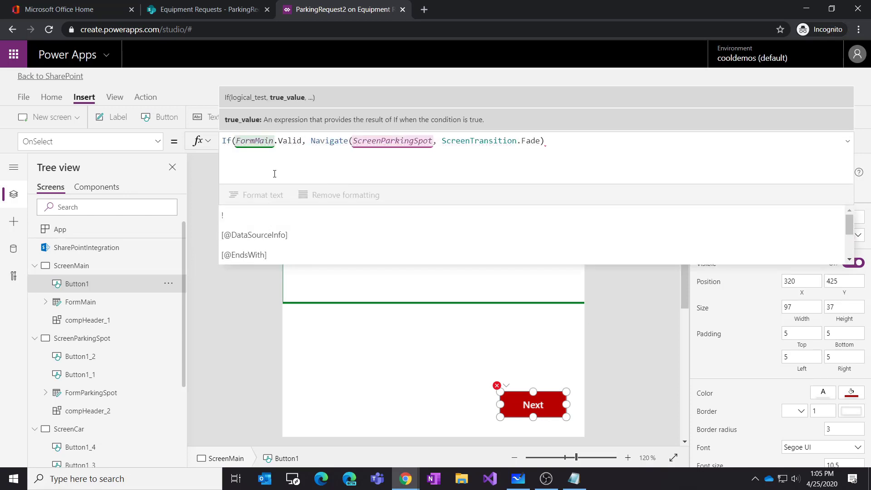
Step: Add a SubmitForm call on FormMain as the else value of the Next button's If formula
click(563, 142)
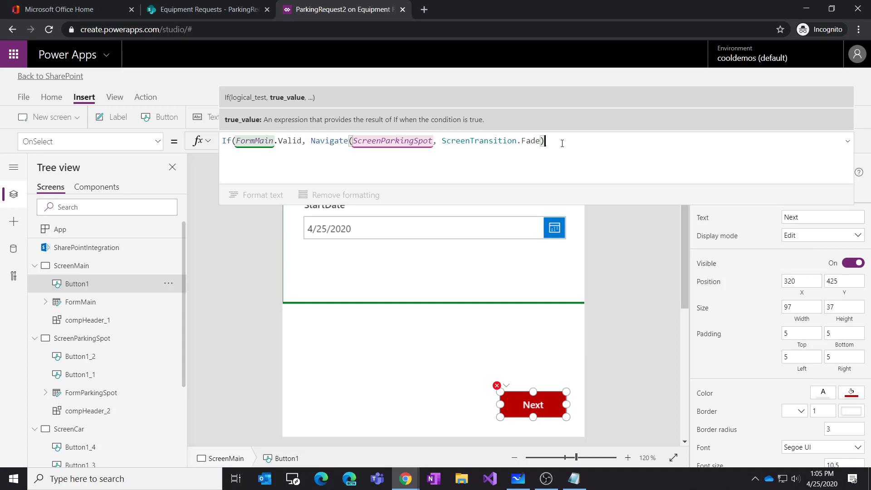
text(, )
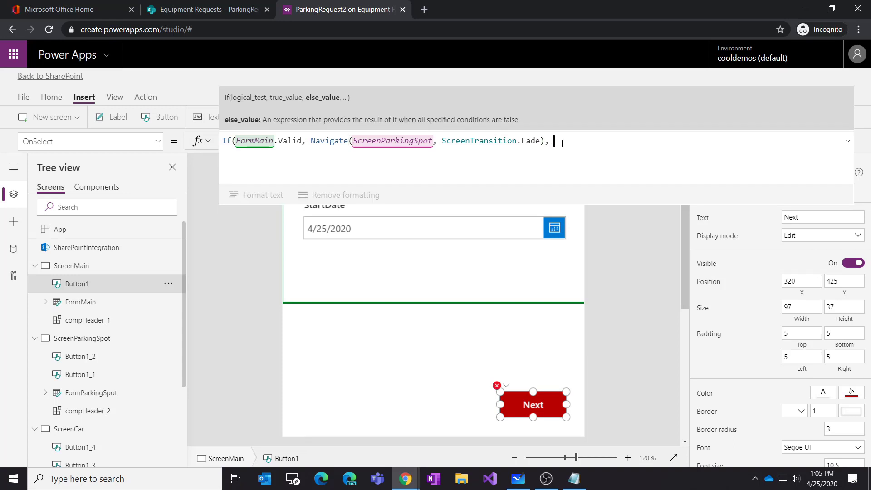
text(Sub)
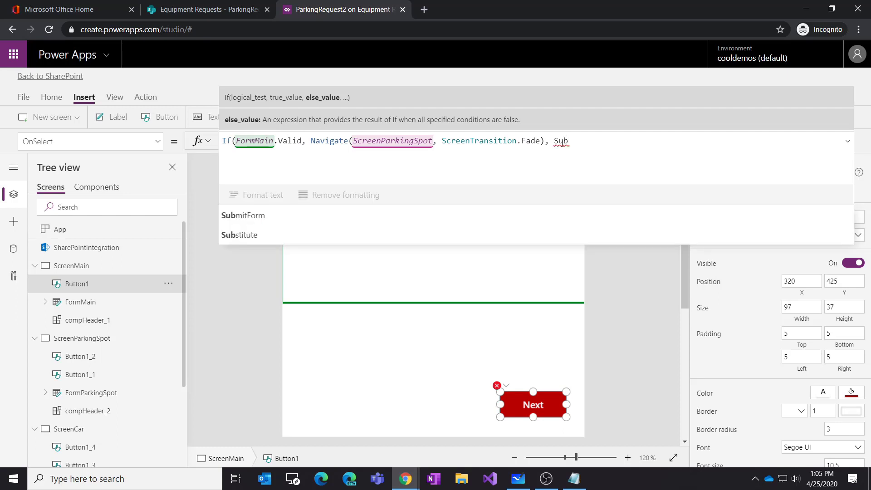
text(form)
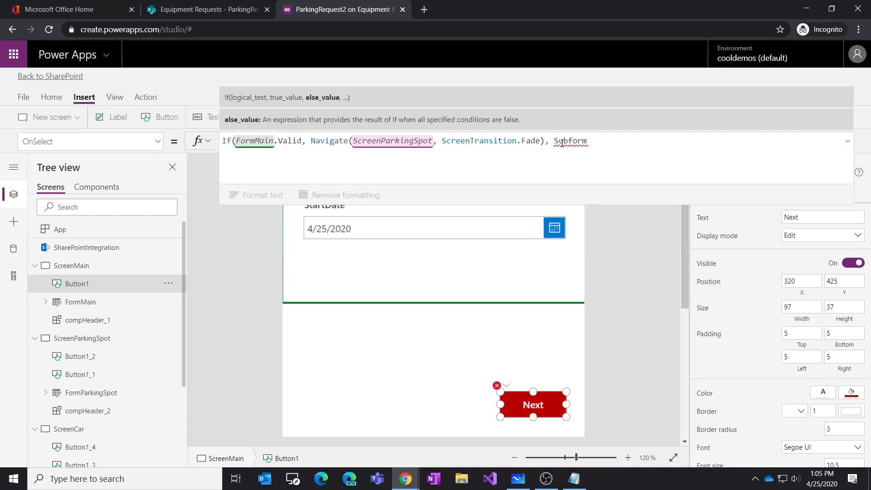
key(BackSpace)
key(BackSpace)
key(BackSpace)
key(BackSpace)
text(itf)
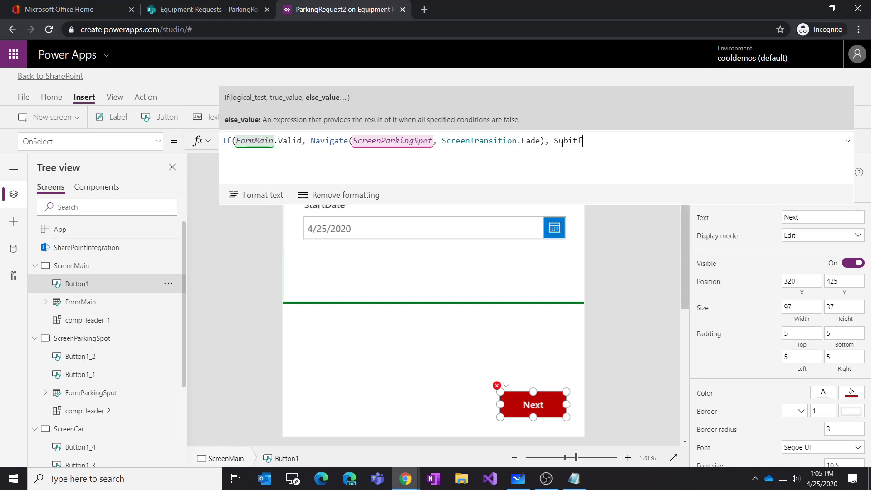
key(BackSpace)
key(BackSpace)
key(BackSpace)
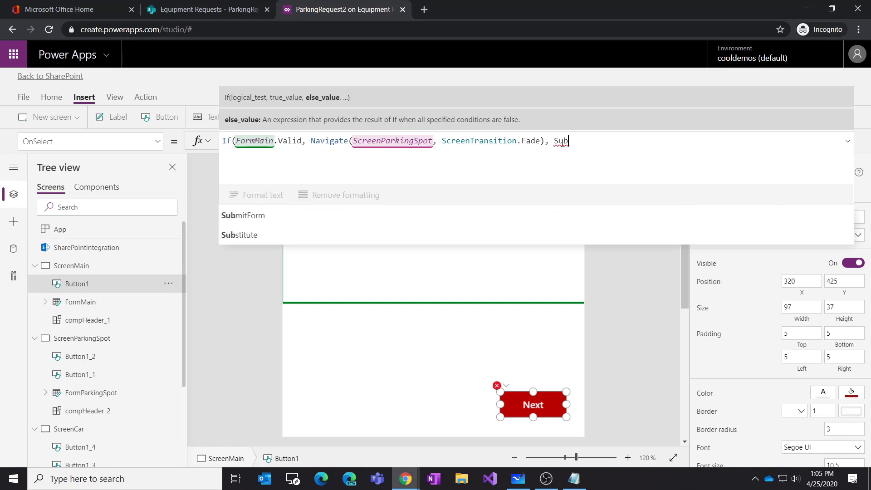
text(mitForm()
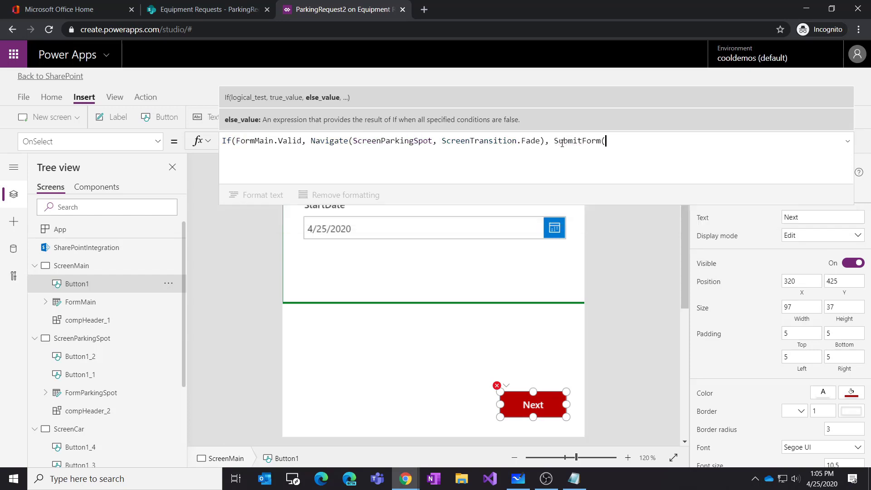
text(form)
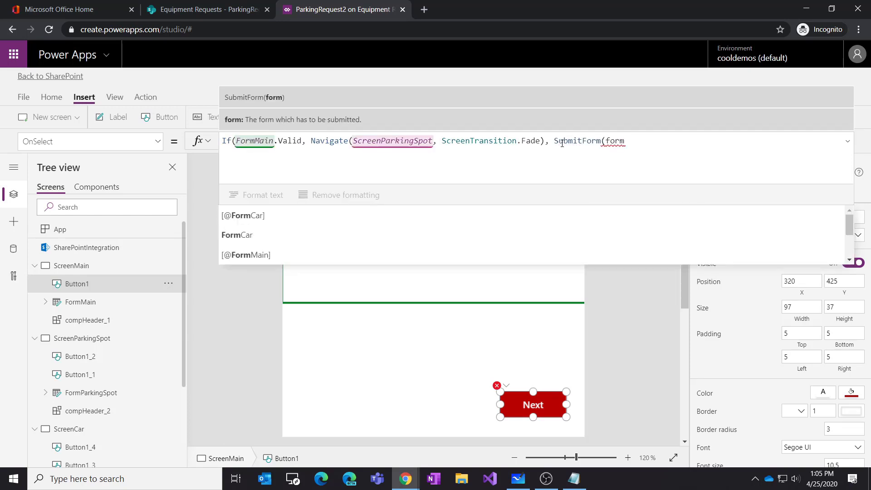
text(ma)
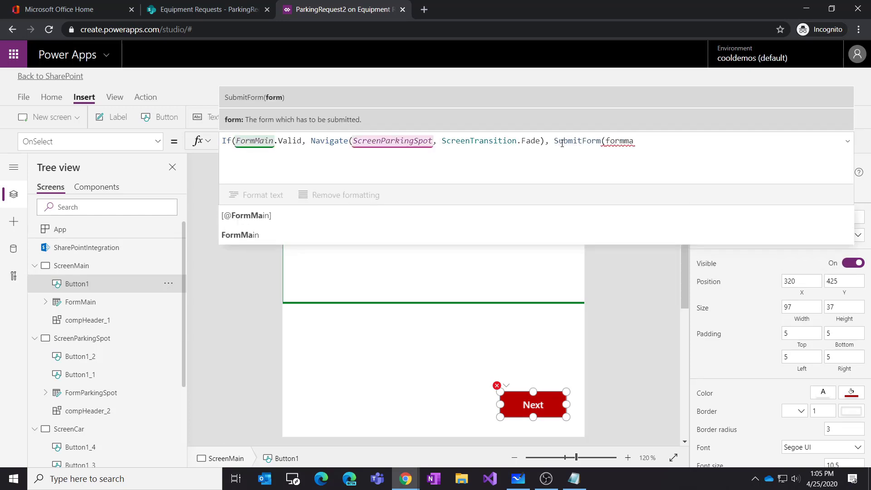
key(Tab)
text())
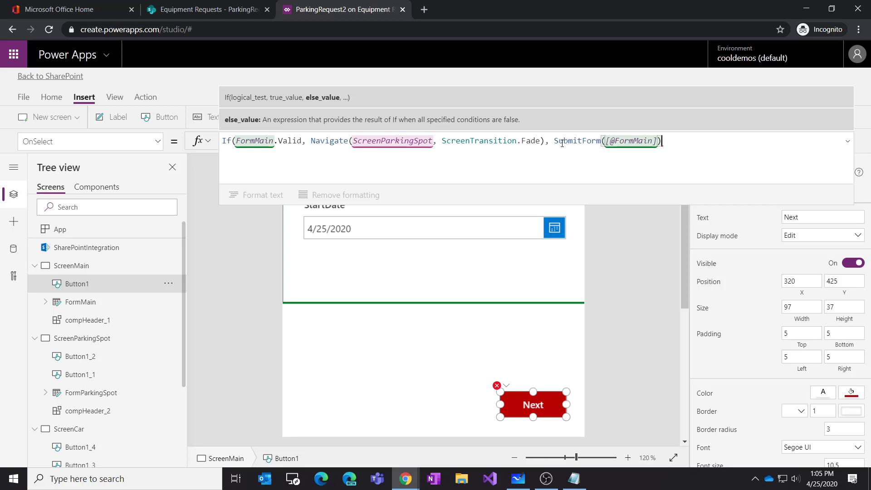
Step: Reduce the SubmitForm argument to plain FormMain without brackets or @, and complete the If formula with its closing parenthesis
click(615, 141)
key(BackSpace)
key(BackSpace)
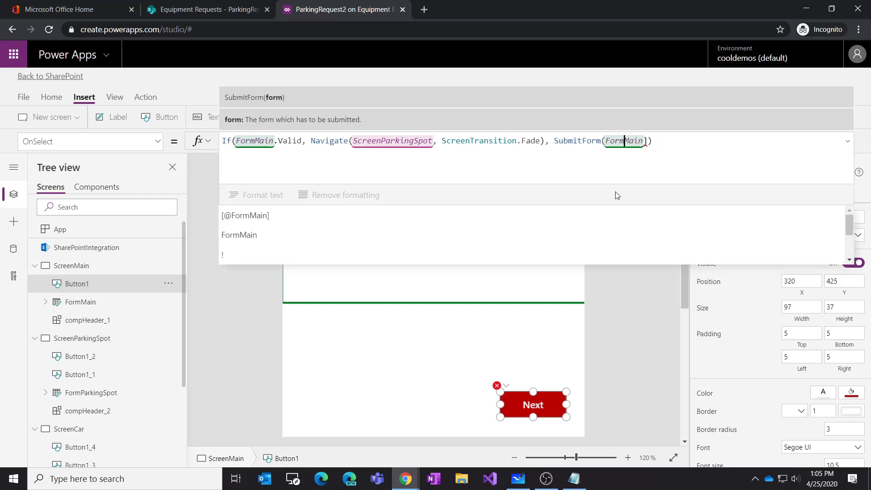
key(Right)
key(Right)
key(Right)
key(Right)
key(Right)
key(BackSpace)
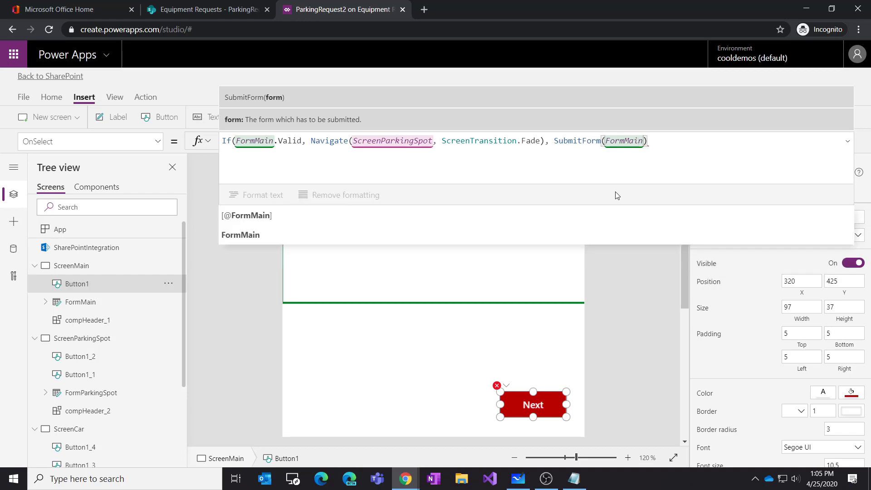
click(672, 136)
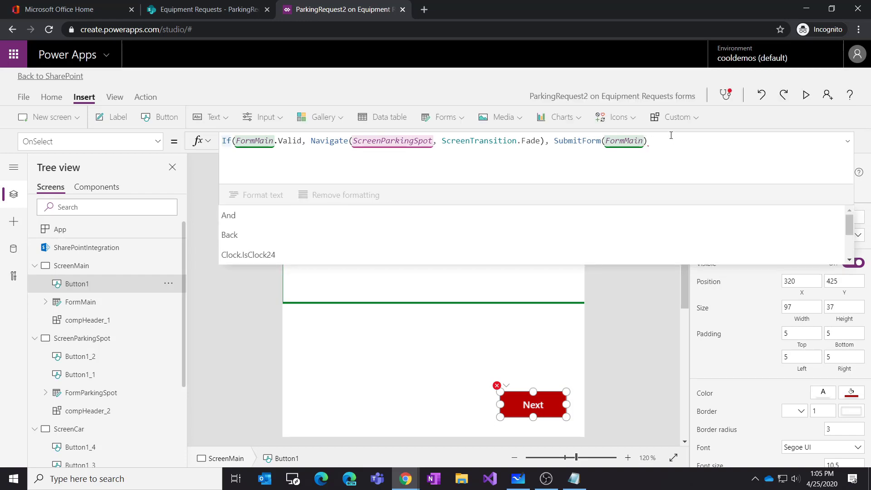
text())
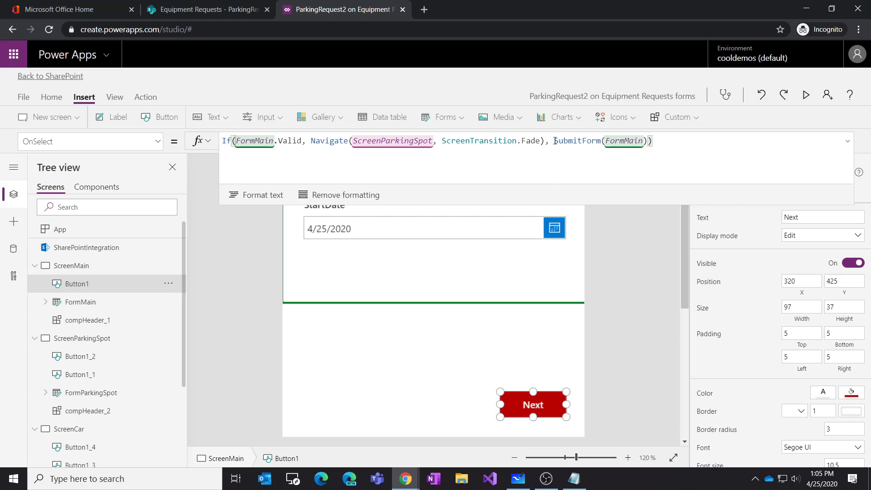
drag(555, 141, 645, 141)
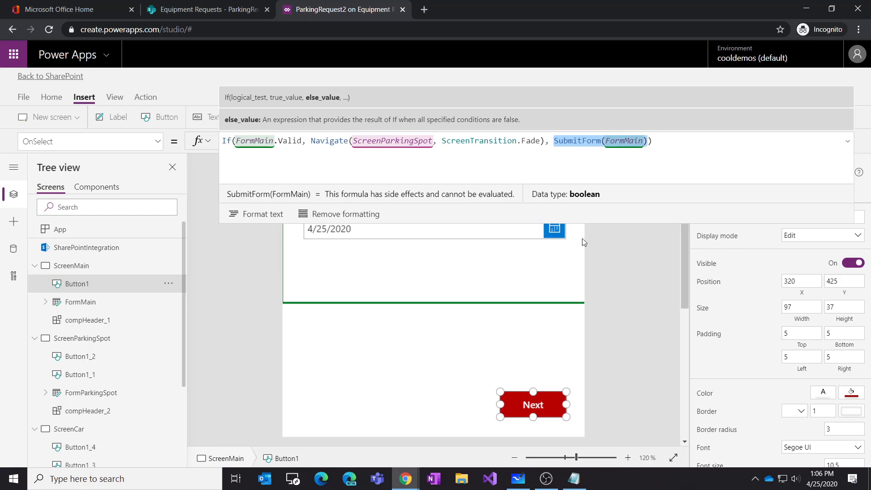
click(848, 141)
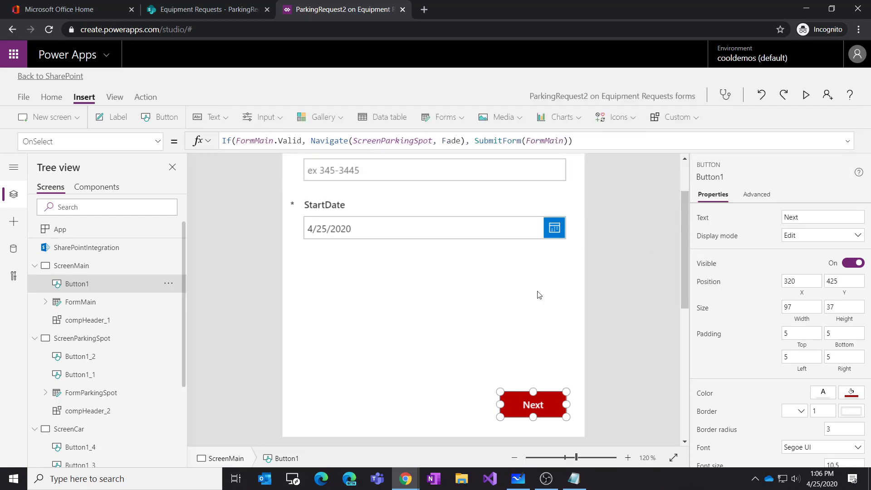
Step: Test the Next button on ScreenMain with the badge number left blank
scroll(342, 238, down, 2)
scroll(438, 247, up, 2)
scroll(395, 257, down, 2)
alt+click(528, 408)
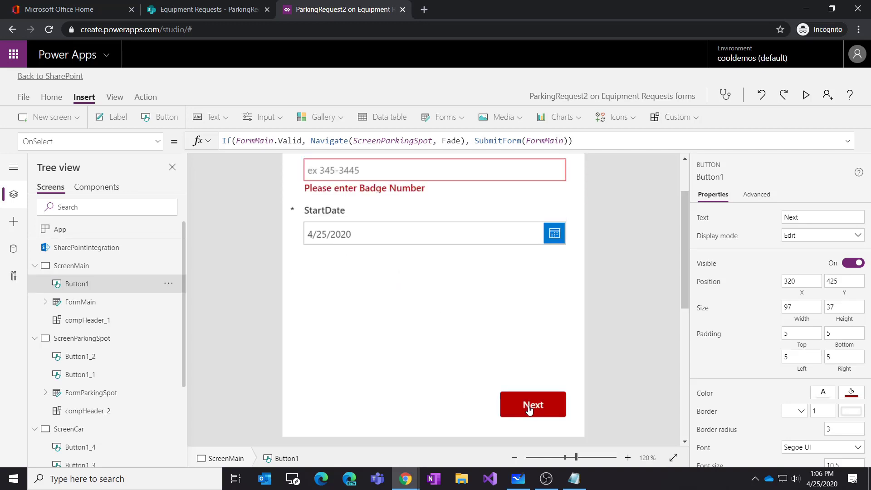
Step: Enter a sample badge number in the Badge Number field on ScreenMain and test the Next button with it filled in
click(352, 239)
click(352, 239)
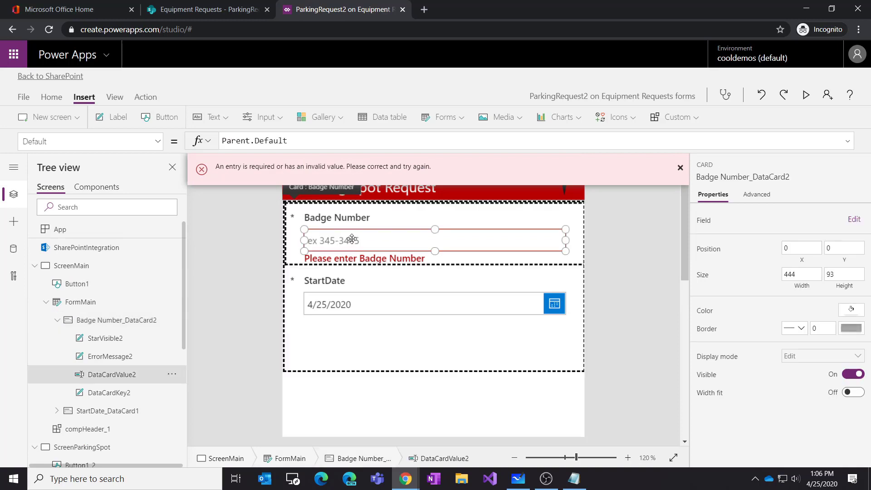
alt+click(343, 241)
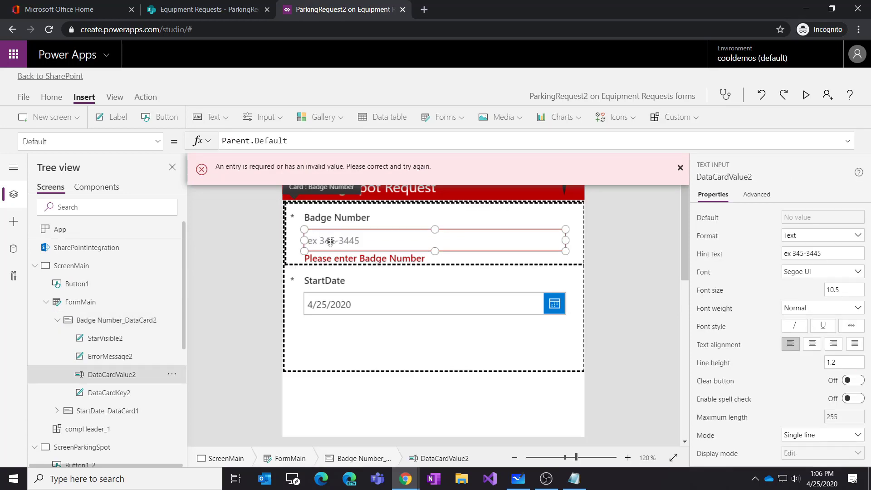
alt+click(331, 243)
click(254, 270)
click(327, 242)
click(327, 243)
alt+click(350, 245)
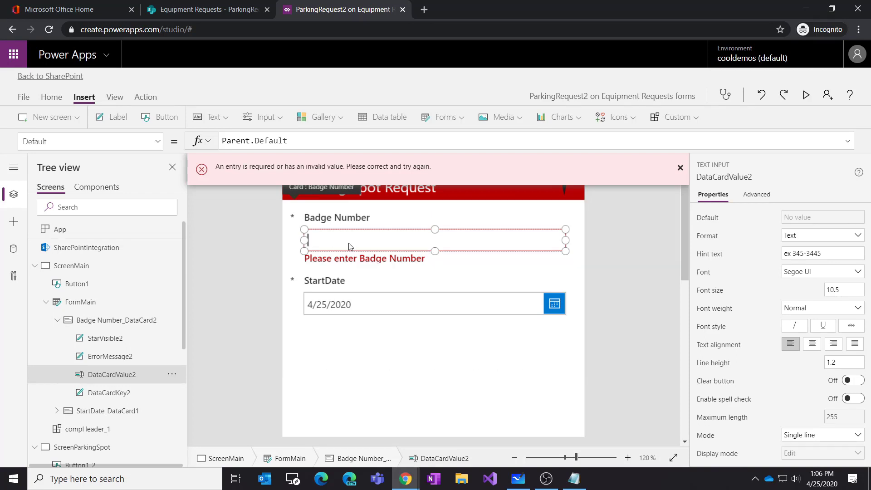
text(54354543)
click(620, 360)
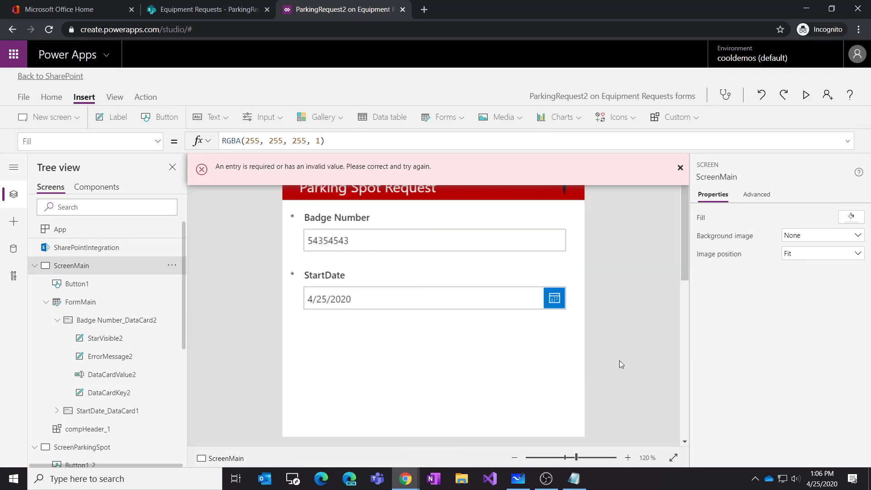
scroll(620, 364, down, 2)
alt+click(555, 407)
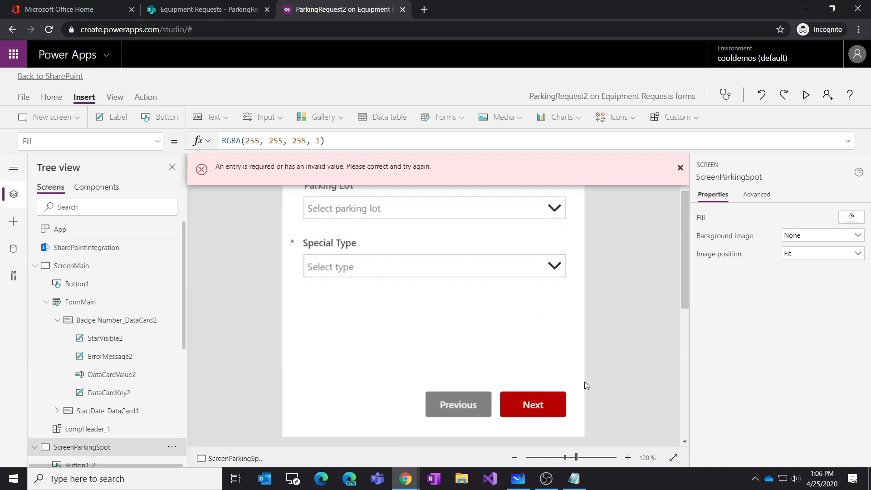
Step: Return from ScreenParkingSpot to ScreenMain and copy the whole If formula of its Next button
scroll(590, 375, down, 2)
click(548, 407)
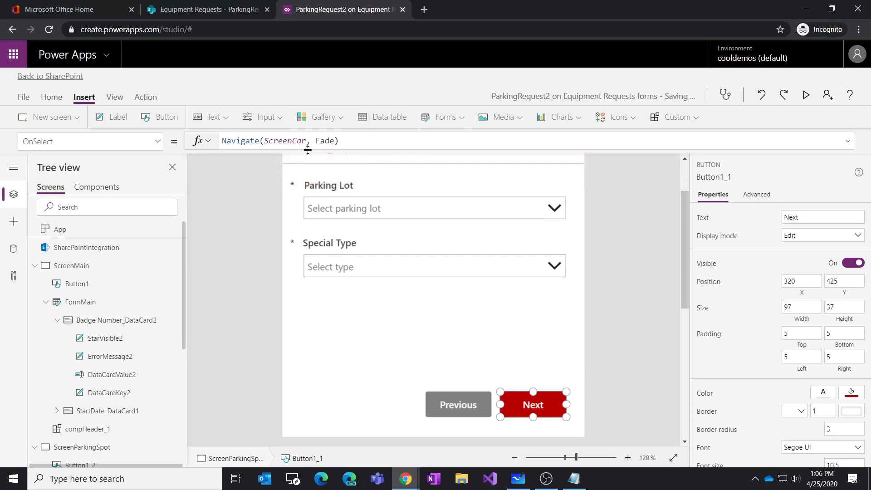
drag(308, 148, 300, 193)
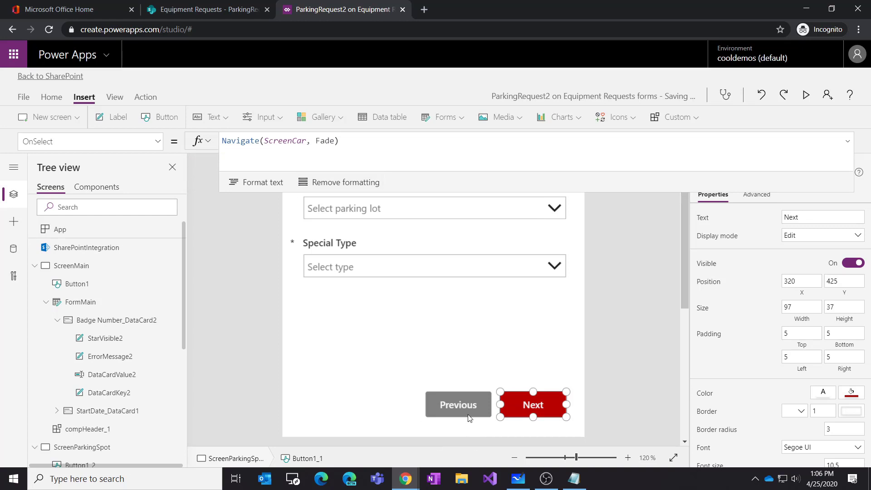
alt+click(458, 405)
click(528, 417)
click(409, 149)
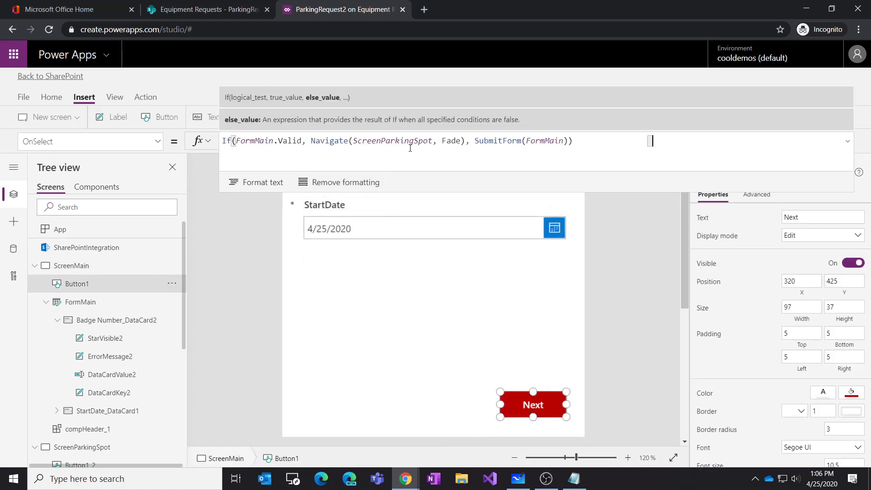
key(ctrl+a)
key(ctrl+c)
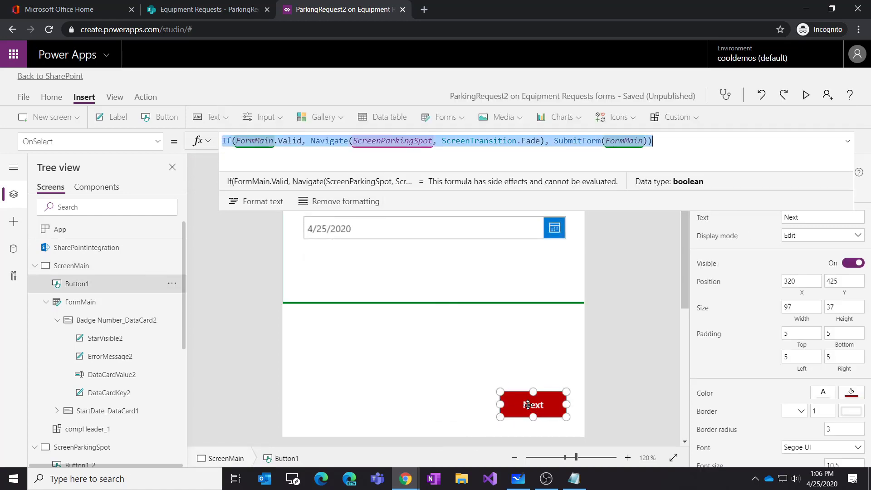
Step: Paste the copied If formula on a new line below the Navigate call of ScreenParkingSpot's Next button
alt+click(535, 405)
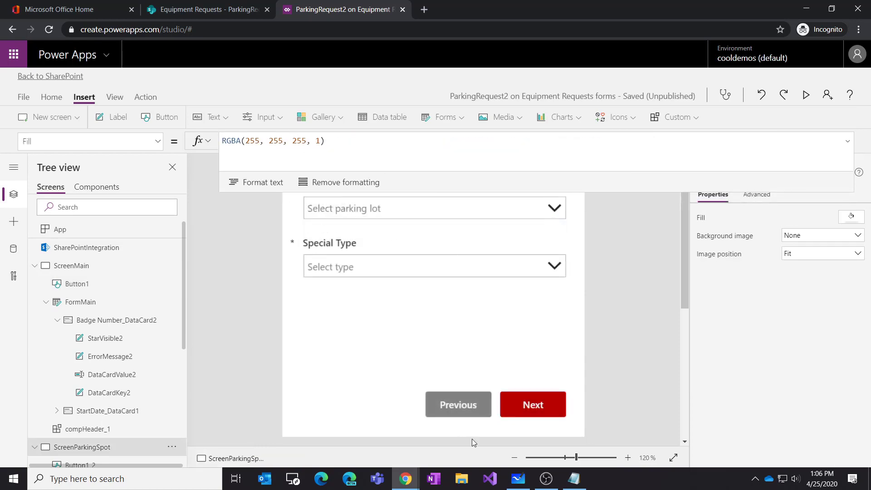
click(545, 404)
click(347, 142)
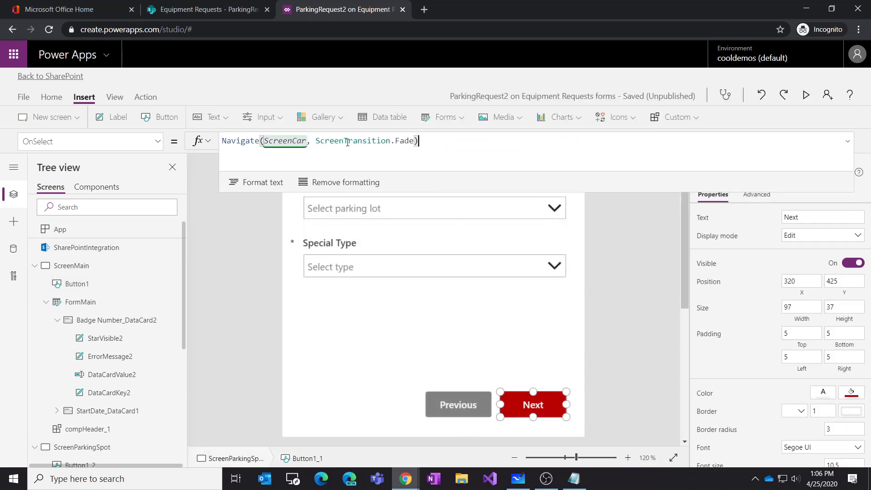
key(shift+Return)
key(ctrl+v)
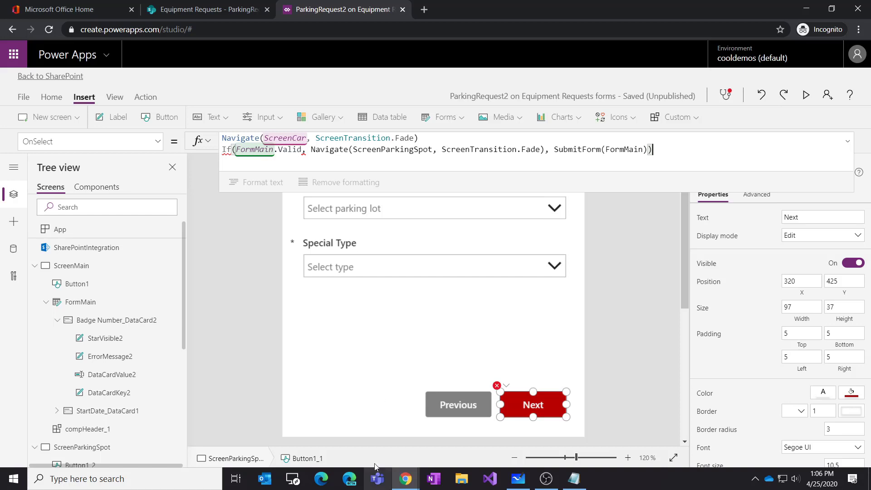
Step: Change the form checked by the pasted If condition from FormMain to FormParkingSpot
scroll(91, 390, down, 3)
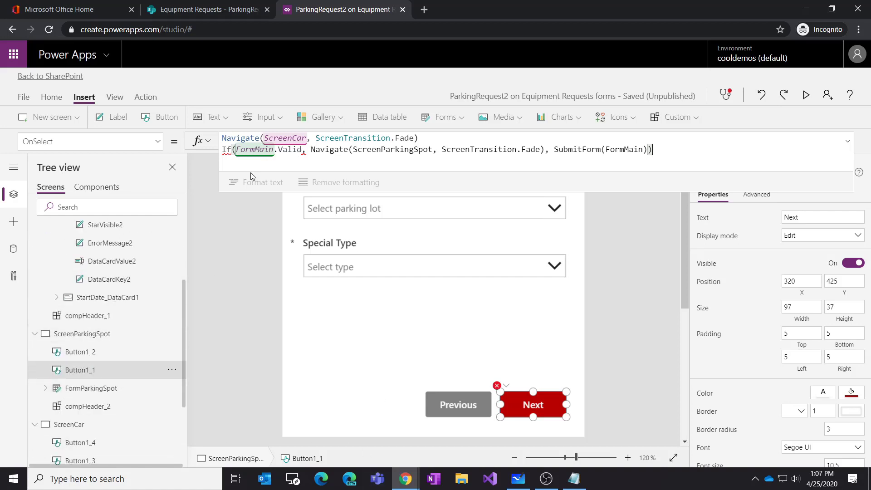
click(272, 150)
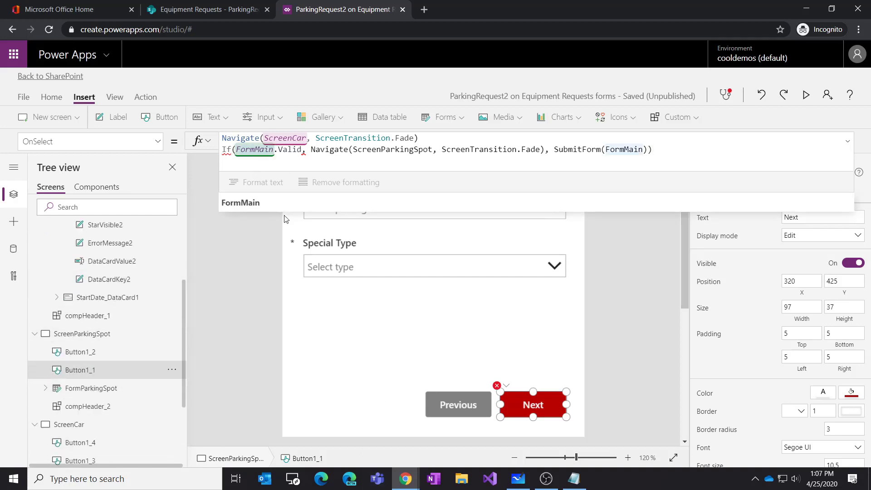
key(BackSpace)
key(BackSpace)
key(BackSpace)
key(BackSpace)
text(par)
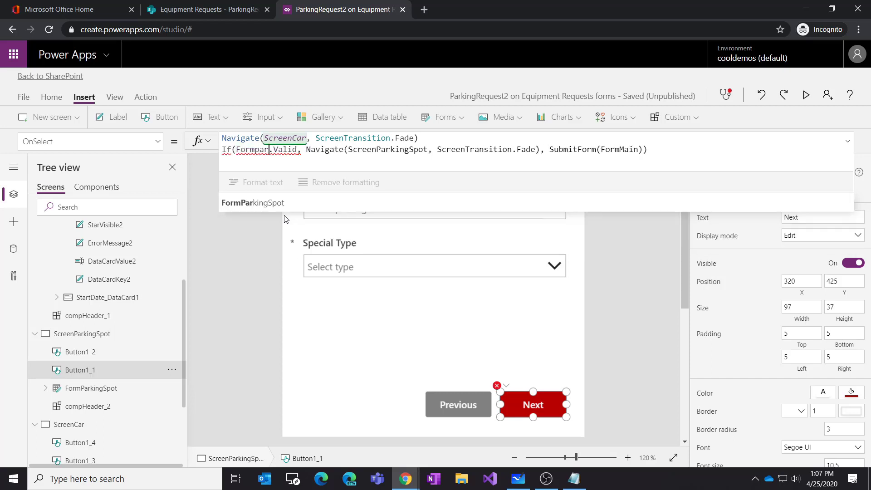
key(Tab)
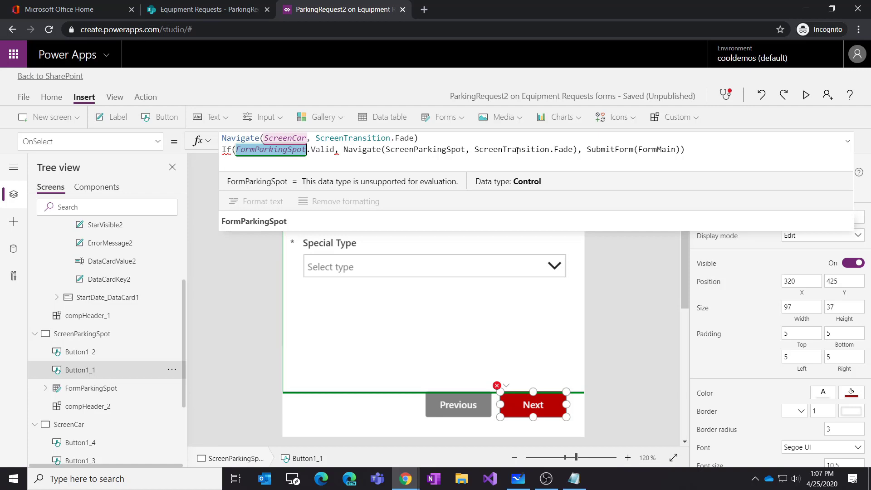
Step: Make the Navigate call inside the If formula target ScreenCar, and end the original Navigate line with a semicolon
double_click(416, 150)
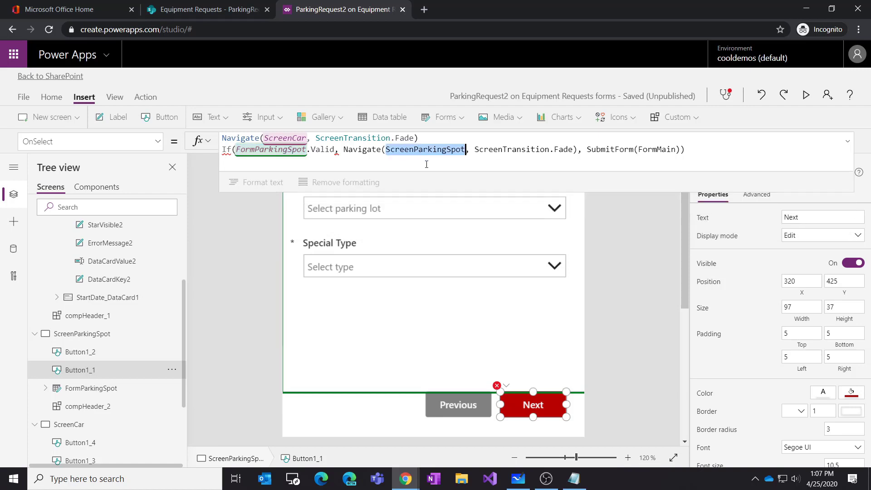
key(BackSpace)
text(screen)
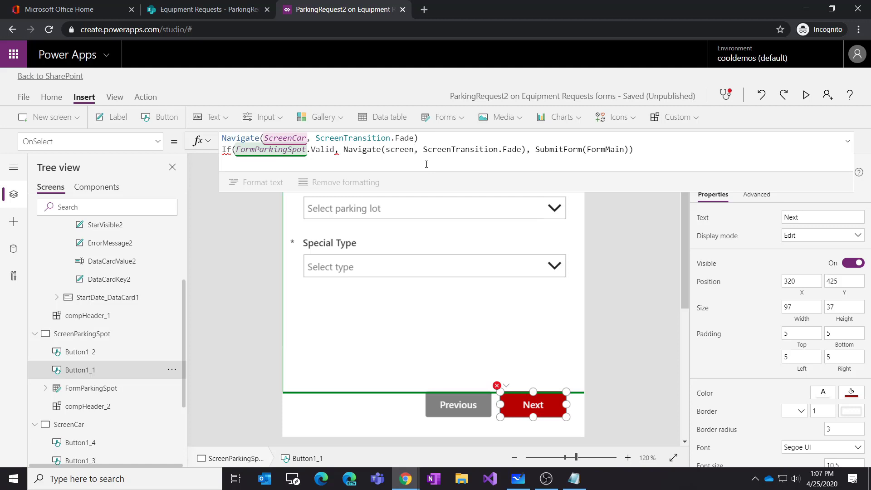
text(car)
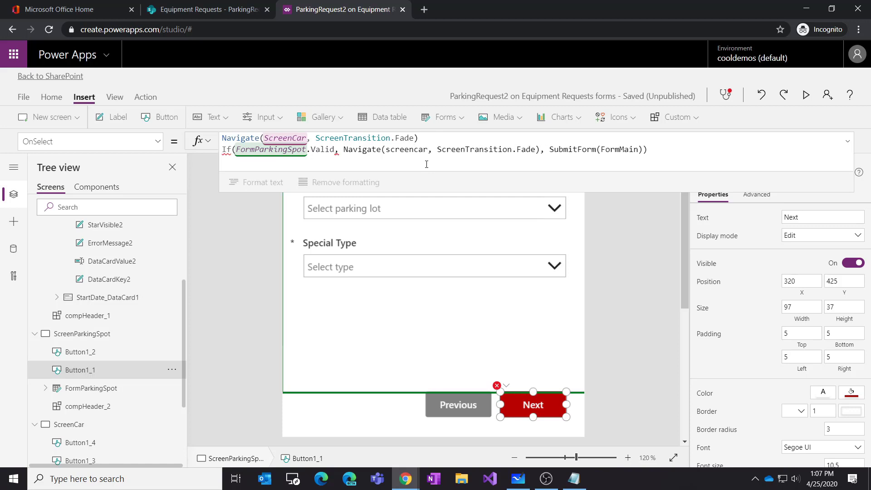
click(439, 134)
text(;)
click(414, 149)
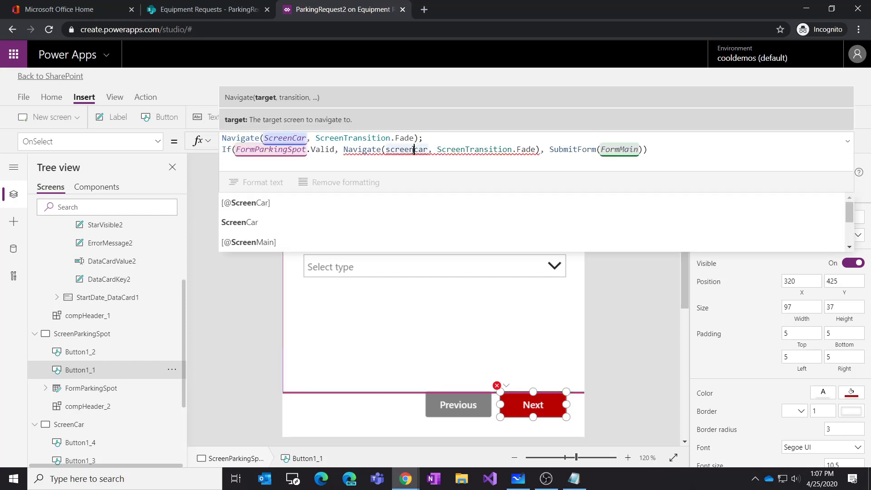
click(281, 217)
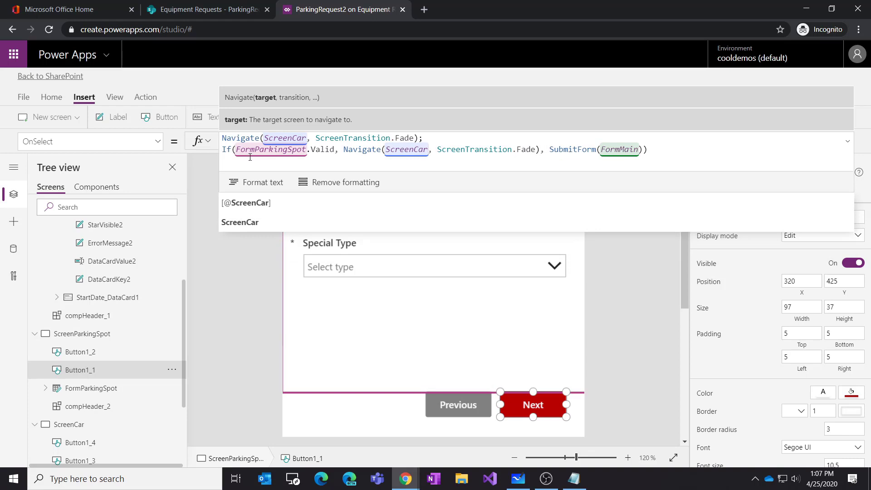
Step: Replace the SubmitForm argument in the If formula with FormParkingSpot
click(250, 153)
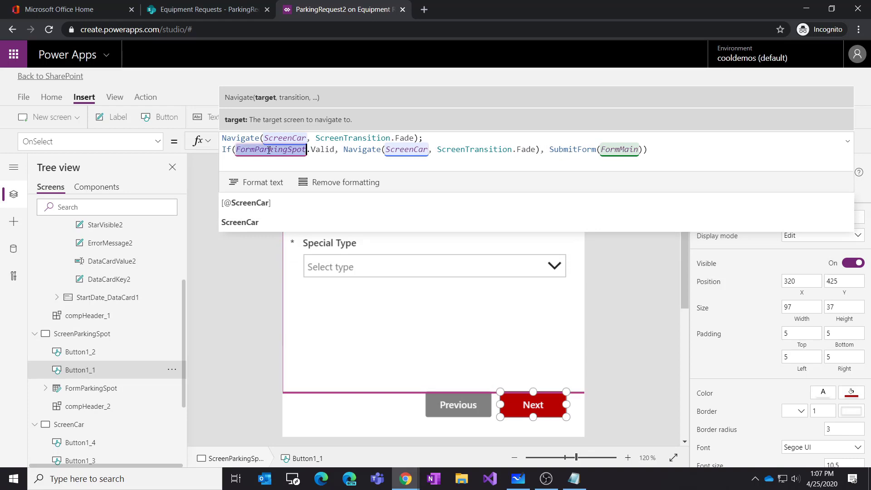
double_click(634, 154)
text(FormParkingSpot)
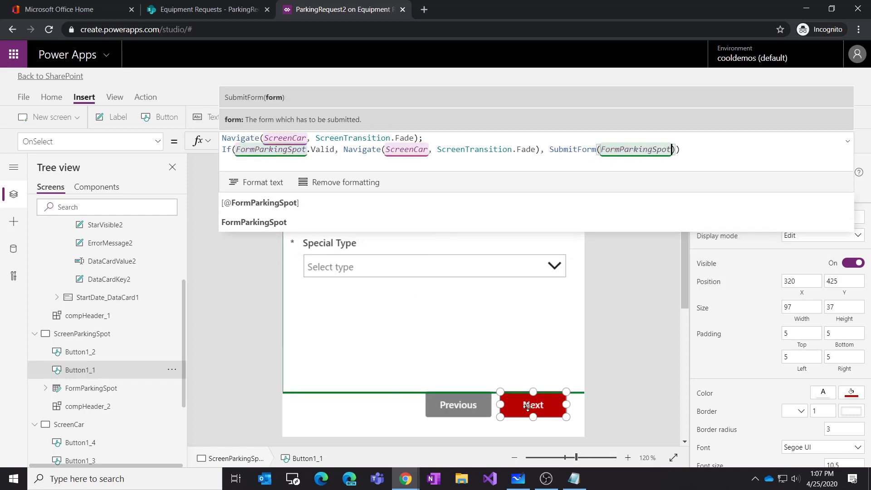
Step: Delete the original standalone Navigate line so the Next button's formula contains only the If statement
click(435, 142)
drag(435, 142, 232, 151)
drag(426, 137, 245, 139)
key(BackSpace)
key(BackSpace)
key(BackSpace)
key(BackSpace)
key(BackSpace)
key(BackSpace)
key(BackSpace)
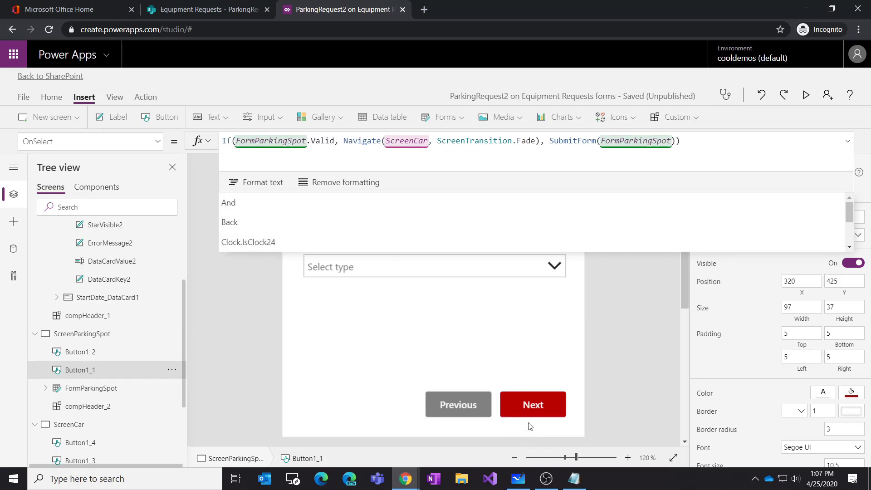
Step: Test ScreenParkingSpot's Next button with Parking Lot and Special Type blank, and go back to ScreenMain and forward again
alt+click(532, 409)
alt+click(469, 410)
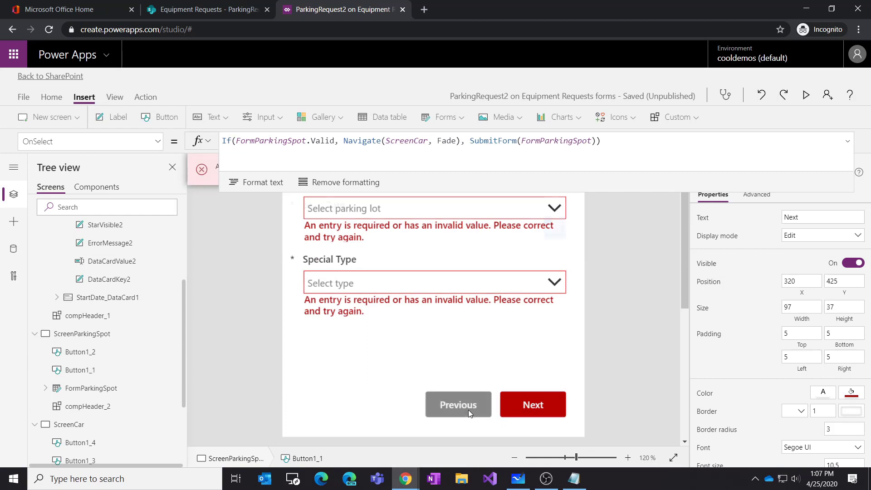
alt+click(539, 411)
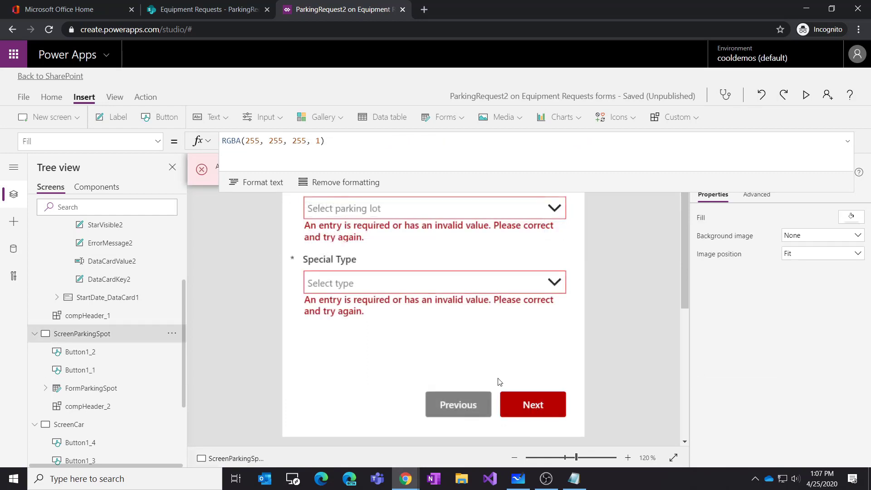
Step: Open the OnSelect formula of the Save button on ScreenCar and enlarge the formula editor
click(97, 433)
scroll(546, 373, up, 2)
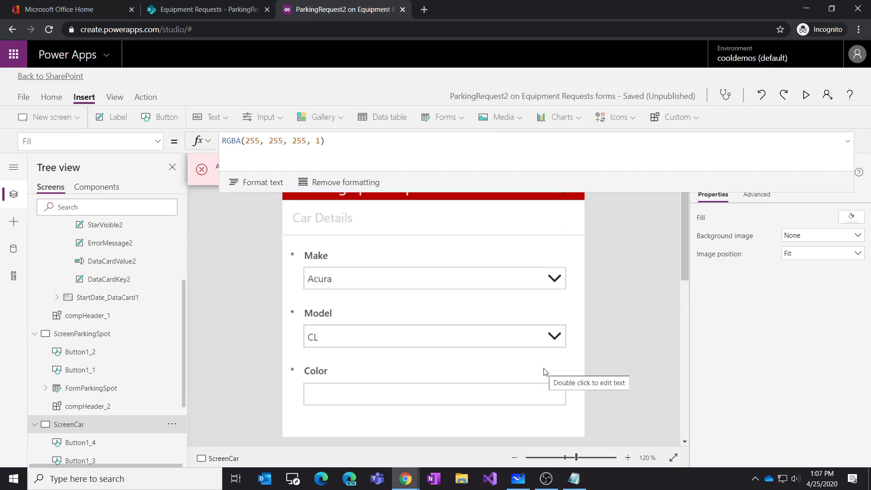
scroll(545, 373, down, 2)
click(543, 412)
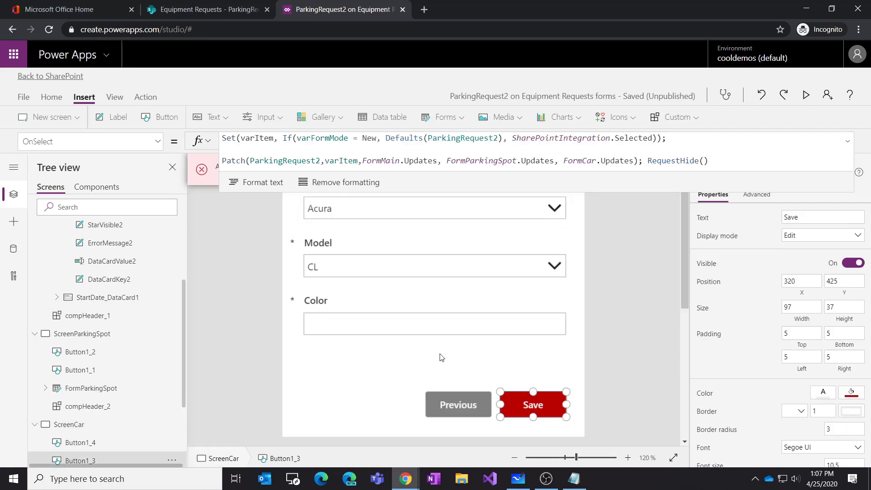
drag(422, 192, 414, 291)
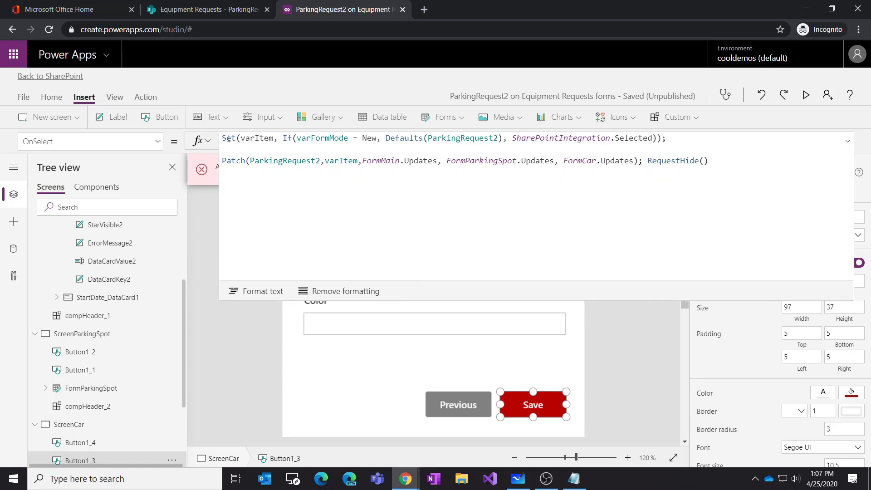
Step: Start an If statement with the condition FormCar.Valid on a new line directly before the Patch call
drag(238, 138, 302, 138)
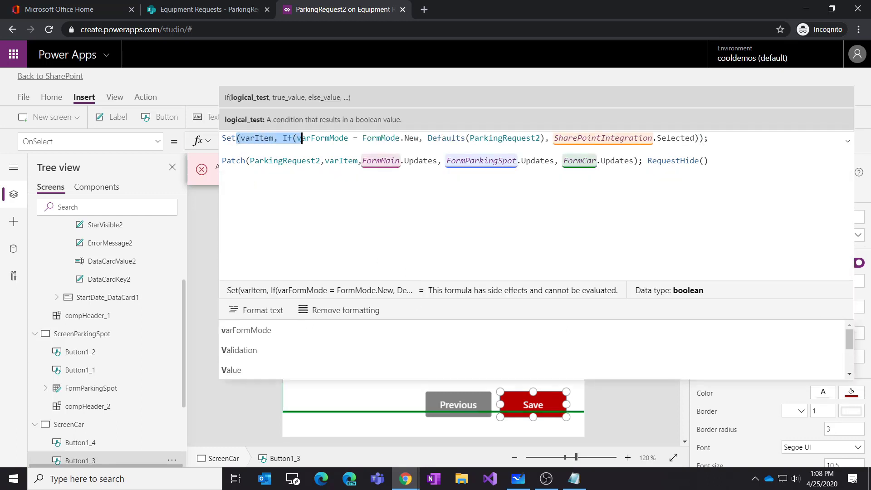
click(275, 150)
key(Return)
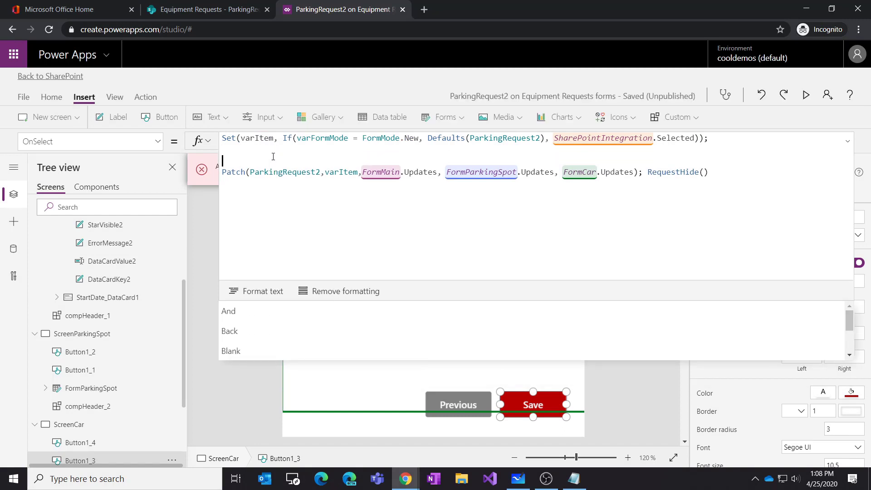
text(If()
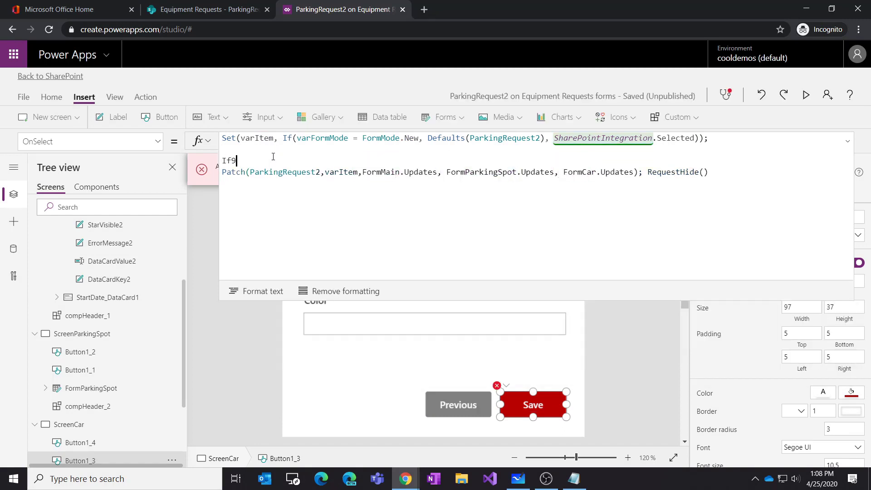
text(form)
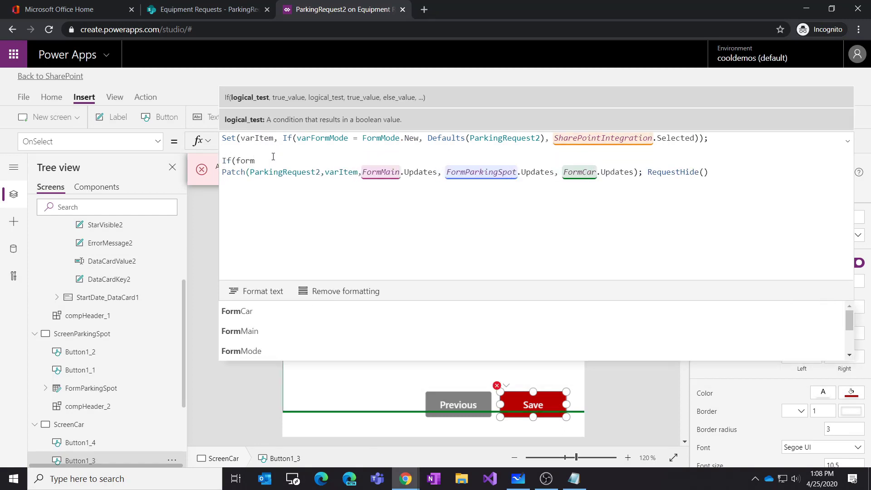
key(Tab)
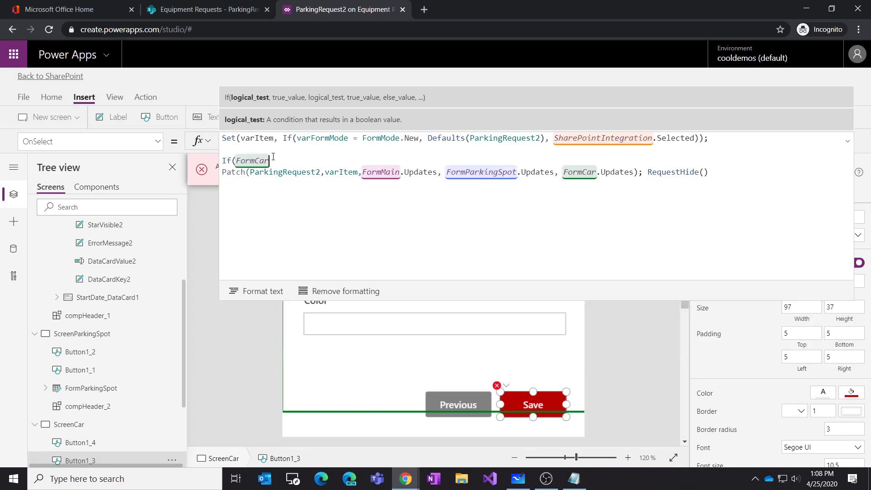
text(. v)
key(Tab)
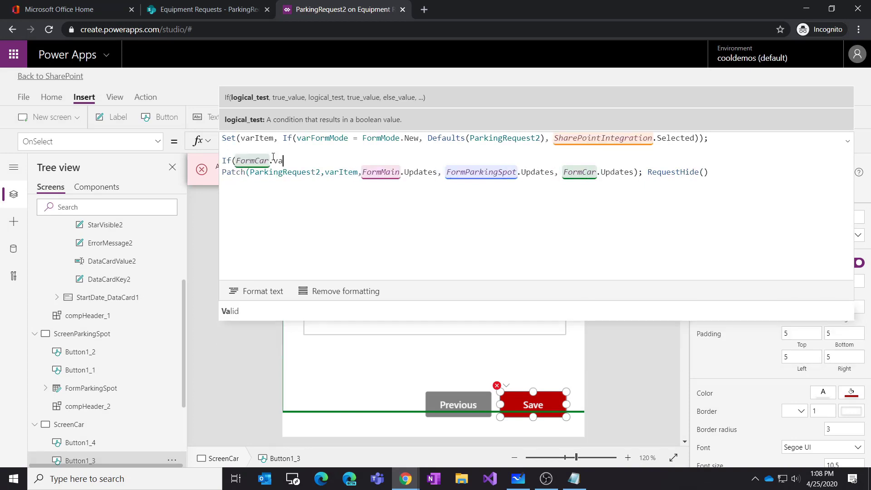
text(,)
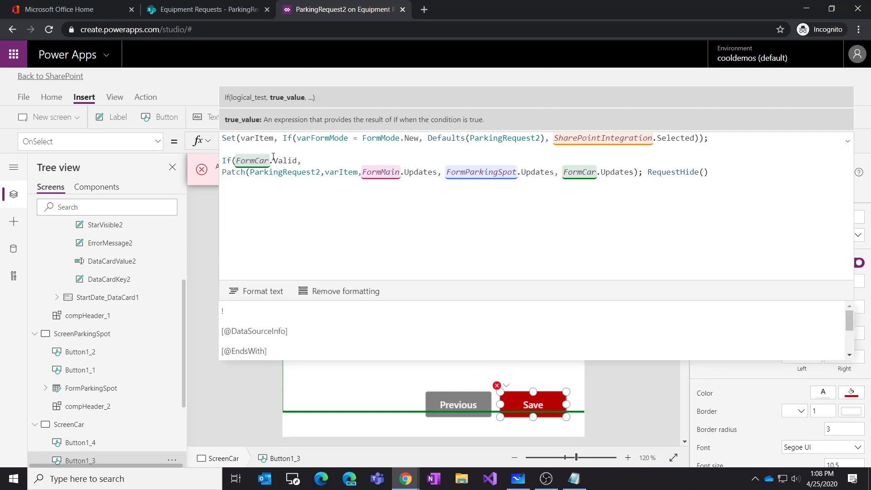
Step: Add a SubmitForm call for FormCar on a new line after RequestHide() as the If statement's else branch
click(707, 174)
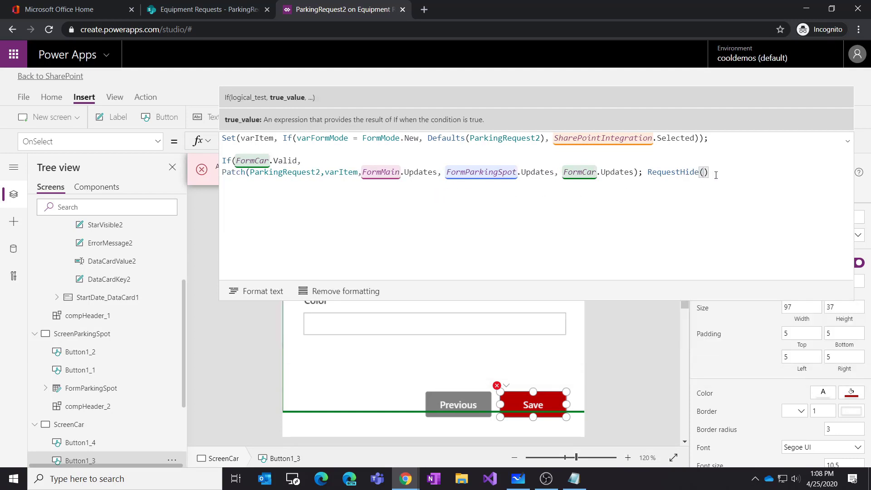
text(,)
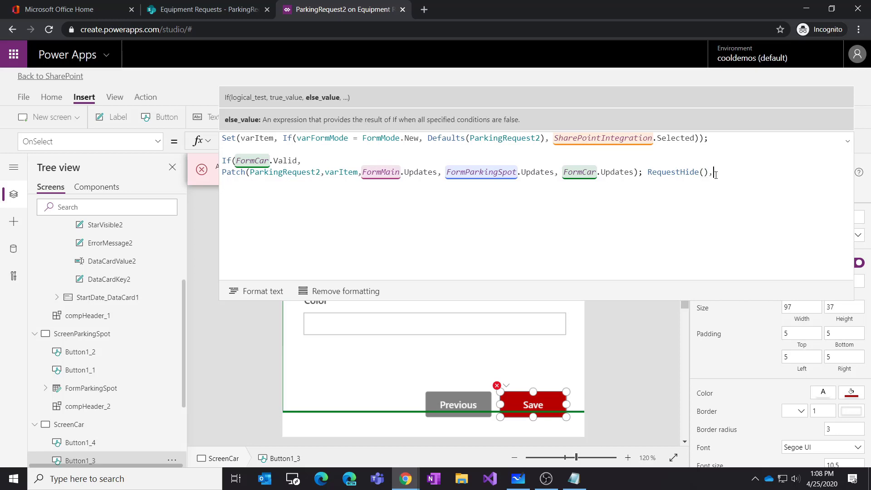
key(shift+Return)
text(SubmitForm()
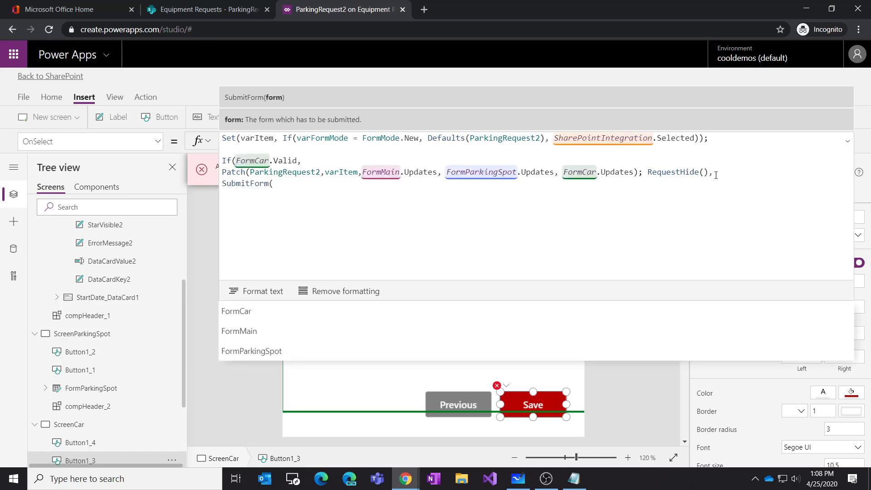
text((form)
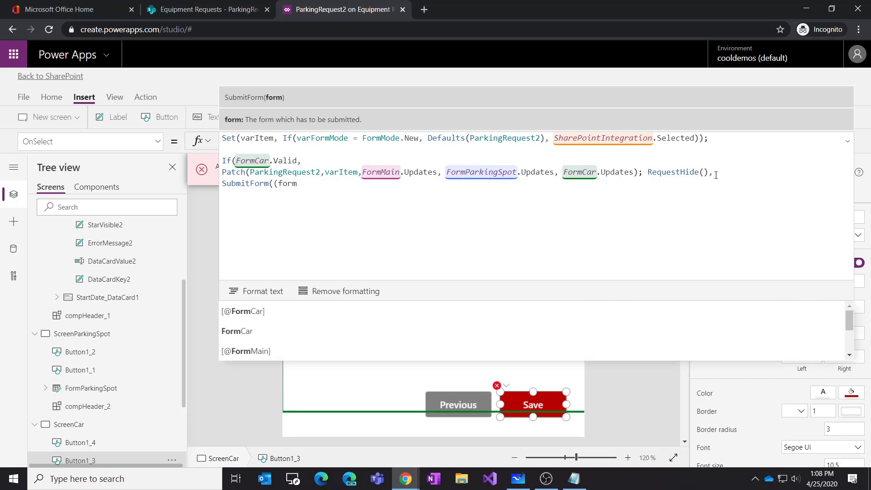
key(BackSpace)
key(BackSpace)
key(BackSpace)
key(BackSpace)
key(BackSpace)
text(formcar)
key(Tab)
text())
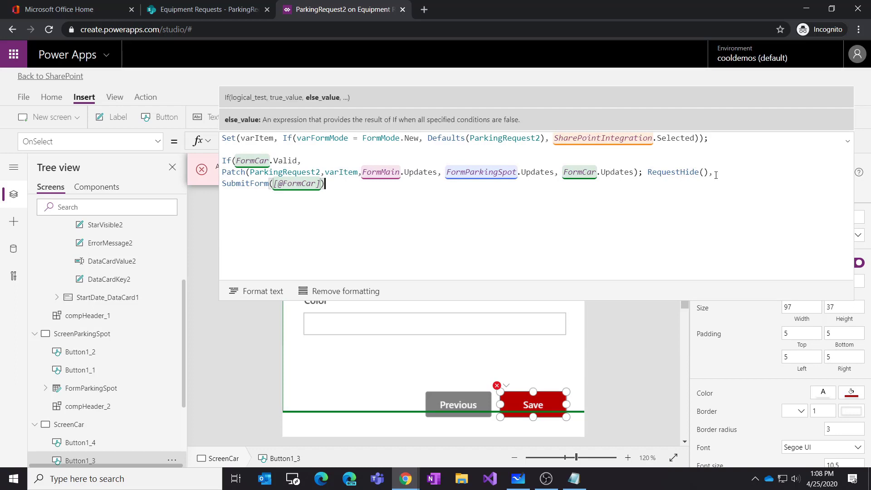
Step: Reduce the SubmitForm argument to plain FormCar without brackets, and end the line with a semicolon
key(Left)
key(Left)
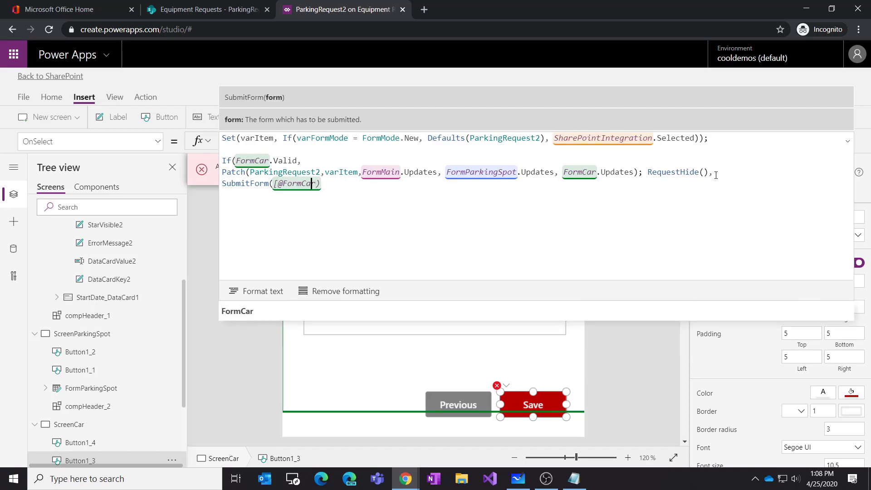
key(BackSpace)
key(BackSpace)
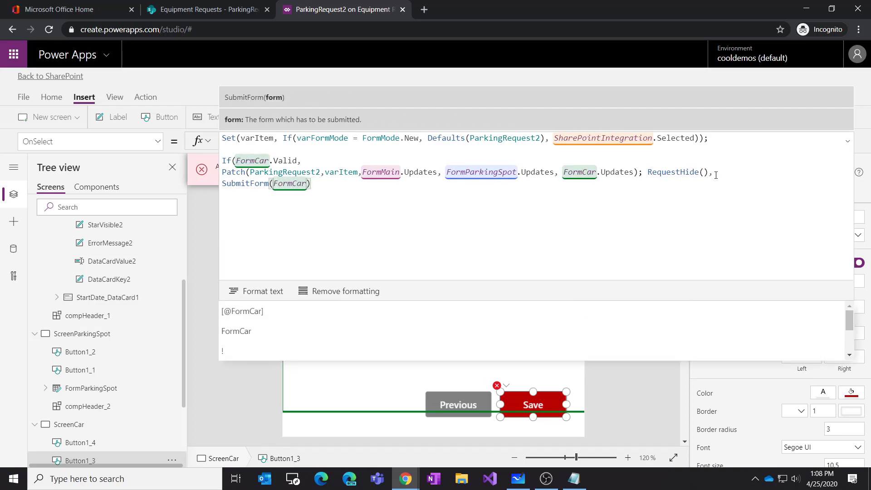
click(340, 184)
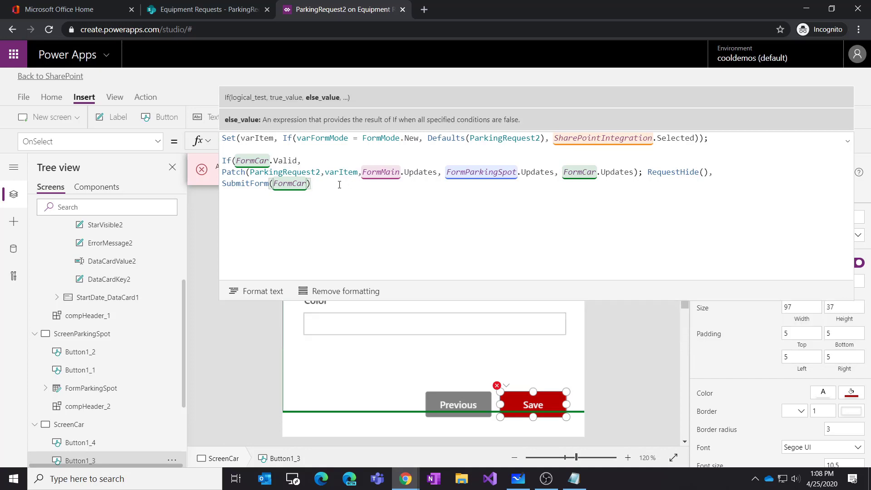
text(;)
Step: Close the If statement with a second parenthesis after SubmitForm(FormCar), and collapse the formula editor
drag(307, 162, 223, 169)
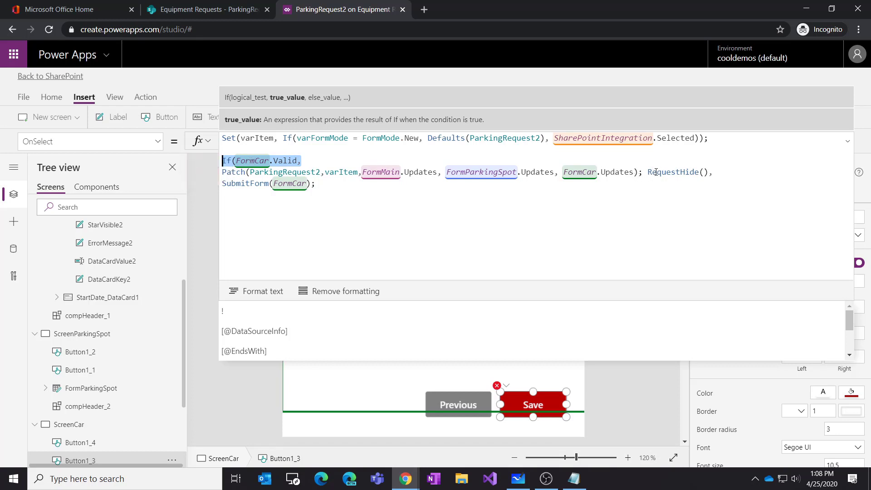
drag(326, 186, 222, 184)
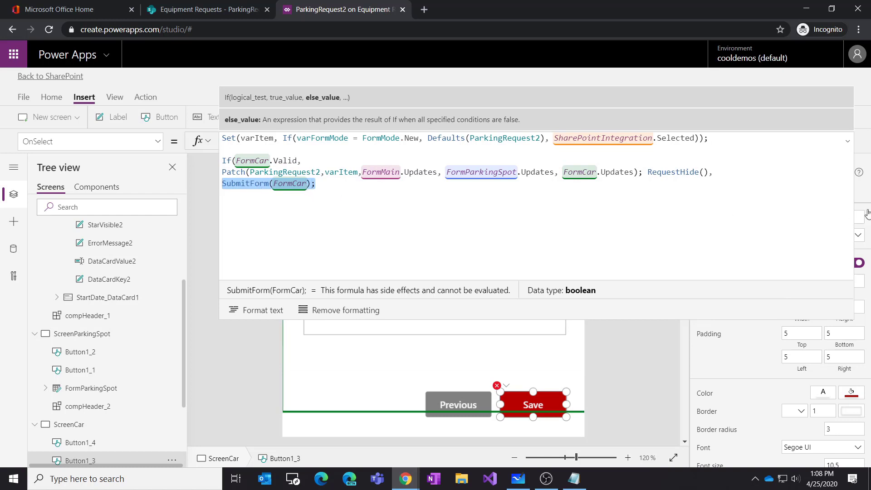
click(507, 386)
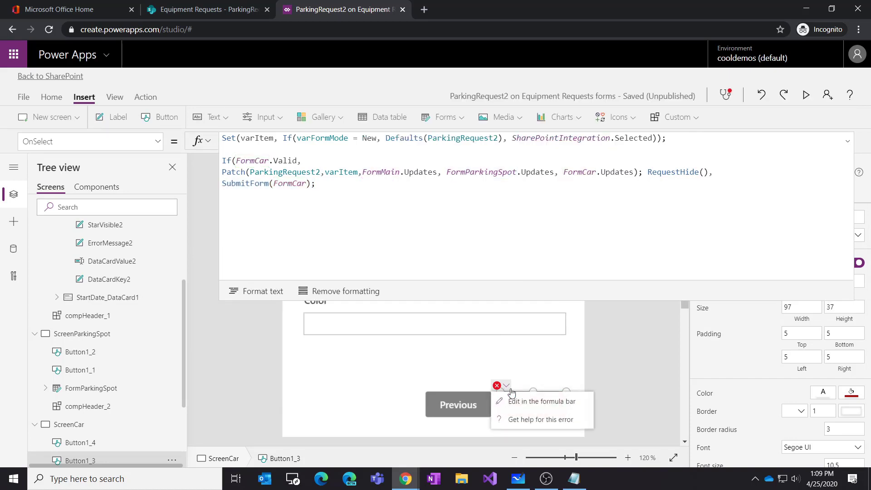
click(516, 404)
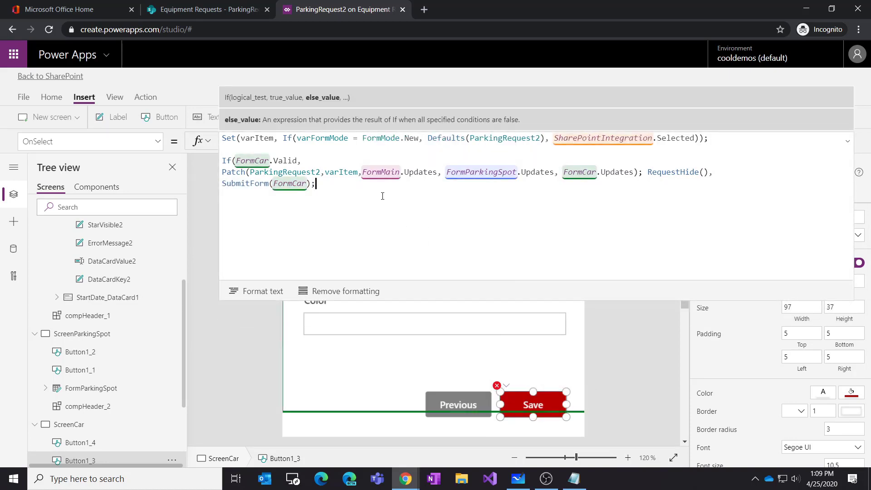
click(310, 184)
text())
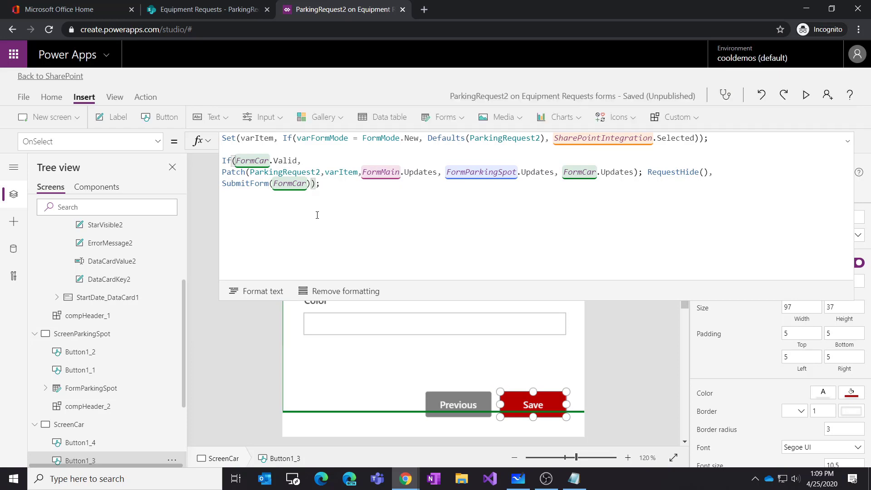
click(589, 394)
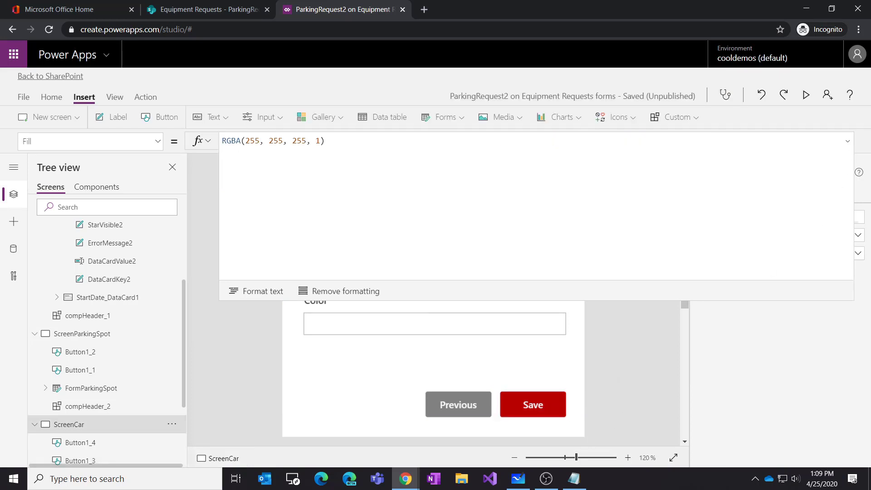
click(847, 142)
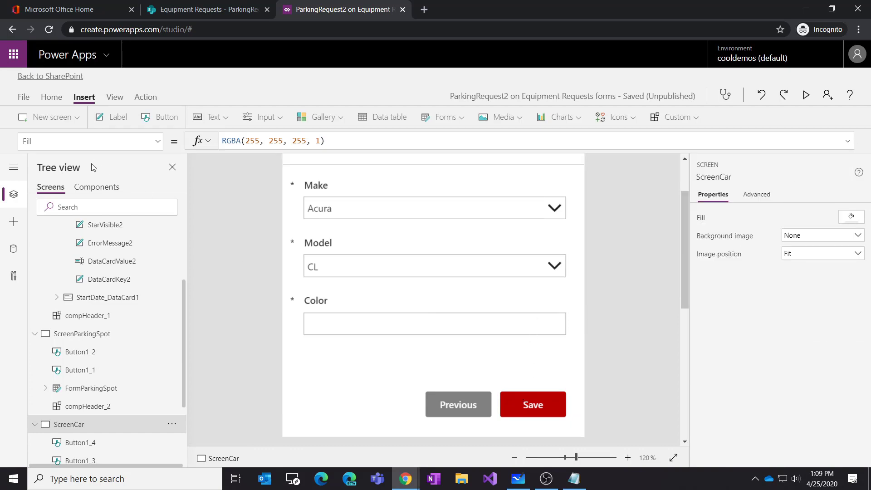
Step: Save the ParkingRequest2 form and publish it to SharePoint
click(23, 97)
click(161, 271)
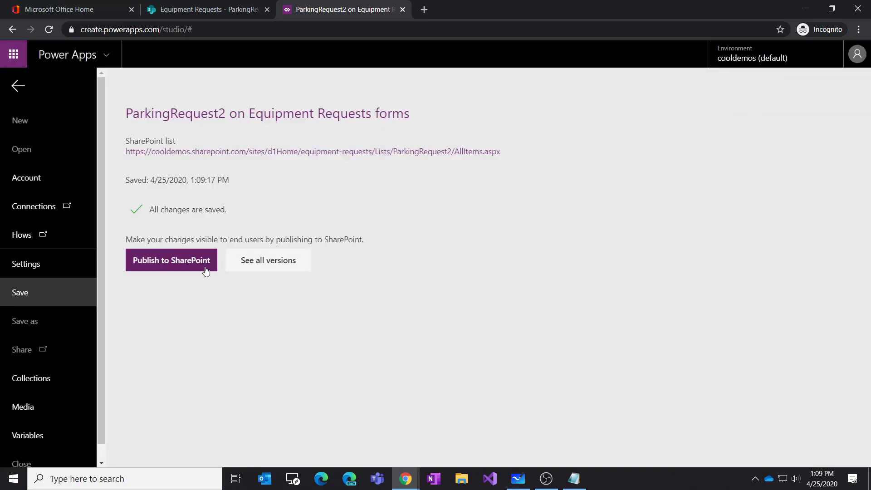
click(205, 271)
click(508, 290)
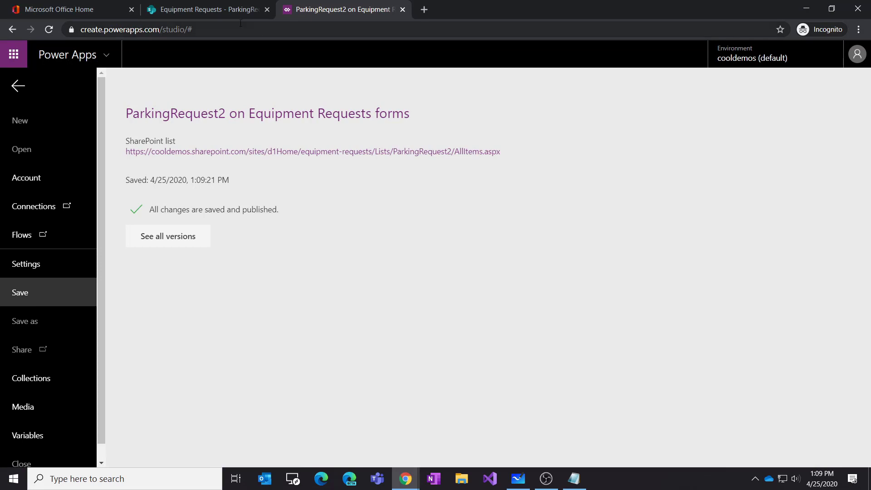
Step: Switch to the SharePoint ParkingRequest2 list, reload it, start a new request, enter a badge number and advance to Parking Spot Details
click(257, 12)
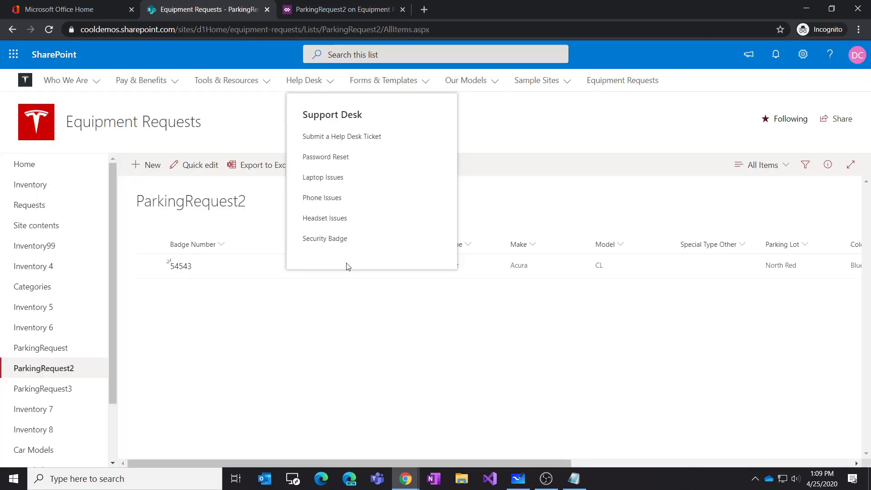
key(F5)
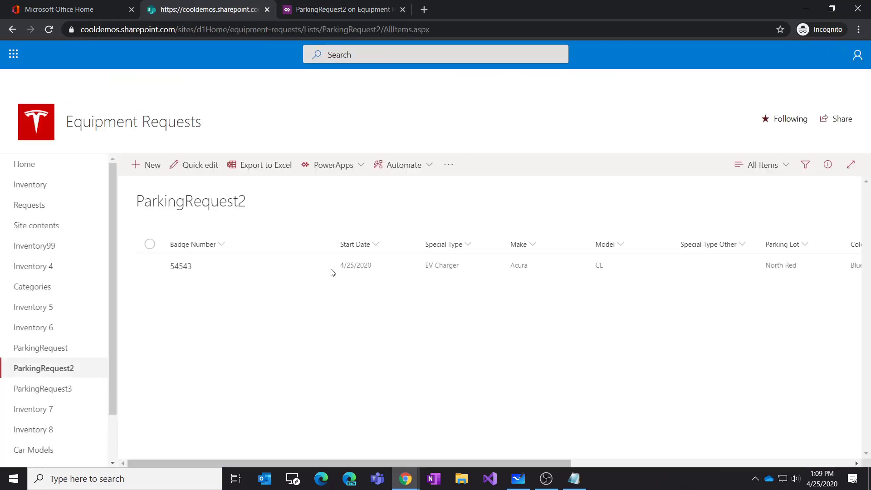
click(149, 166)
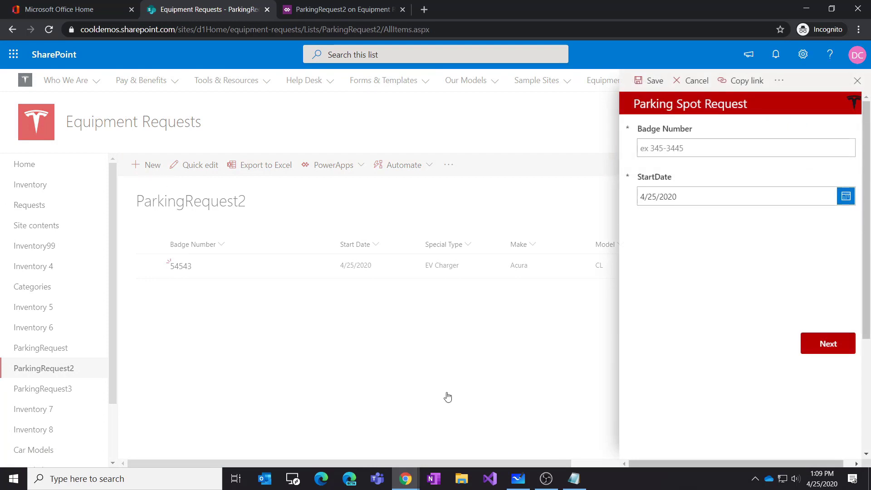
click(679, 146)
text(43825840)
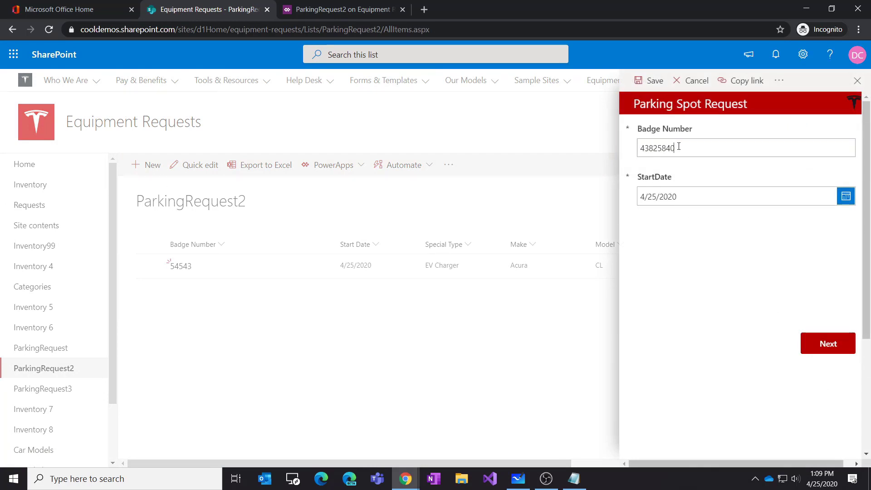
click(817, 350)
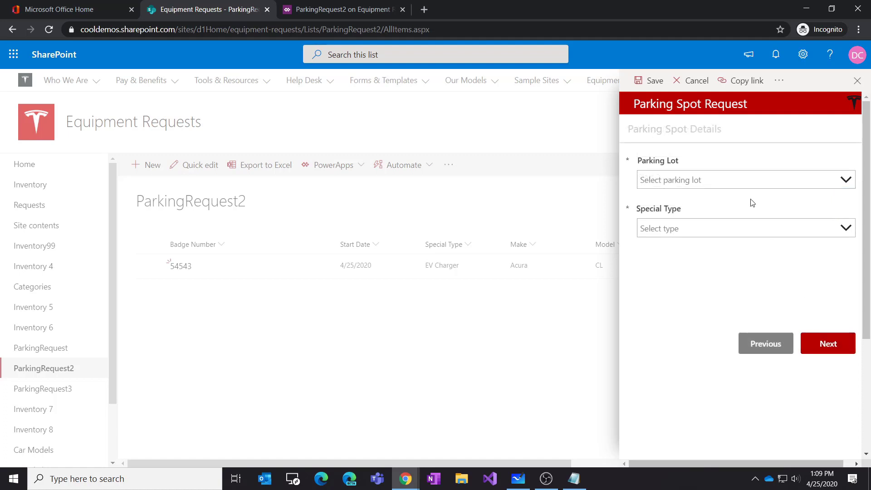
Step: Set Parking Lot to North Blue, choose a Special Type, advance to Car Details, and reload the list page
click(707, 181)
click(696, 225)
click(696, 224)
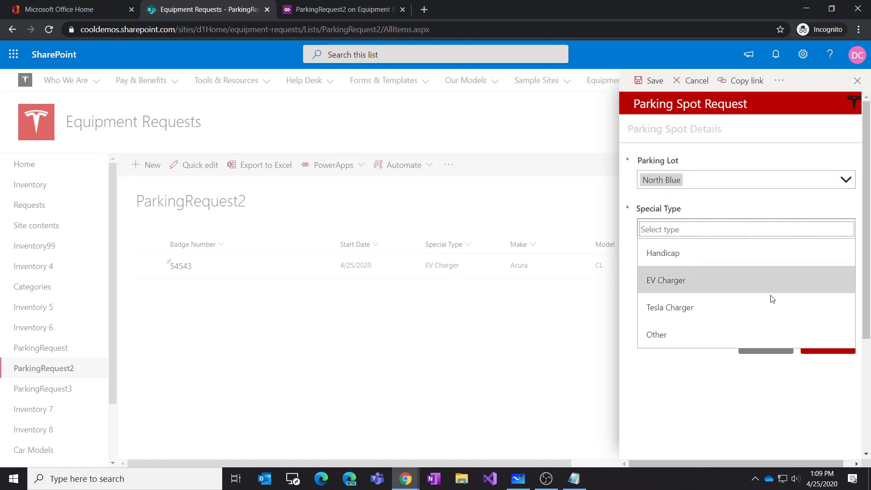
click(759, 409)
click(827, 347)
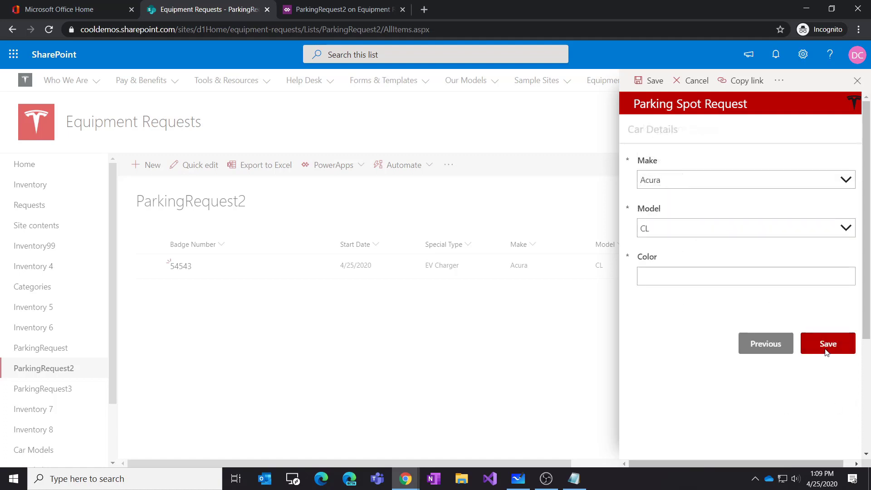
key(F5)
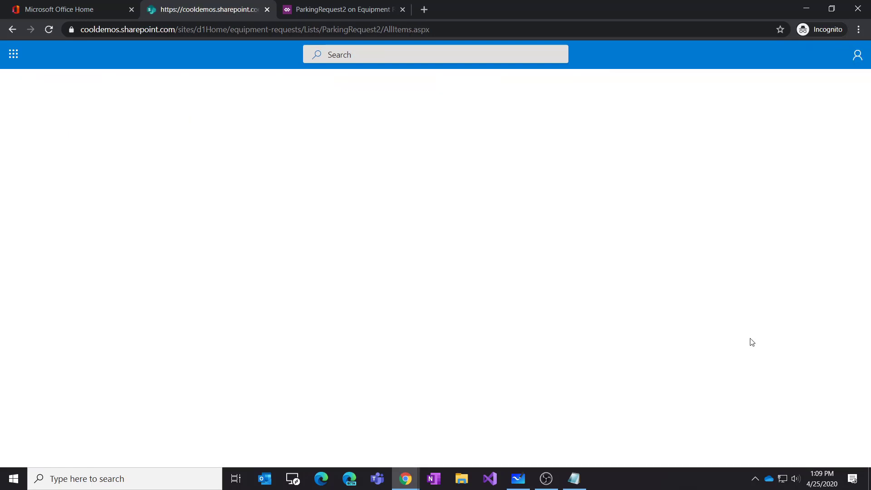
Step: Start a new request, test advancing without and with a badge number, and try to advance past the empty Parking Spot Details screen
click(148, 165)
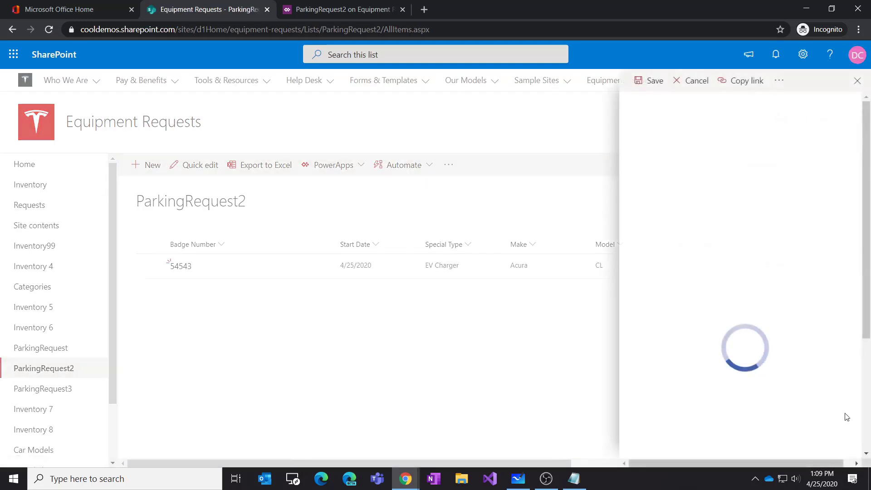
click(823, 344)
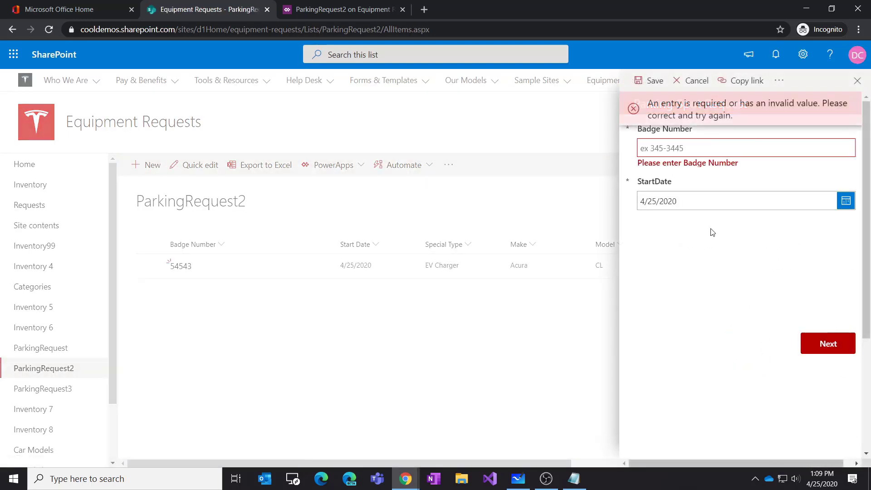
click(689, 149)
text(54543)
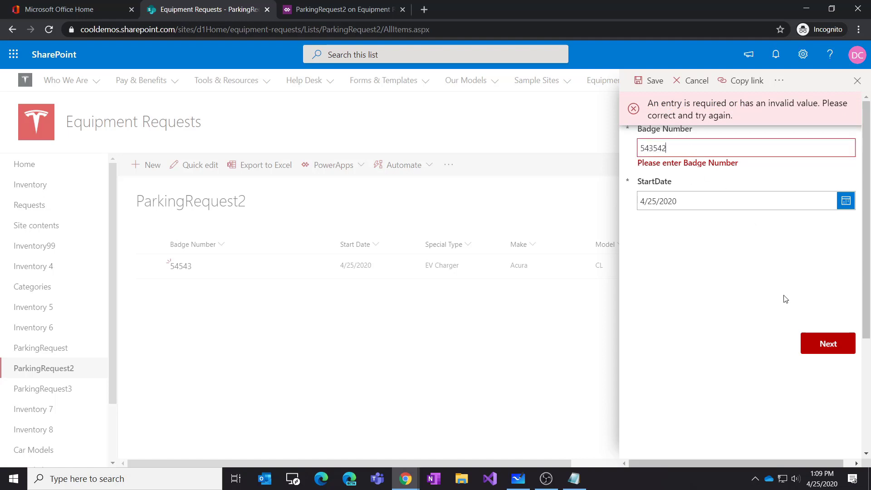
click(819, 344)
click(819, 344)
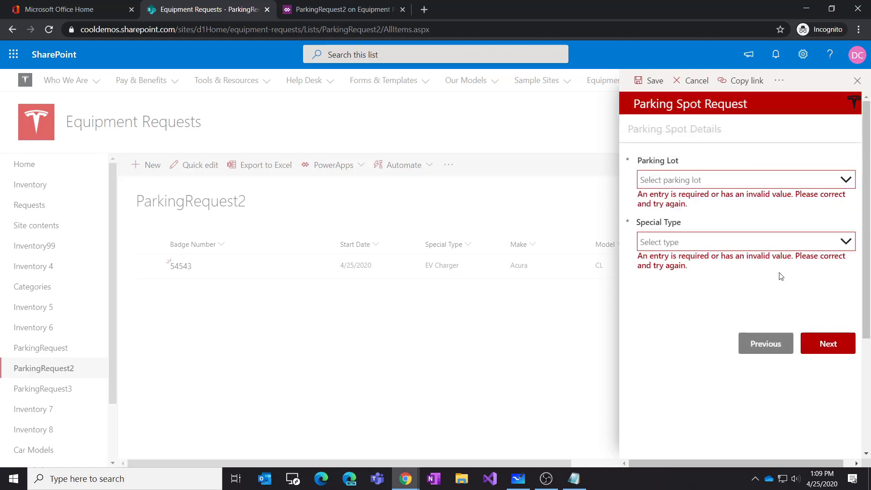
Step: Set Parking Lot to North Red and Special Type to Other, describe the other type as "ewtrtre", and advance to Car Details
click(662, 181)
click(669, 232)
click(690, 228)
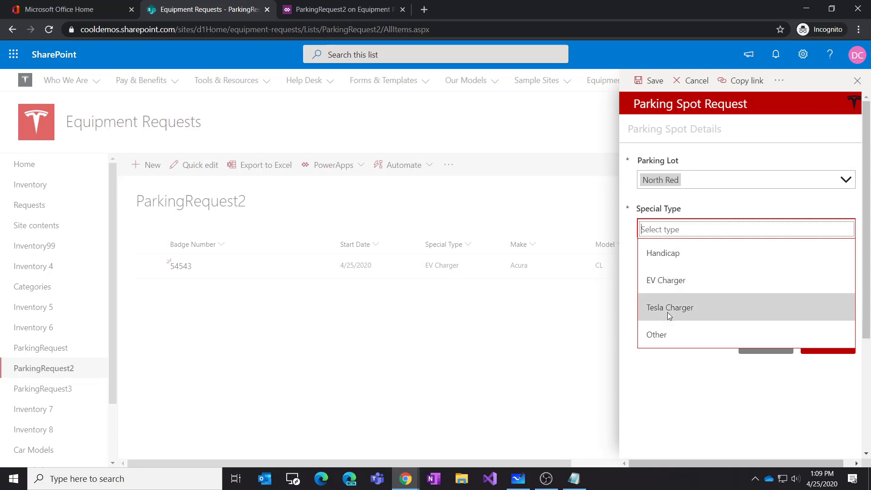
click(663, 335)
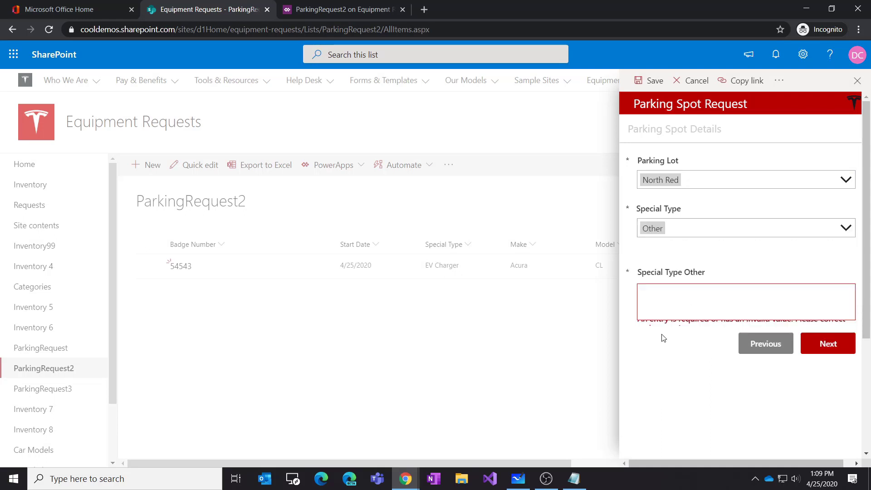
click(684, 282)
text(ewtrwe)
click(827, 345)
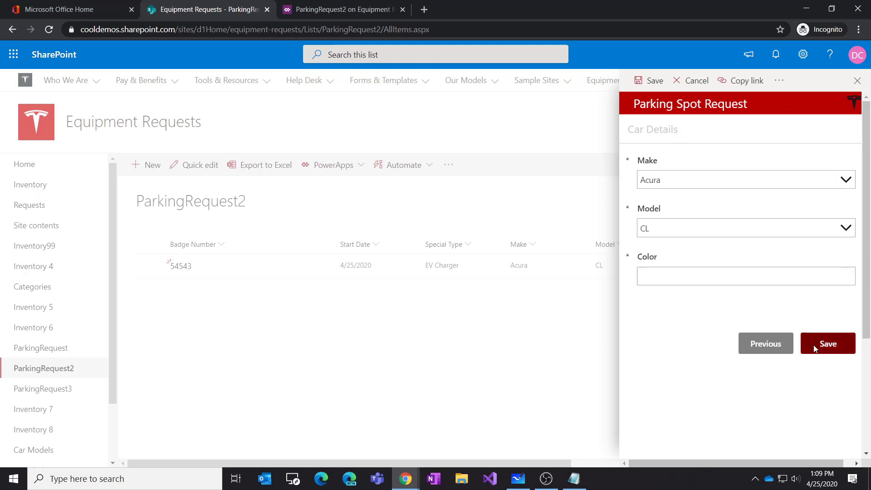
Step: Test saving Car Details with Color empty, fill in Color Blue, Make Bentley and Model Continental, and save the request
click(826, 344)
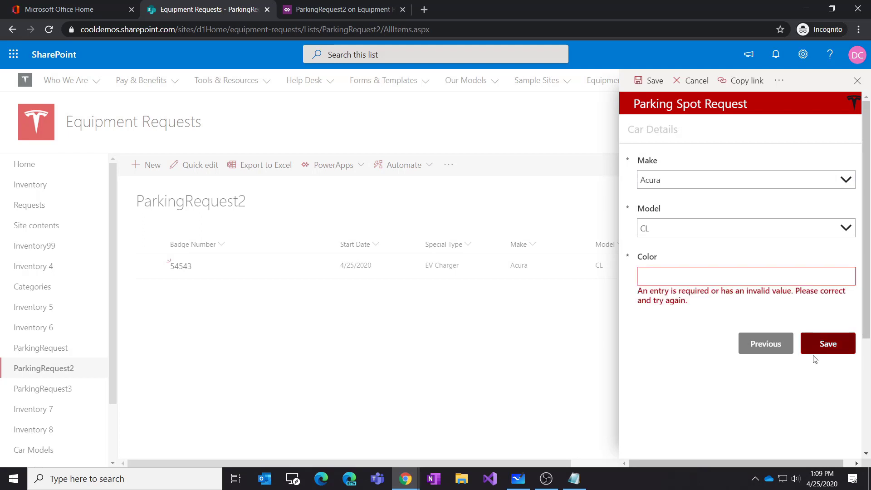
click(662, 279)
text(Blue)
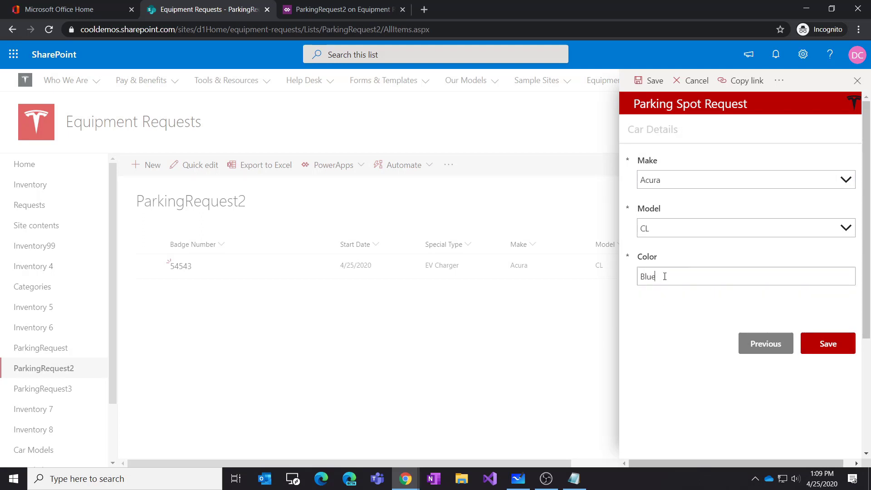
click(671, 181)
click(654, 277)
click(662, 234)
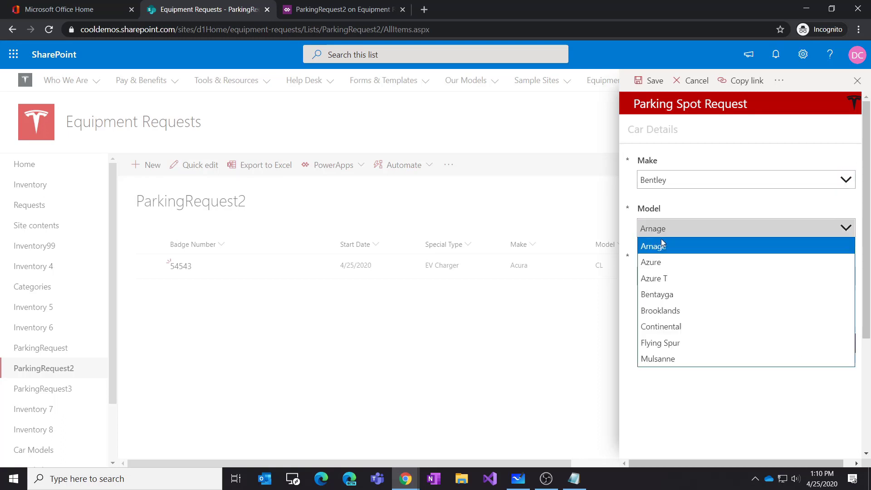
click(670, 325)
click(822, 344)
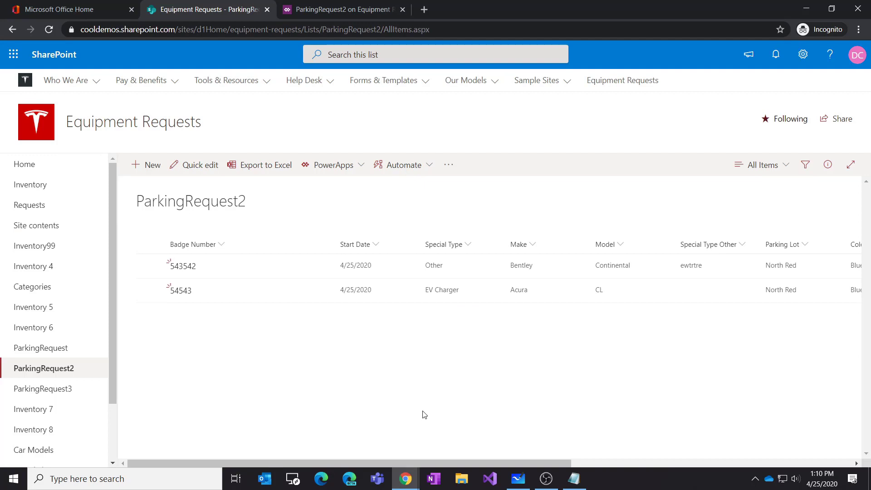
Step: Open the newly saved request from the list and review its details across the three form screens
click(181, 266)
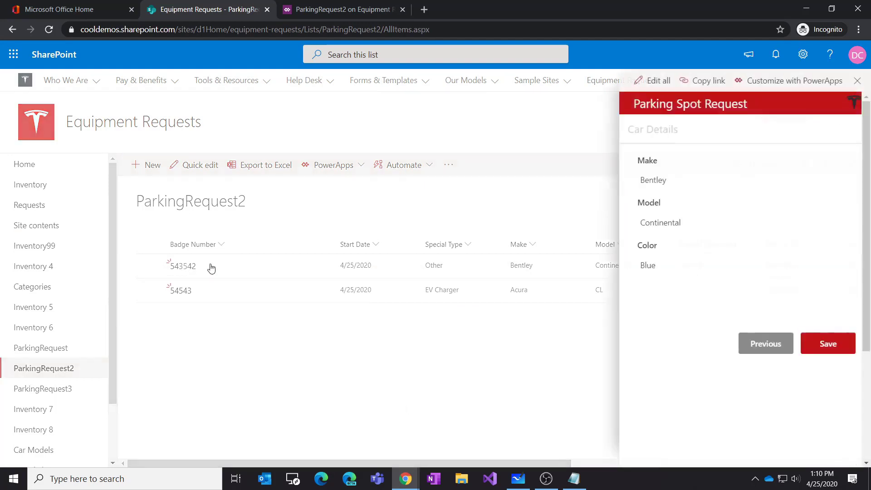
click(769, 346)
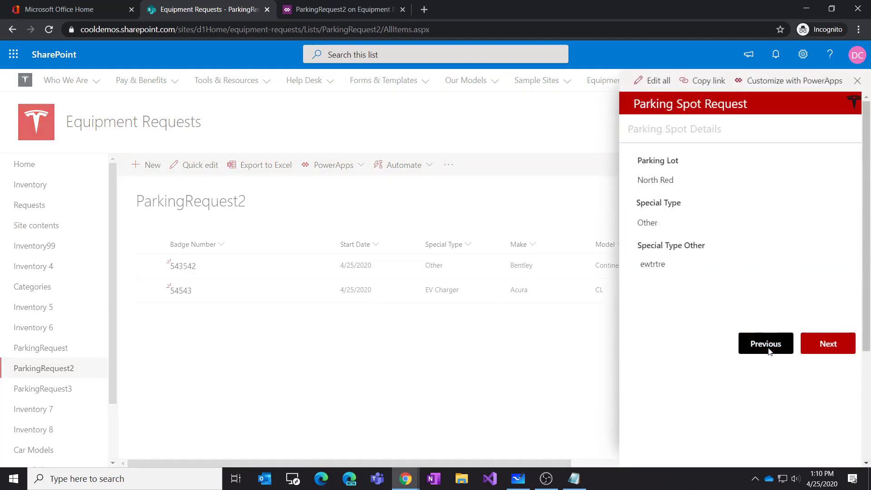
click(771, 352)
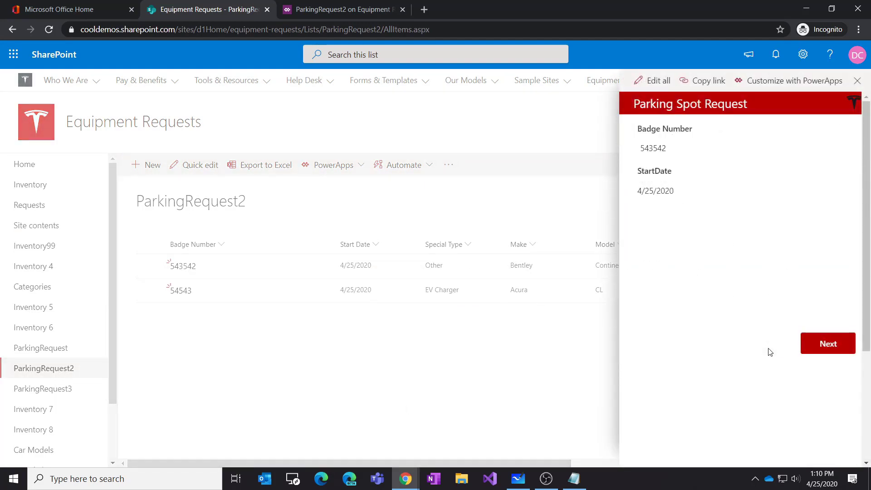
click(827, 344)
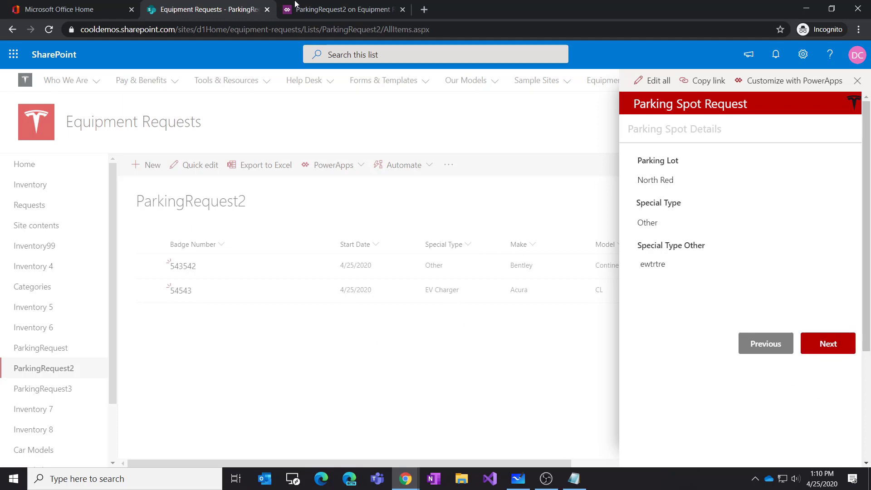
Step: Switch to the Power Apps studio and inspect the OnSave formula of SharePointIntegration
click(309, 11)
click(17, 87)
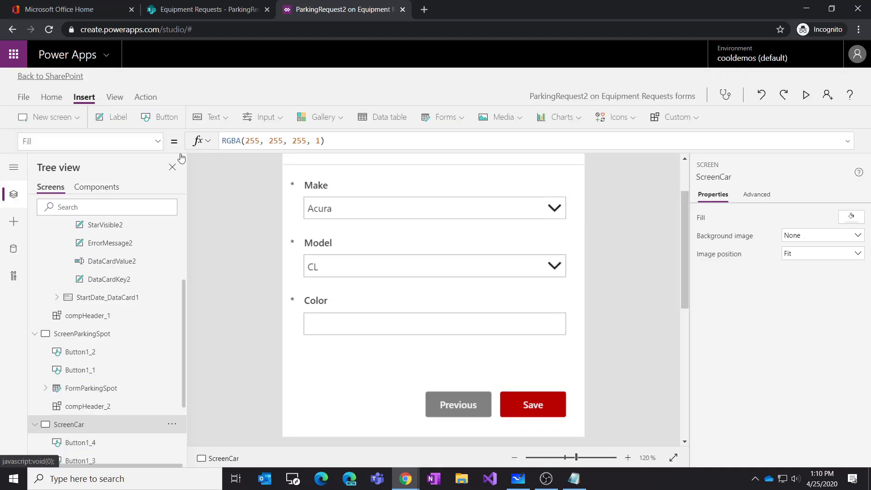
scroll(117, 291, up, 5)
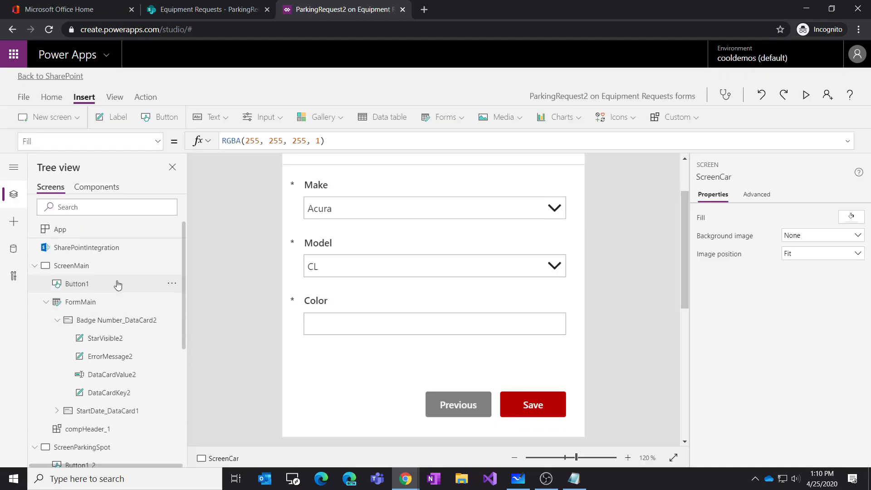
click(85, 249)
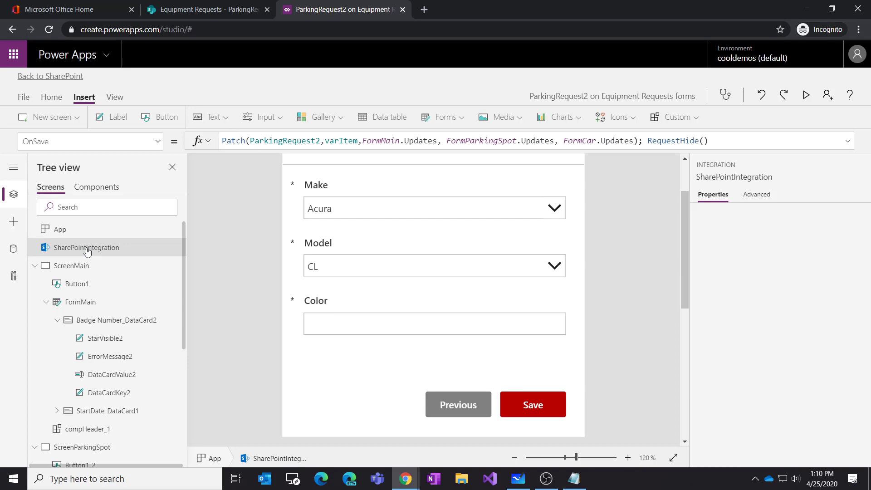
click(179, 6)
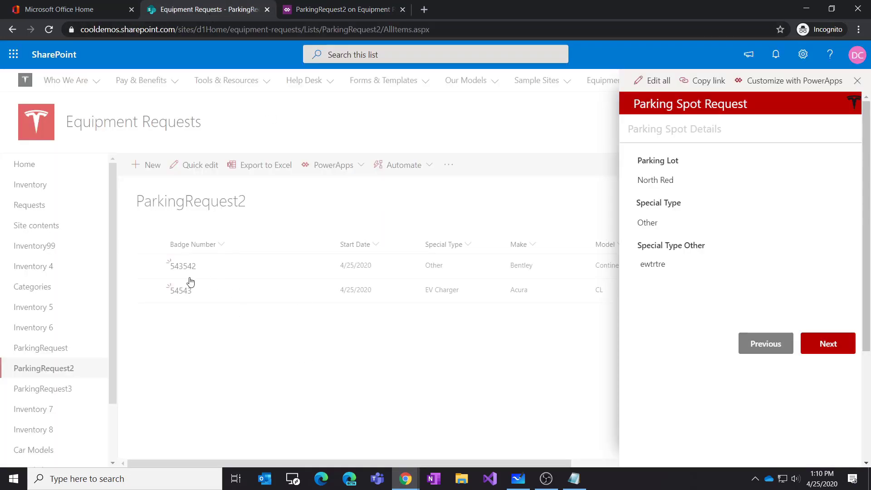
click(159, 267)
click(151, 291)
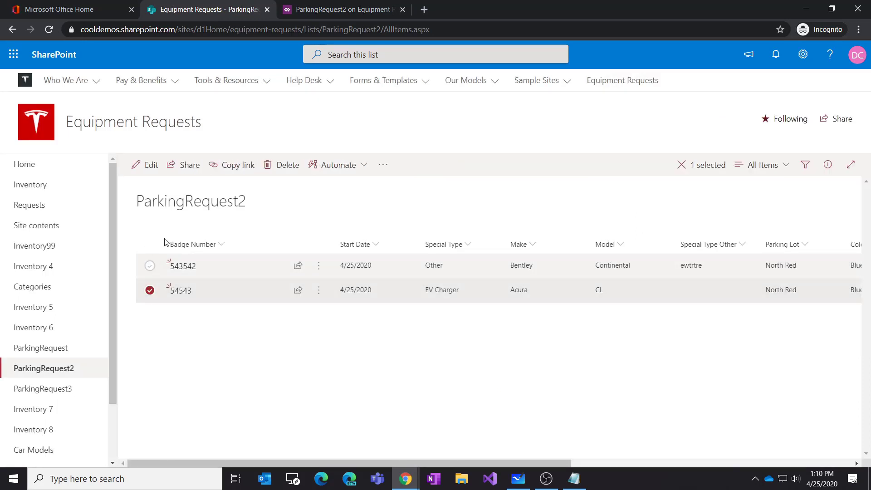
click(146, 165)
click(153, 265)
click(150, 266)
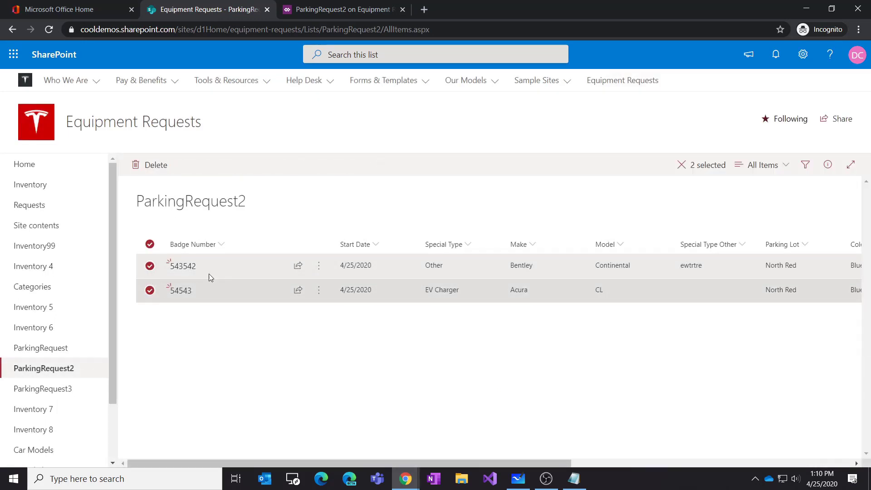
click(149, 244)
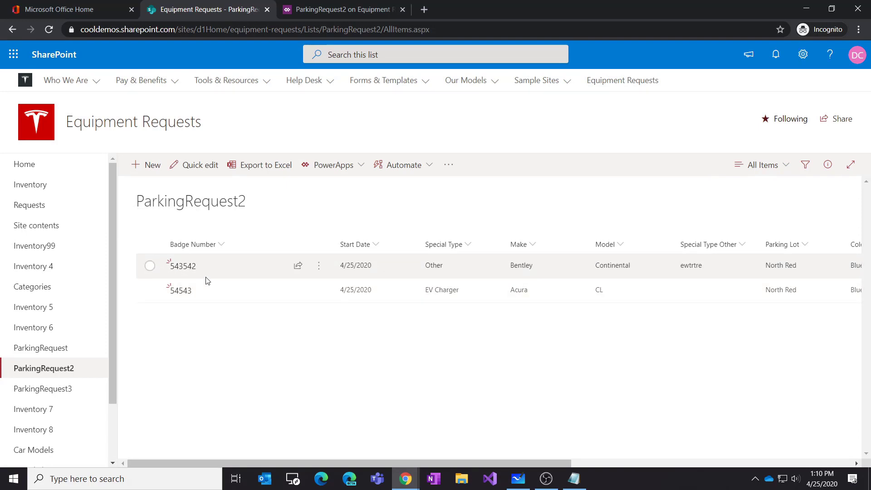
Step: Switch to the Power Apps studio and display the OnEdit formula of SharePointIntegration
click(300, 15)
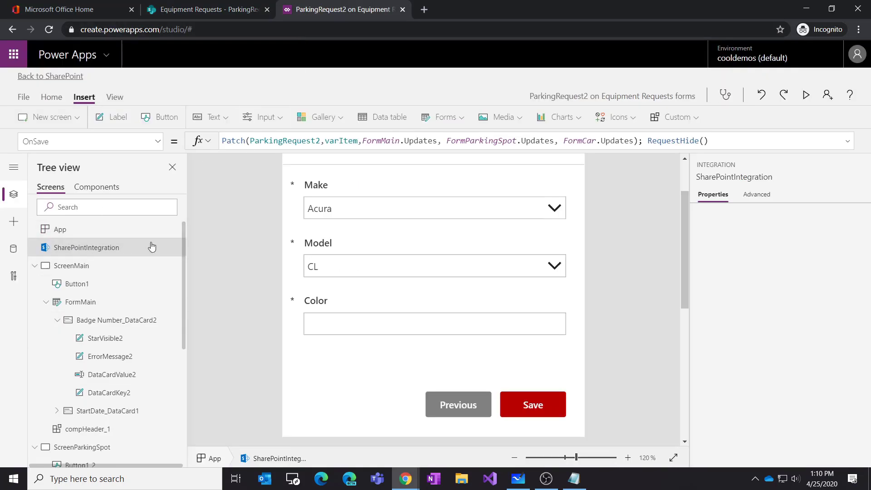
click(60, 232)
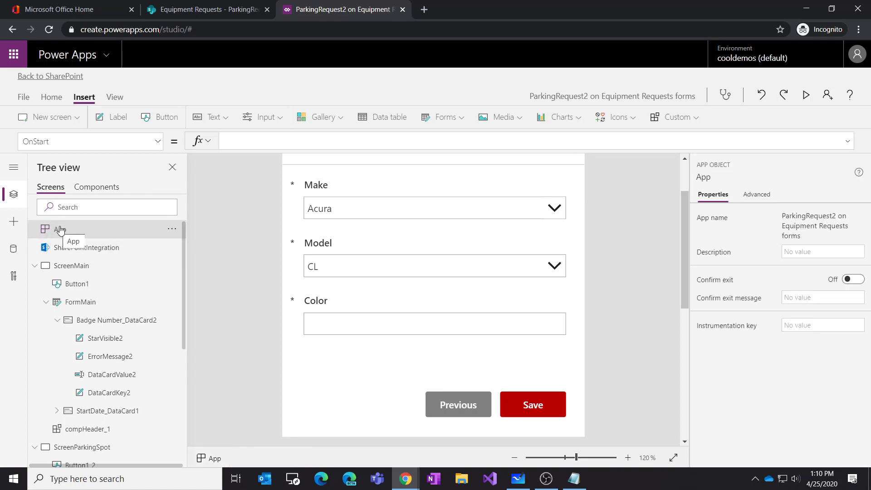
click(75, 269)
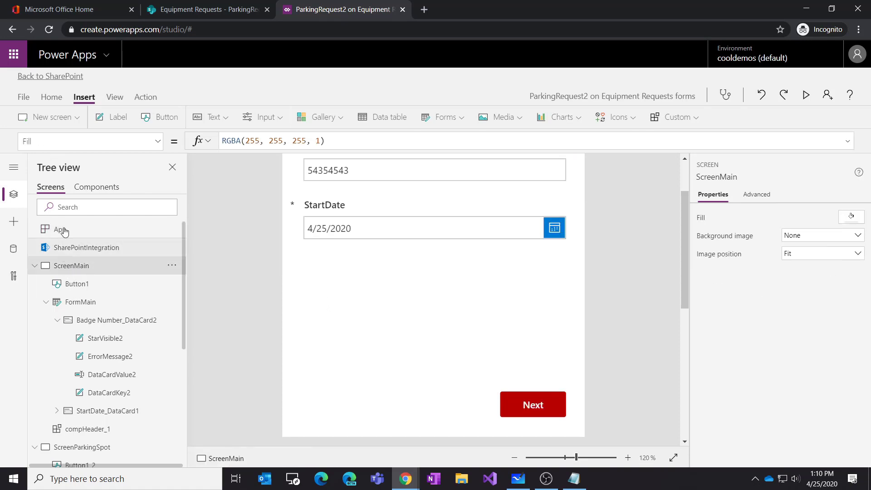
click(92, 251)
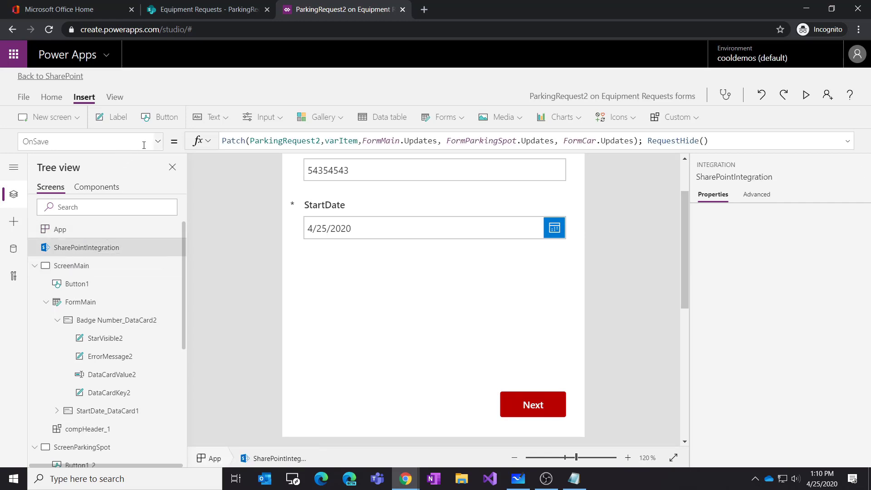
click(158, 141)
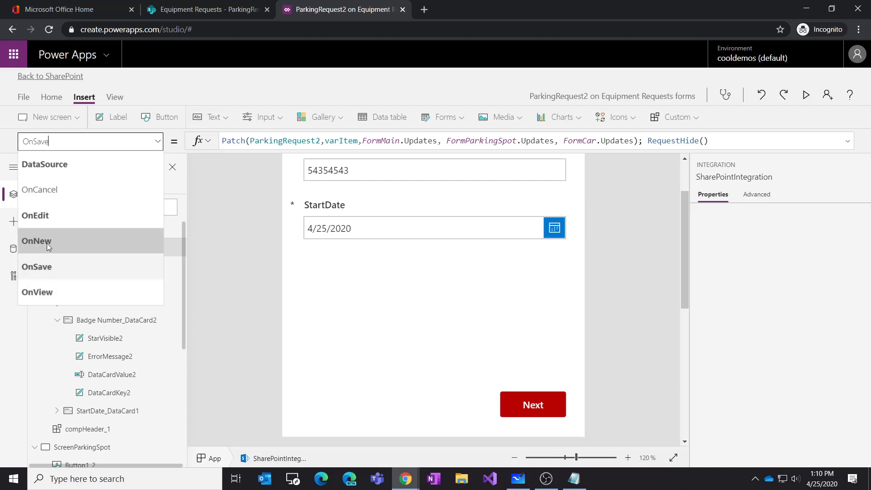
click(62, 222)
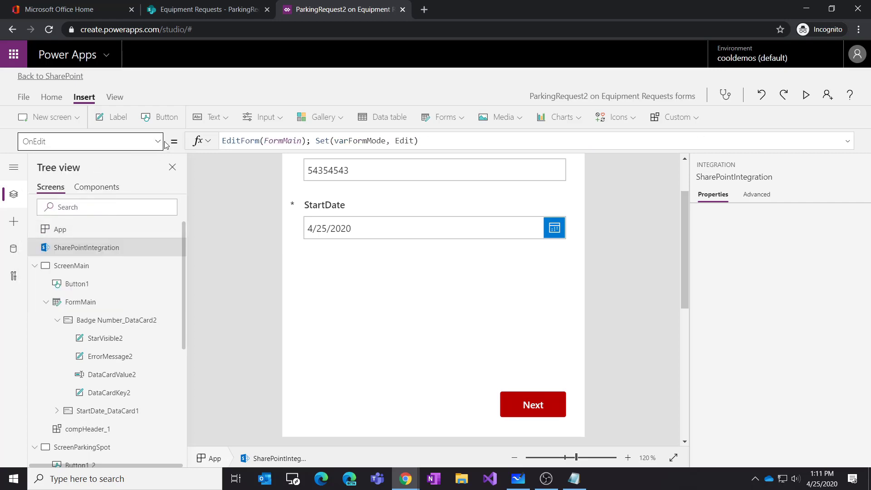
Step: Review the OnEdit formula of SharePointIntegration and check the ParkingRequest2 list in SharePoint before returning to the Power Apps studio
click(220, 152)
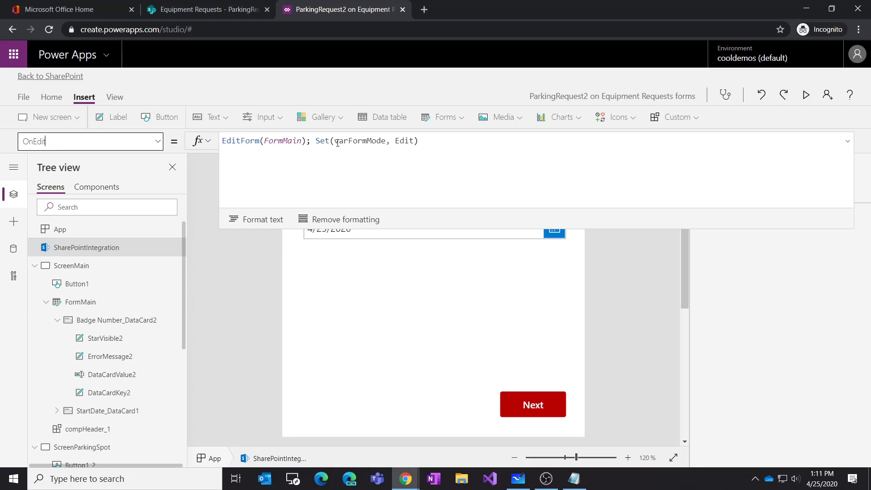
click(133, 144)
click(217, 14)
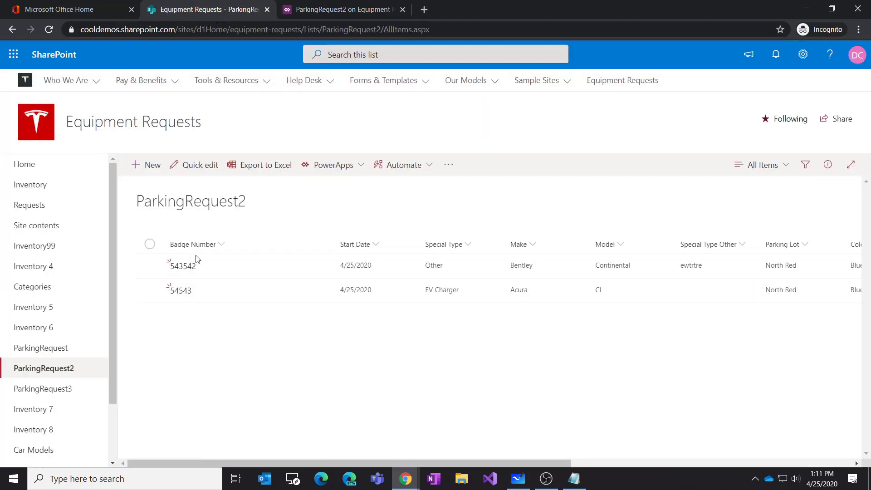
click(311, 11)
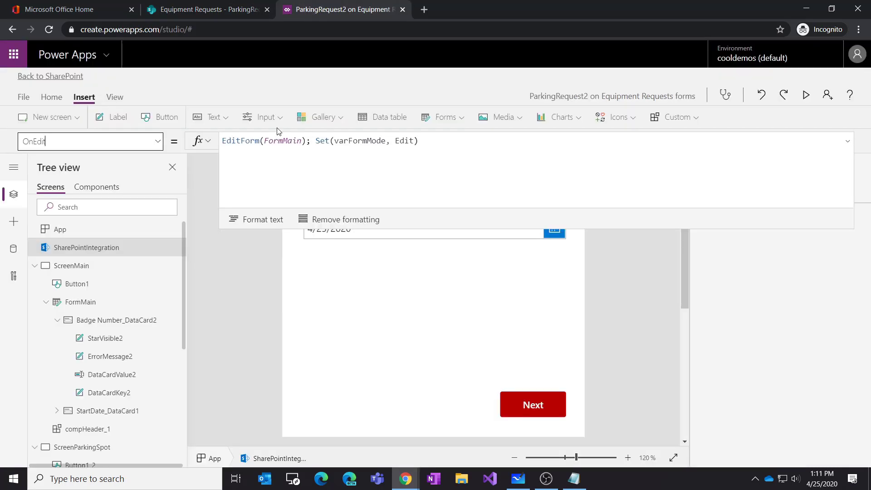
Step: Append a Navigate call targeting ScreenMain to the OnEdit formula of SharePointIntegration
click(432, 143)
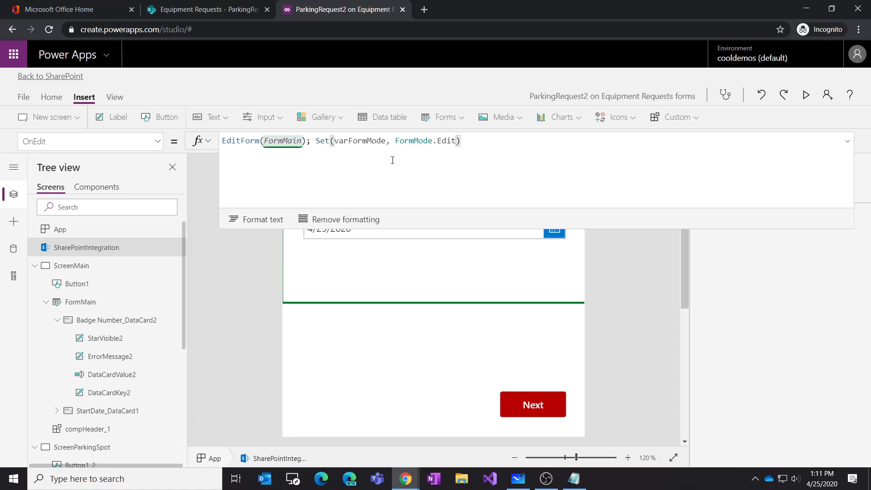
text(; )
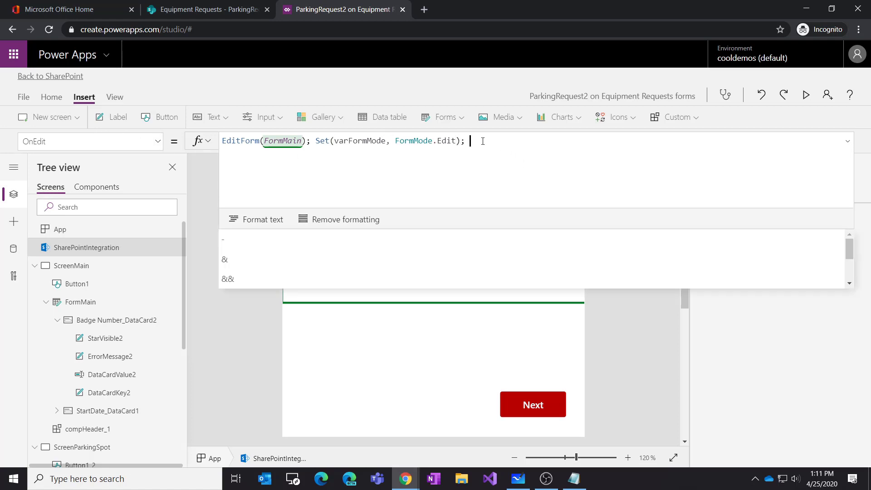
text(nav)
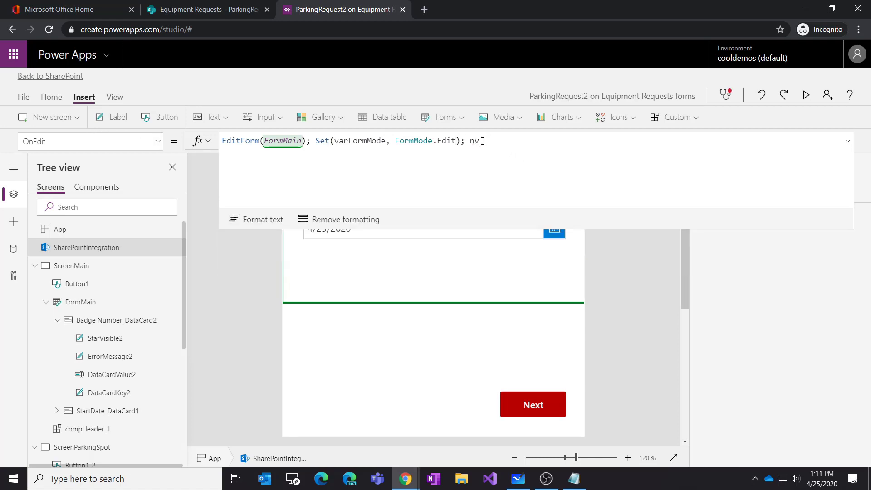
text(igate()
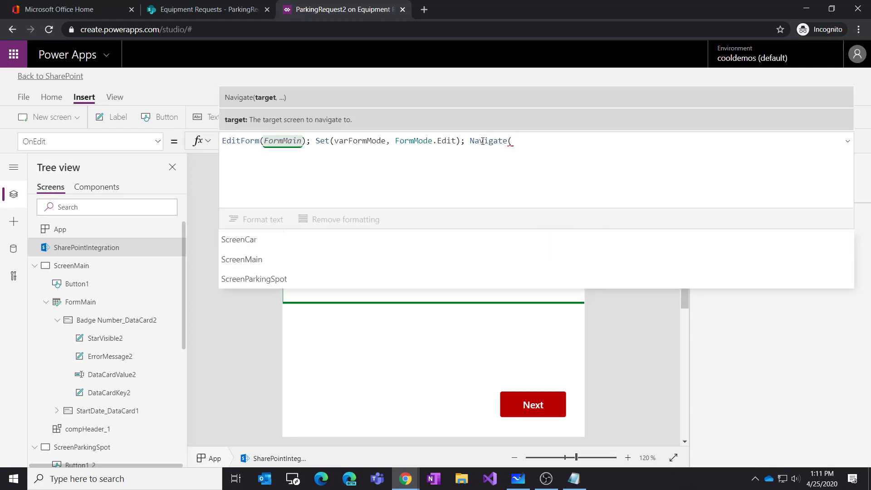
click(363, 268)
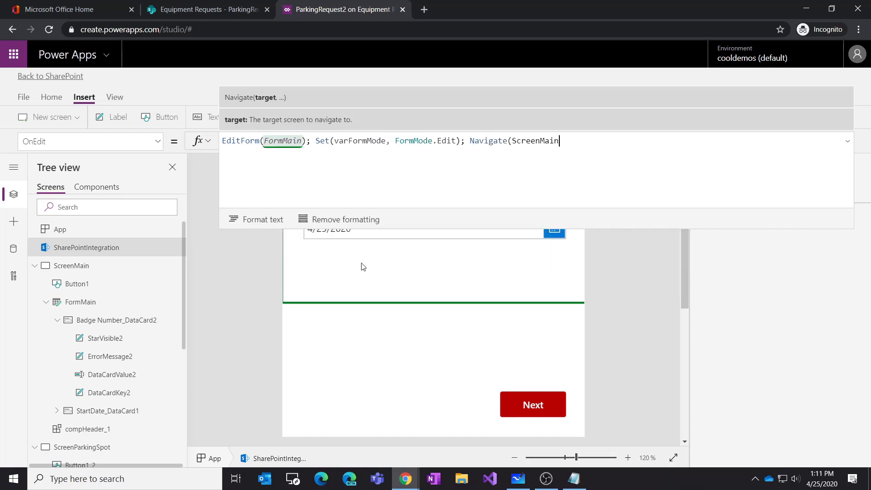
Step: Complete the OnEdit Navigate call with ScreenTransition.None as its transition
text(, none)
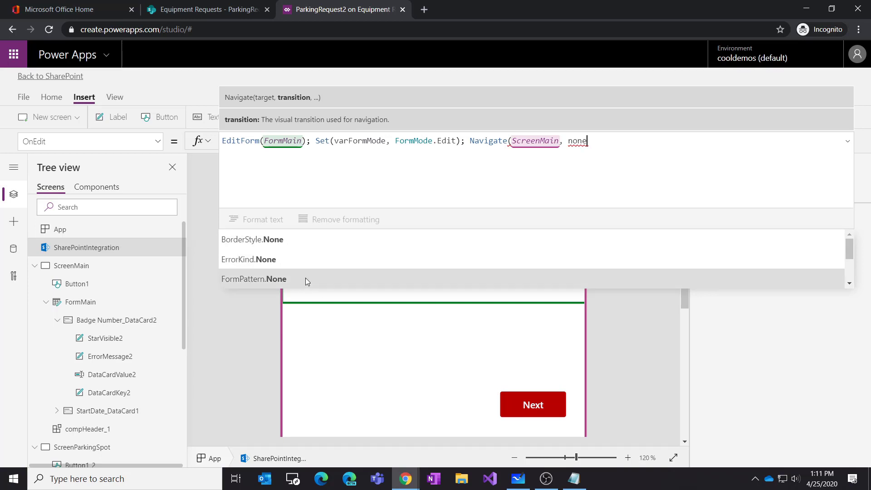
key(BackSpace)
key(BackSpace)
key(BackSpace)
key(BackSpace)
text(s)
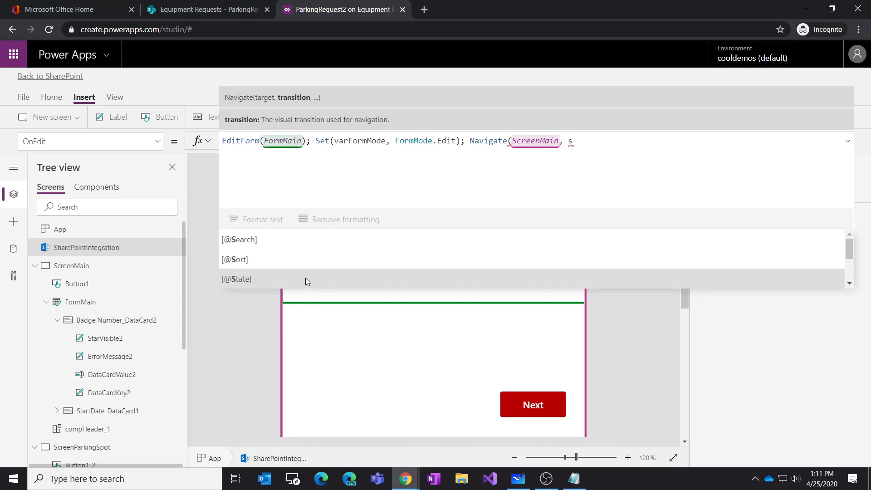
text(cre)
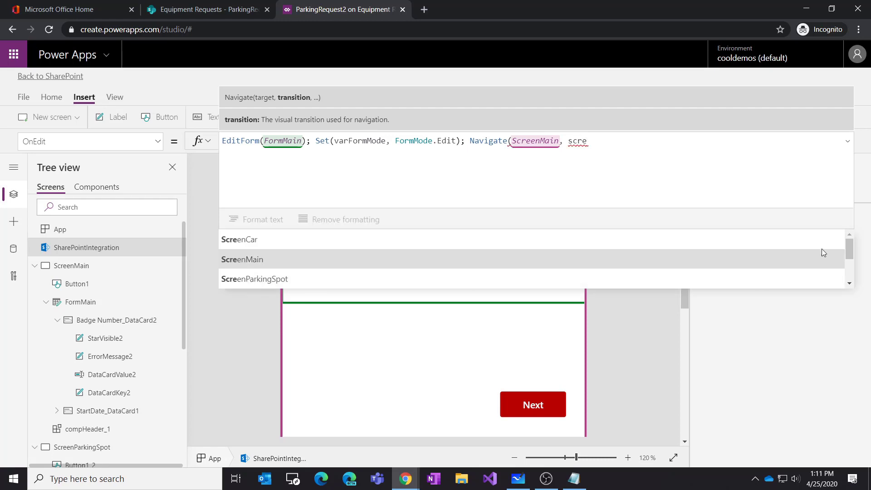
drag(848, 249, 850, 274)
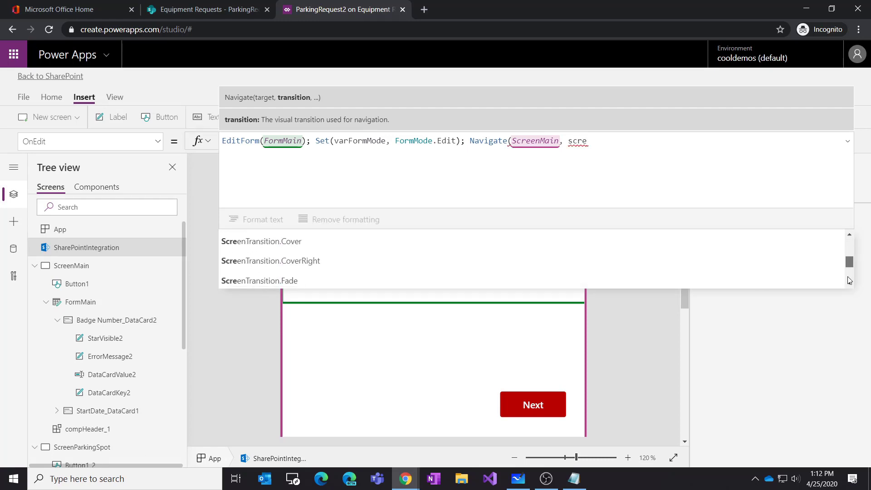
click(317, 286)
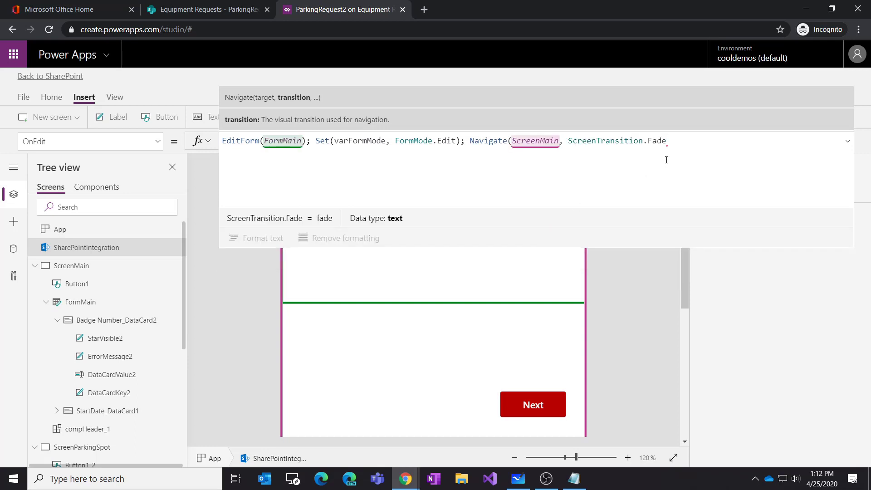
double_click(659, 141)
text(None)
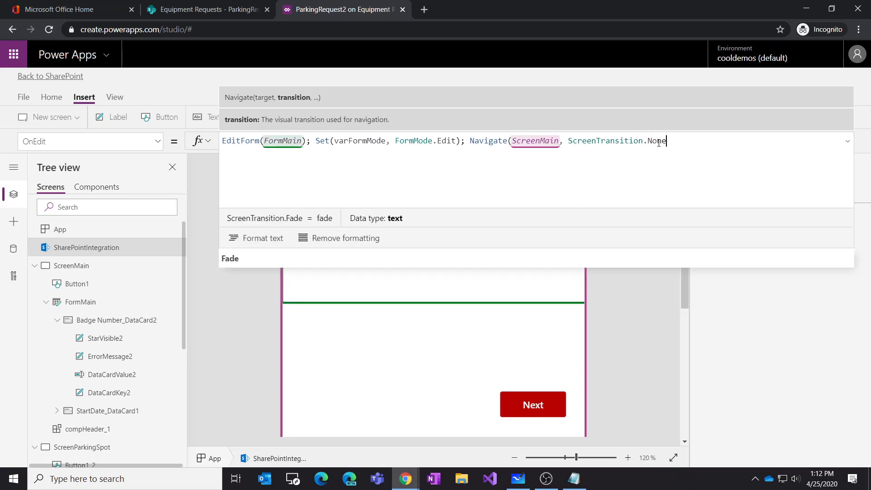
text())
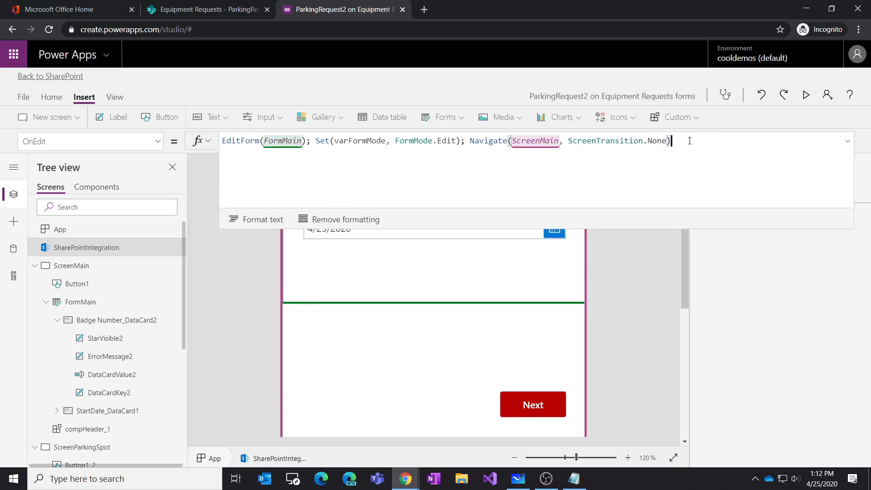
Step: Copy the Navigate(ScreenMain, ScreenTransition.None) call from OnEdit and append it to SharePointIntegration's OnView formula
drag(690, 141, 467, 141)
key(ctrl+c)
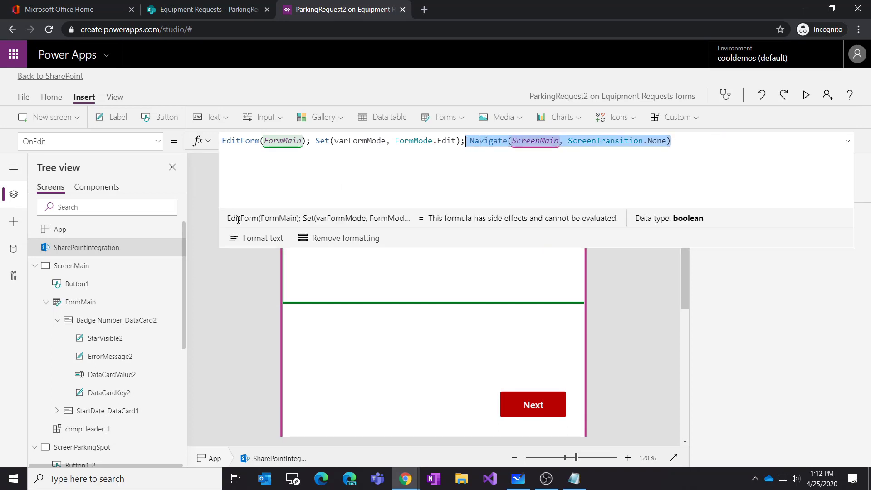
click(157, 141)
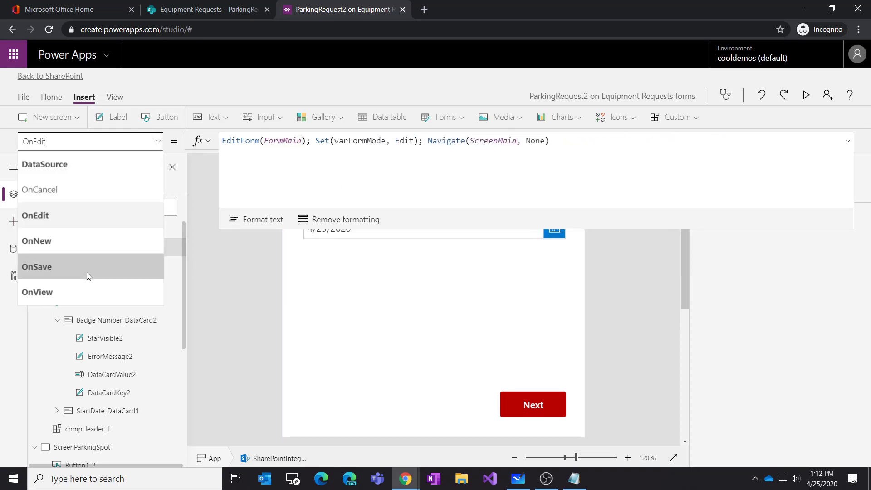
click(71, 293)
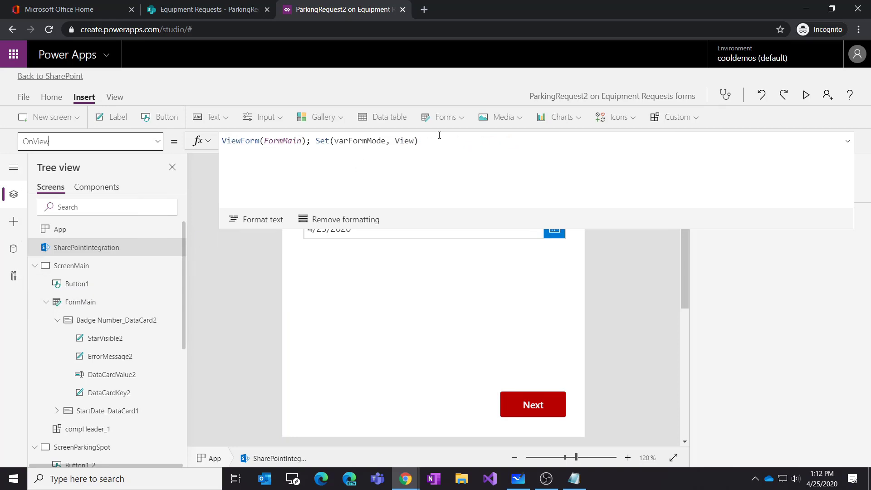
click(463, 140)
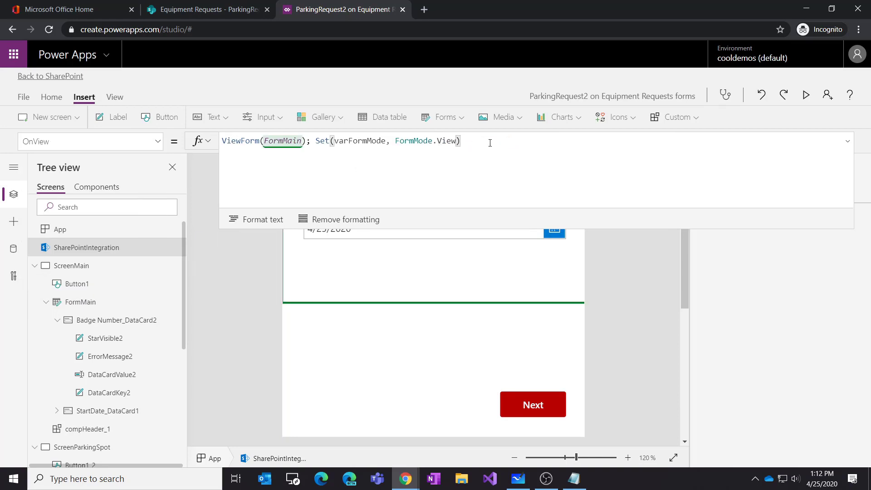
text(;)
key(ctrl+v)
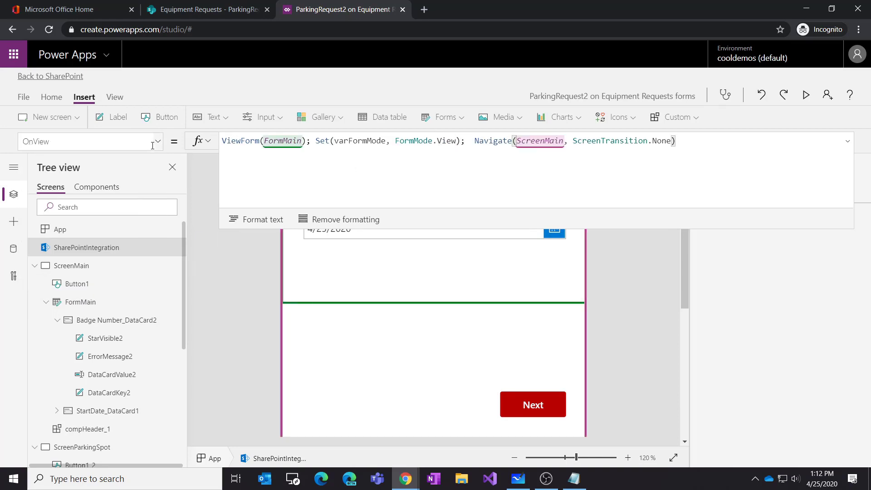
Step: Append the copied Navigate(ScreenMain, ScreenTransition.None) call to SharePointIntegration's OnNew formula and collapse the formula editor
click(155, 142)
click(81, 240)
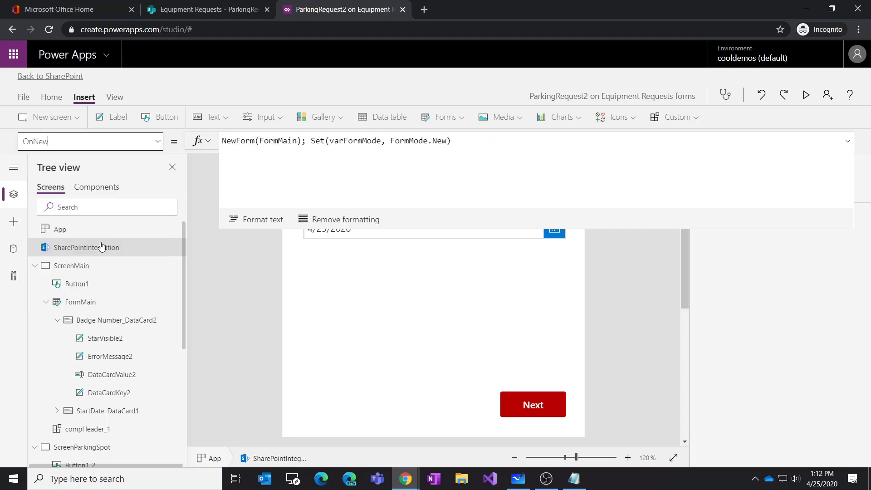
click(433, 143)
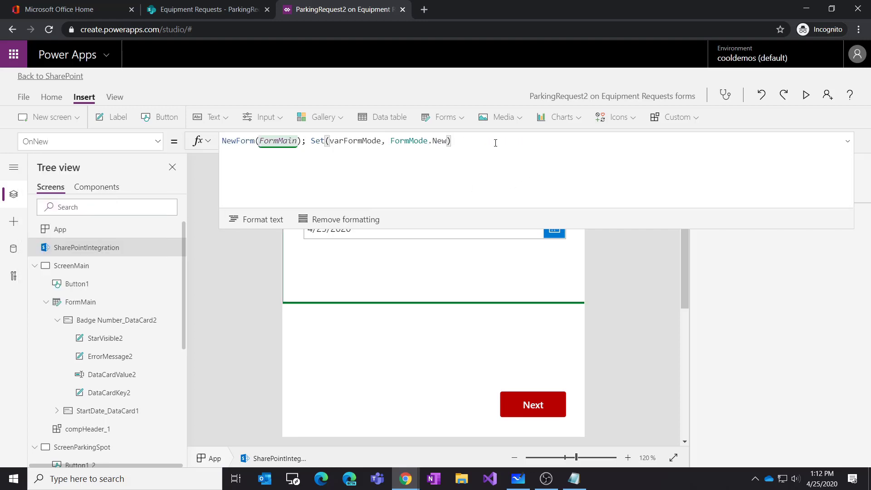
text(;)
key(ctrl+v)
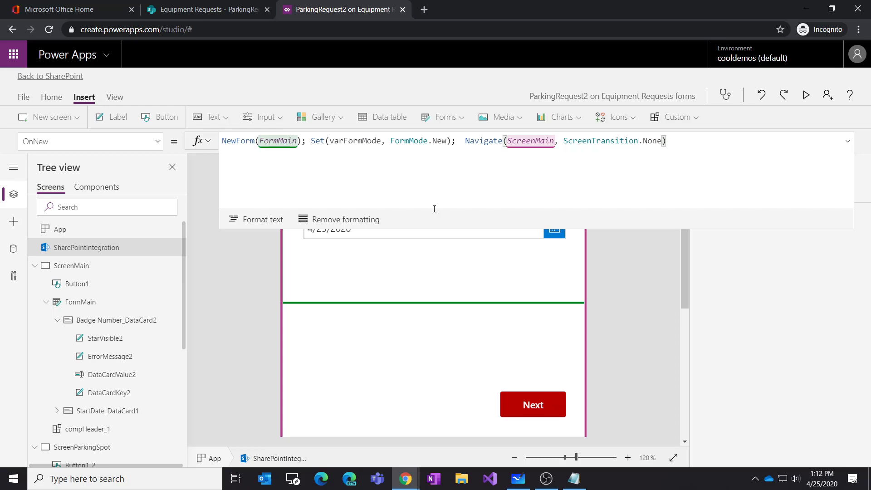
click(614, 306)
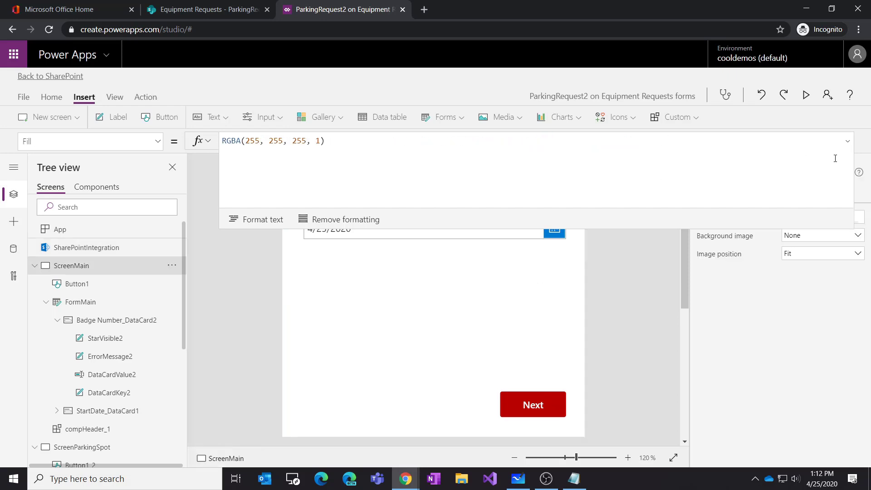
click(848, 142)
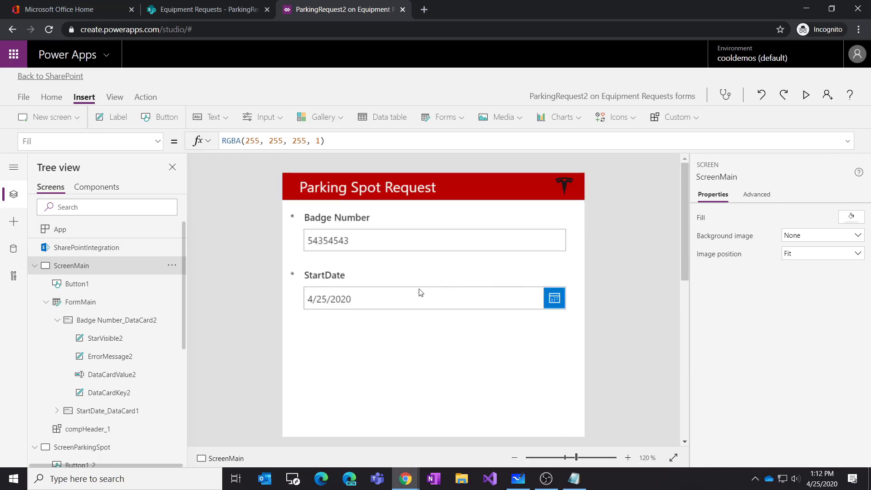
Step: Go from ScreenMain to ScreenParkingSpot with the form's Next button and inspect the Parking Spot Details header card and label
scroll(422, 295, down, 2)
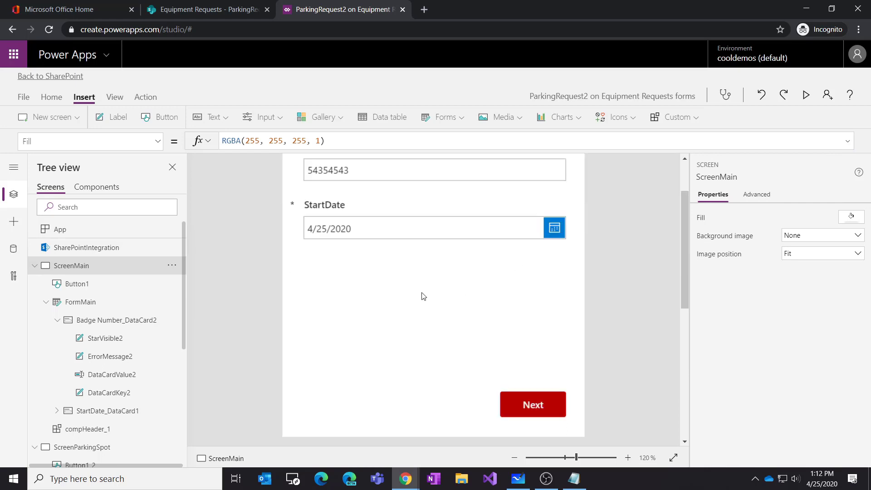
alt+click(534, 407)
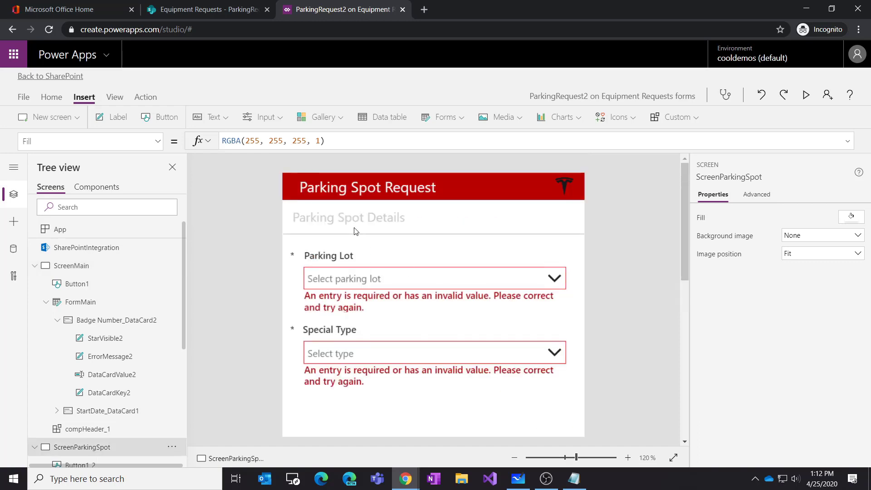
click(355, 232)
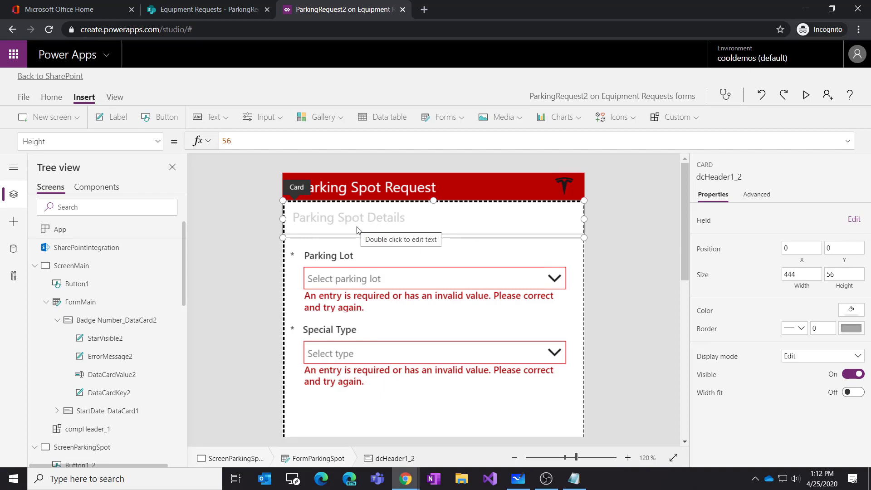
click(331, 225)
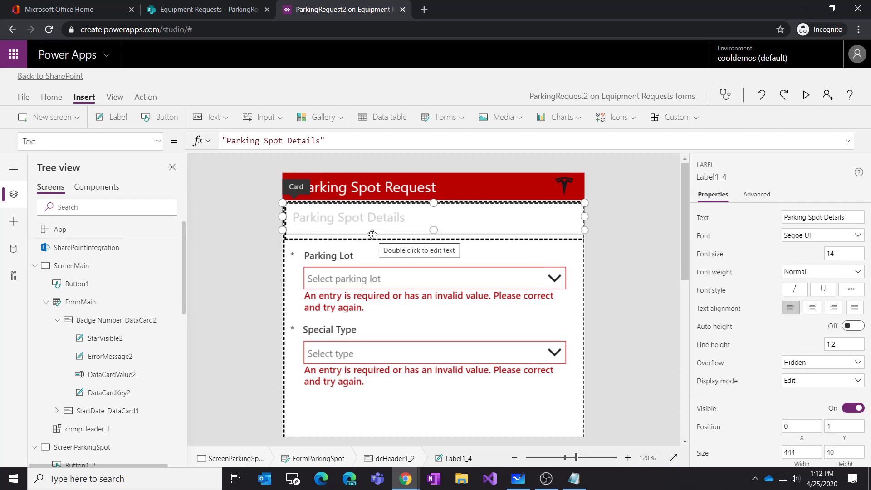
click(646, 257)
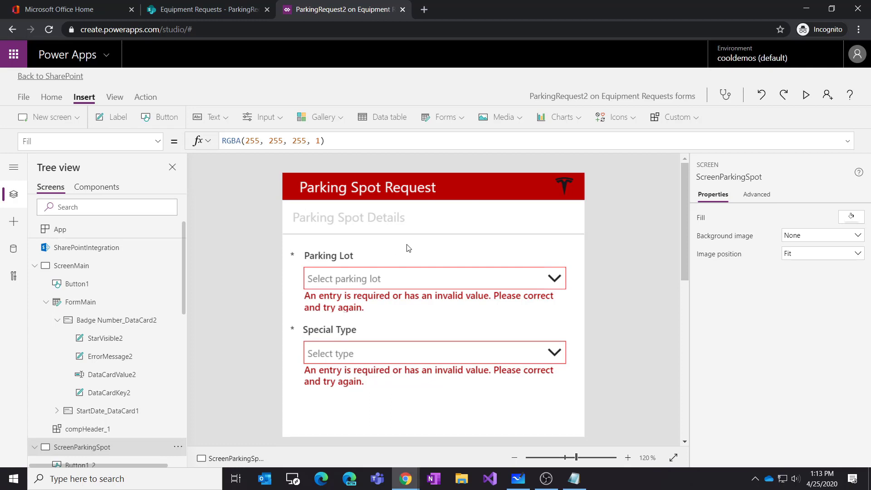
Step: Create a new component and rename it compSectionHeader
click(94, 188)
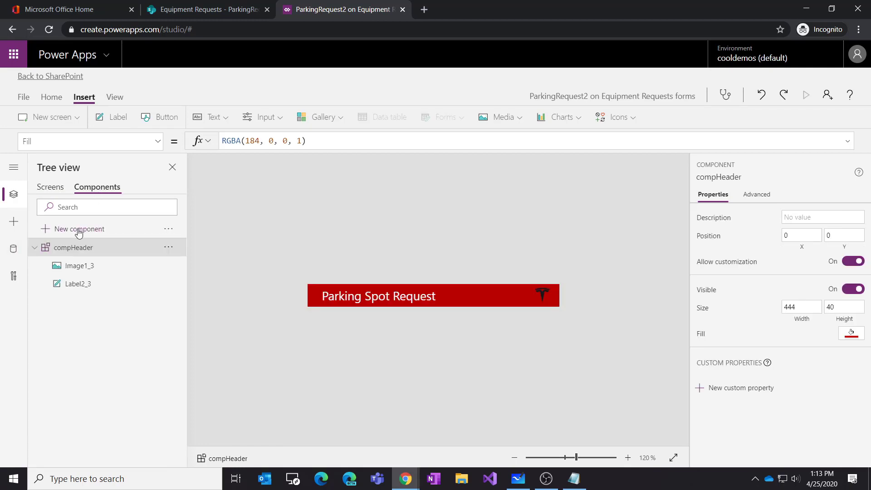
click(88, 231)
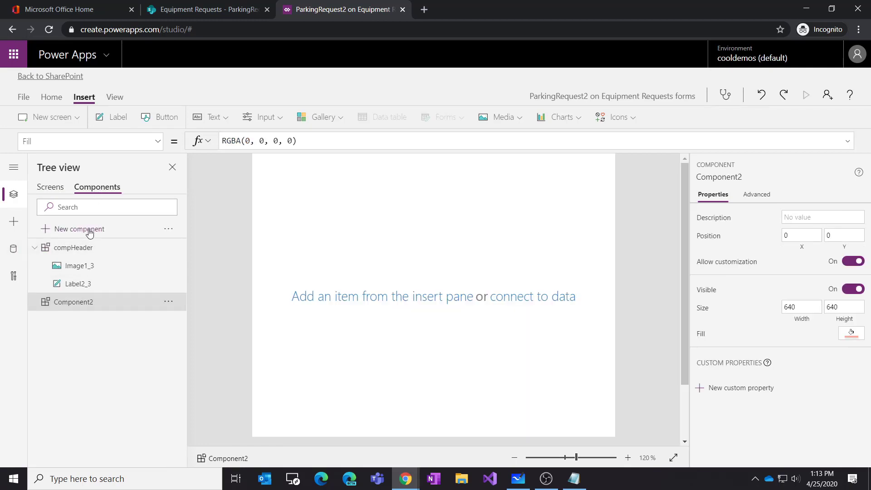
click(168, 302)
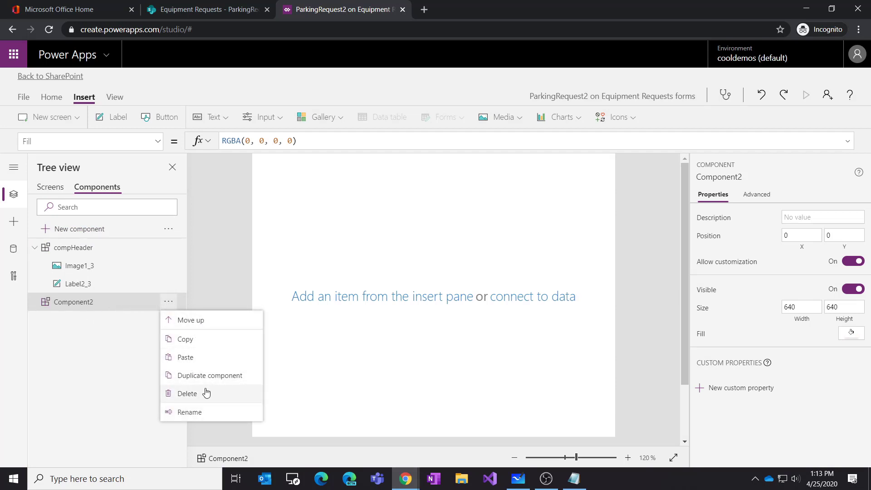
click(200, 413)
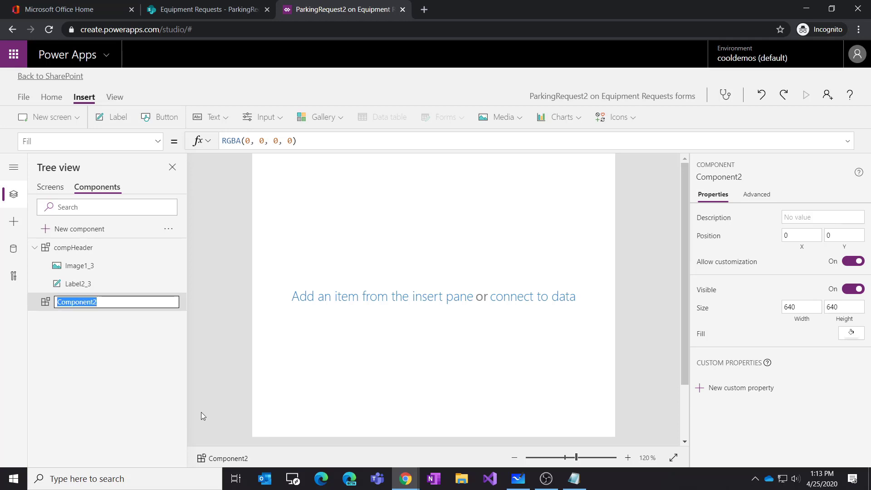
text(compSec)
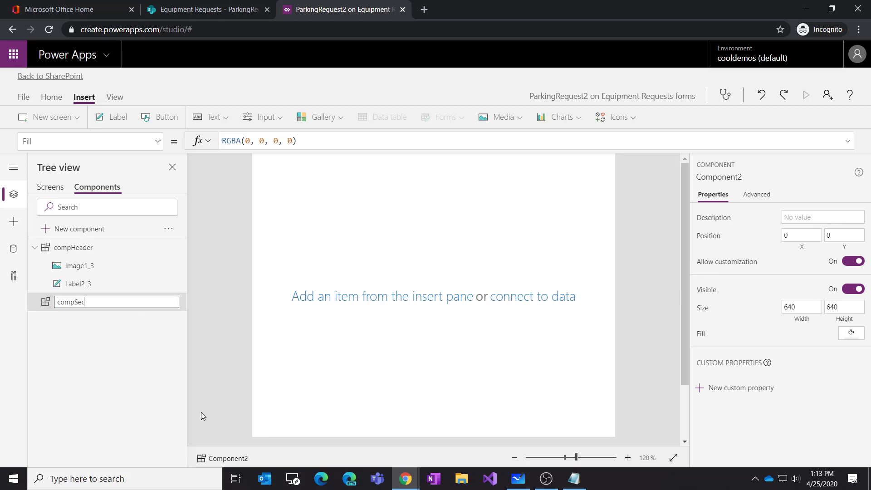
text(tionHeader)
key(Return)
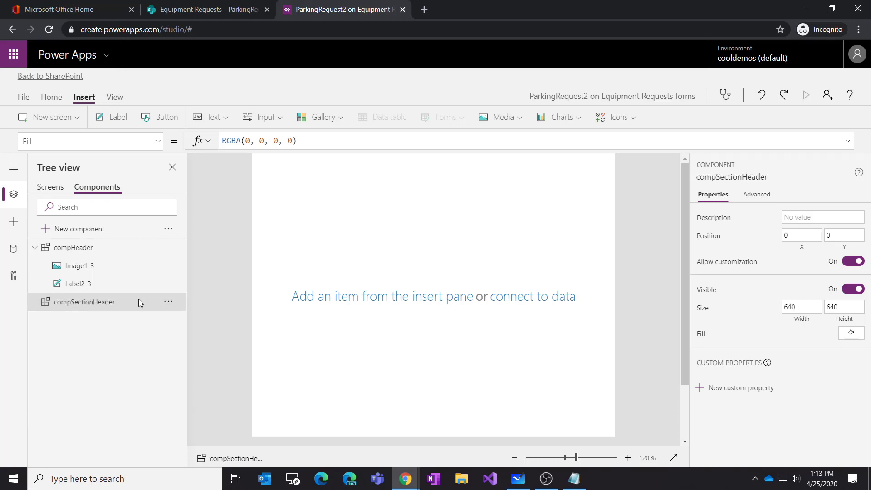
Step: Copy the Parking Spot Details label from the header card on ScreenParkingSpot and check its width and height
click(50, 188)
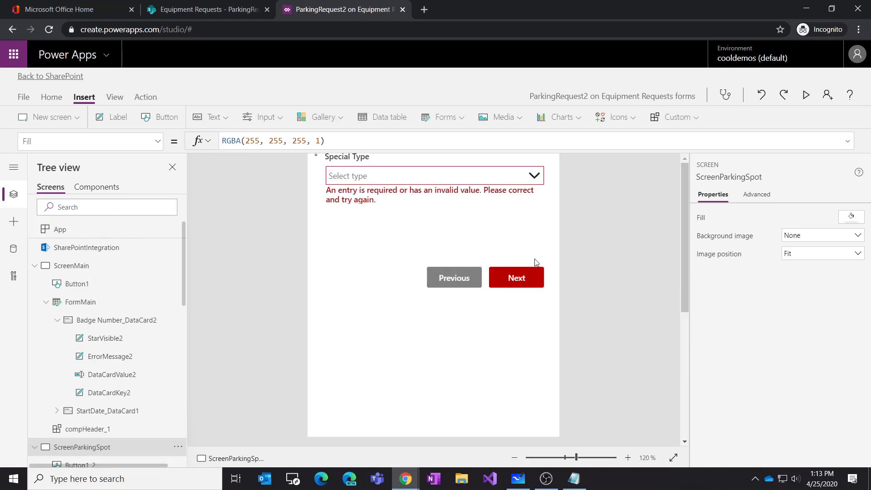
scroll(609, 255, up, 5)
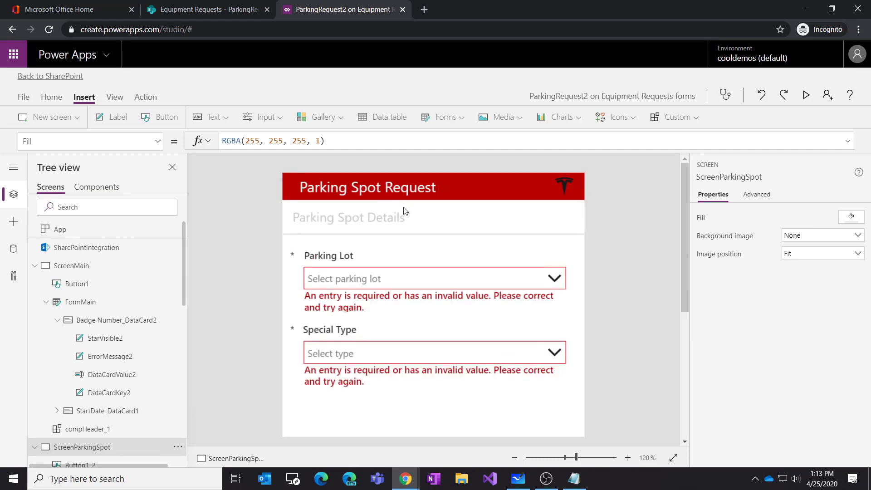
click(405, 210)
click(395, 222)
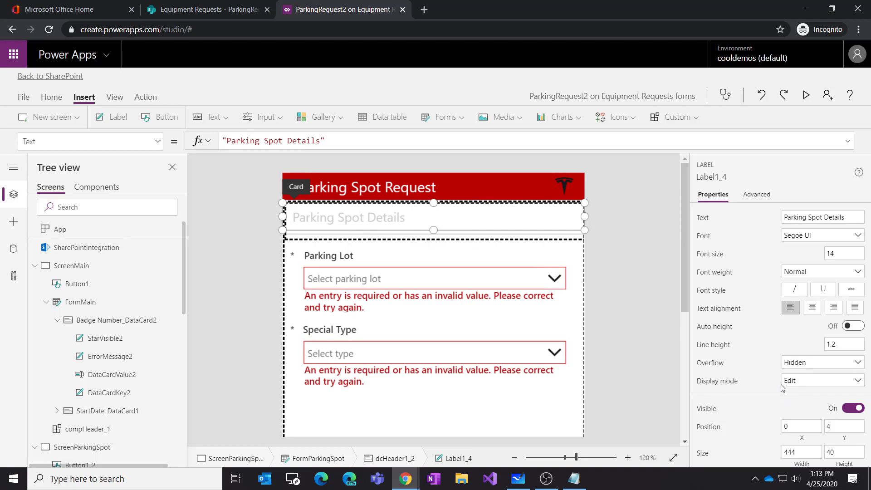
scroll(767, 363, down, 3)
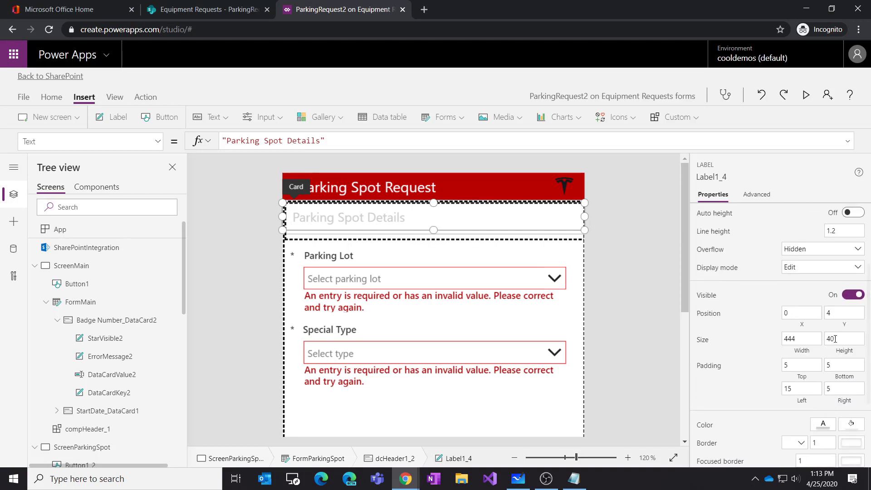
Step: Set the compSectionHeader component's size to 444 wide and 40 high
click(105, 188)
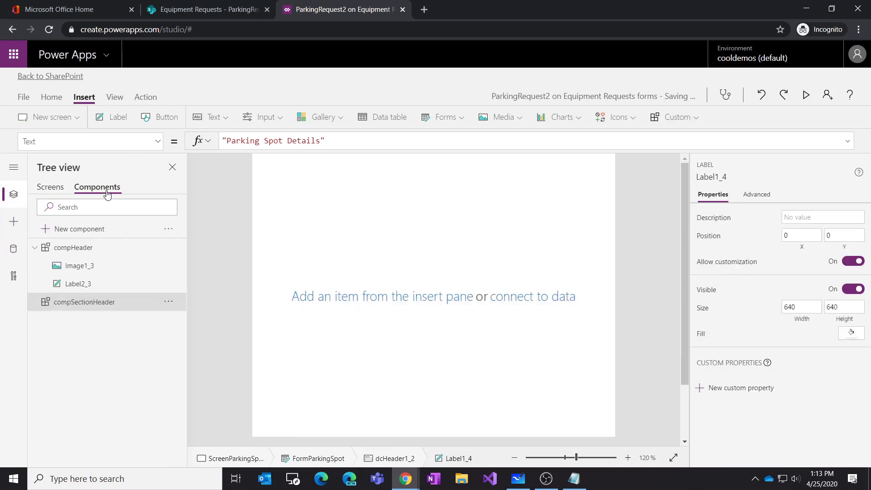
click(792, 307)
text(4)
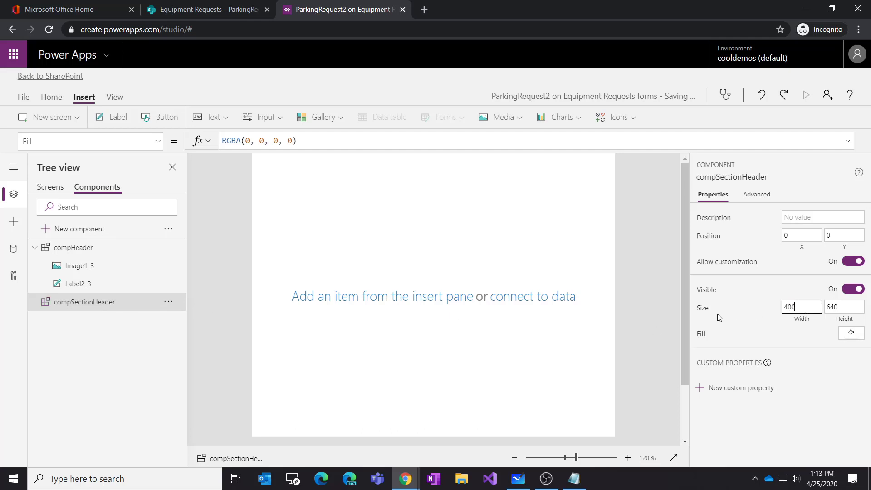
text(44)
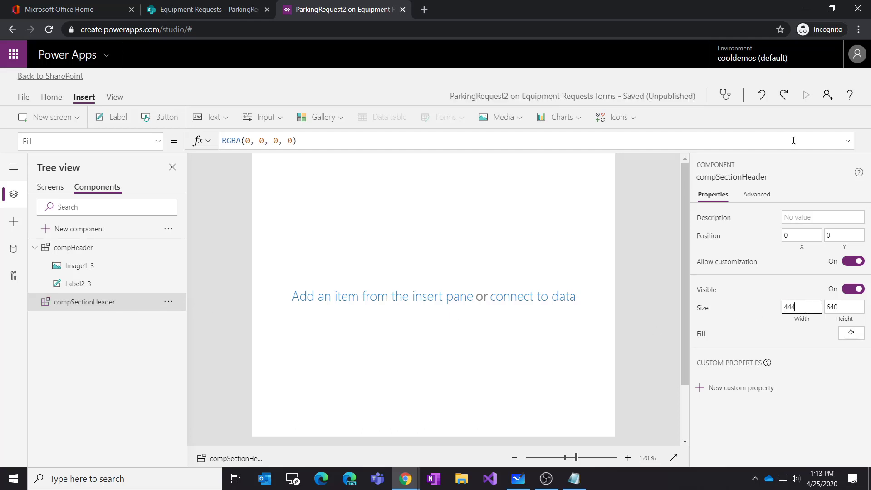
click(827, 308)
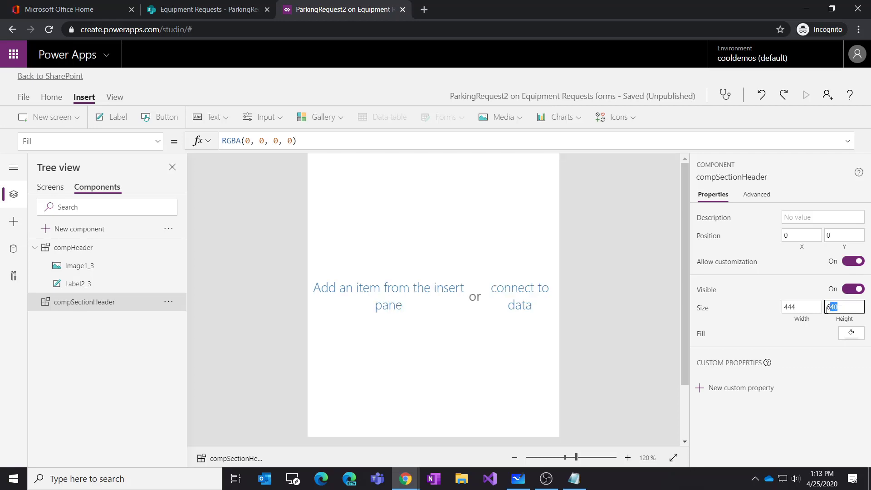
key(BackSpace)
text(40)
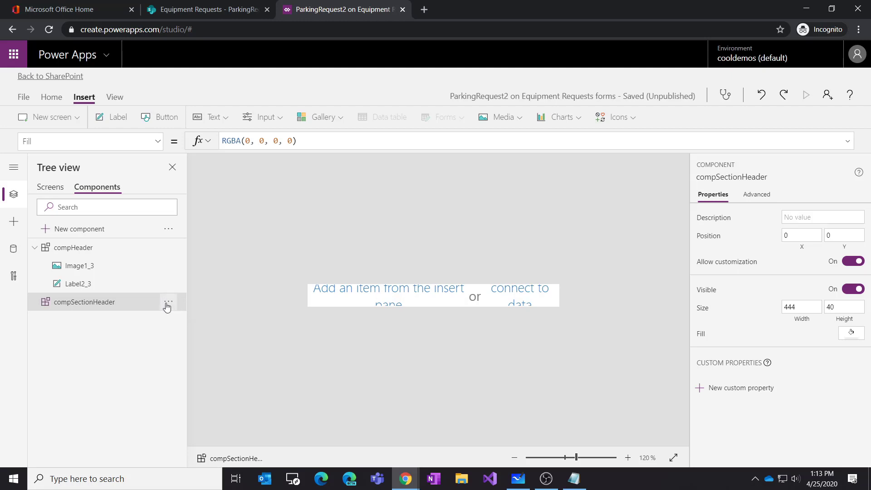
Step: Paste the copied Parking Spot Details label into compSectionHeader and move it up to fit within the component
click(167, 304)
click(184, 357)
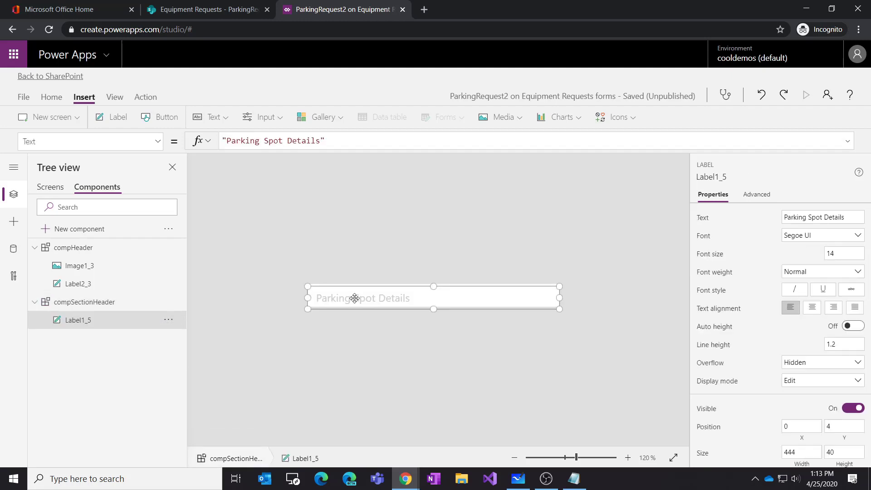
drag(355, 298, 350, 291)
click(360, 251)
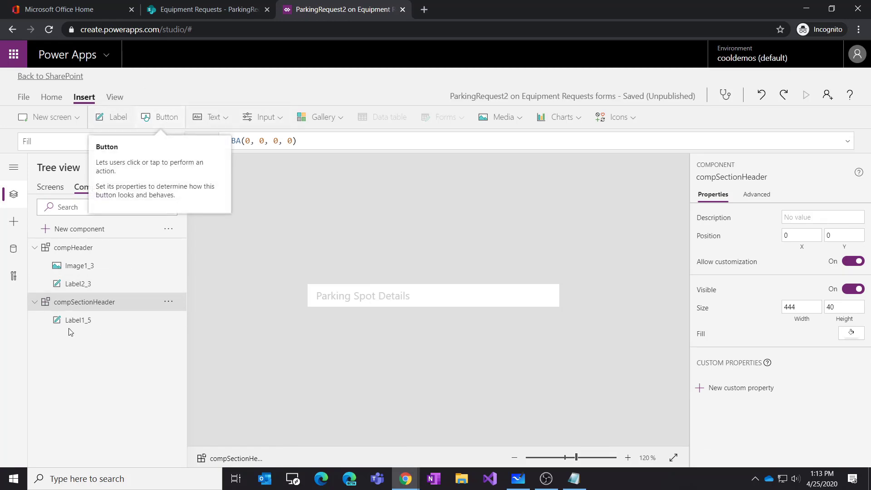
Step: Insert a rectangle into compSectionHeader, stretch it to the component's 444 width and set its height to 2
click(14, 221)
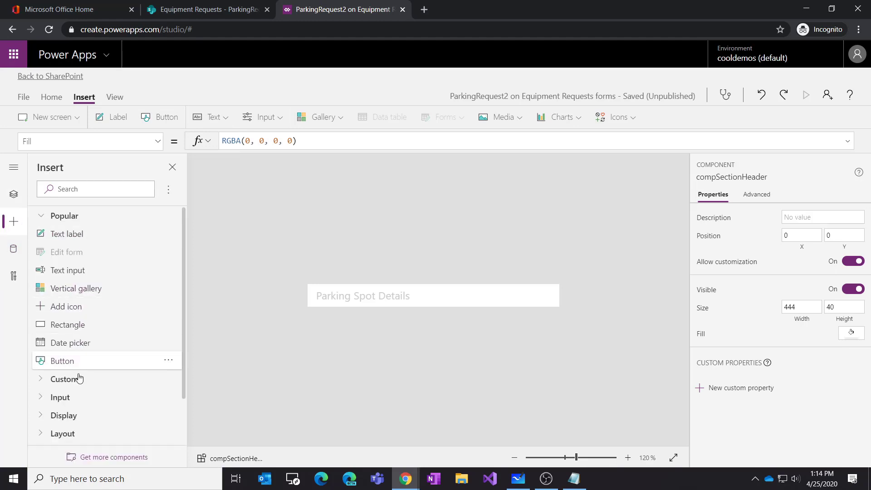
drag(80, 328, 318, 298)
drag(392, 312, 560, 313)
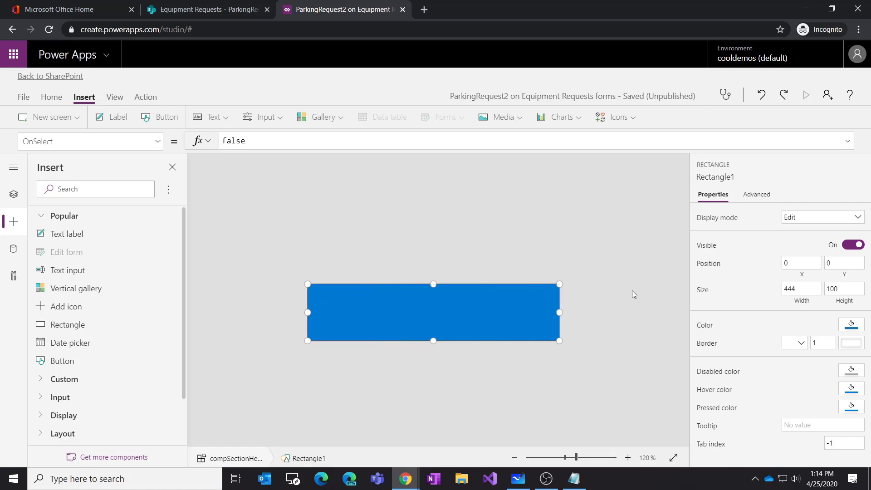
double_click(836, 290)
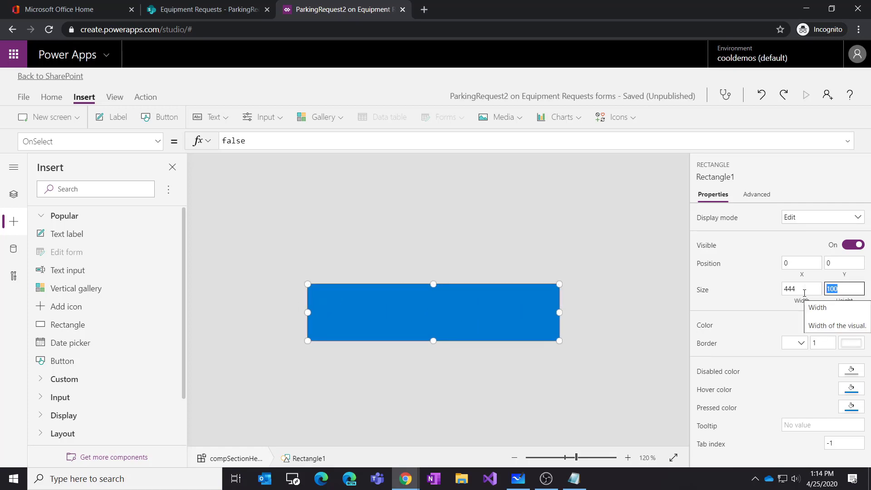
text(2)
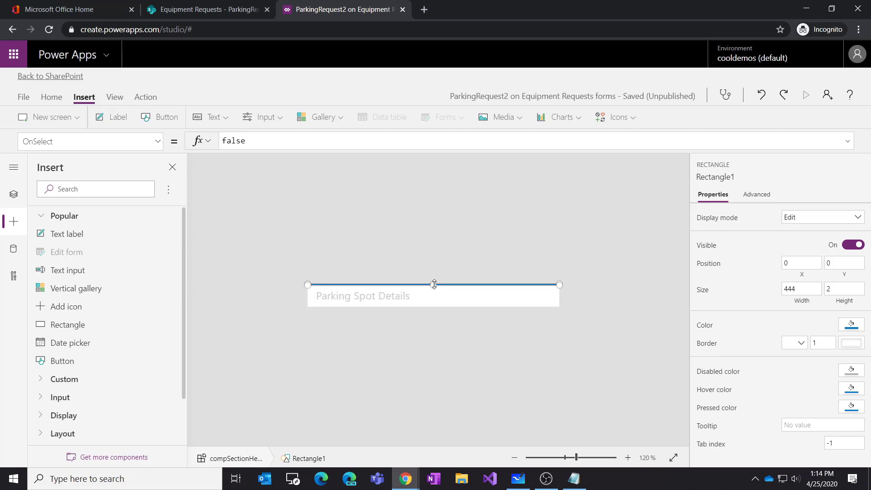
Step: Move the thin rectangle down to Y position 38 so it lies along the component's bottom edge
key(Down)
key(Down)
key(Down)
key(Down)
key(Down)
key(Down)
key(Down)
key(Down)
key(Down)
key(Down)
key(Down)
key(Down)
key(Down)
key(Down)
key(Down)
key(Down)
key(Down)
key(Down)
key(Down)
key(Down)
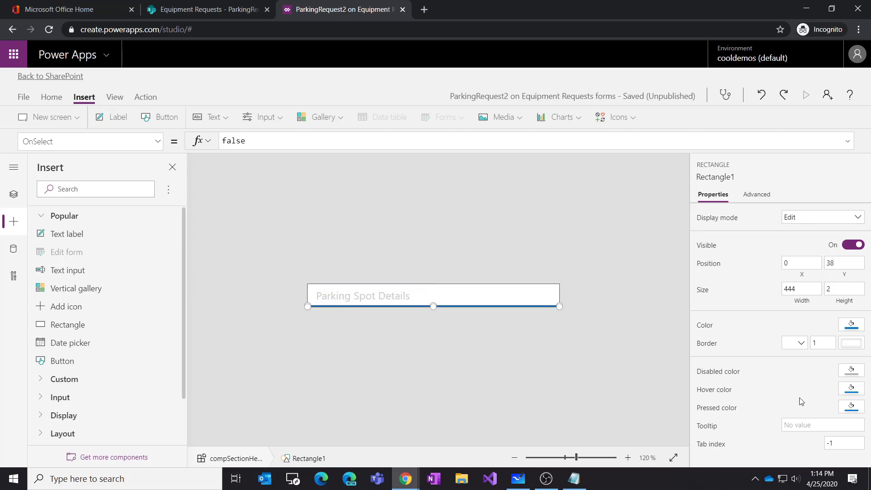
Step: Set the divider rectangle's color to the light gray theme color and inspect the component up close
click(852, 325)
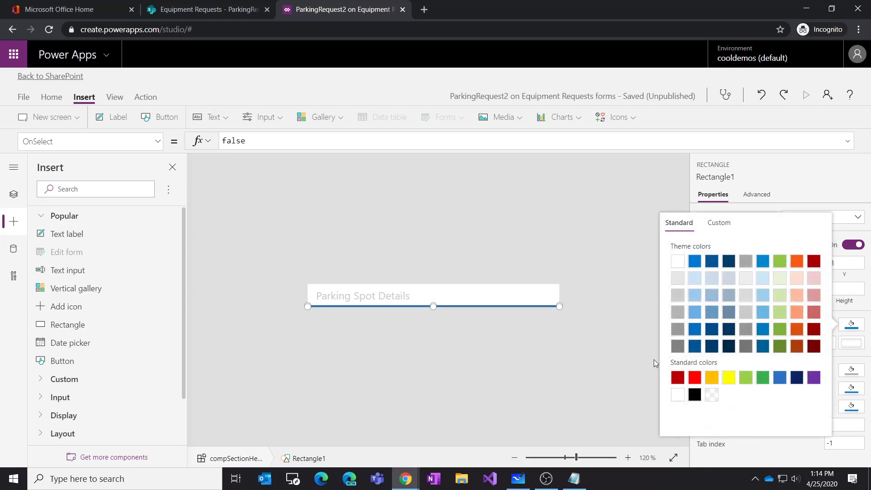
click(677, 280)
click(643, 296)
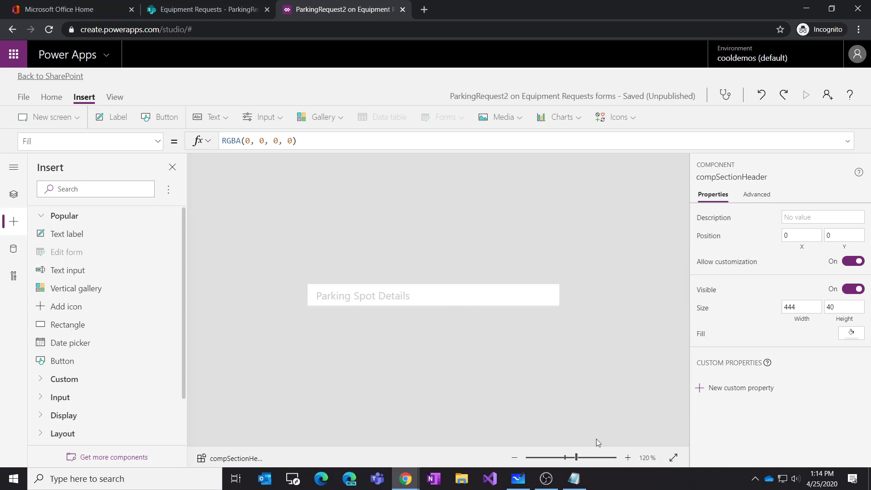
click(628, 458)
click(628, 457)
click(628, 458)
click(628, 457)
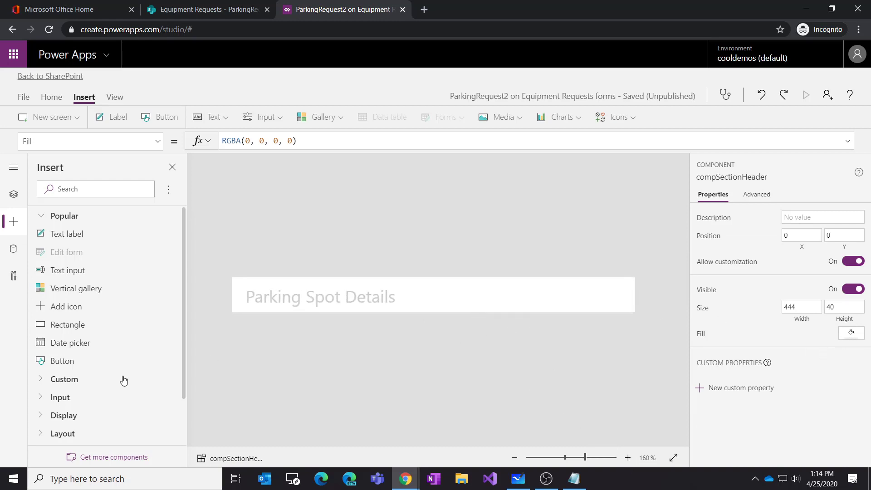
Step: Copy Rectangle1's Fill value RGBA(230, 230, 230, 1) and use it to replace its disabled color
click(14, 194)
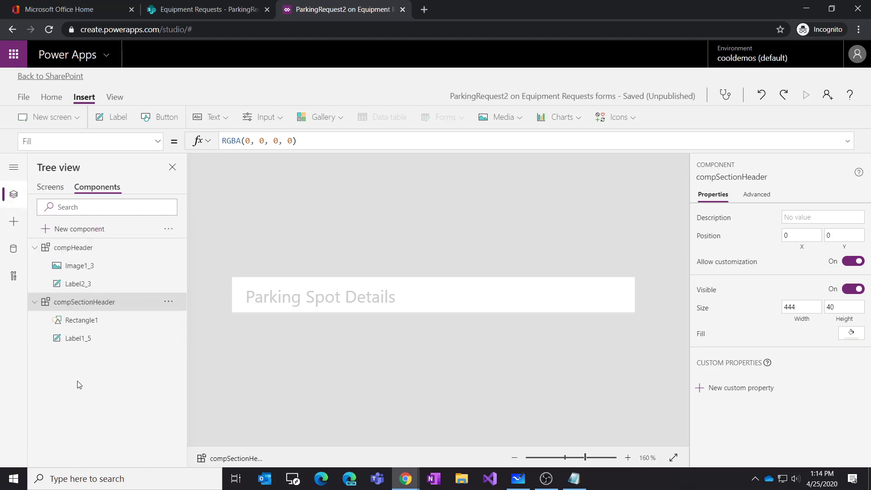
click(86, 325)
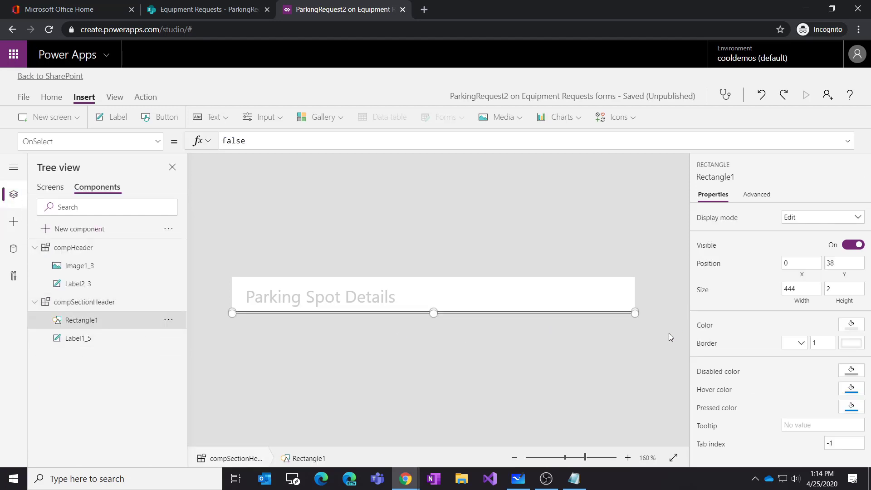
click(723, 325)
click(359, 141)
drag(329, 144, 202, 145)
key(ctrl+c)
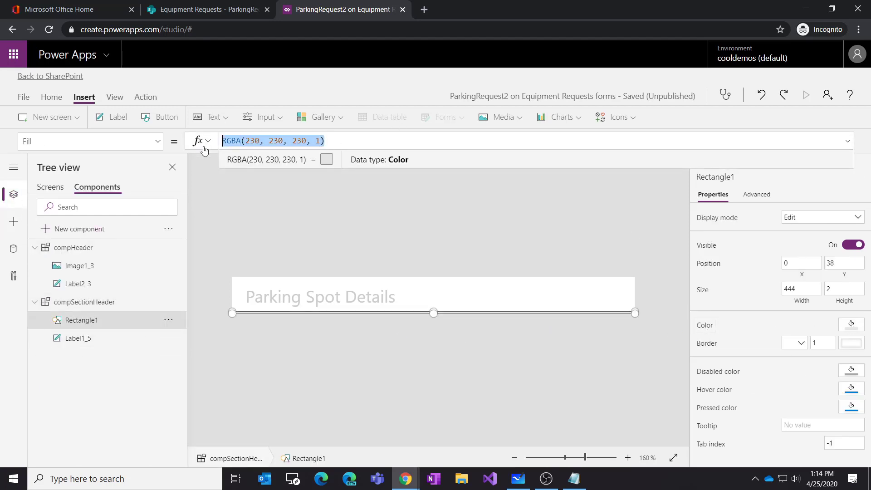
click(851, 370)
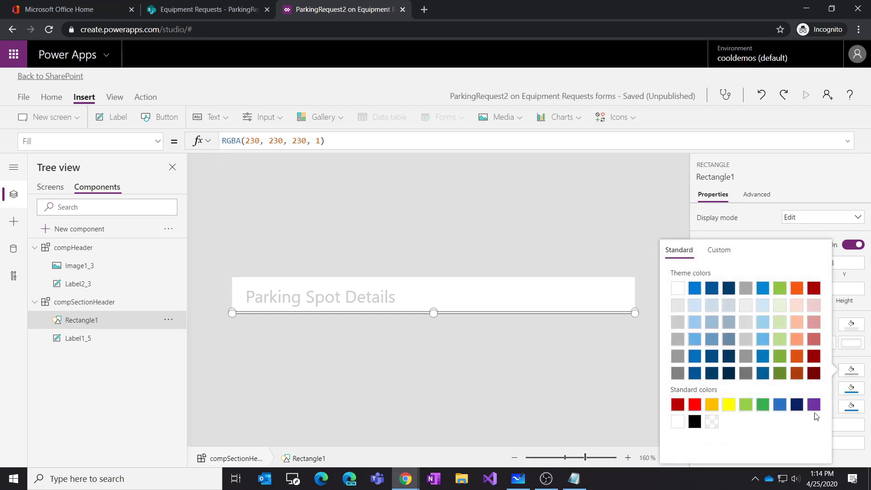
click(855, 367)
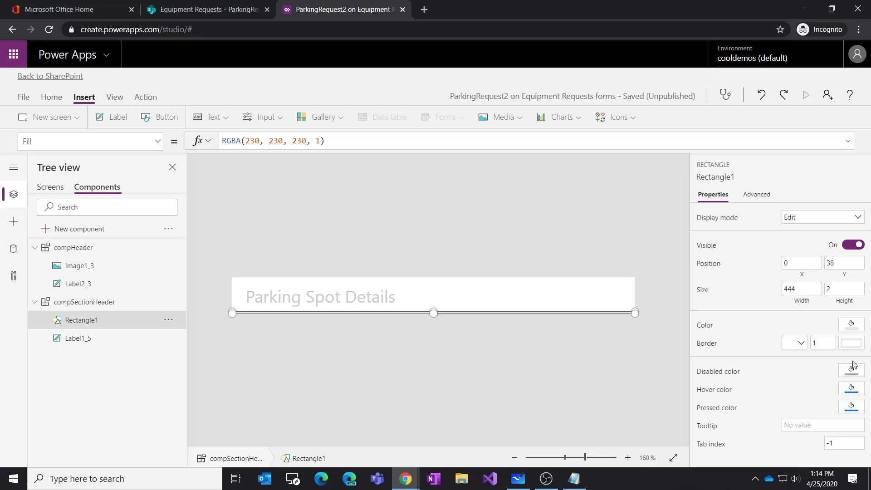
click(708, 377)
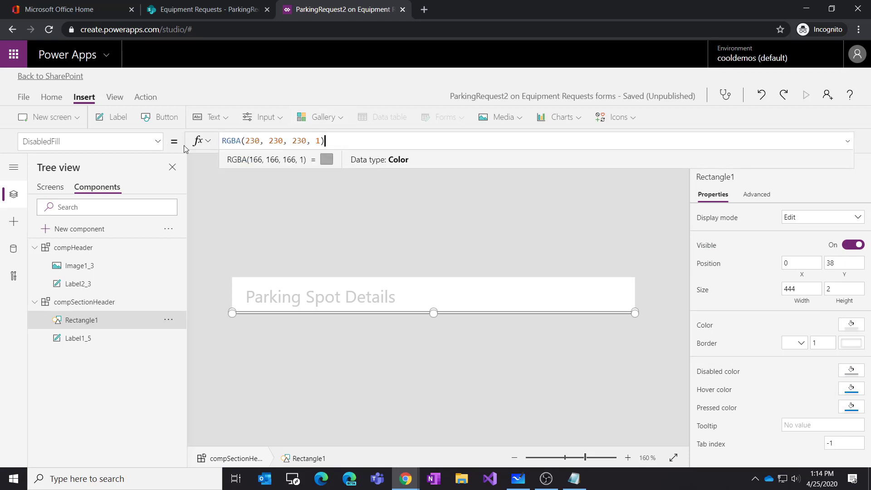
Step: Set Rectangle1's hover and pressed colors to the copied RGBA(230, 230, 230, 1)
click(721, 390)
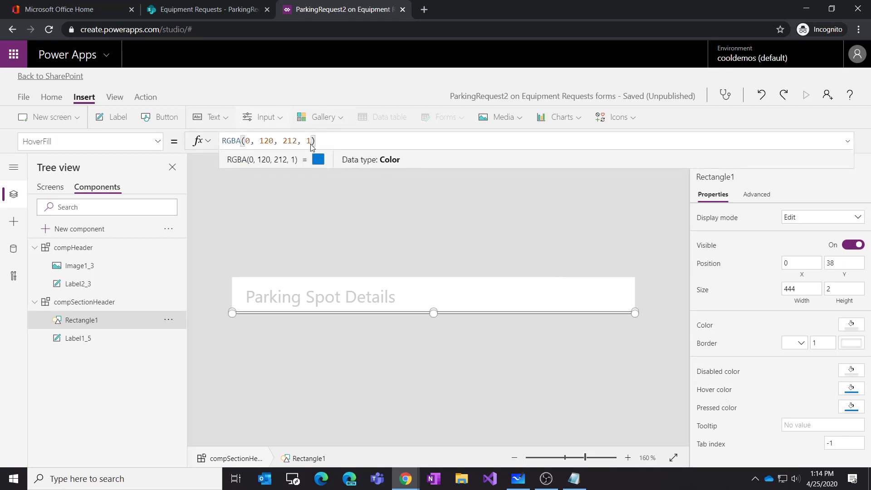
key(ctrl+a)
key(ctrl+v)
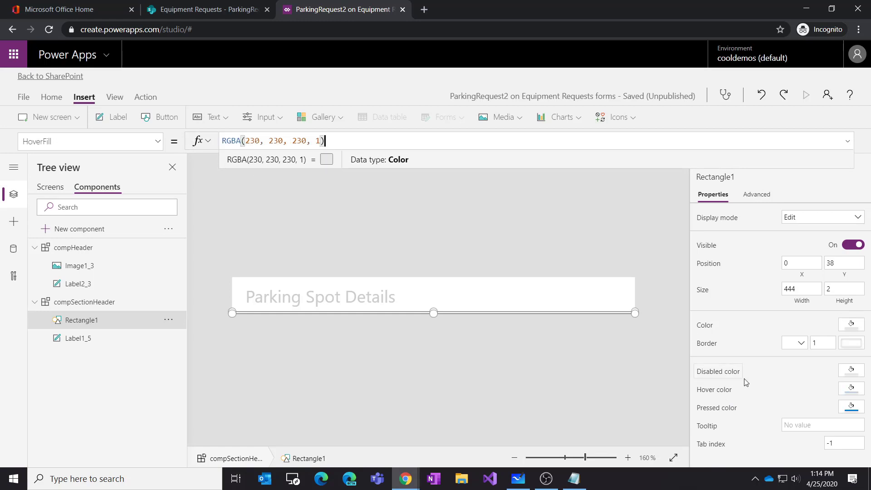
click(728, 410)
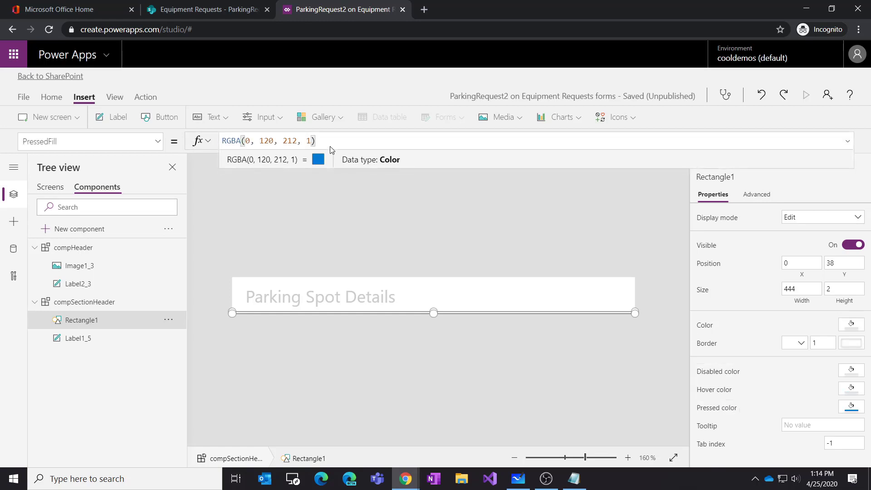
drag(334, 141, 184, 145)
key(ctrl+v)
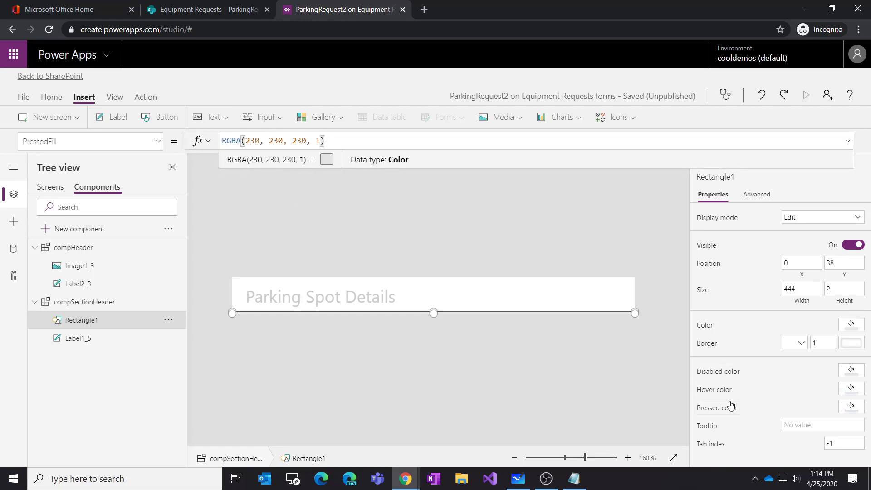
Step: Start a new custom property on compSectionHeader with the display name "Header Text" and the name "headerText"
click(654, 347)
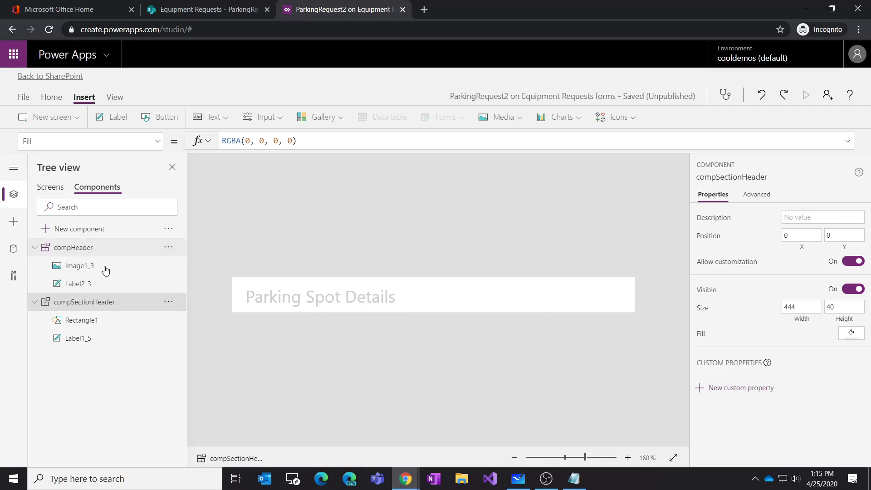
click(751, 389)
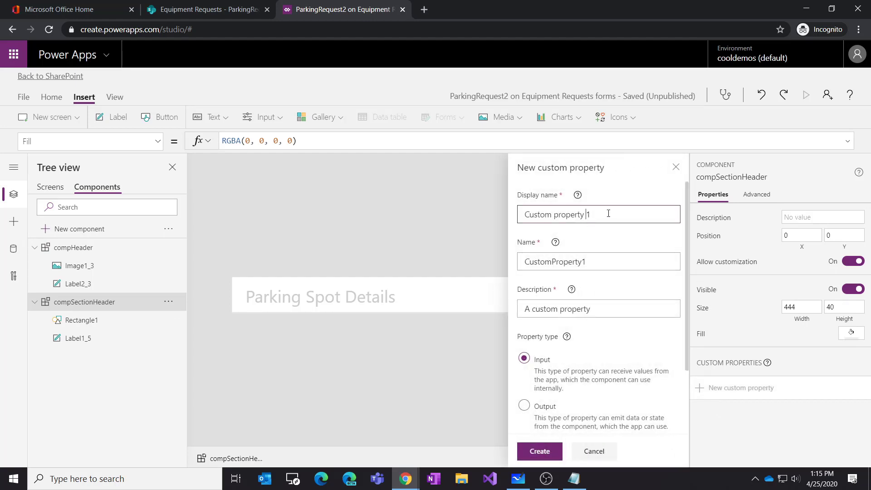
drag(609, 213, 412, 210)
text(Header Text)
key(Tab)
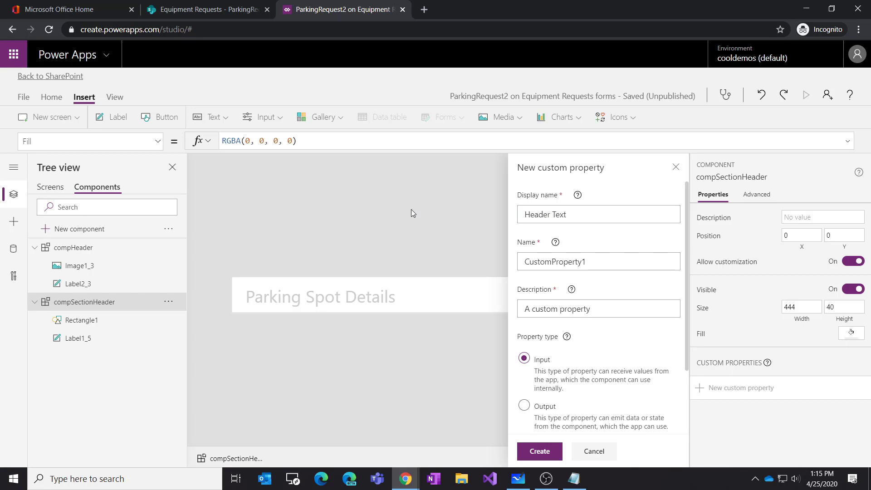
click(595, 262)
drag(595, 262, 488, 263)
text(he)
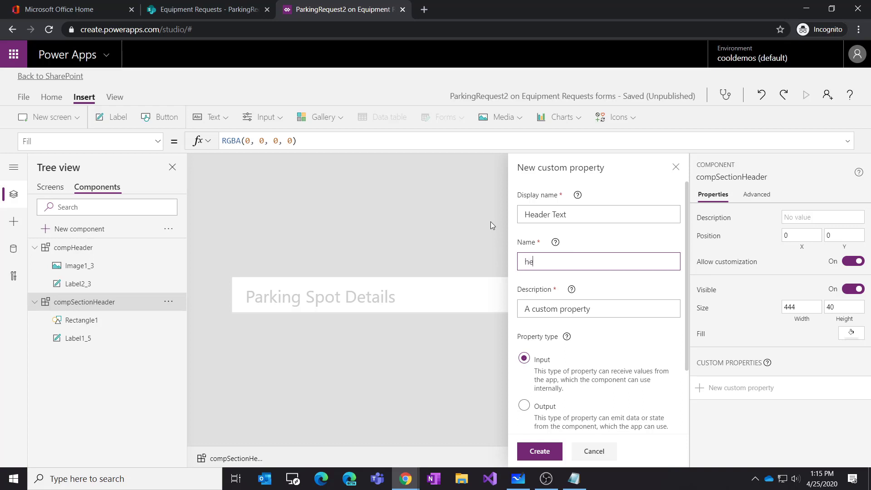
text(aderText)
Step: Describe the property as "Displays the text as the header", choose the Text data type and create it
click(571, 312)
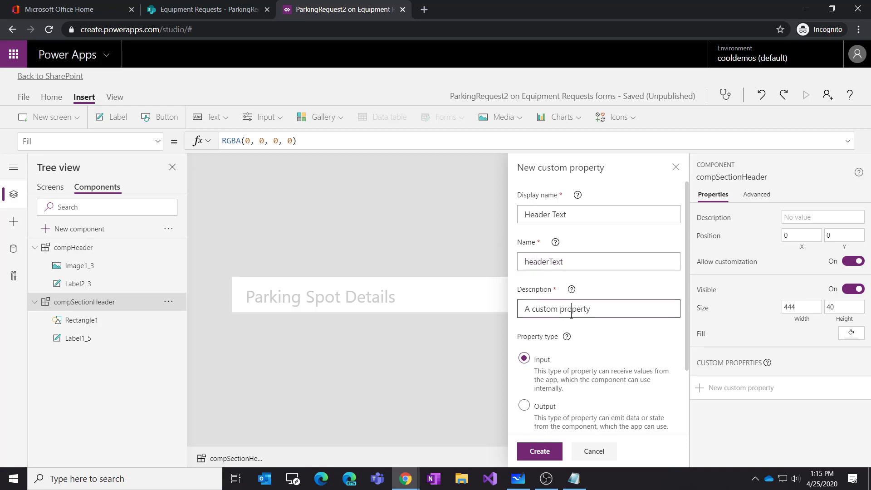
drag(571, 315, 486, 298)
text(Displays the text as the header)
scroll(525, 345, down, 2)
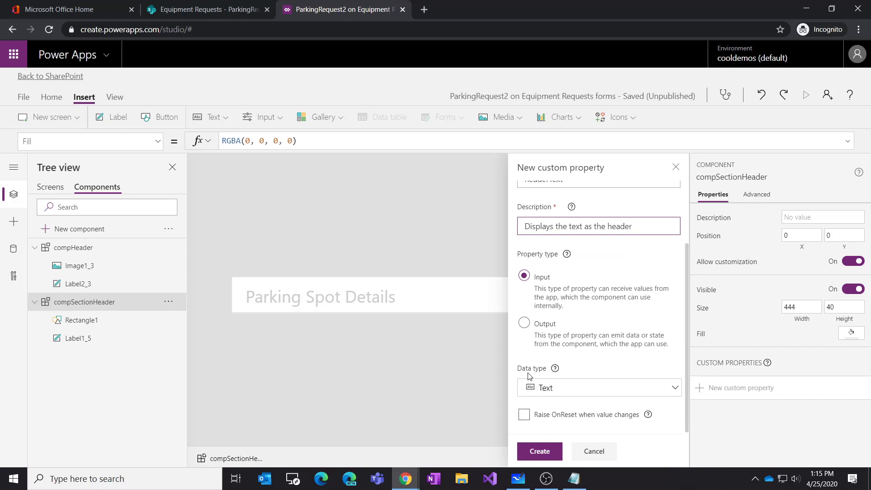
click(552, 390)
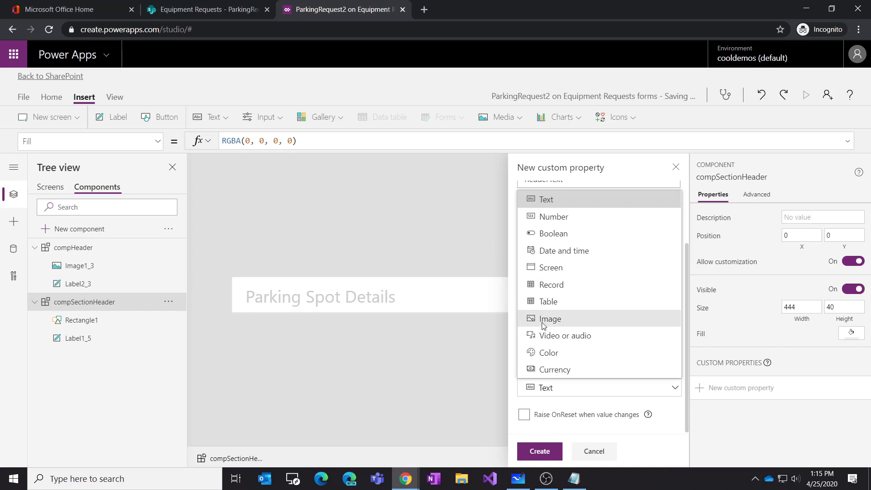
click(565, 199)
click(540, 451)
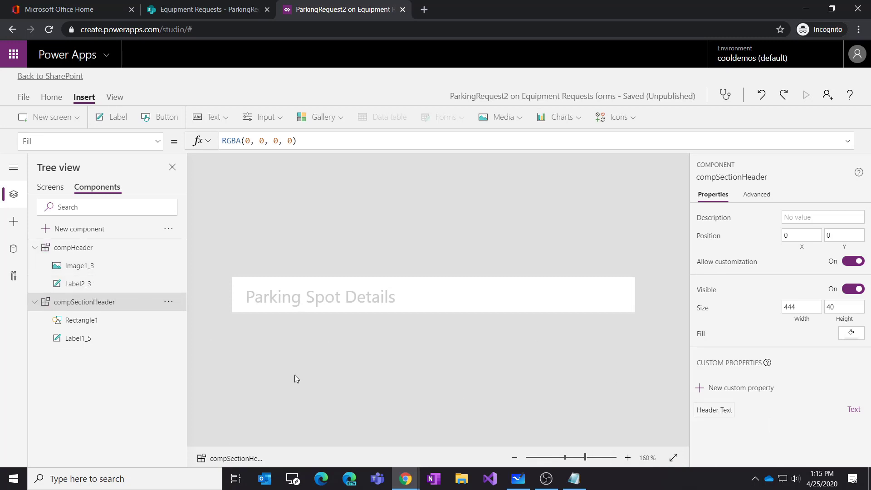
Step: Return from the component to the app's screens and bring up ScreenMain
click(49, 187)
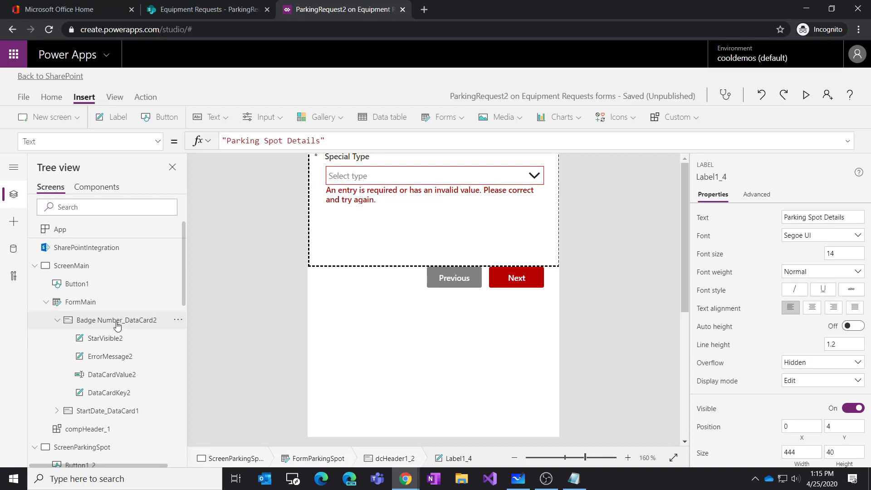
click(107, 339)
click(111, 358)
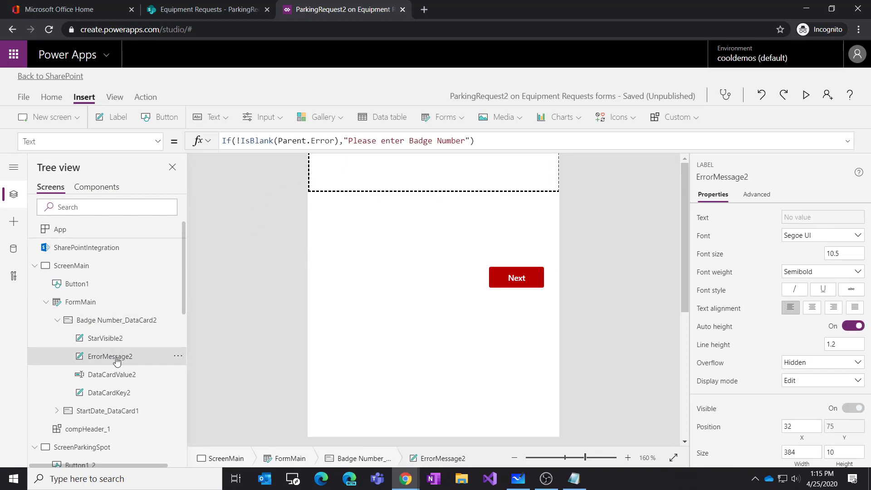
click(157, 141)
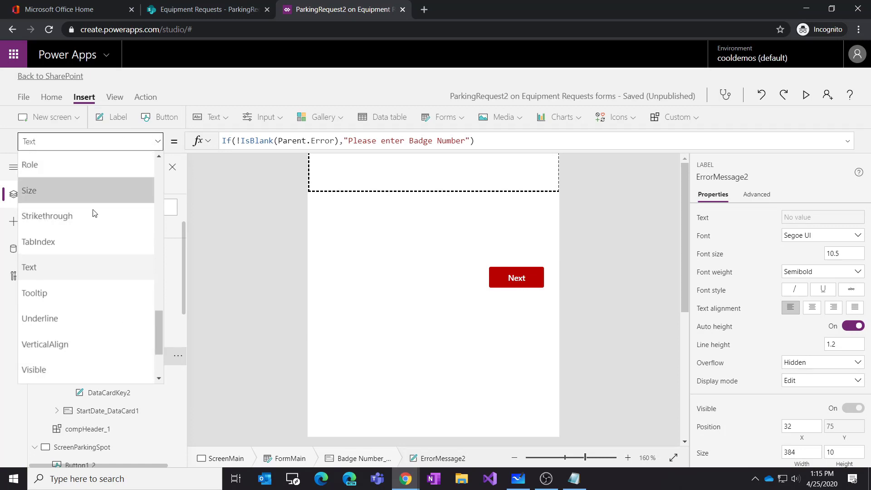
click(211, 329)
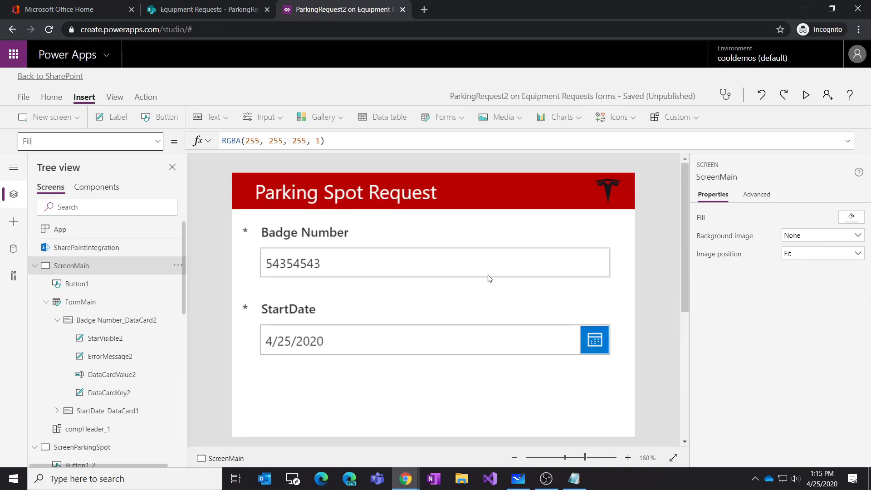
Step: Add a blank custom card to the FormMain form on ScreenMain
click(447, 255)
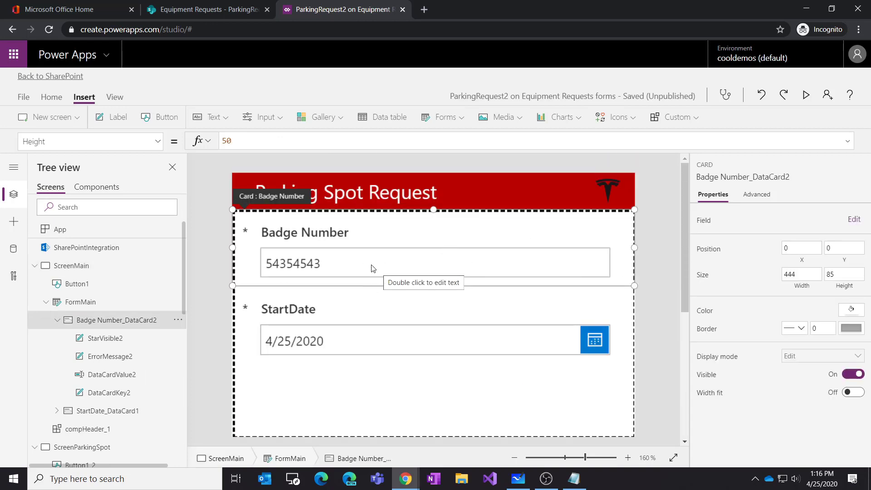
click(854, 220)
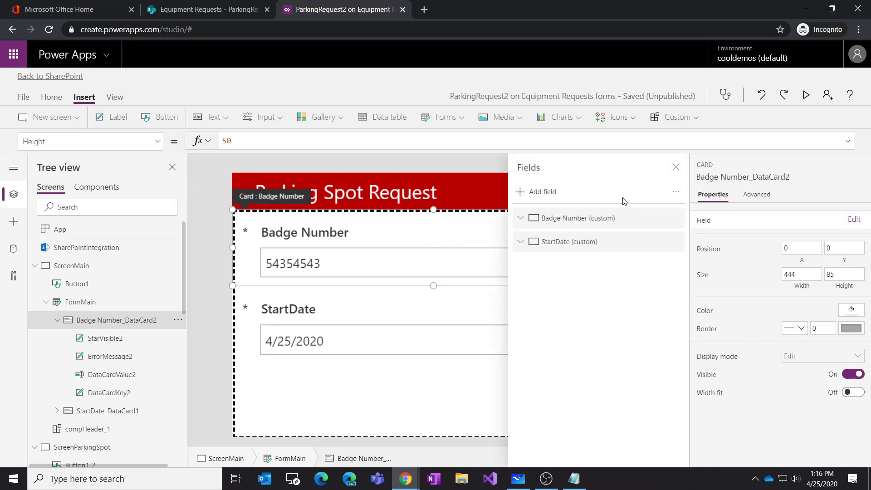
click(676, 192)
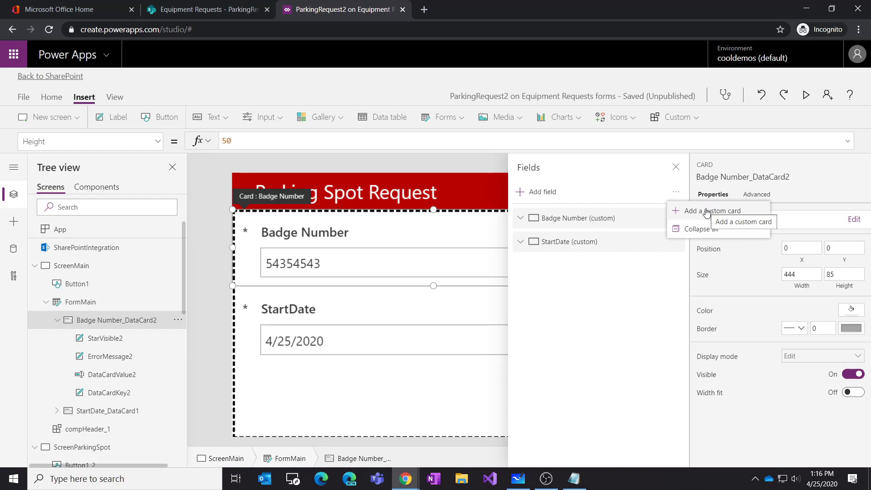
click(706, 211)
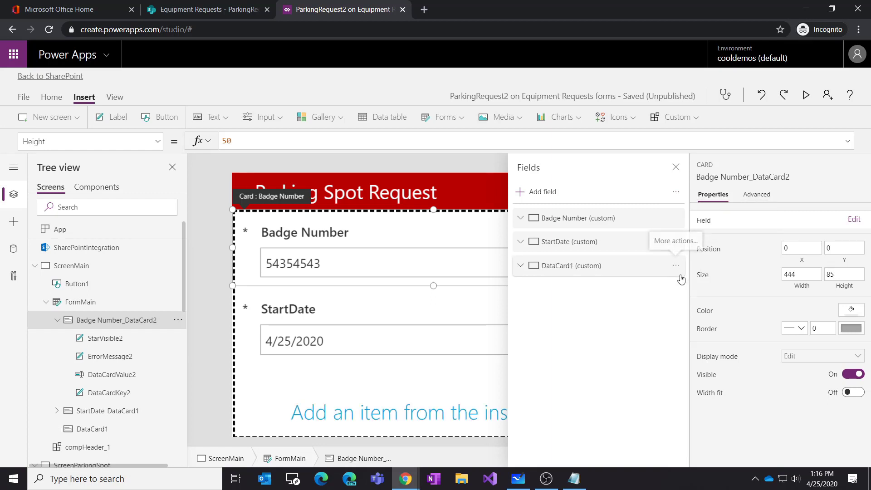
click(676, 167)
Step: Move the new custom card above Badge Number so it is first in FormMain's field order
click(540, 398)
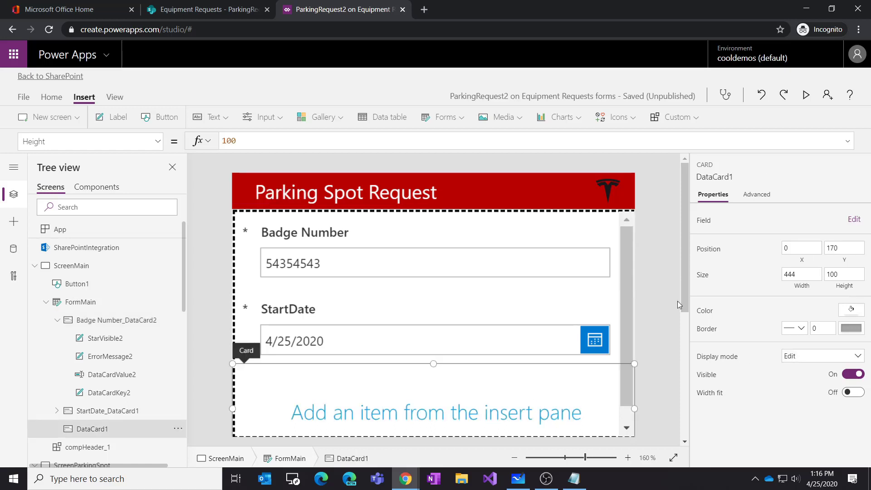
click(855, 219)
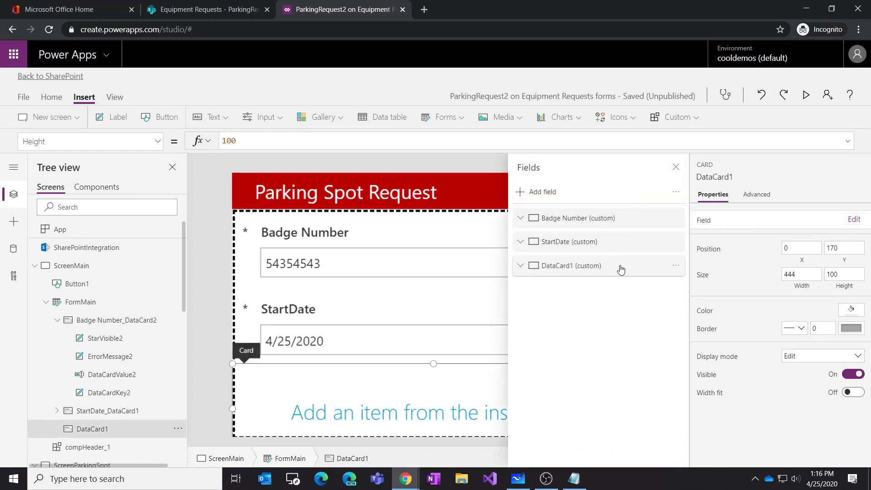
click(676, 265)
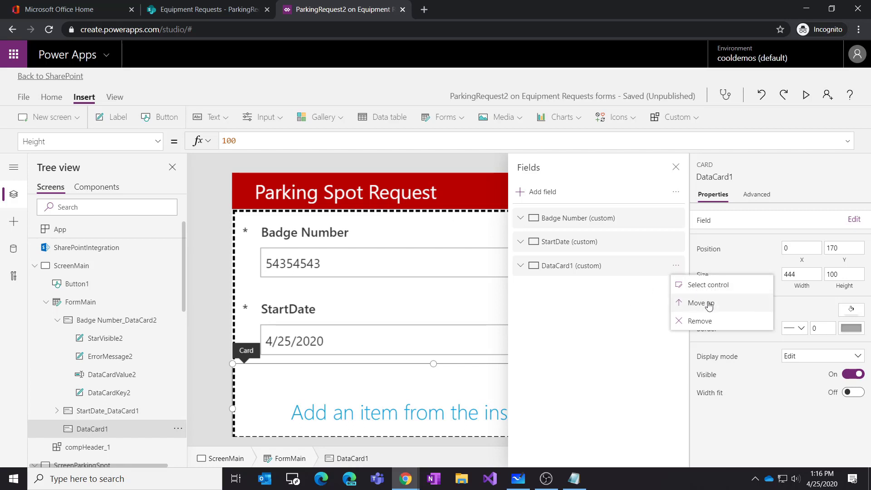
click(710, 287)
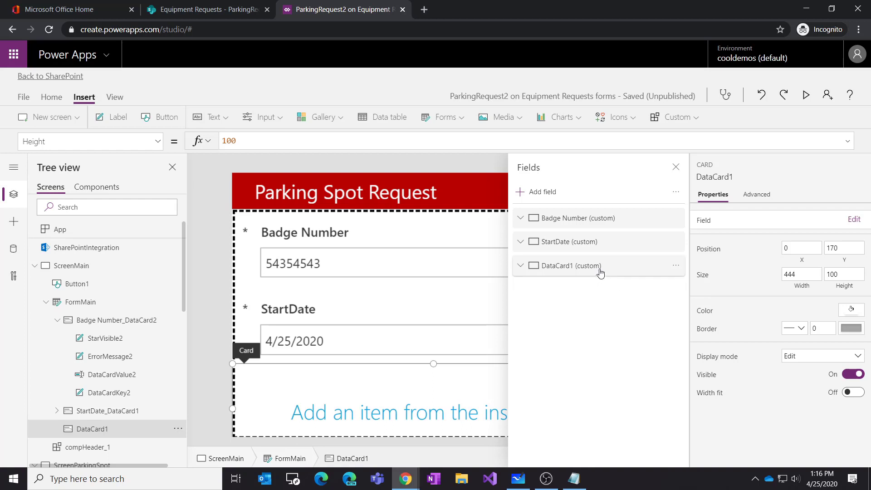
drag(607, 266, 602, 217)
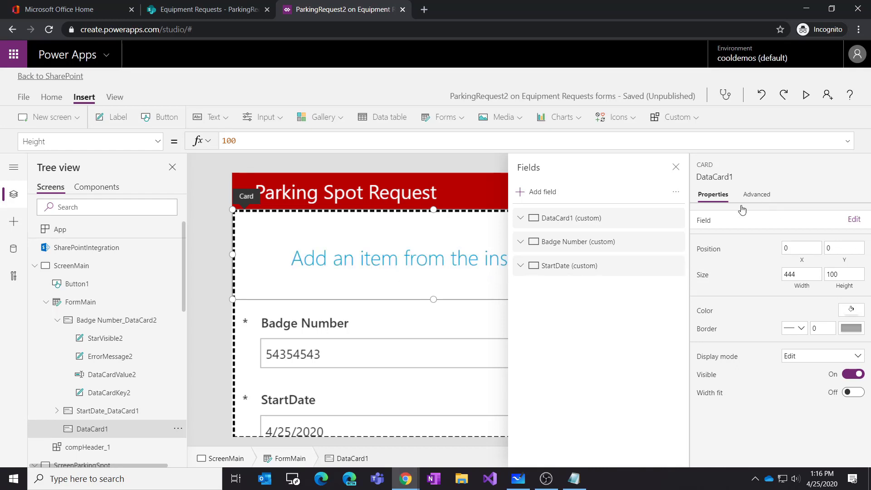
Step: Rename the new custom card to dcHeader and close the form's field list
click(676, 219)
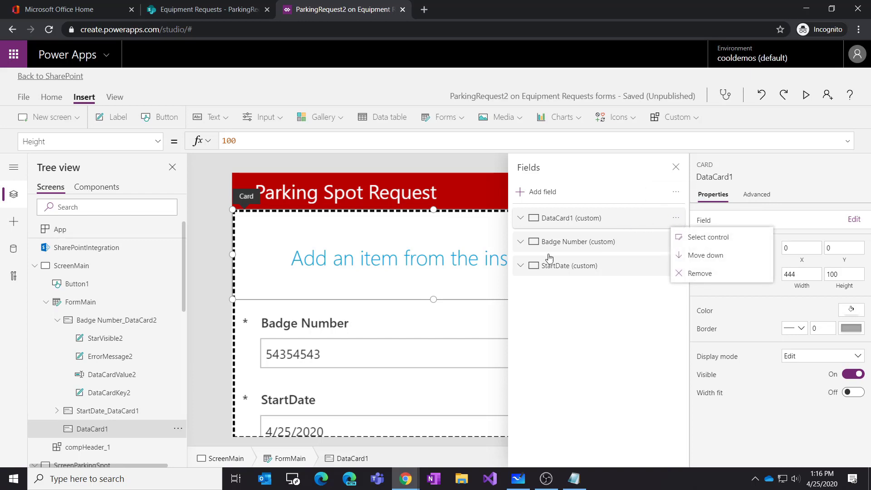
click(179, 430)
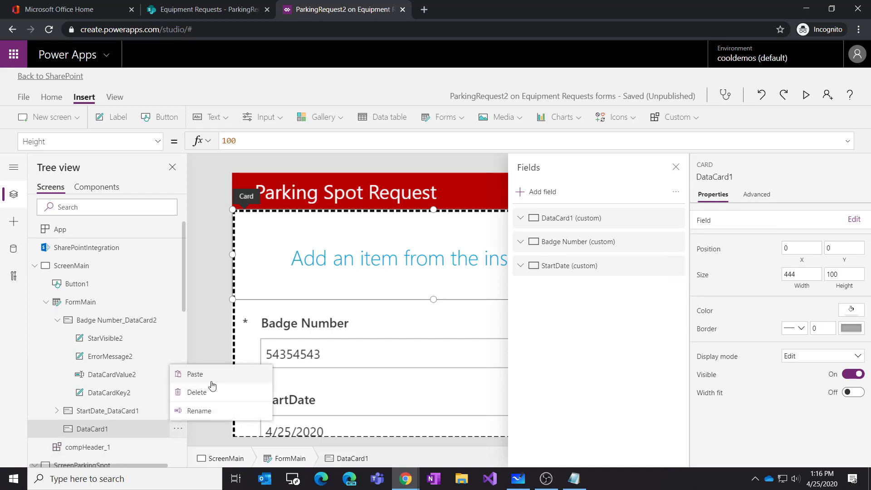
click(202, 411)
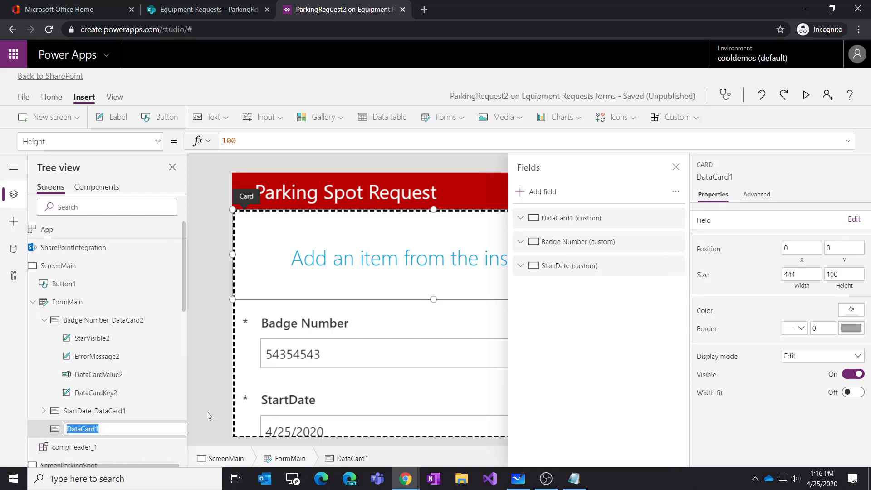
text(dcHeader)
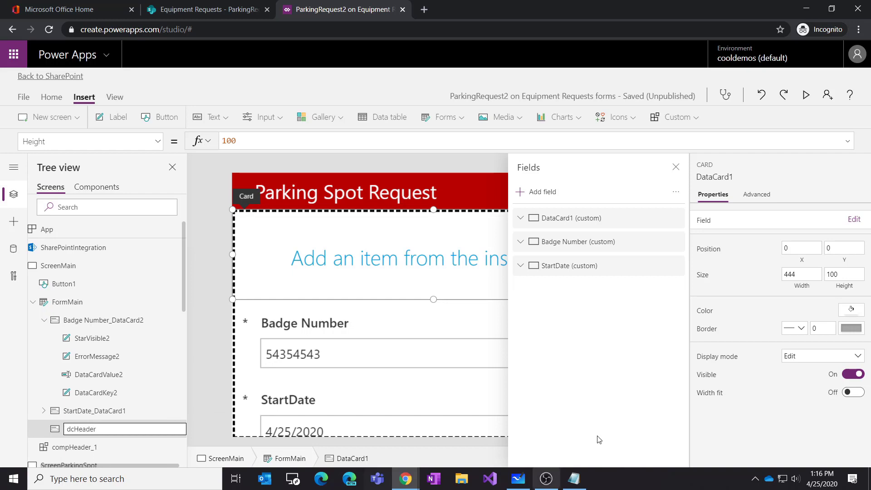
click(411, 287)
click(399, 268)
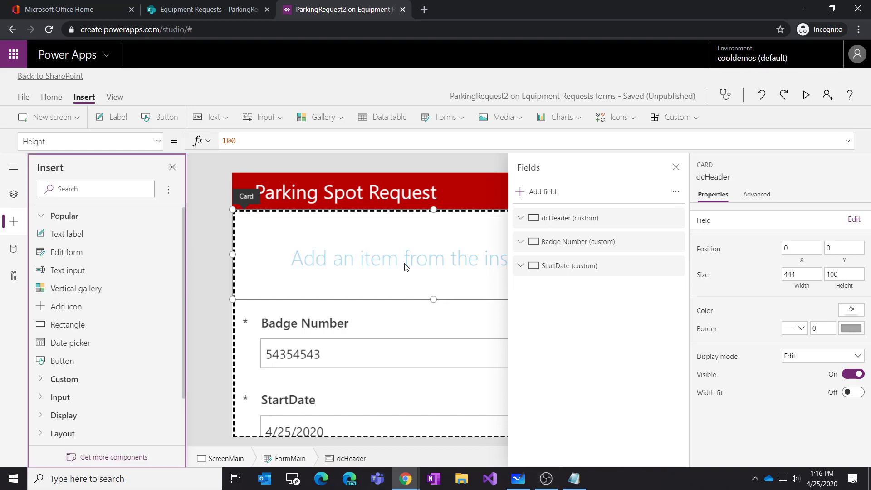
click(676, 168)
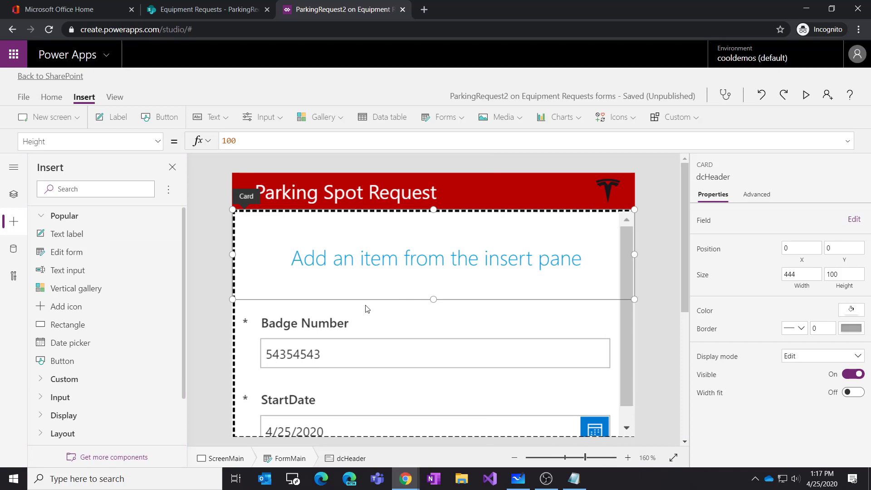
click(690, 123)
click(687, 141)
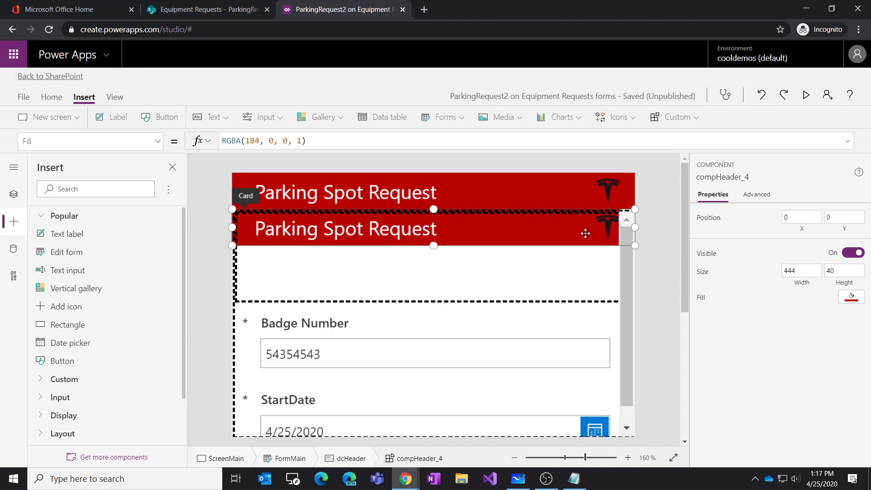
key(Delete)
Step: Insert the compSectionHeader component into the dcHeader card and shrink the card to a height of 41
click(690, 119)
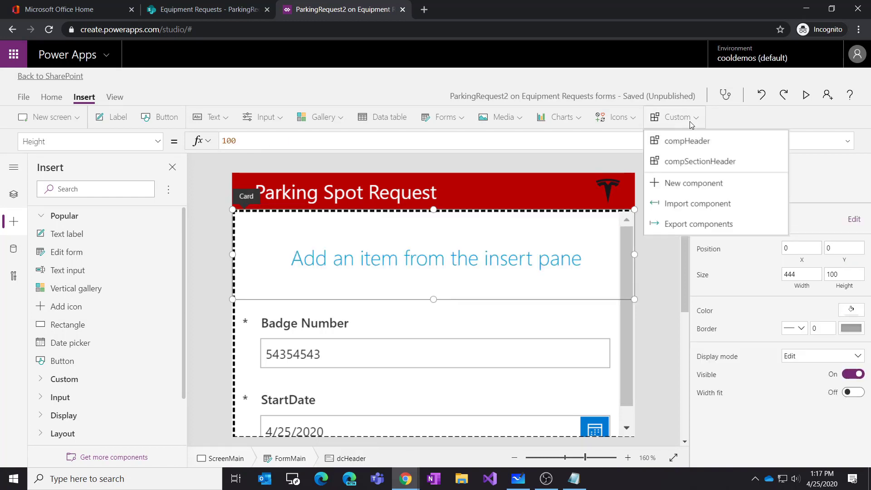
click(709, 162)
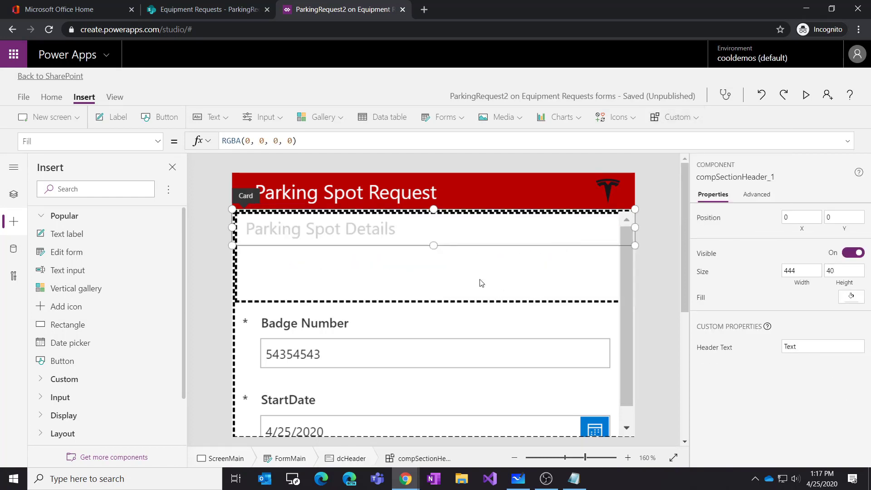
click(439, 282)
drag(434, 297, 443, 245)
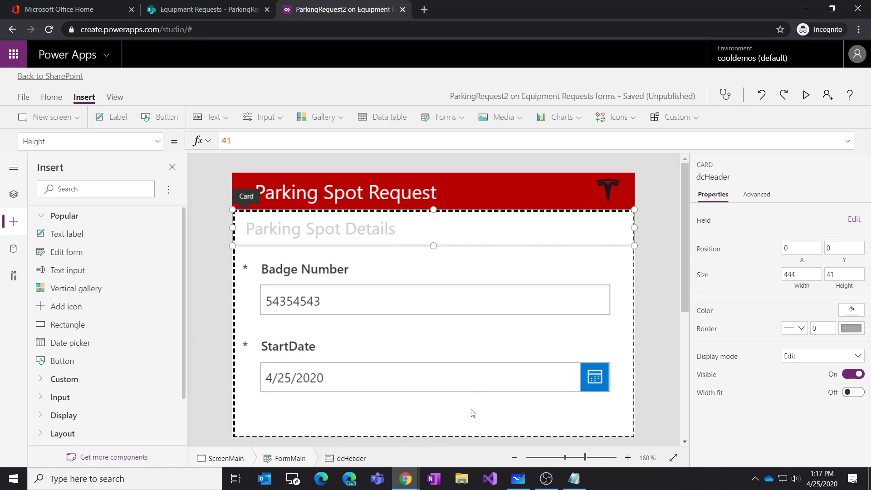
click(656, 271)
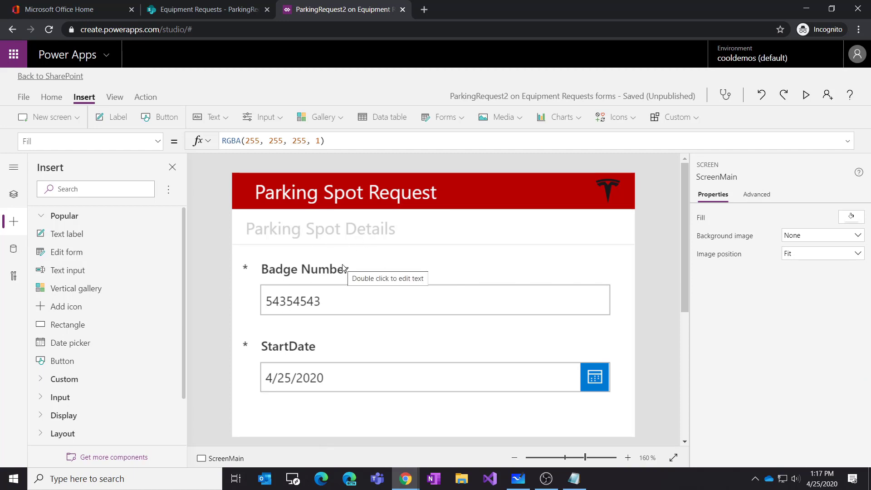
Step: Set the headerText property of the section header component in the dcHeader card to "Requestor Details"
click(348, 230)
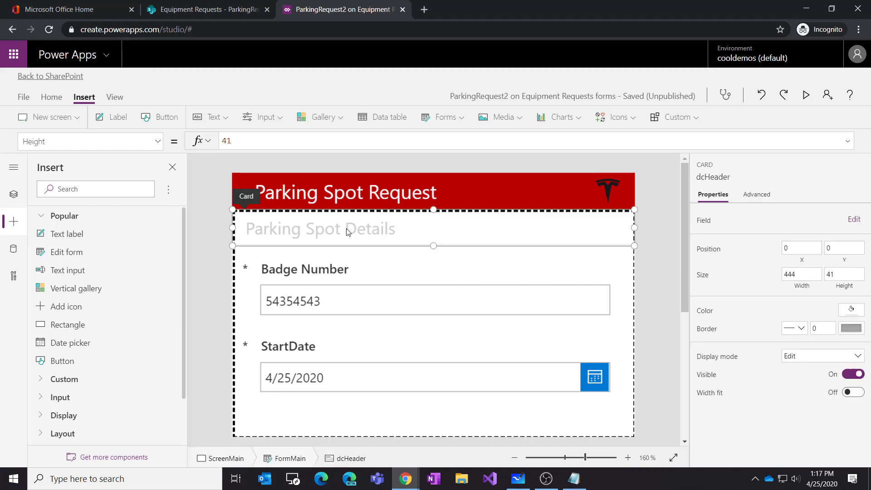
click(13, 194)
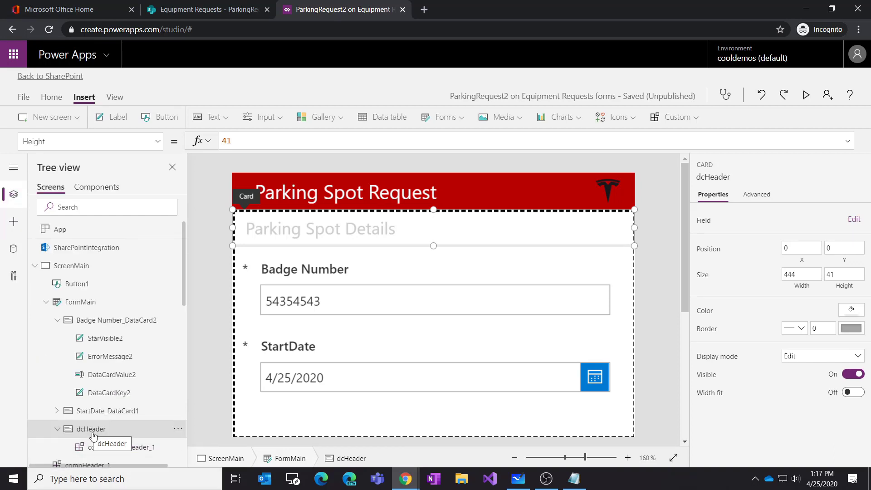
click(117, 448)
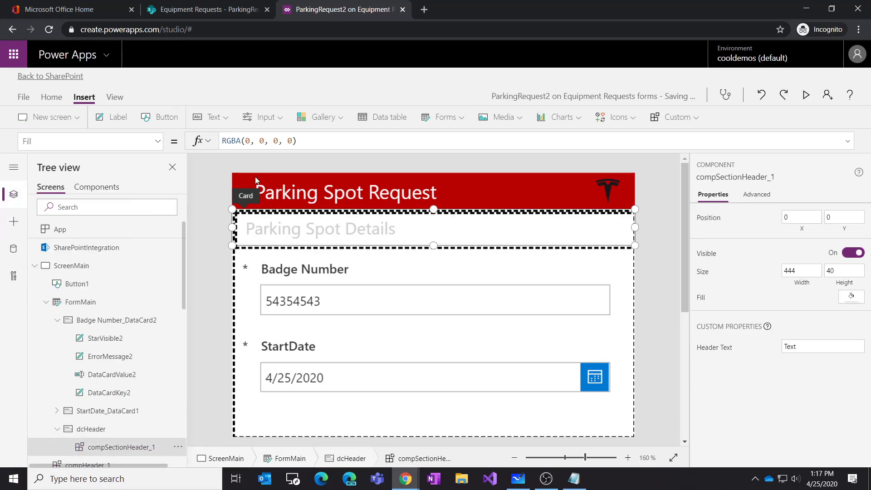
click(157, 141)
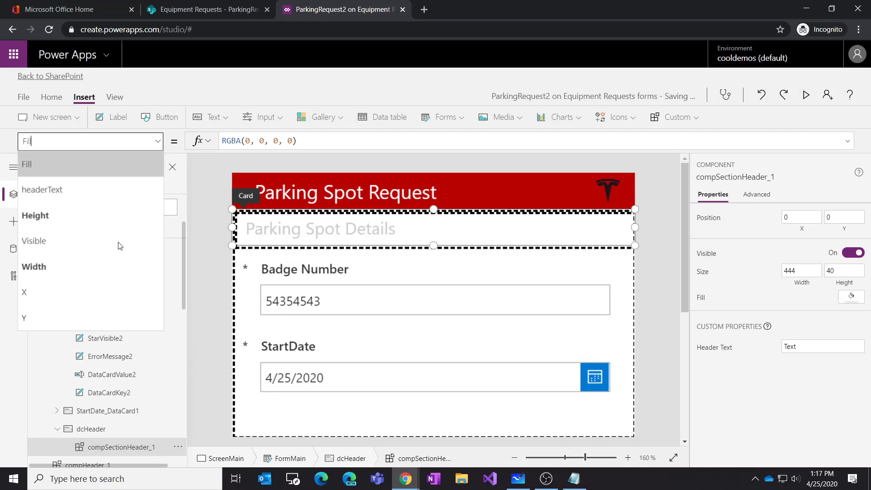
click(108, 188)
click(235, 141)
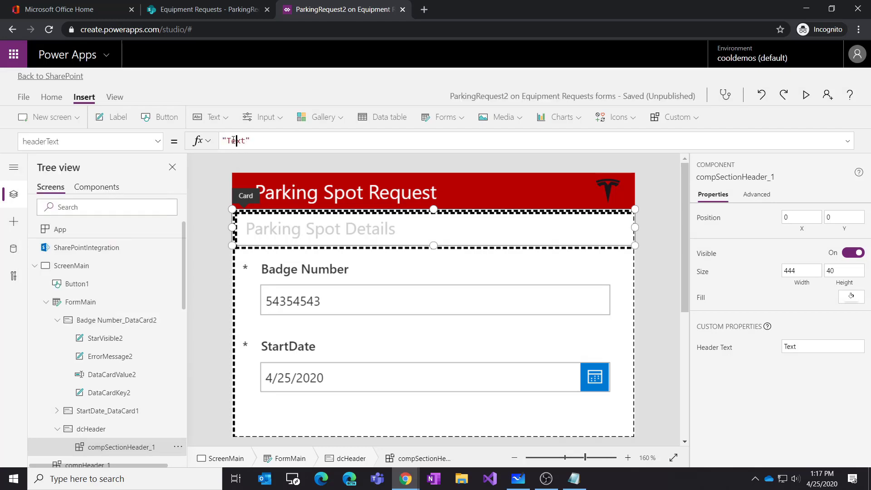
click(158, 141)
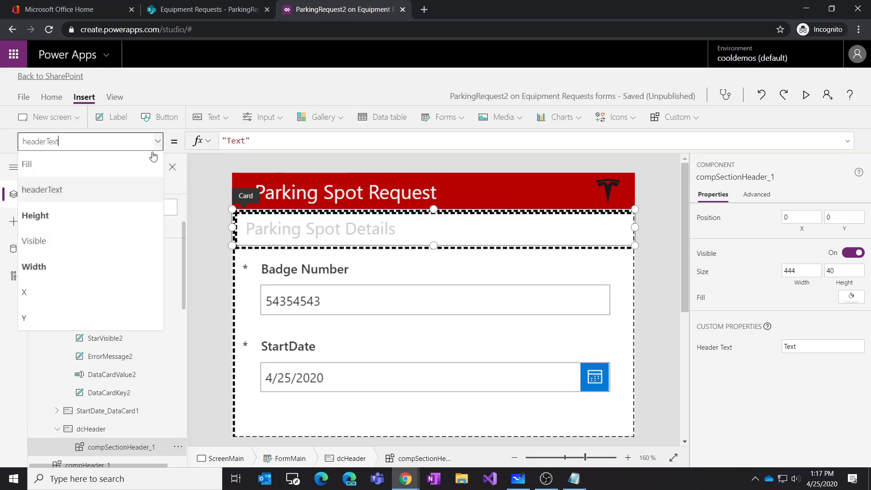
click(45, 192)
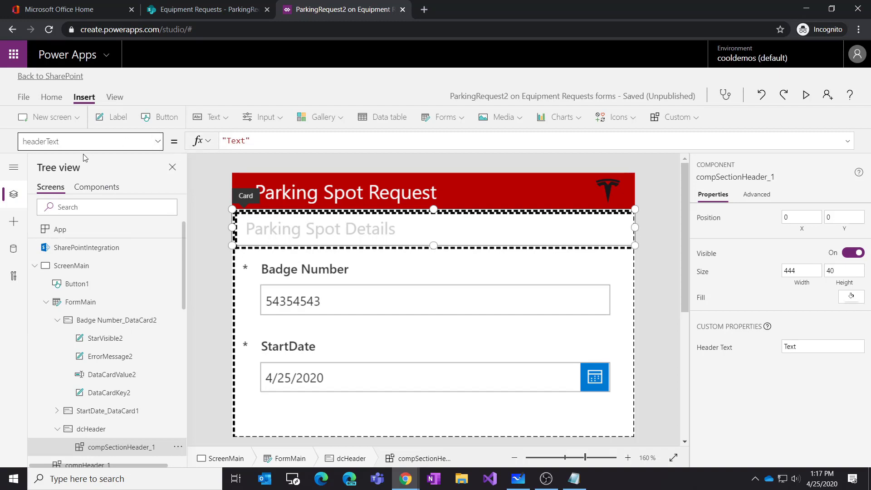
click(252, 142)
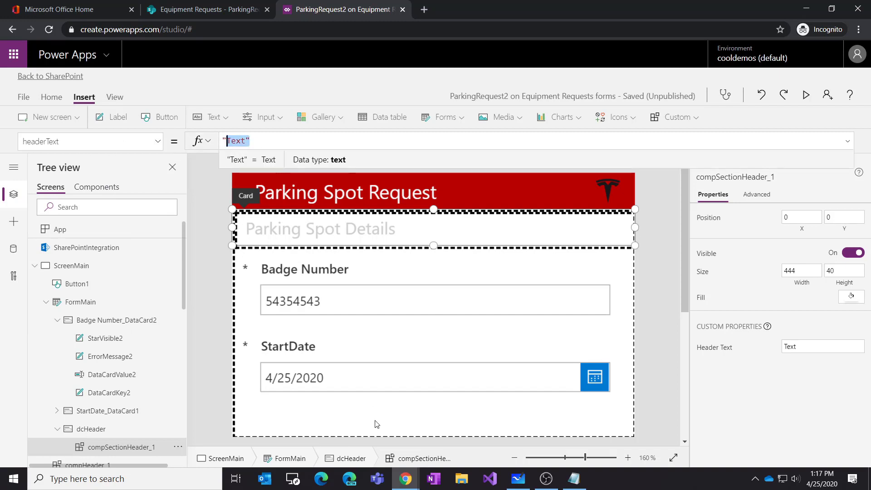
key(BackSpace)
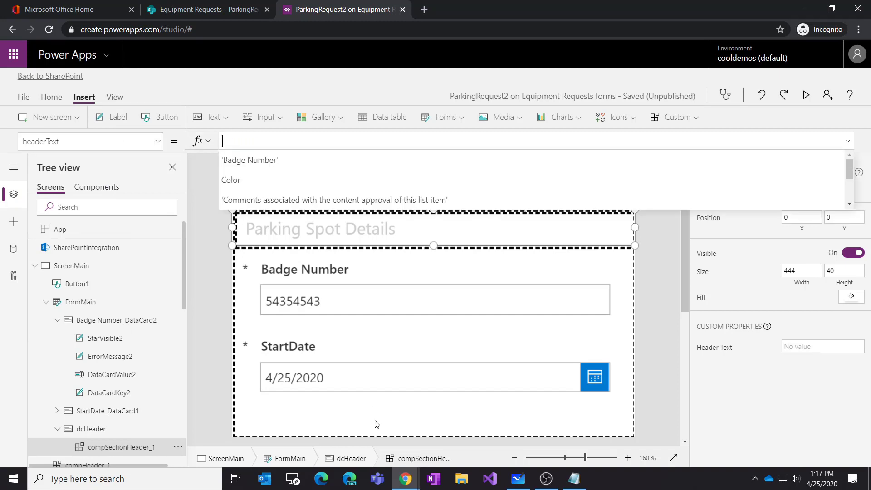
text(")
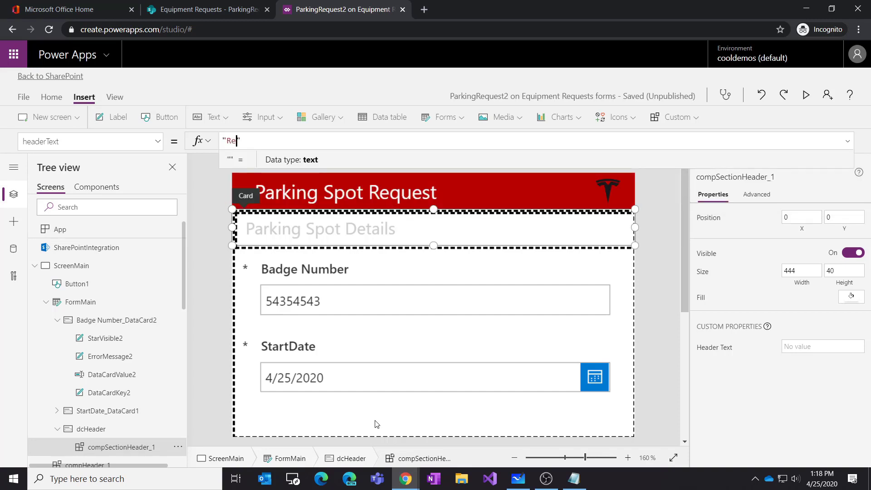
text(Requestor Detail)
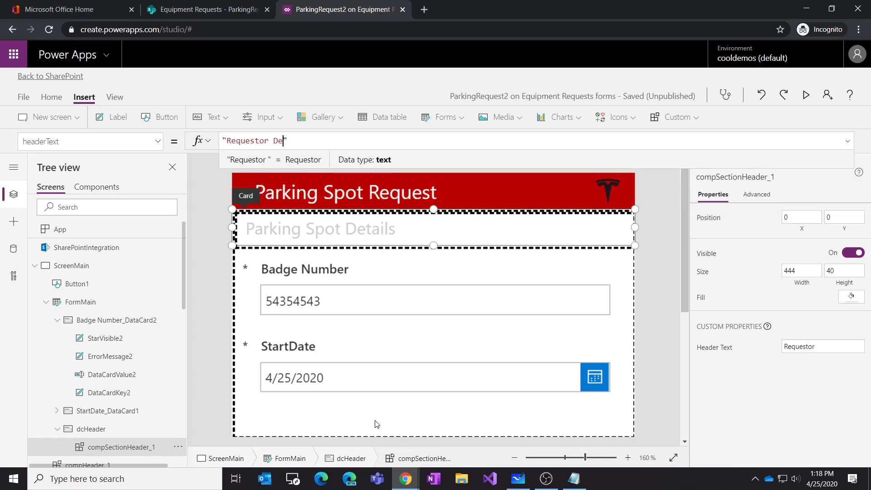
text(s)
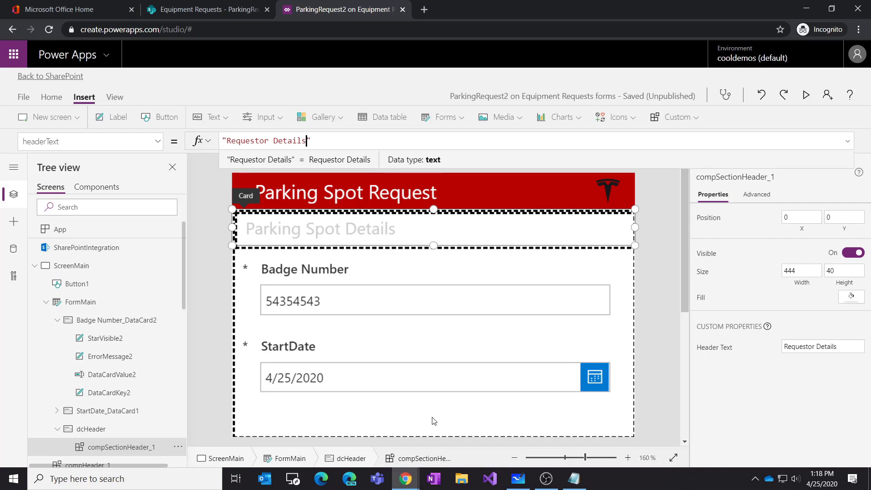
click(650, 301)
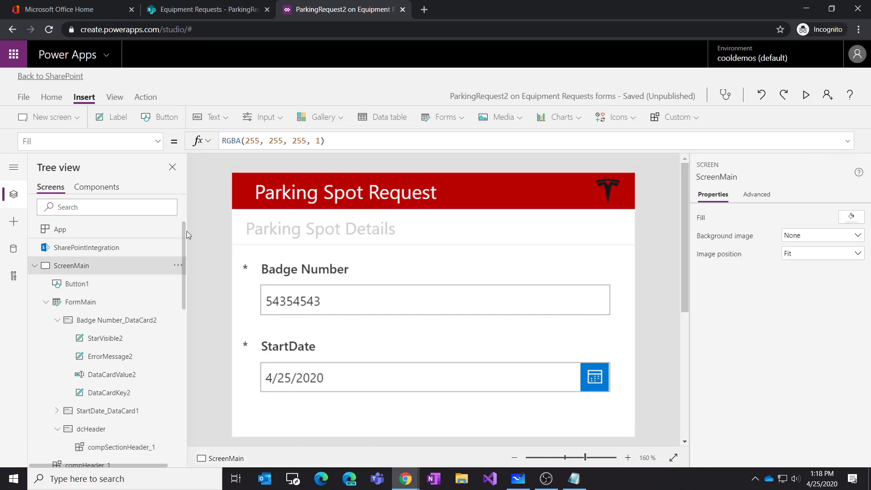
Step: Bind the Text of the label inside the compSectionHeader component to compSectionHeader.headerText
click(154, 144)
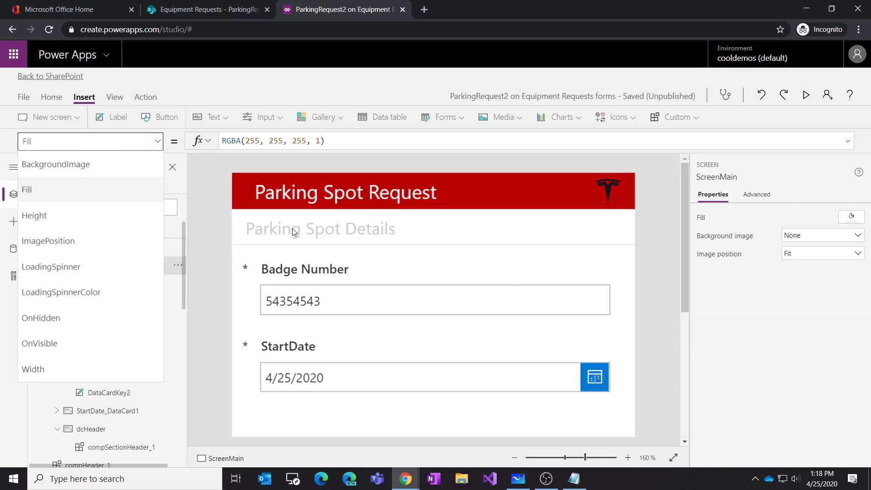
click(292, 232)
click(100, 188)
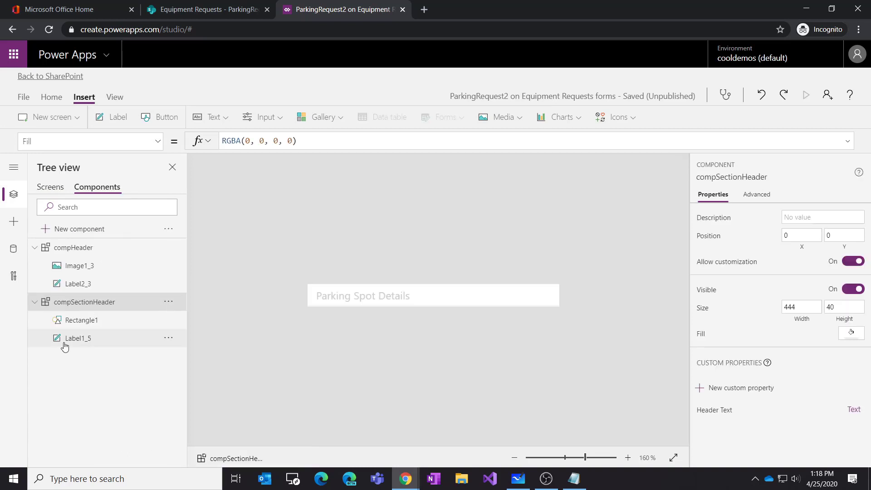
click(381, 296)
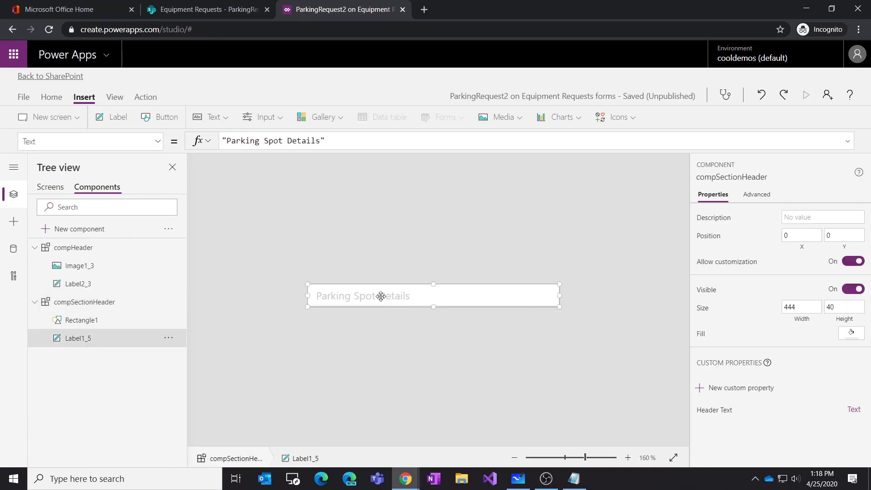
drag(325, 140, 223, 141)
text(com)
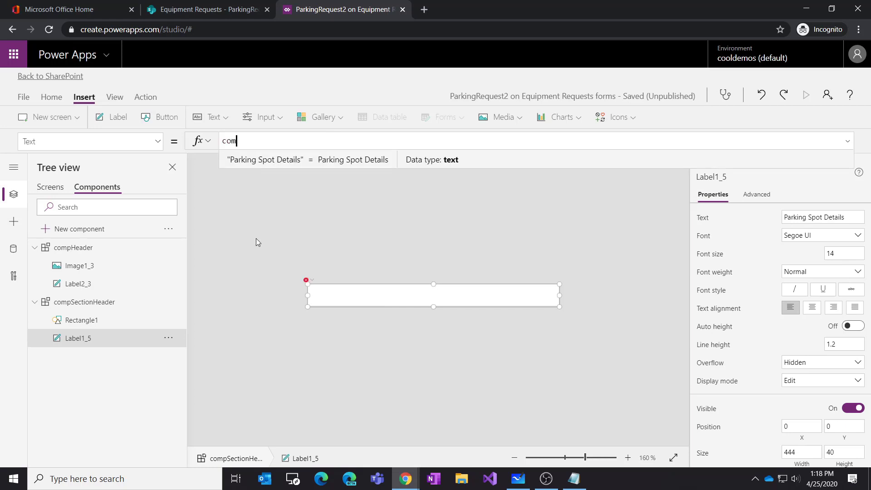
text(psec)
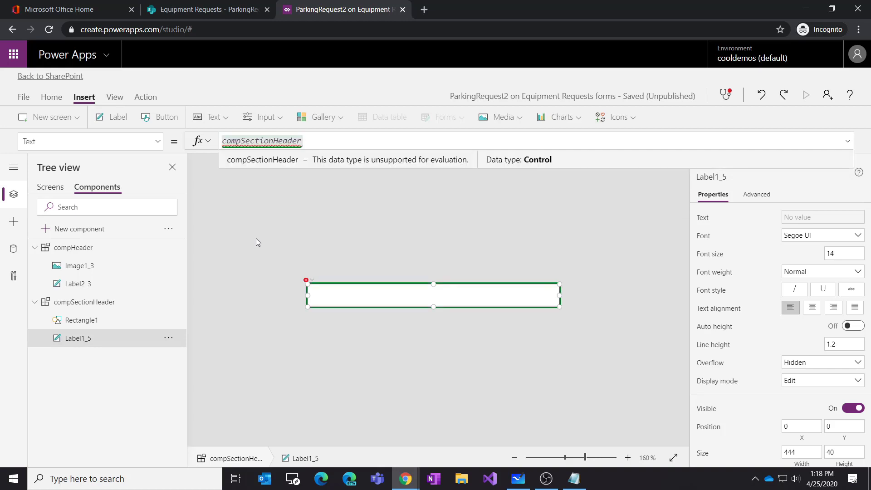
text(.head)
key(Tab)
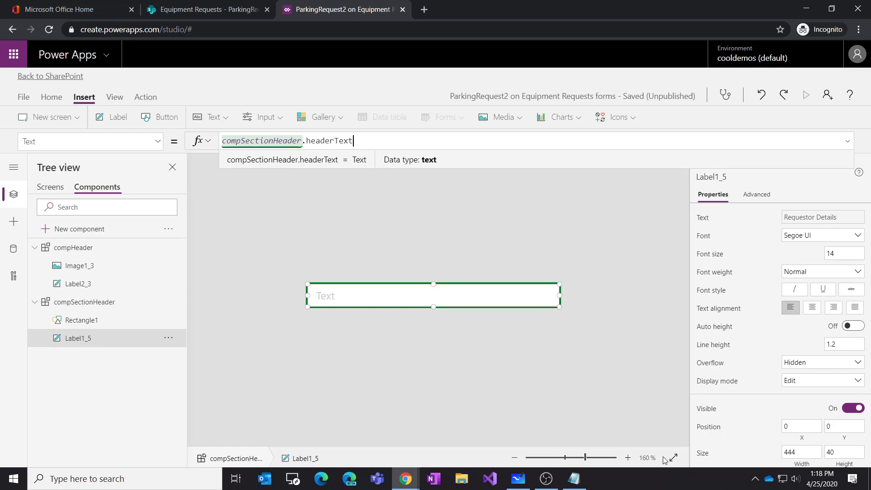
click(101, 308)
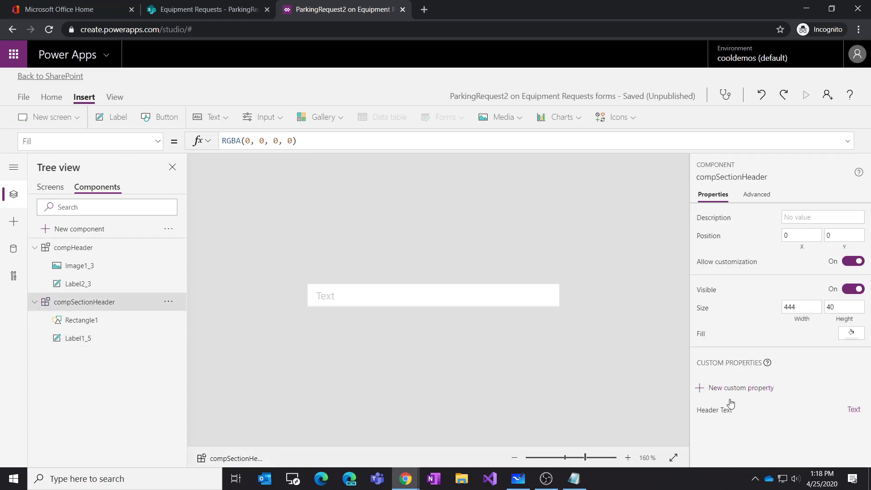
click(116, 321)
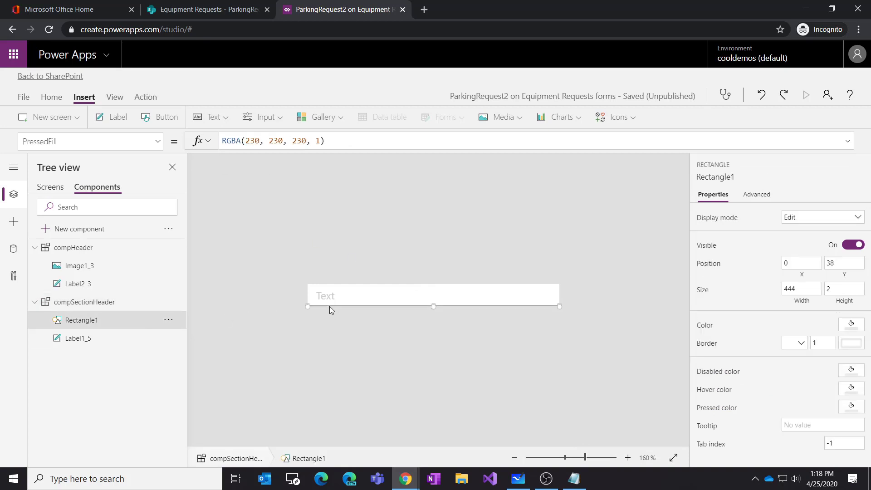
click(80, 338)
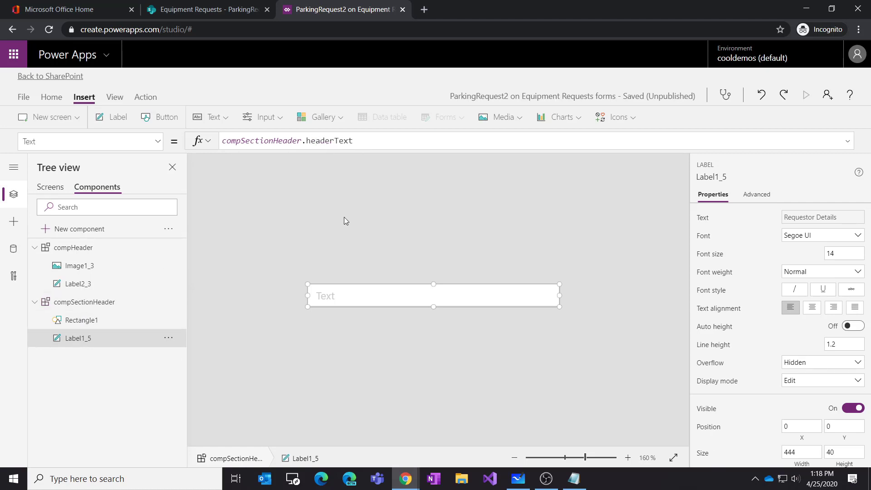
click(84, 302)
Step: Test ScreenMain's section header by changing its headerText to "Requestor Detailings" and back to "Requestor Details"
click(51, 187)
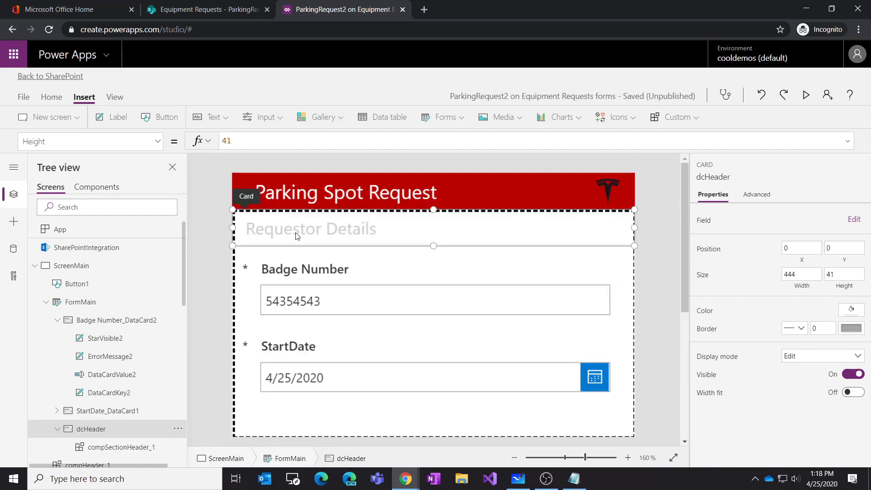
click(357, 236)
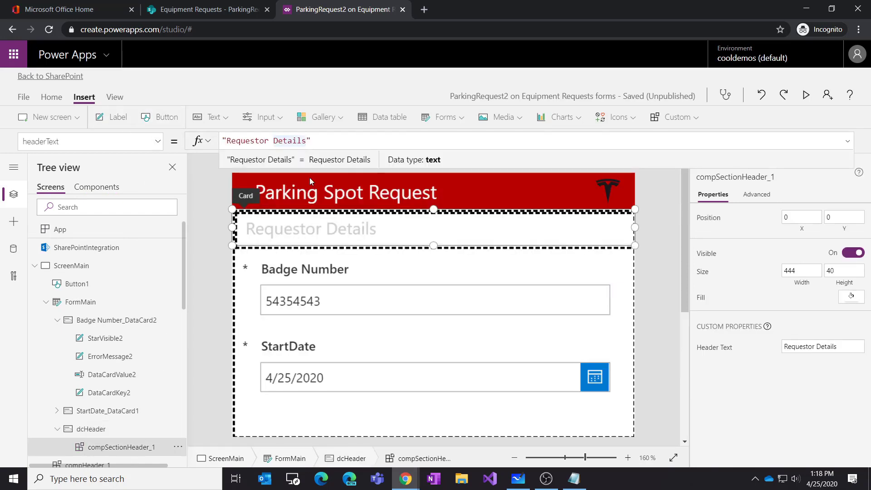
key(BackSpace)
text(ing)
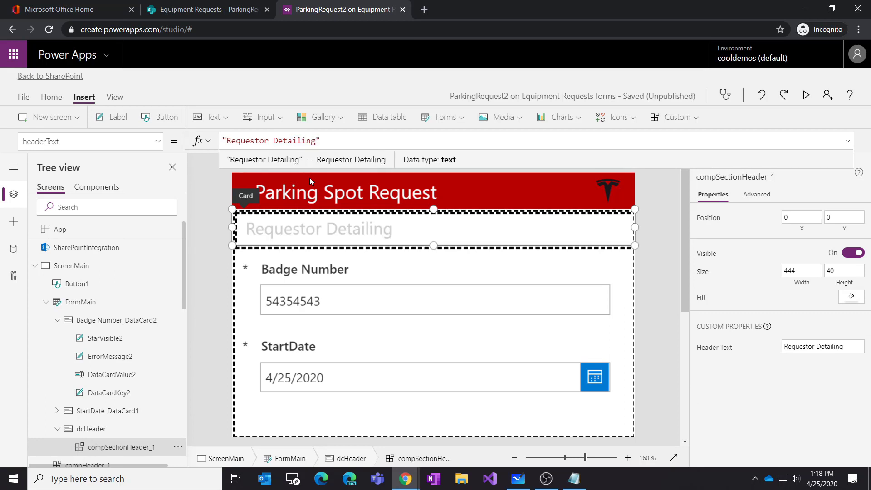
text(s)
key(BackSpace)
key(BackSpace)
key(BackSpace)
key(BackSpace)
key(BackSpace)
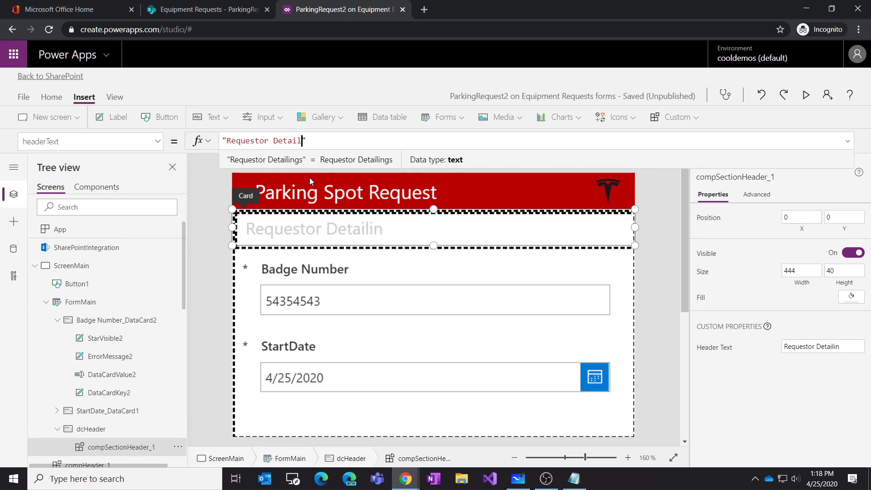
text(ls)
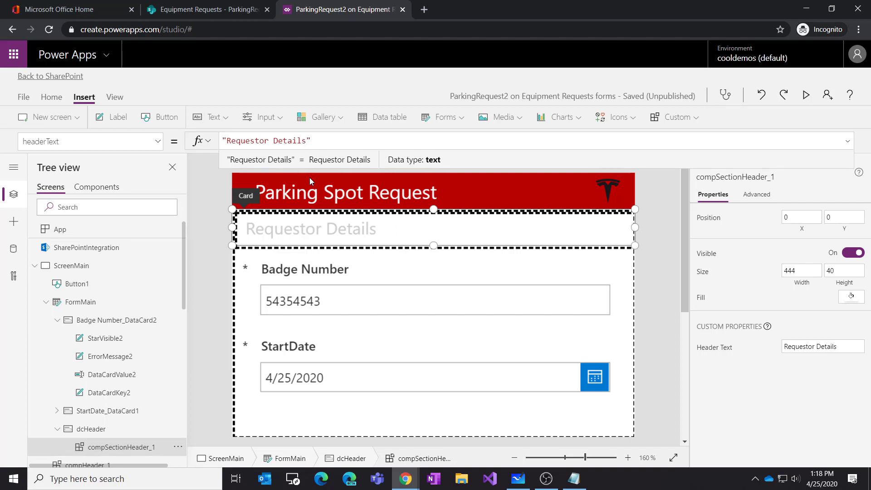
click(642, 312)
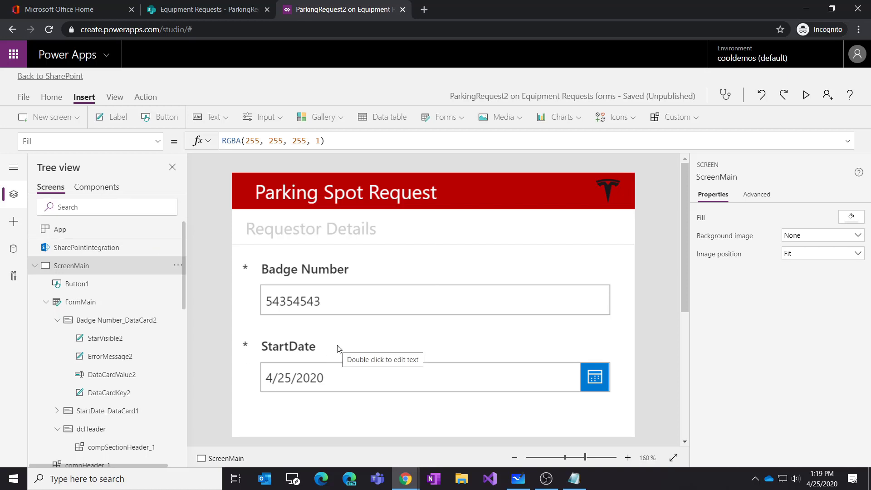
Step: Save the ParkingRequest2 form and publish it to SharePoint
click(25, 99)
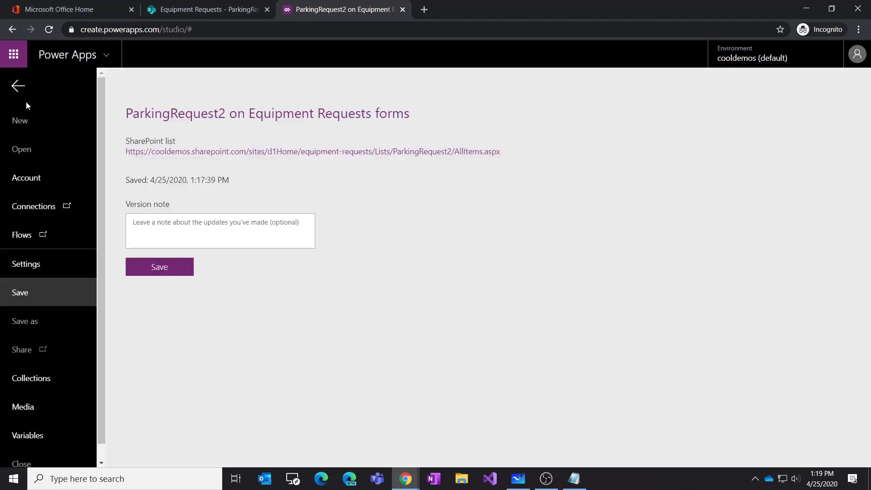
click(163, 271)
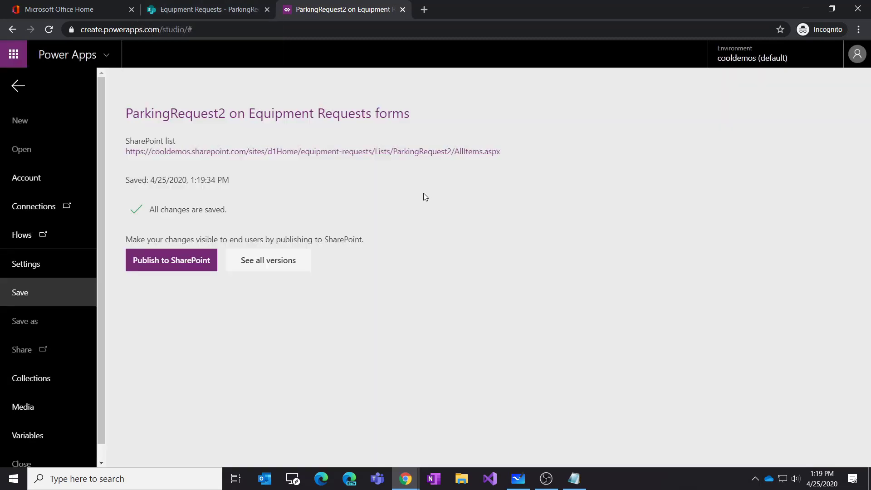
click(182, 262)
click(509, 291)
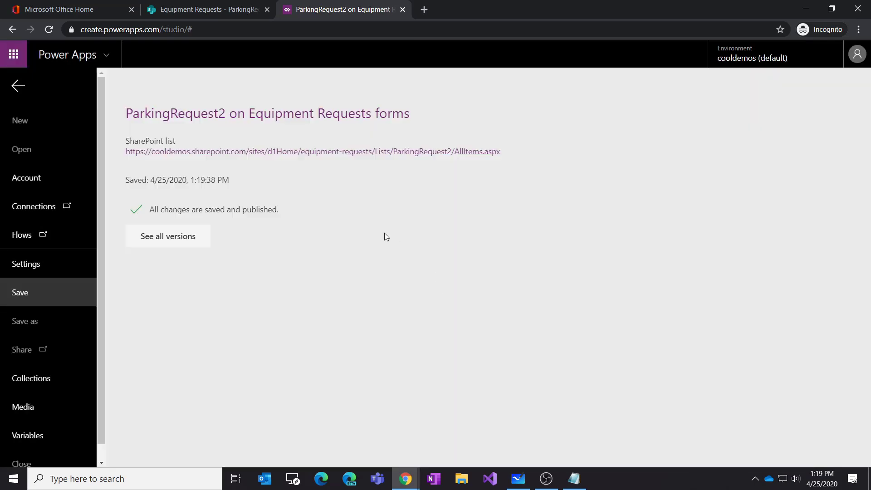
Step: Switch to the ParkingRequest2 list in SharePoint, view the first page of the first item's form and reload the list
click(205, 9)
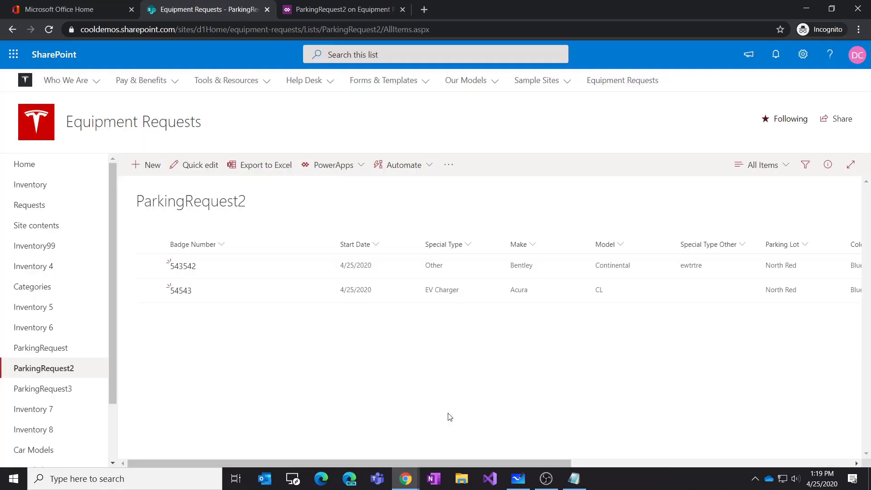
click(190, 271)
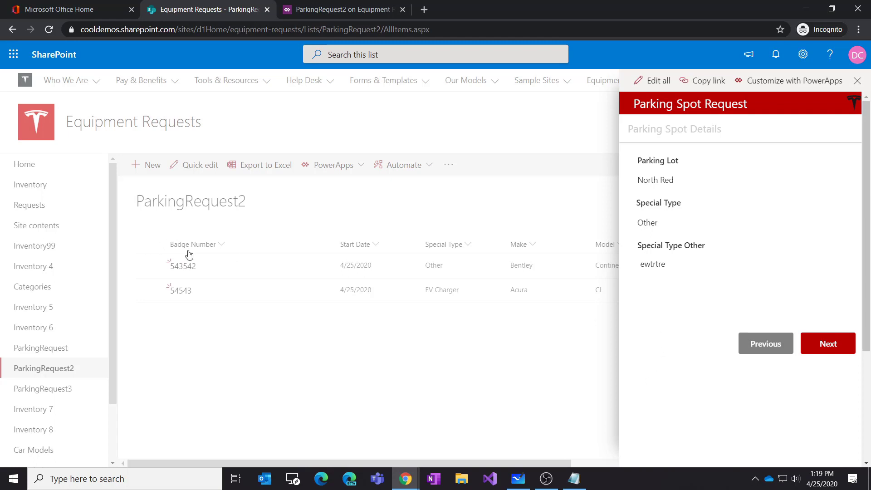
click(773, 346)
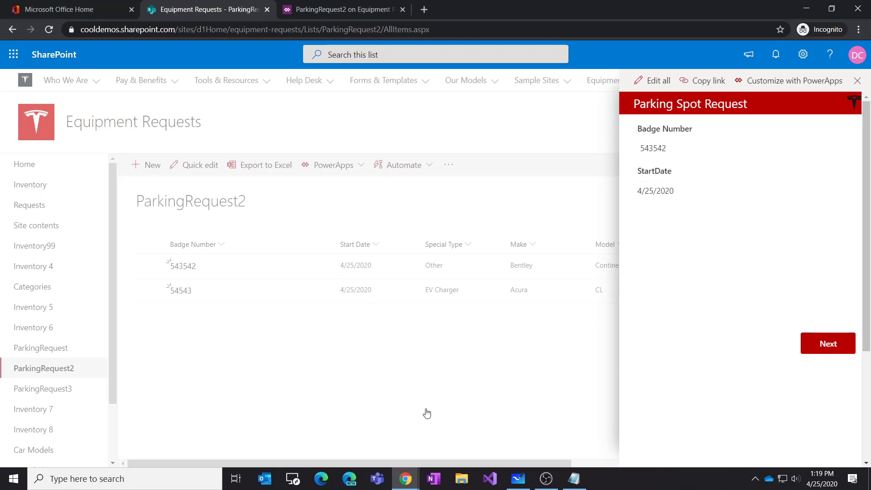
key(F5)
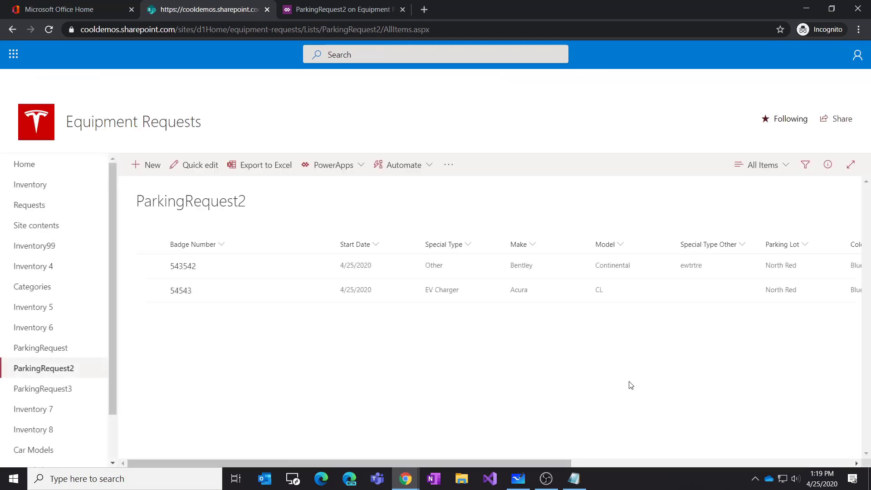
Step: Check the section header on the first ParkingRequest2 item's form in view and edit modes, reloading the list after each check
click(178, 266)
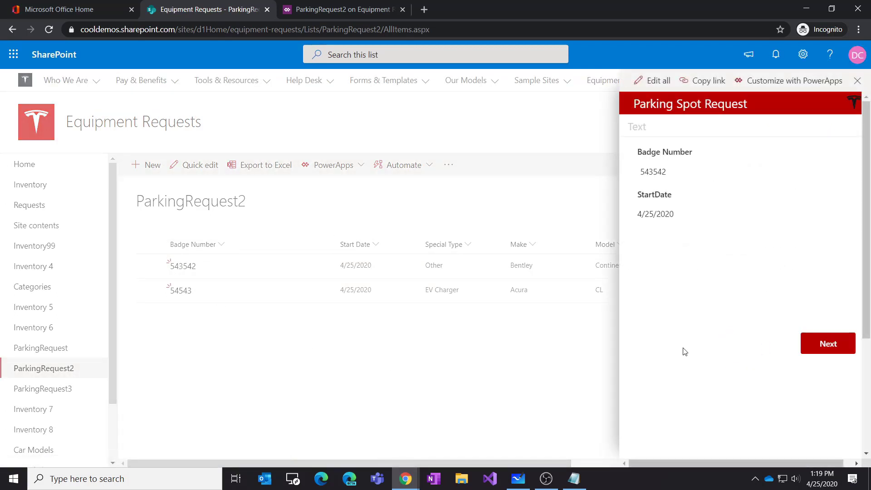
key(F5)
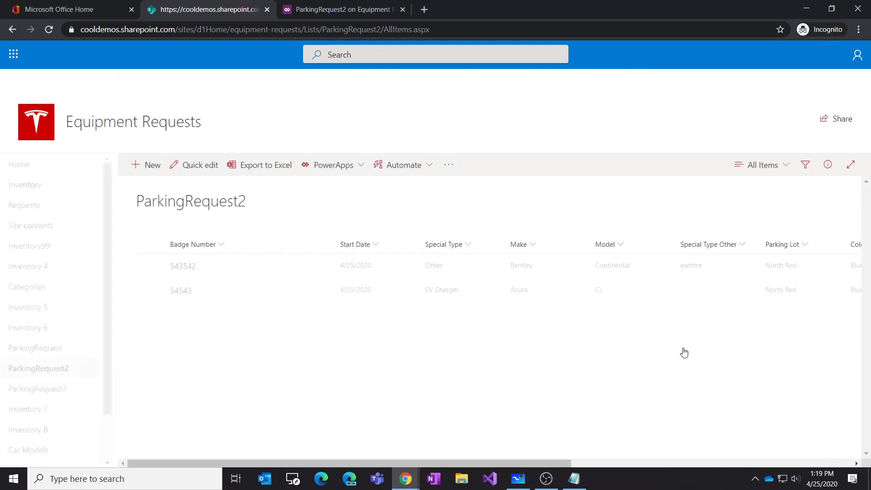
click(197, 268)
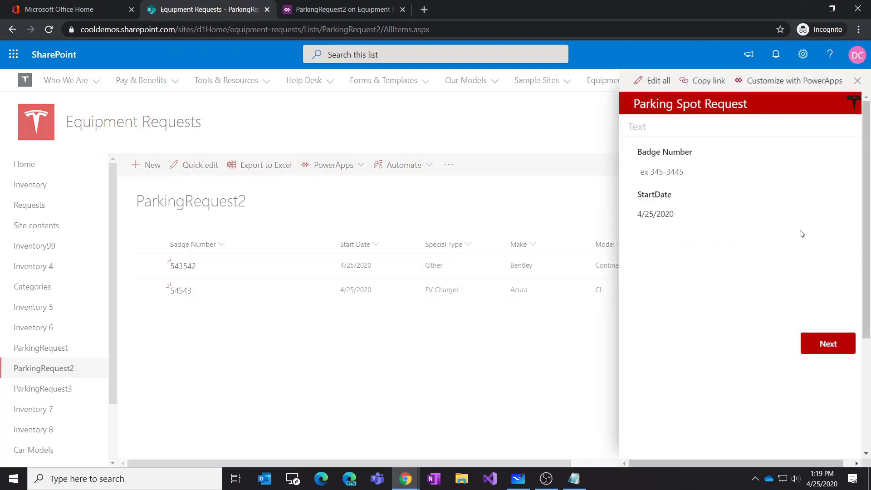
click(661, 82)
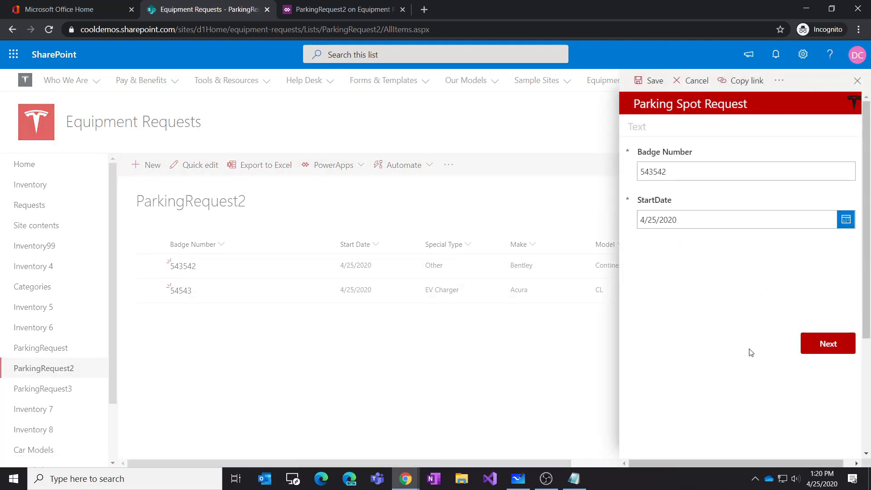
key(F5)
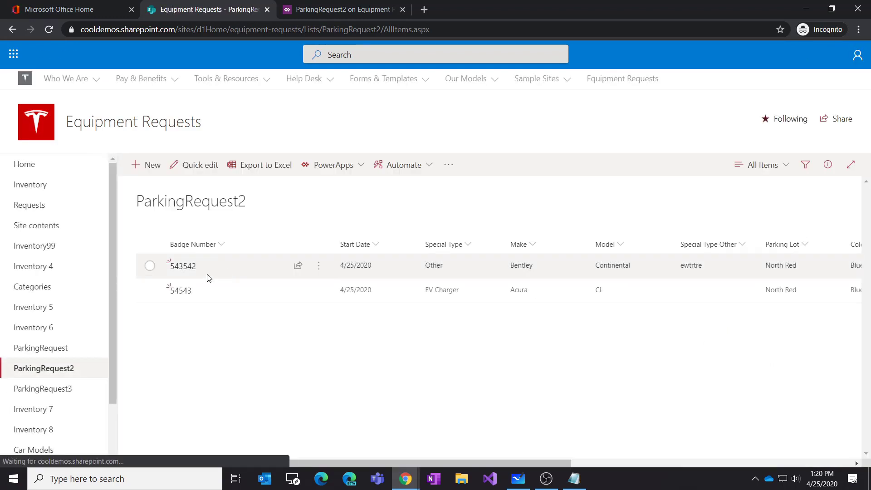
Step: Step through the first item's form to its Car Details page and open a blank new request form
click(184, 267)
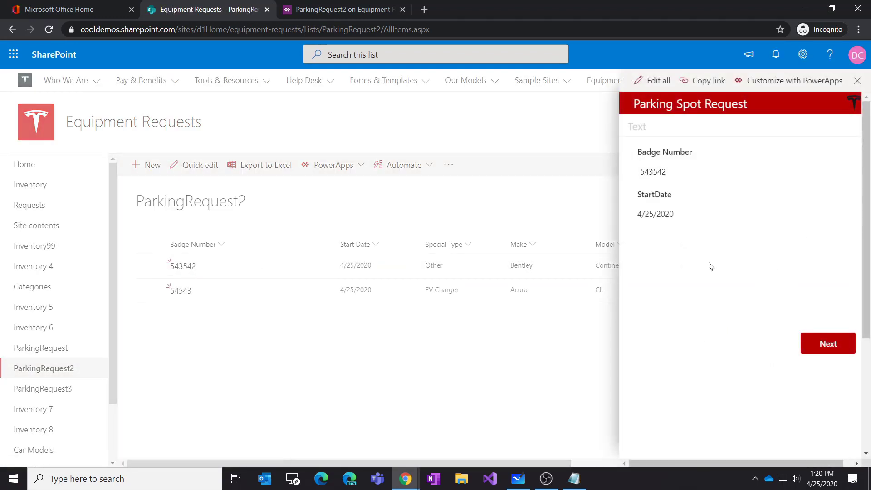
click(187, 296)
click(183, 271)
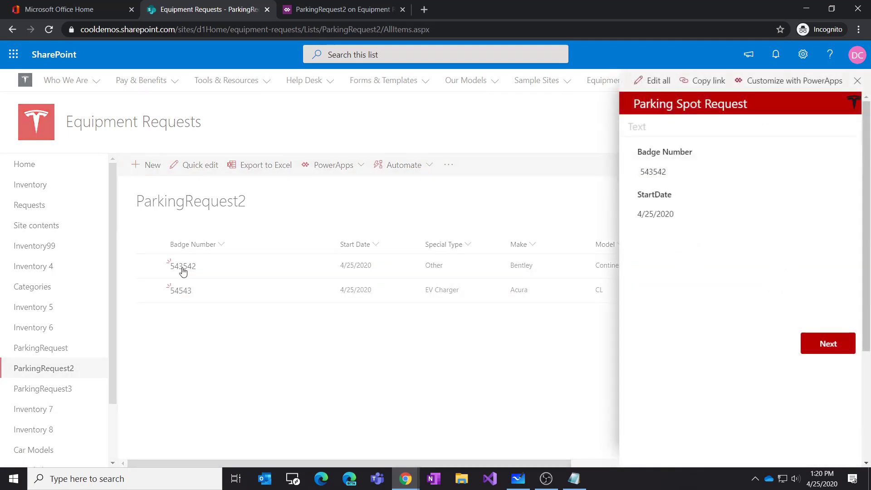
click(823, 346)
click(825, 344)
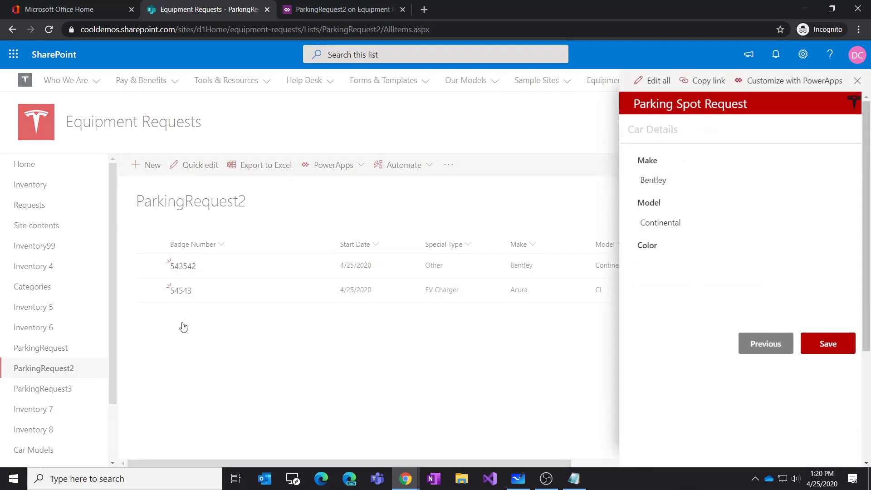
click(152, 167)
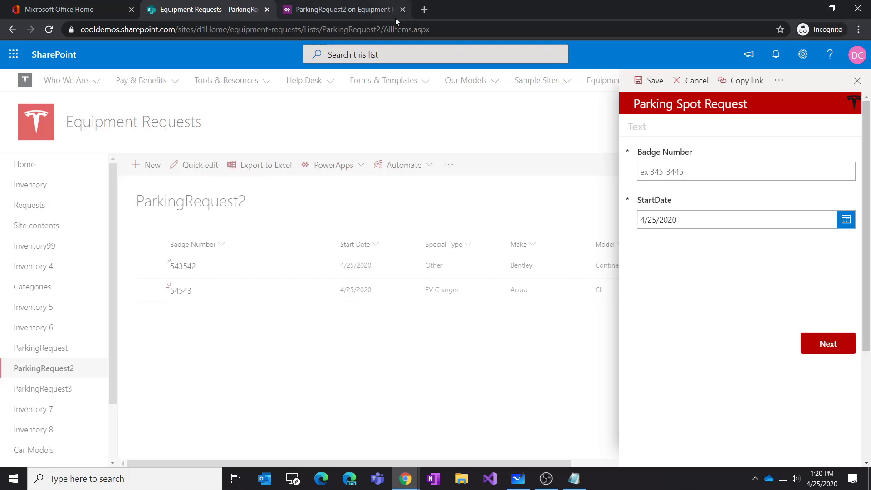
Step: Switch to the ParkingRequest2 form in Power Apps Studio and set the headerText of ScreenMain's section header to "Requestor Detail"
click(363, 12)
click(18, 86)
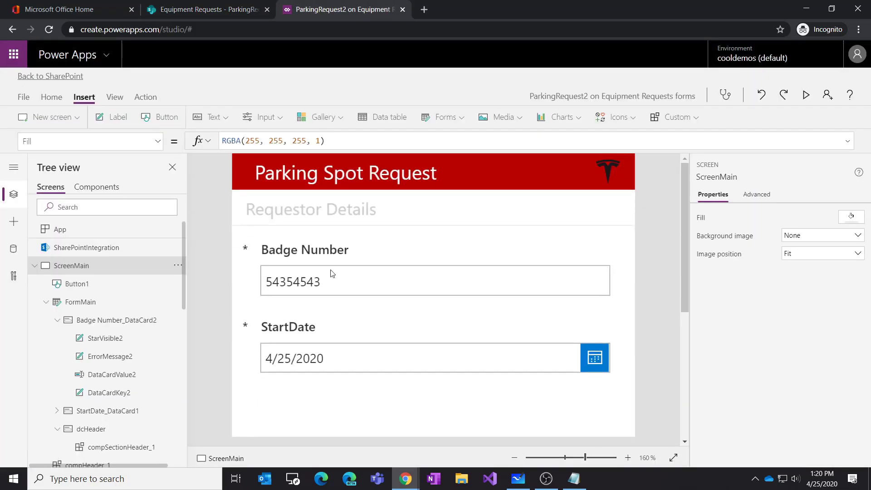
click(317, 230)
click(318, 217)
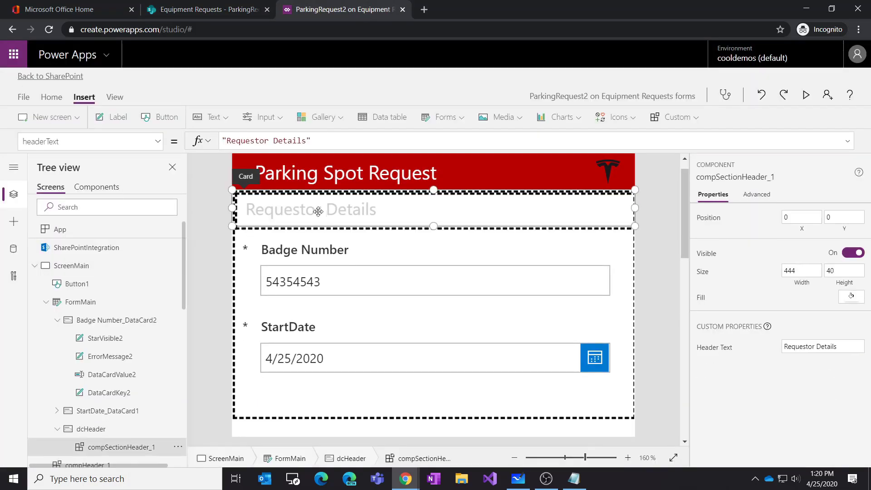
click(292, 142)
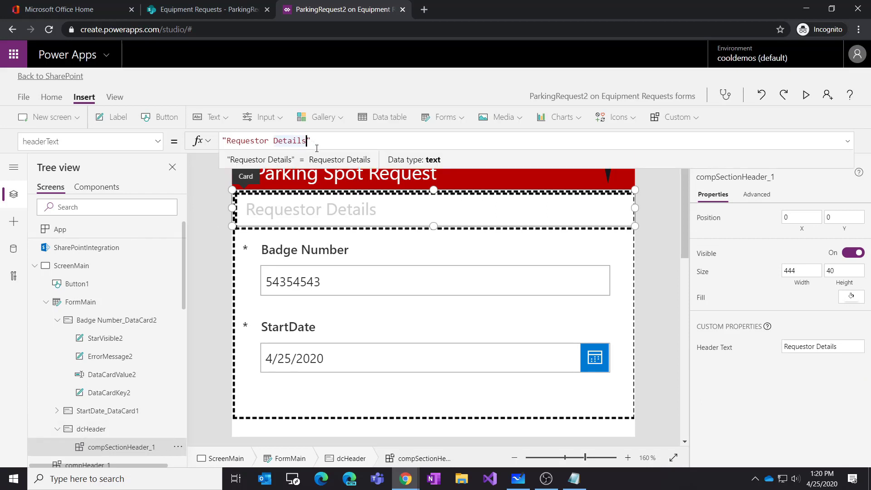
click(24, 97)
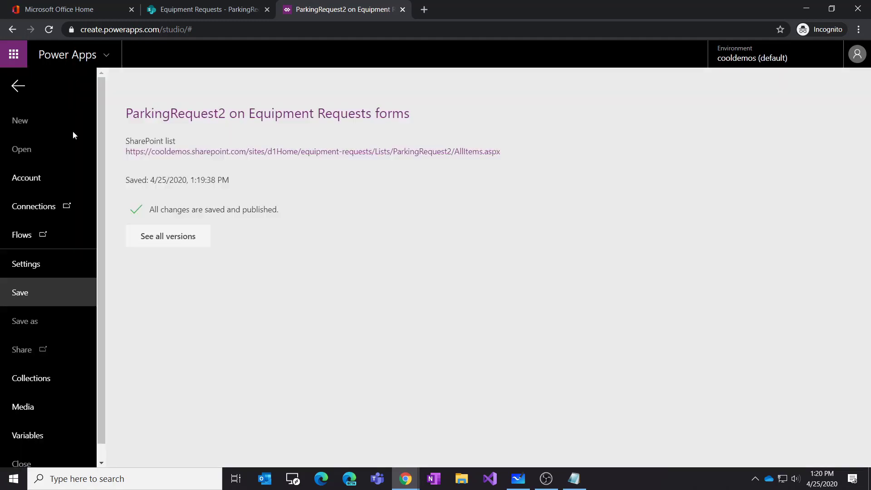
click(20, 87)
click(307, 141)
key(BackSpace)
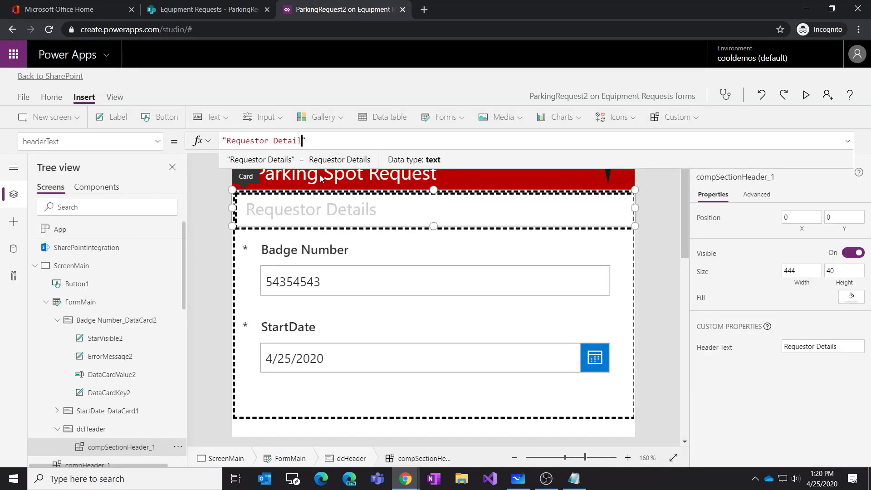
Step: Save the form with its edited header text and publish it to SharePoint
click(23, 97)
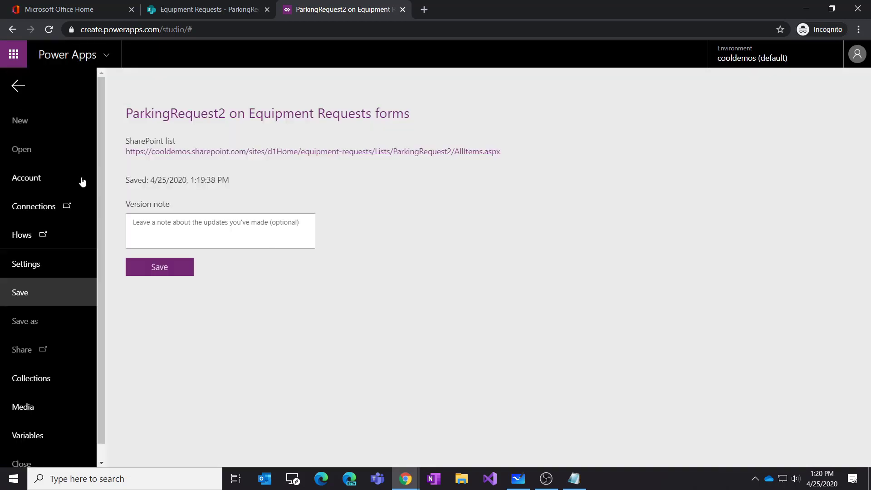
click(155, 272)
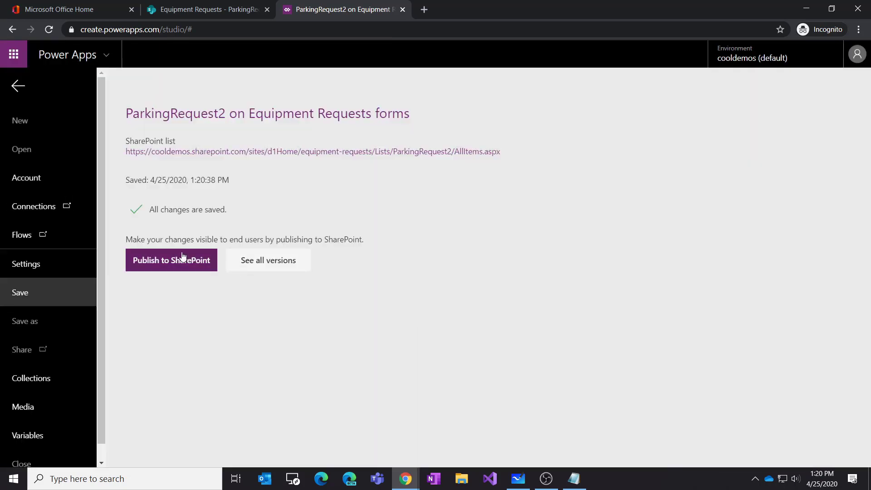
click(180, 259)
click(553, 295)
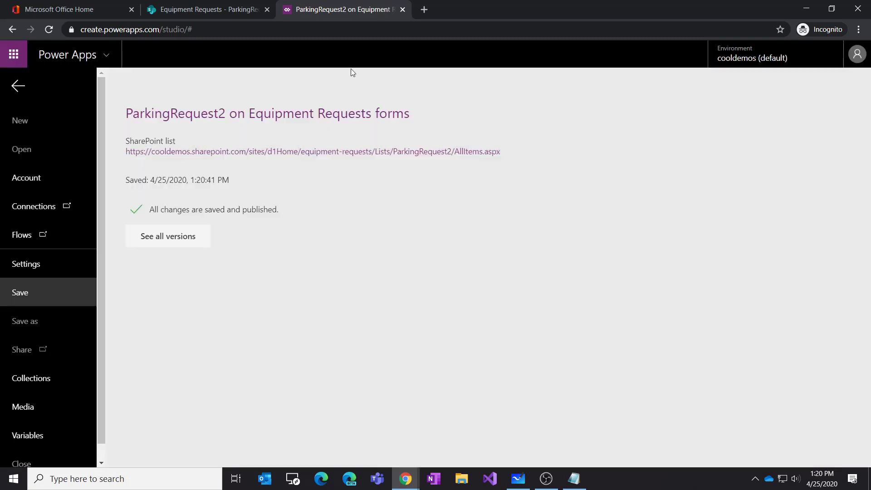
Step: Switch to SharePoint, reload the ParkingRequest2 list and check the new request form and the first item's edit form
click(227, 9)
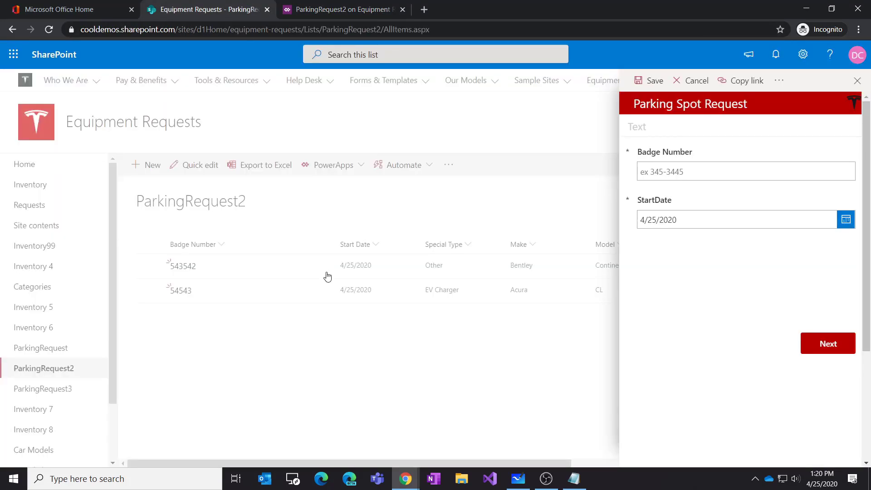
key(F5)
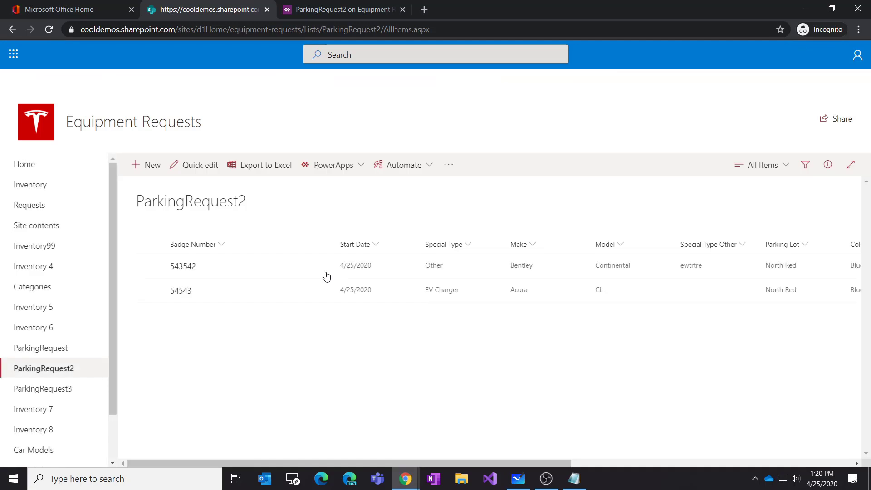
click(153, 164)
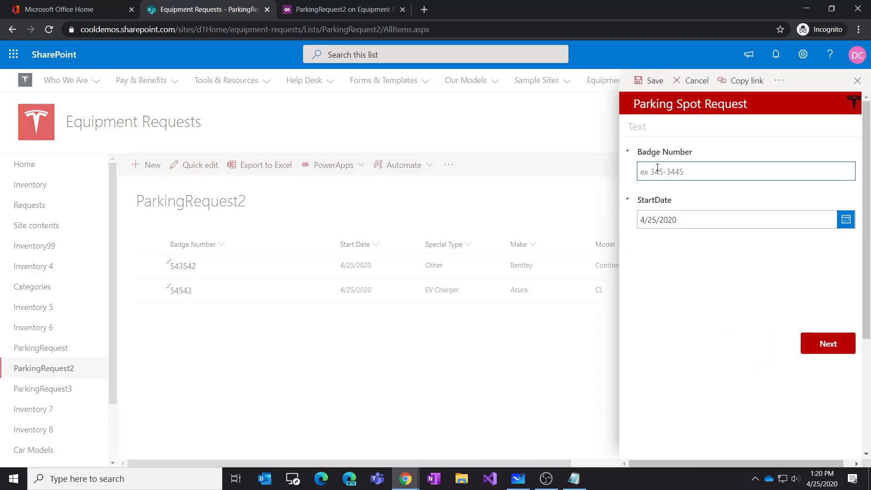
click(178, 268)
click(656, 81)
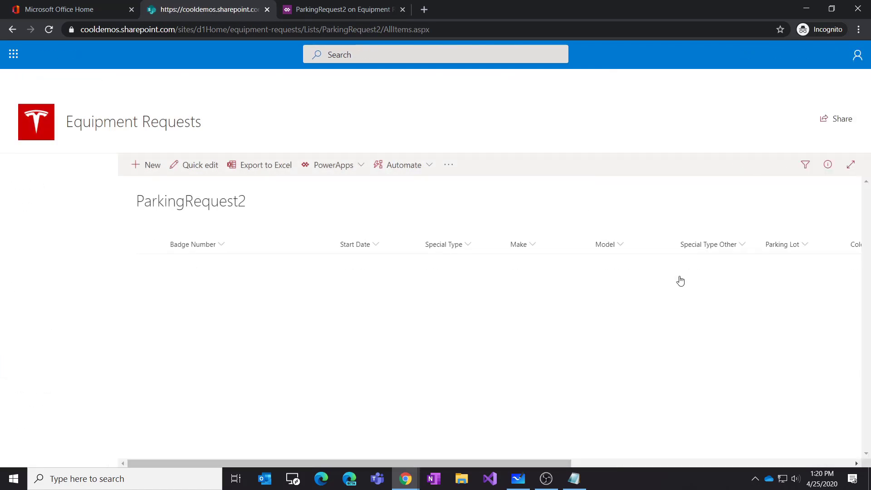
Step: View the existing items' forms, open a new request form and highlight the section header text on its first page
click(185, 268)
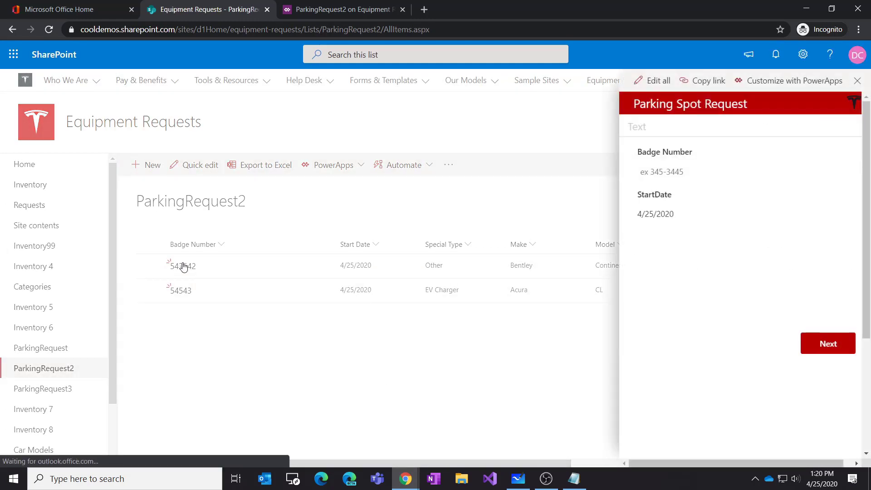
click(187, 294)
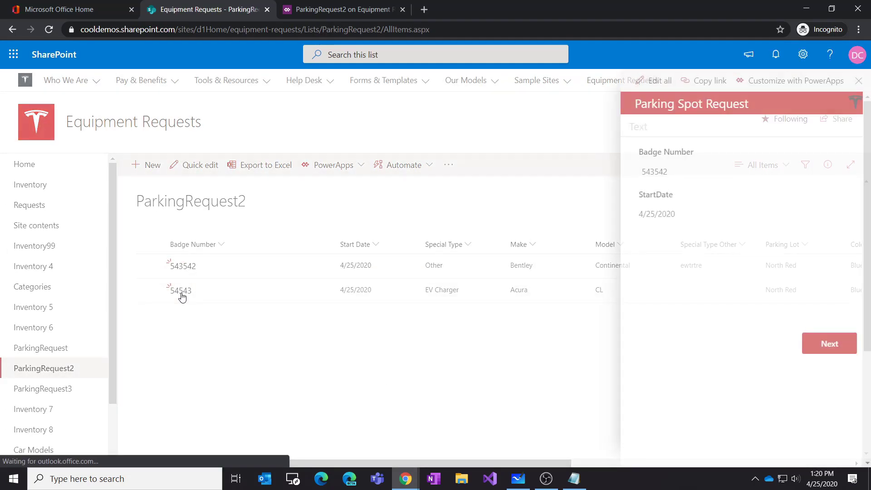
click(164, 172)
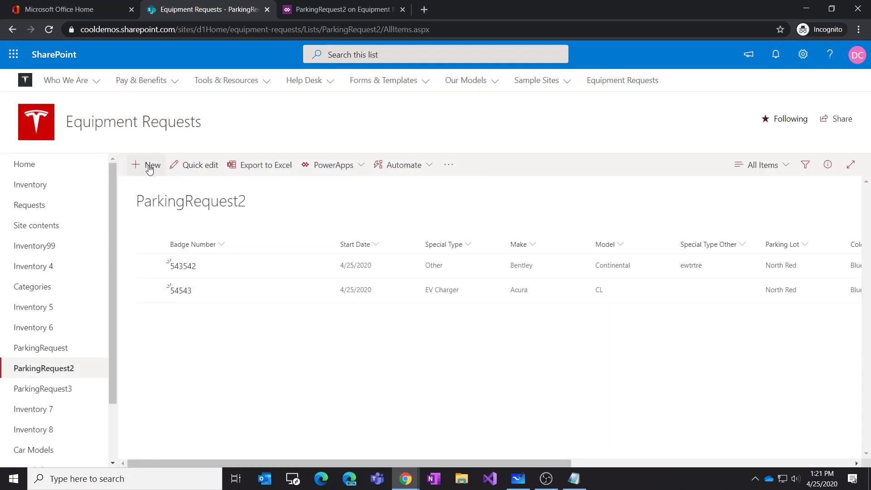
click(151, 167)
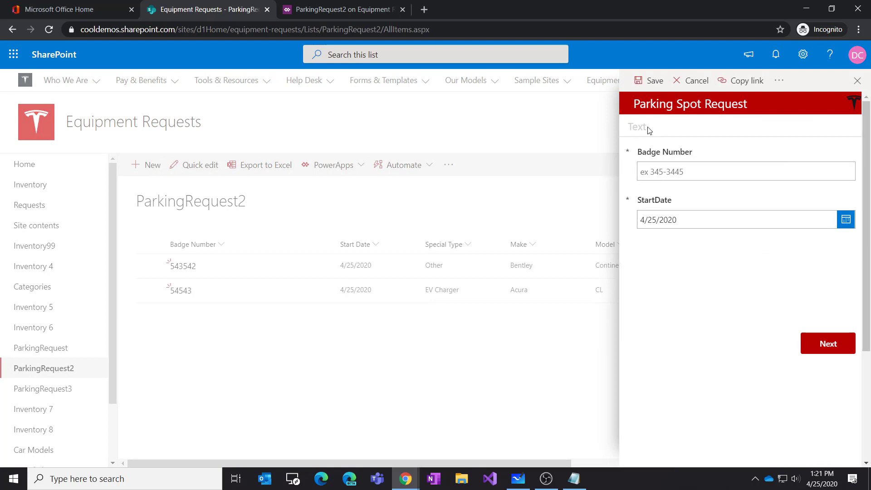
drag(649, 128, 629, 128)
drag(650, 130, 634, 128)
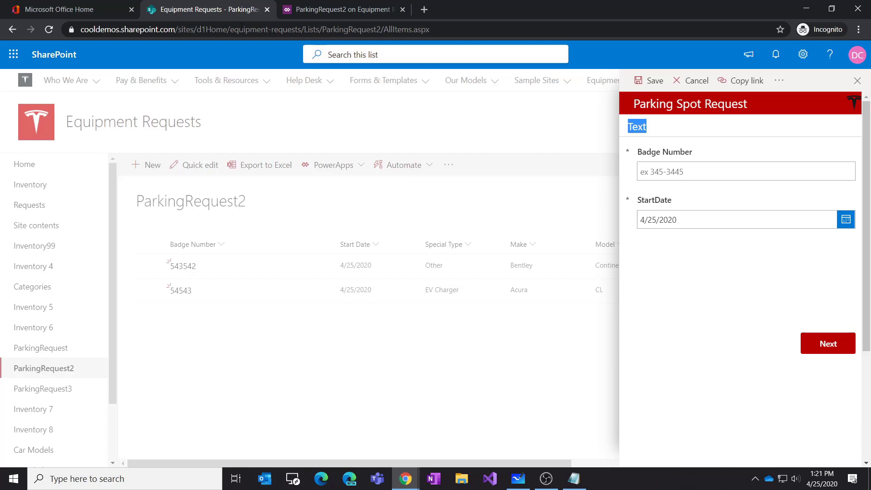
Step: Compare ScreenMain's section header in Power Apps Studio with the one in the SharePoint form, and close the SharePoint form
click(304, 10)
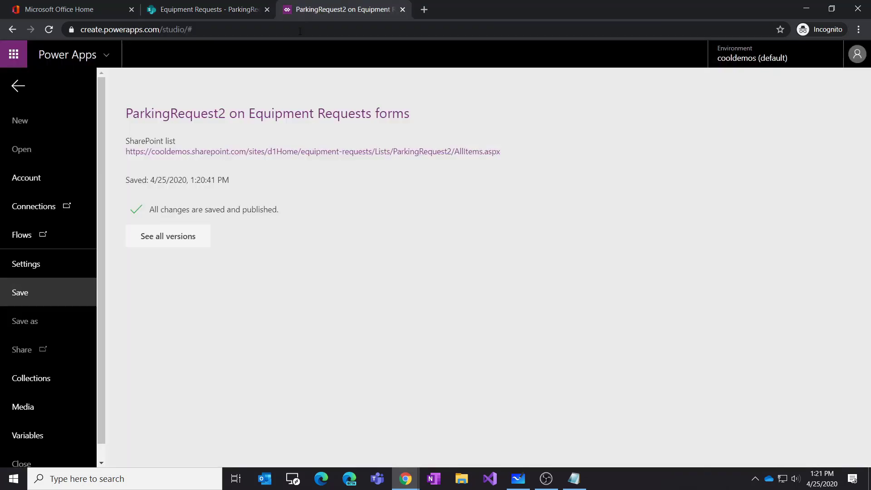
click(17, 87)
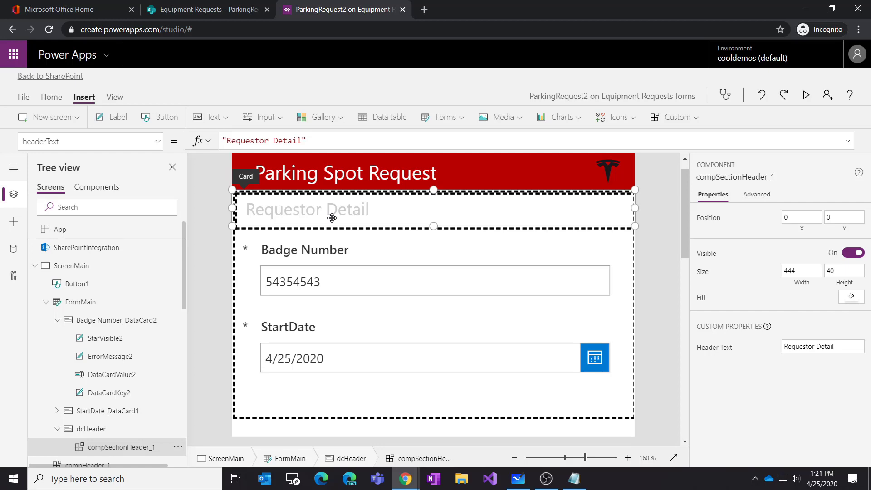
click(177, 9)
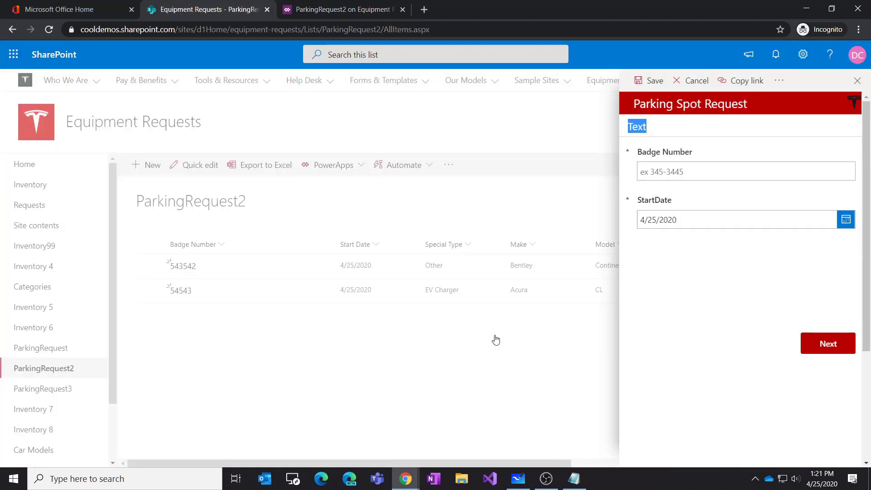
click(420, 320)
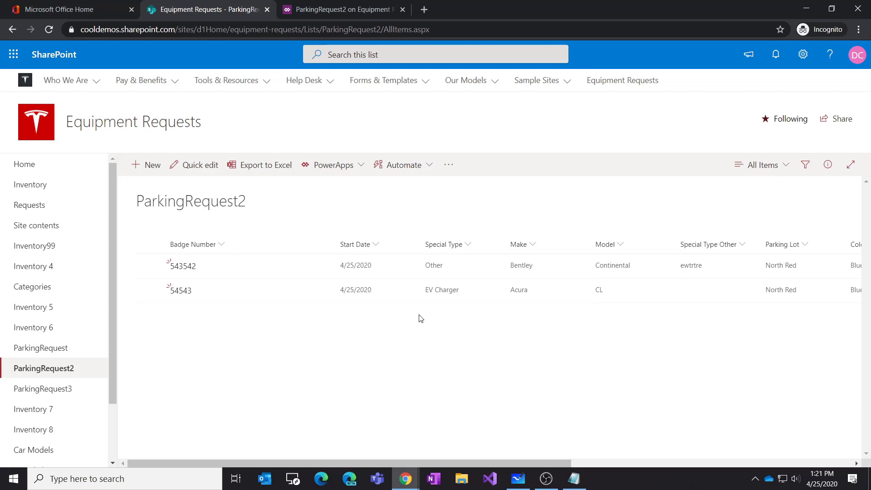
Step: Page forward and back through the first item's form to compare the section headers on all three pages
click(181, 268)
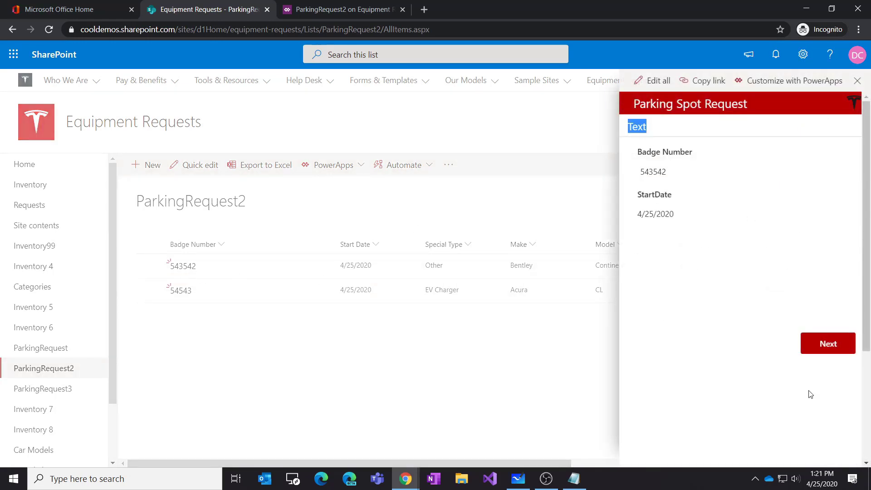
click(831, 350)
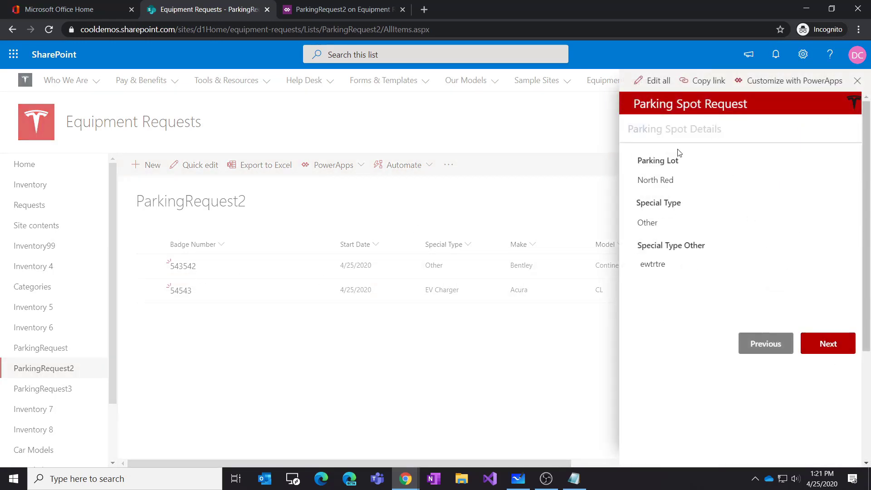
click(808, 344)
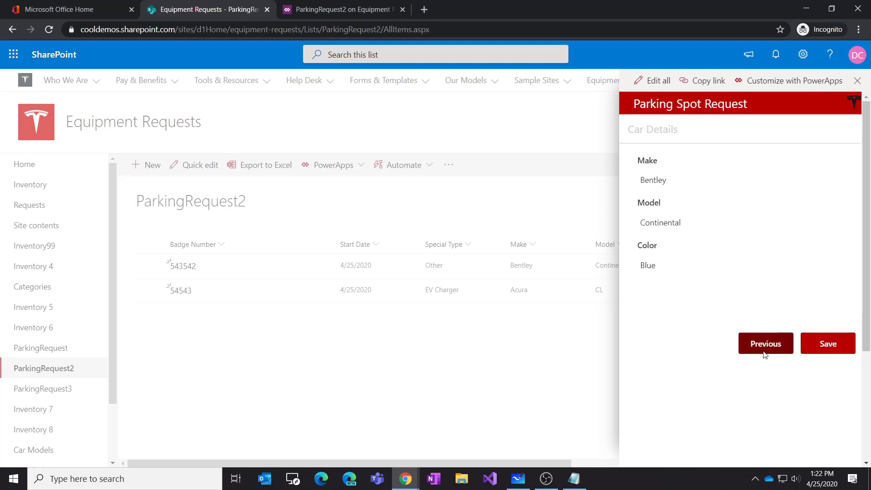
click(766, 354)
click(764, 349)
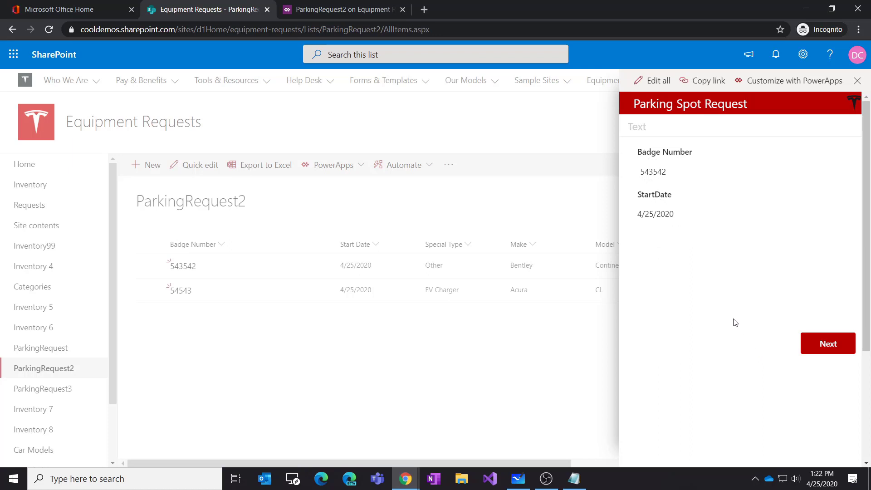
click(829, 349)
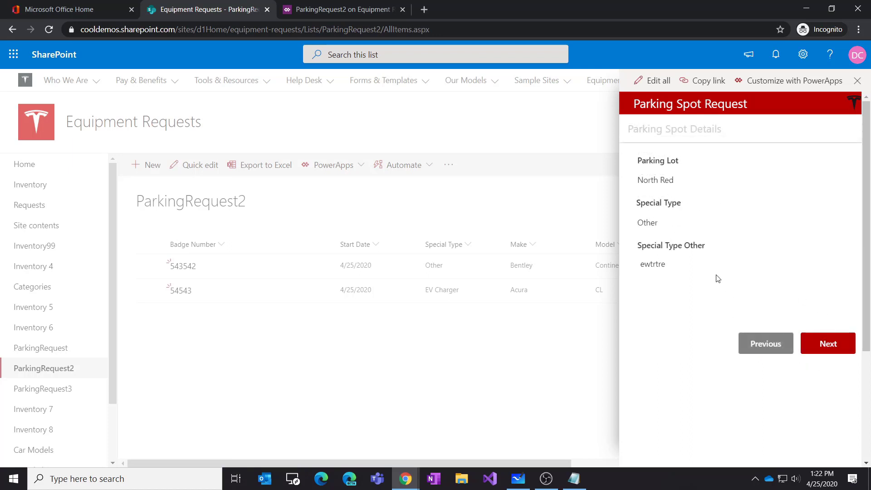
click(760, 350)
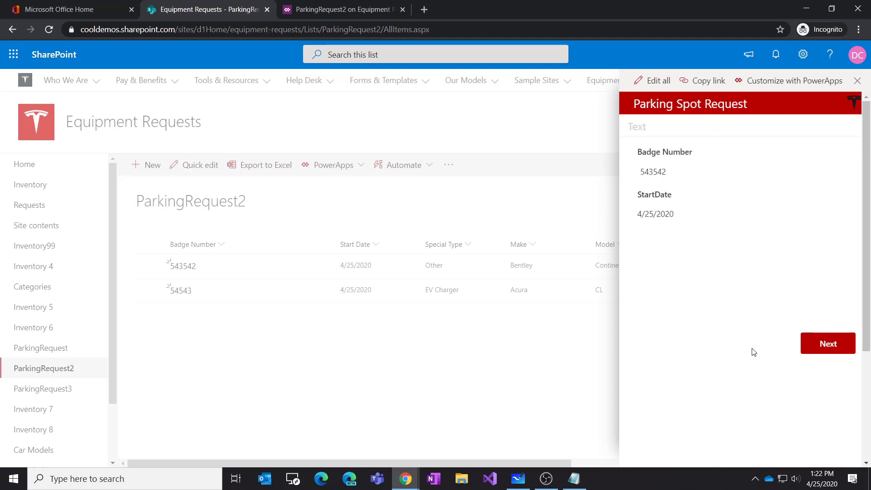